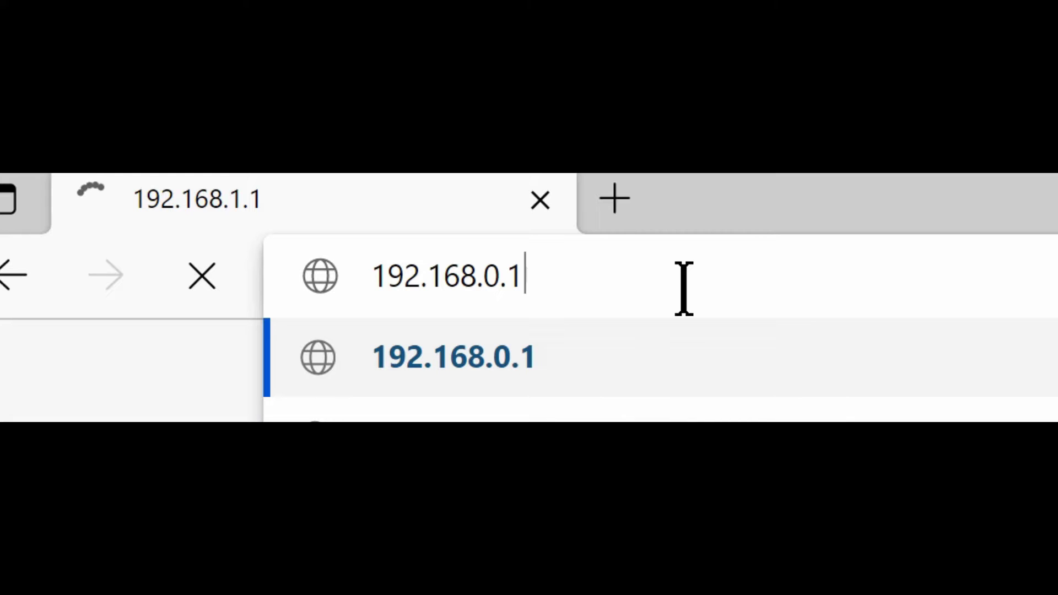
# Step: Open the router's page at 192.168.0.1 and enter admin as the administrator username
pyautogui.press('Return')
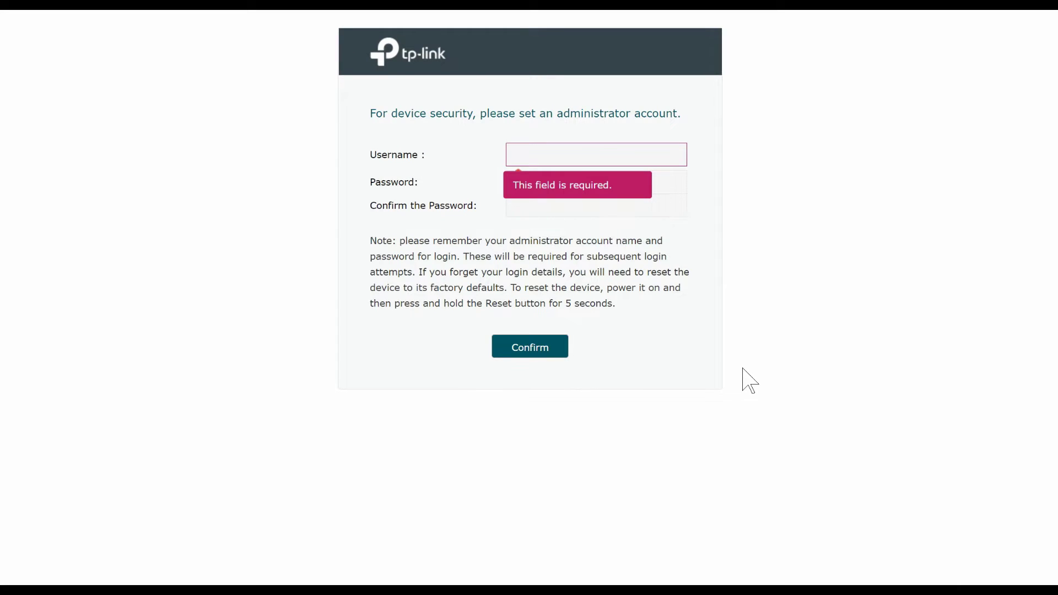
pyautogui.click(556, 153)
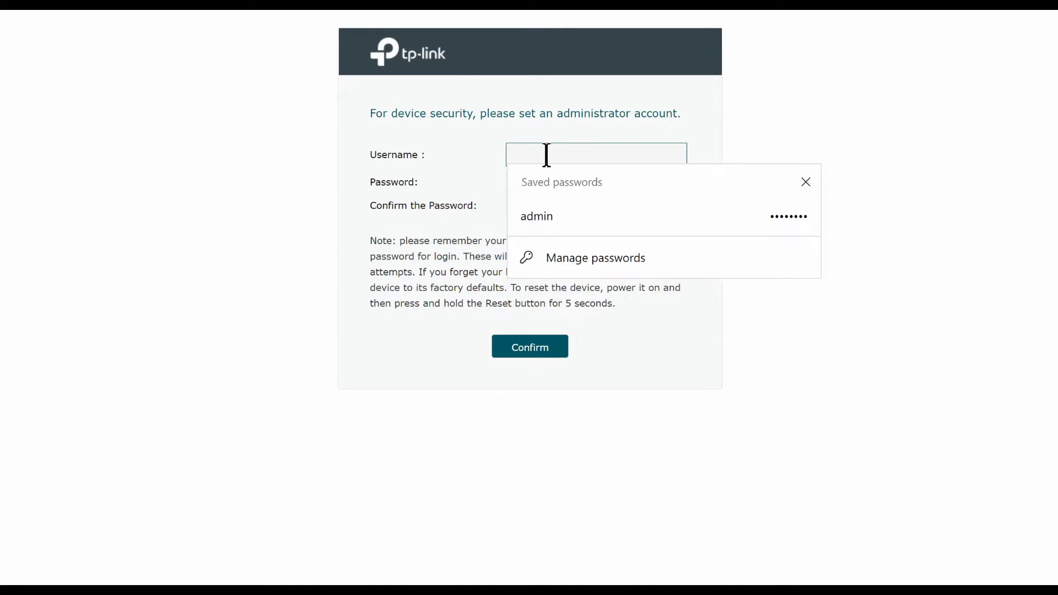
pyautogui.write('admin')
pyautogui.click(950, 113)
# Step: Enter the administrator password, repeat it in the confirmation field, and submit the new account
pyautogui.click(571, 187)
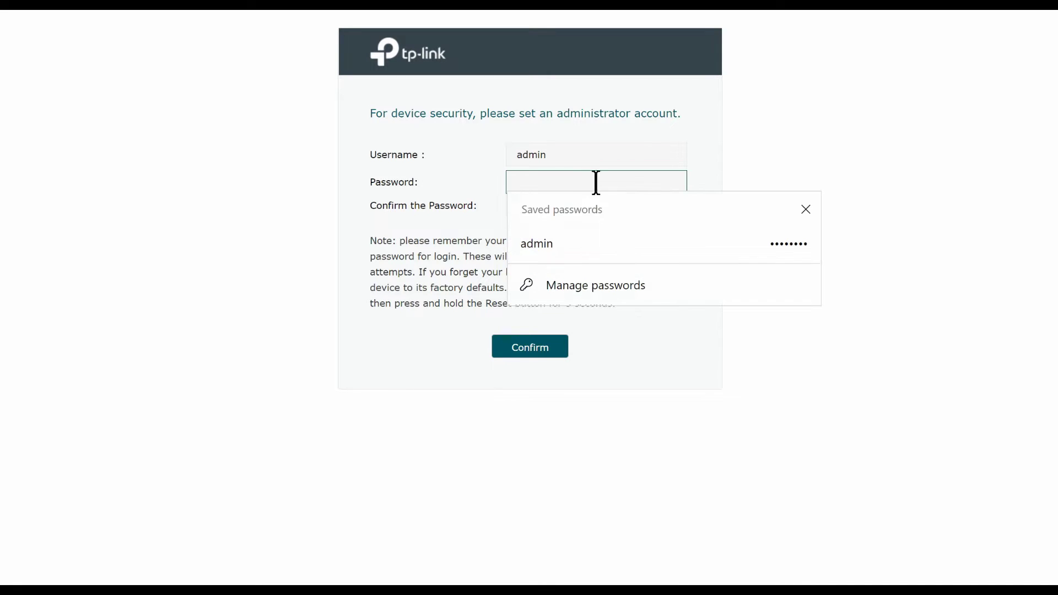
pyautogui.write('•••••')
pyautogui.click(878, 142)
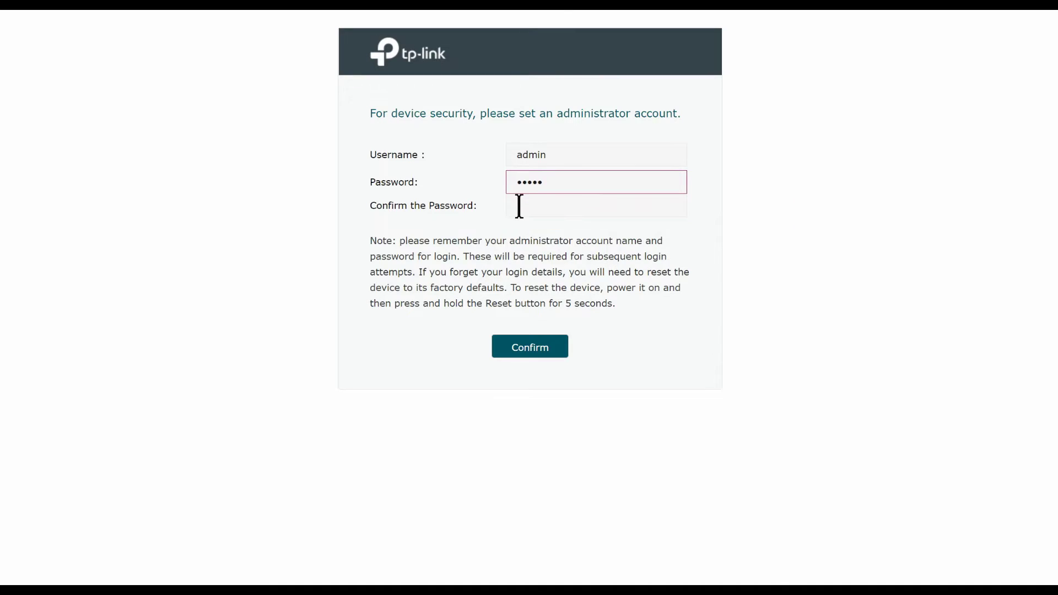
pyautogui.click(539, 208)
pyautogui.write('•••••')
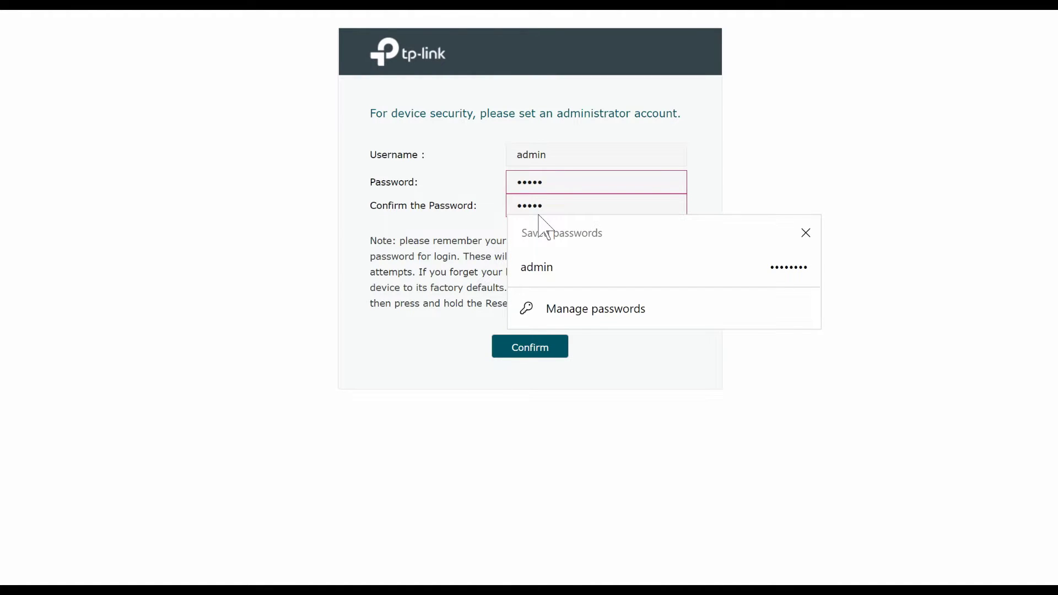
pyautogui.click(857, 142)
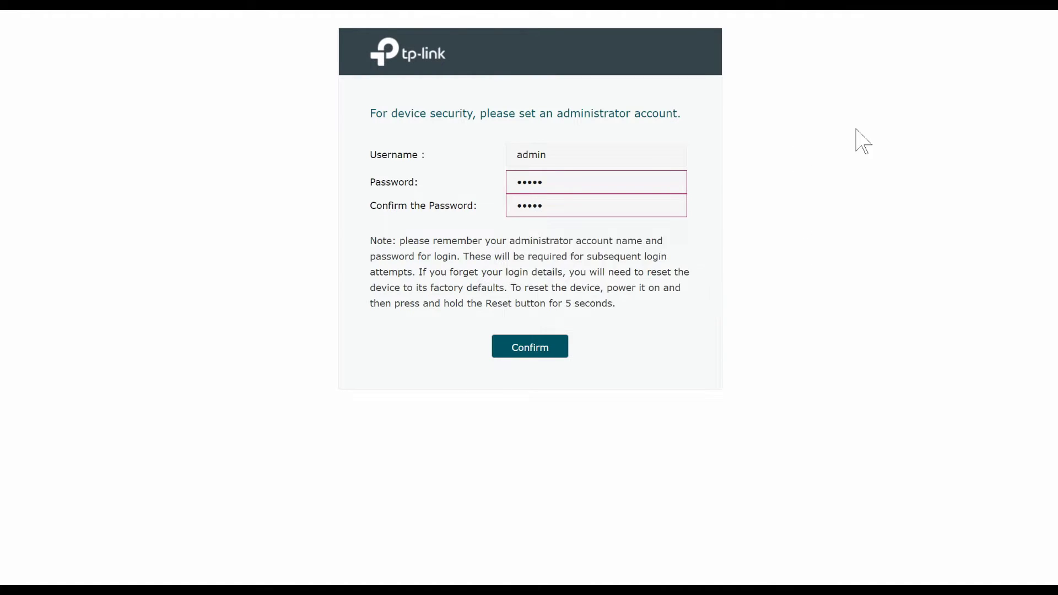
pyautogui.click(519, 356)
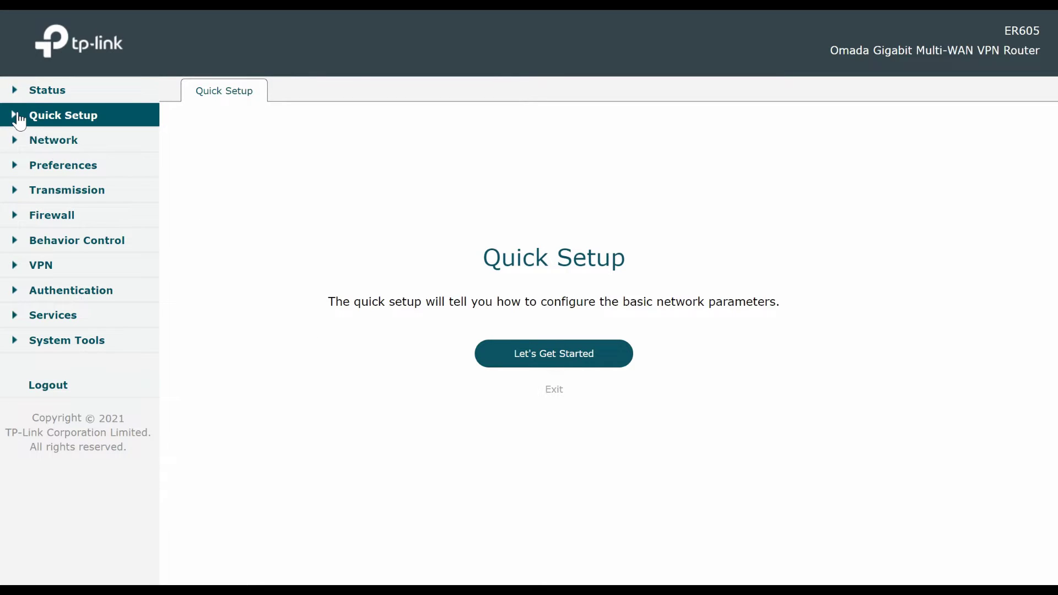
# Step: Start the Quick Setup wizard for configuring the basic network parameters
pyautogui.click(19, 119)
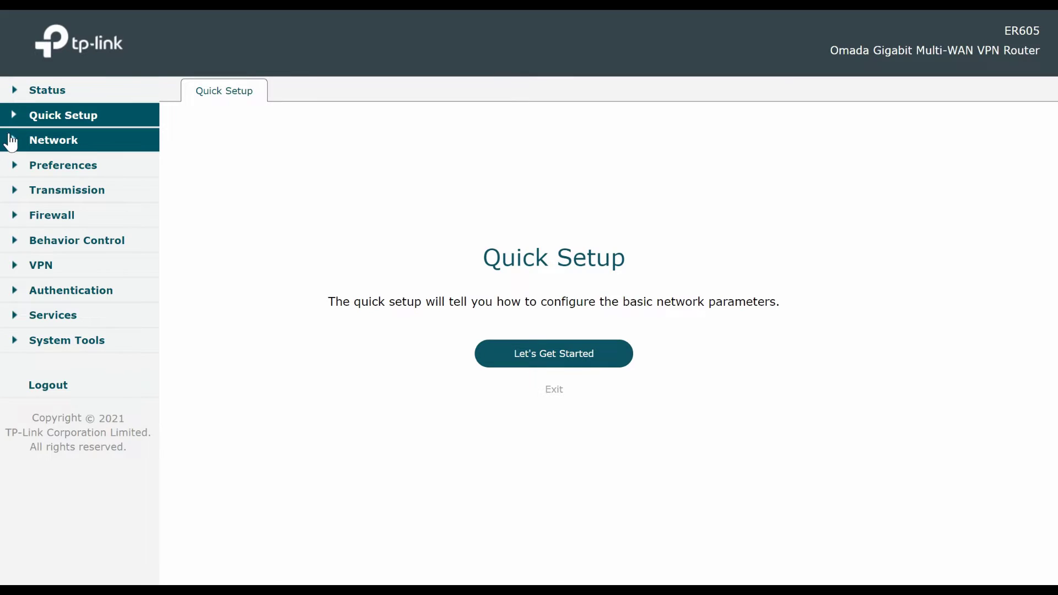
pyautogui.click(10, 142)
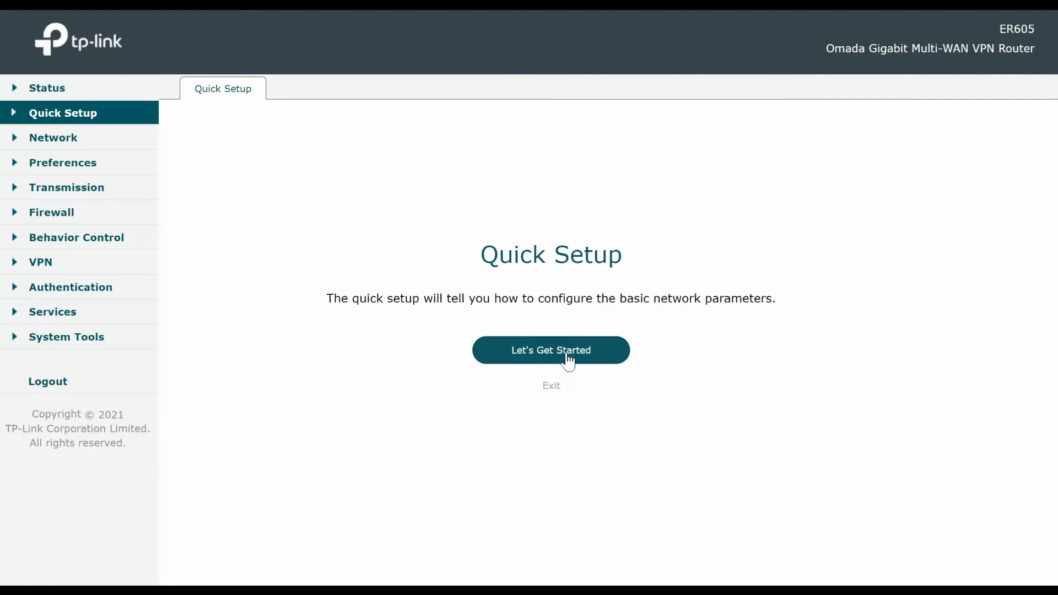
pyautogui.click(567, 360)
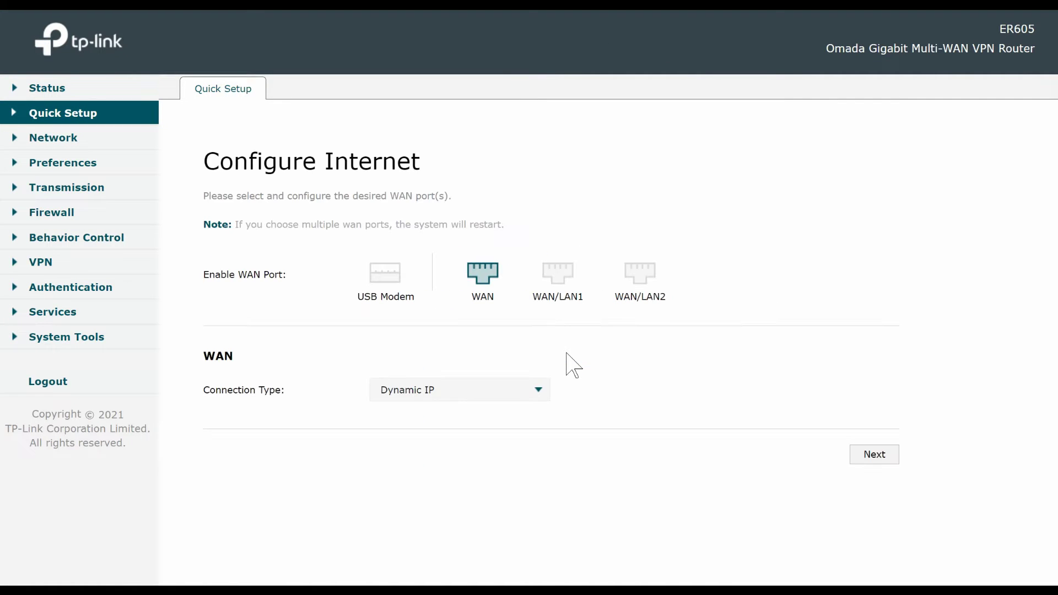
# Step: Turn the WAN port off and back on, and check its connection type setting
pyautogui.click(483, 276)
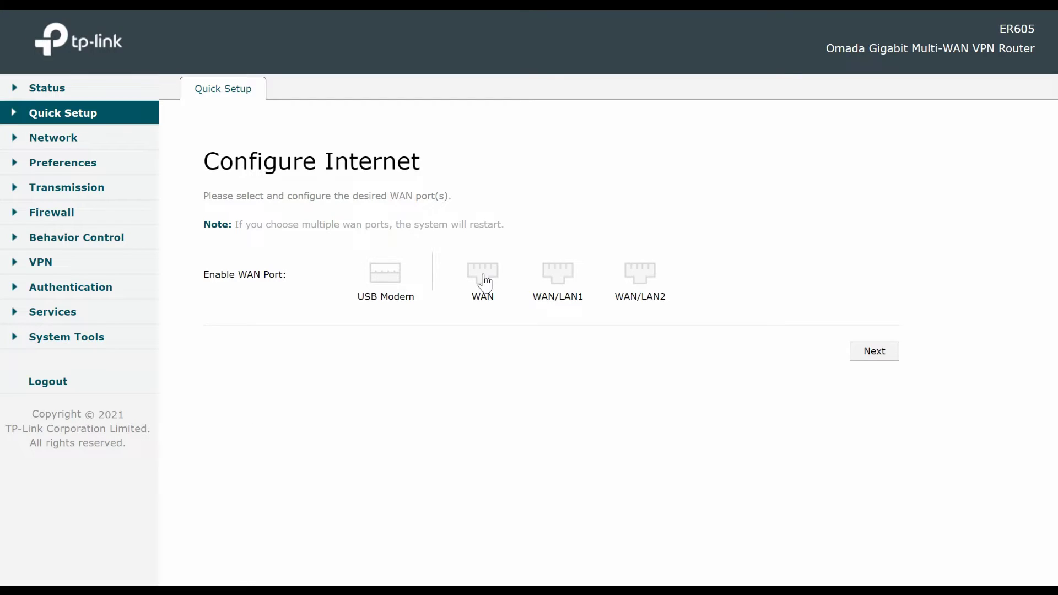
pyautogui.click(483, 275)
pyautogui.click(514, 392)
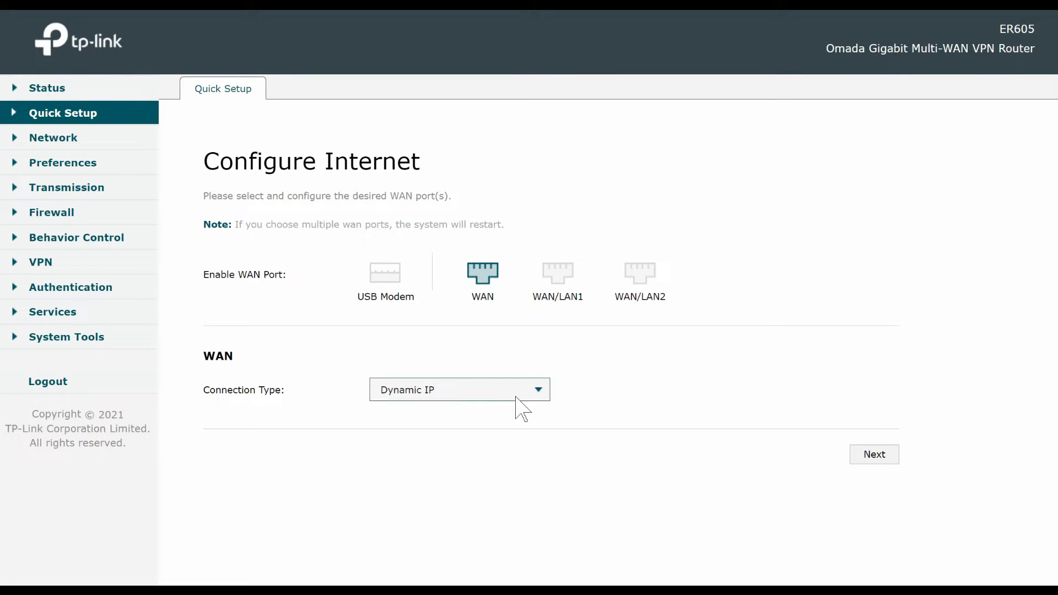
pyautogui.click(600, 347)
# Step: Enable the WAN/LAN1 port as a second WAN port with the Dynamic IP connection type
pyautogui.click(559, 281)
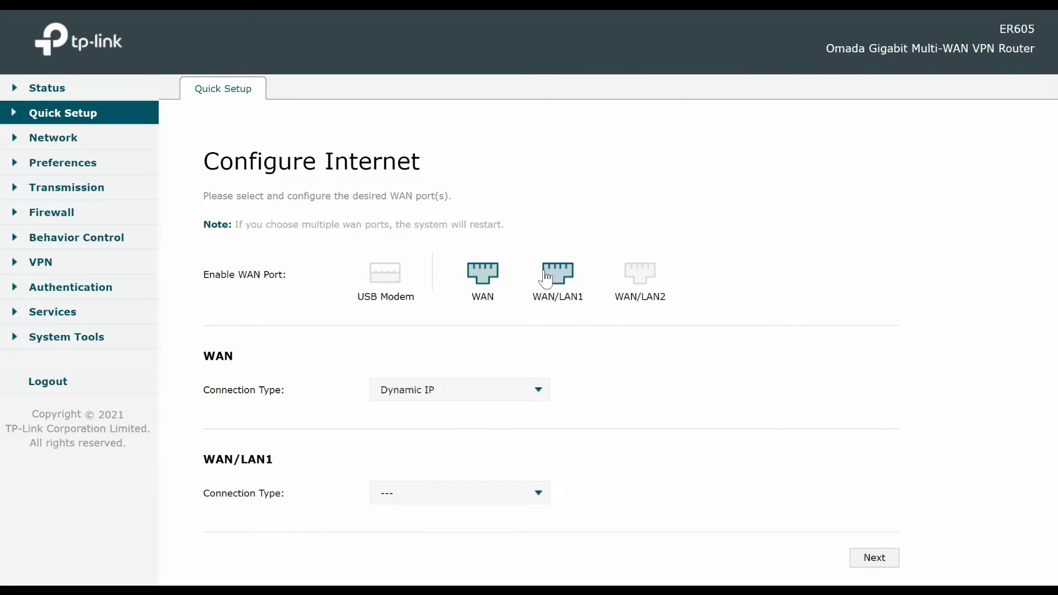
pyautogui.click(533, 493)
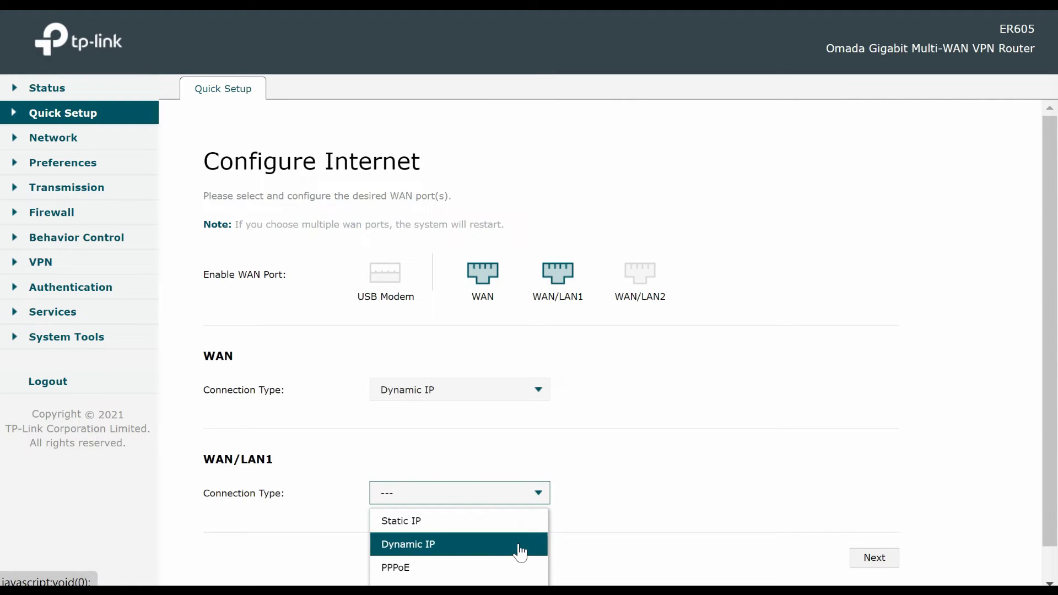
pyautogui.click(519, 545)
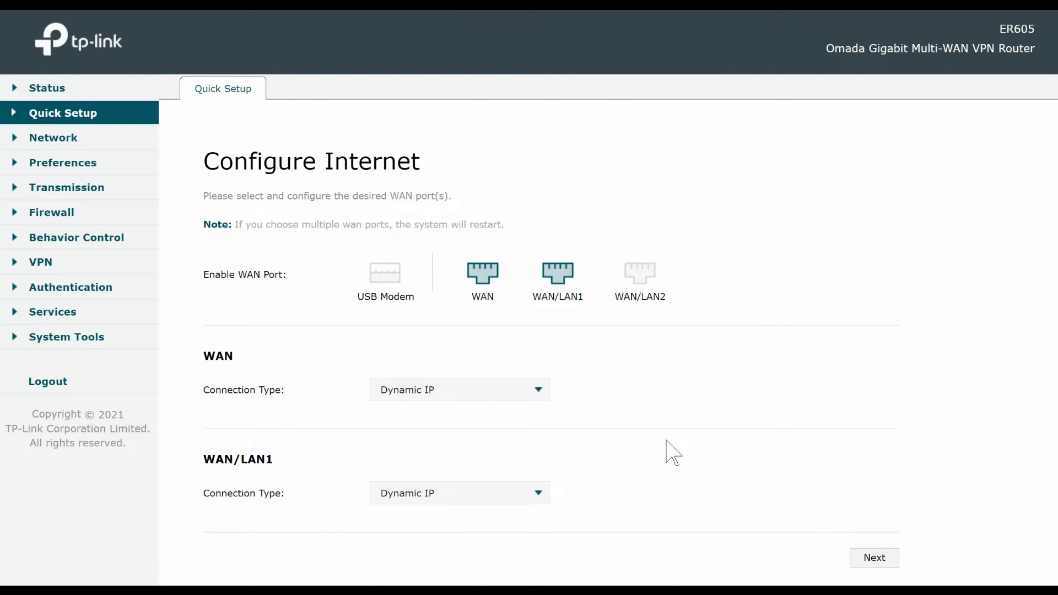
# Step: Enable the WAN/LAN2 port, view its connection settings, and disable it again
pyautogui.click(644, 289)
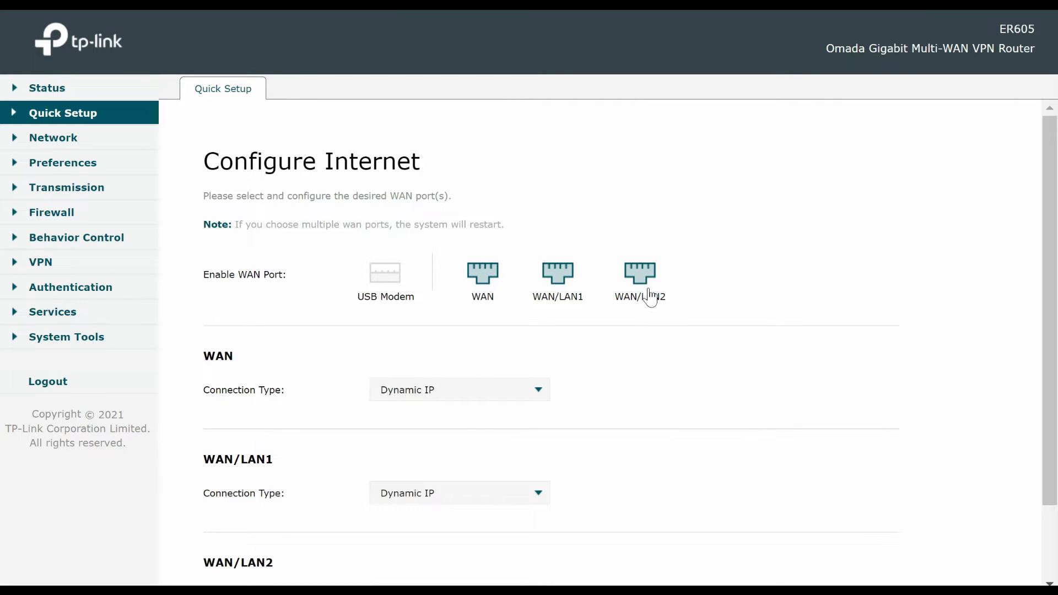
pyautogui.scroll(-2, 664, 397)
pyautogui.scroll(-1, 664, 396)
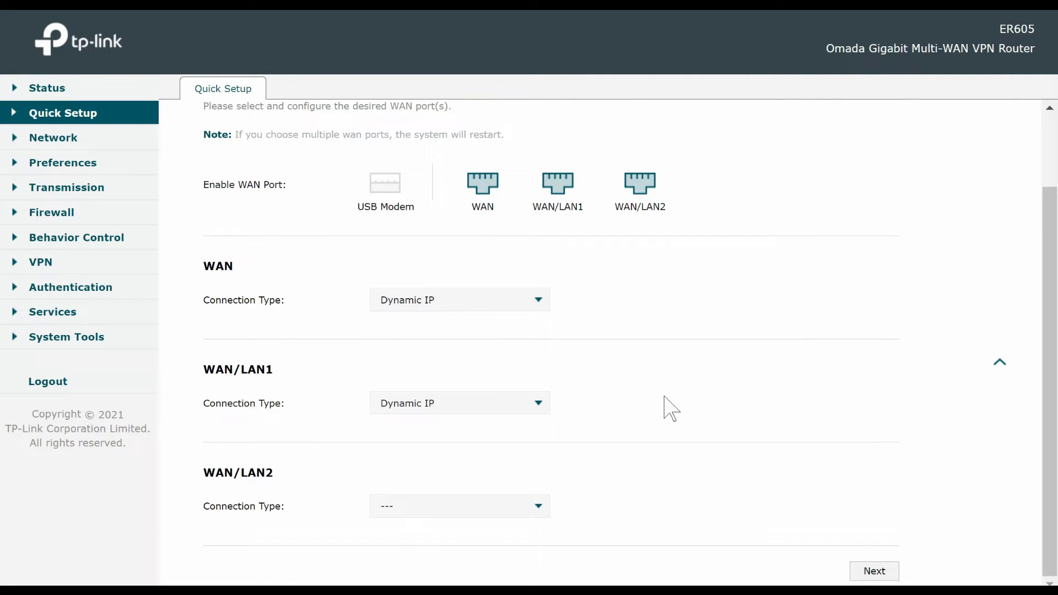
pyautogui.click(642, 196)
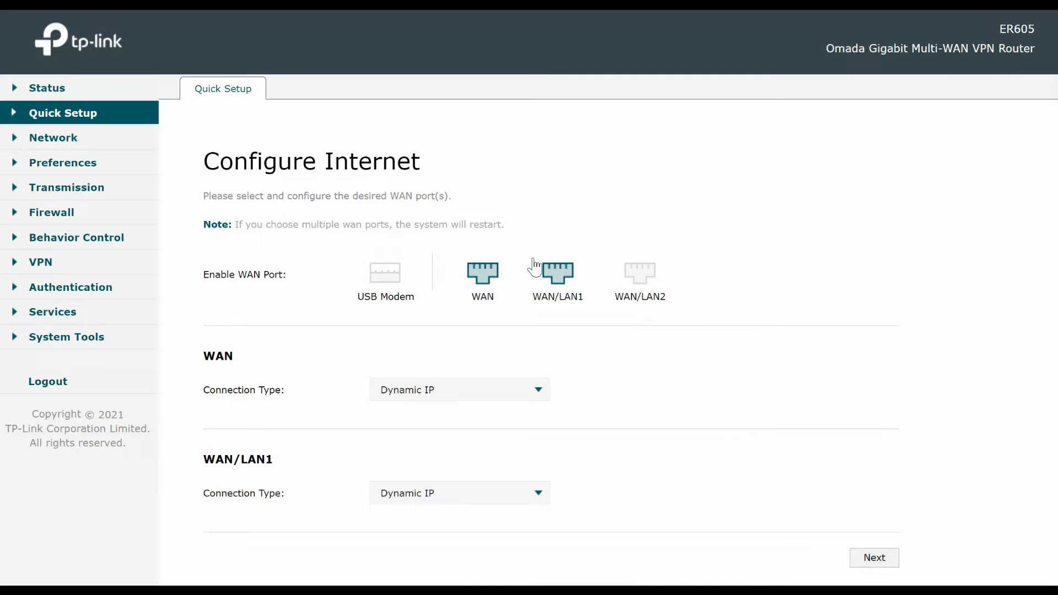
# Step: Enable the USB Modem port and view its Config Type options
pyautogui.click(389, 293)
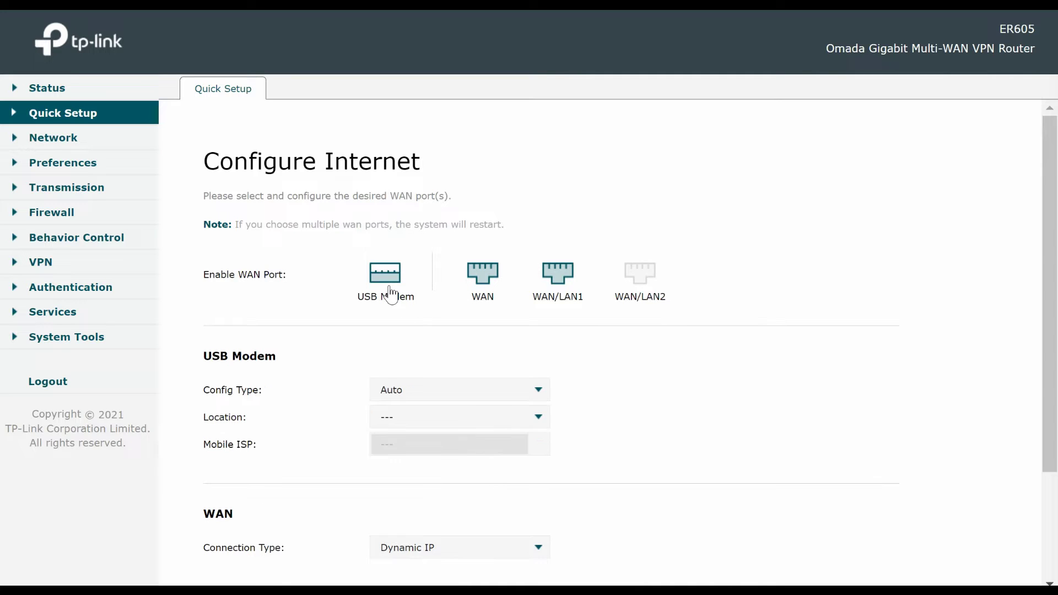
pyautogui.click(492, 389)
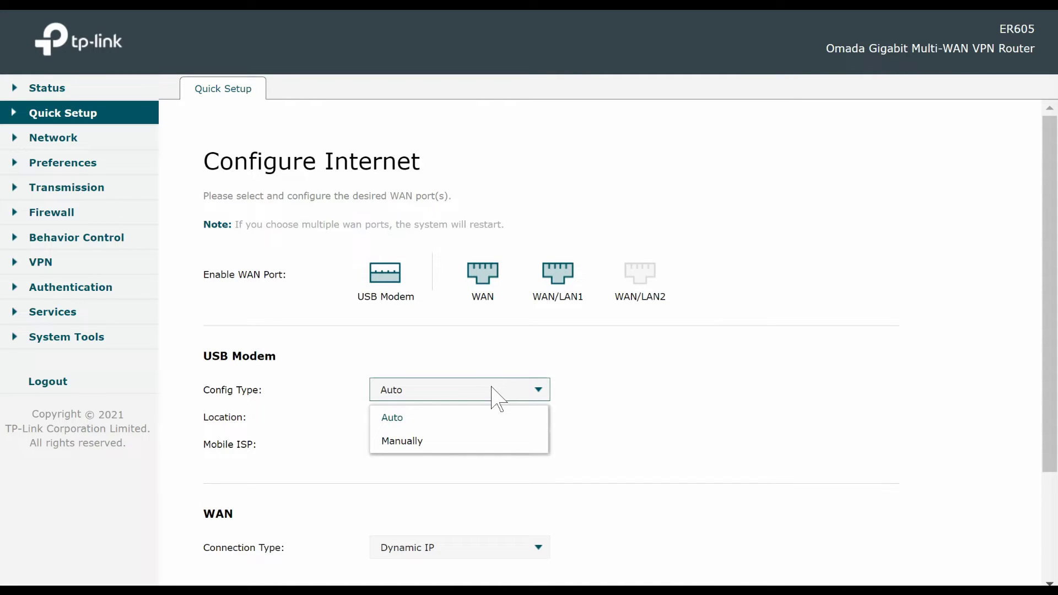
pyautogui.click(491, 392)
# Step: Browse the USB Modem's Location list to its end without choosing a country, and disable the USB Modem port
pyautogui.click(490, 420)
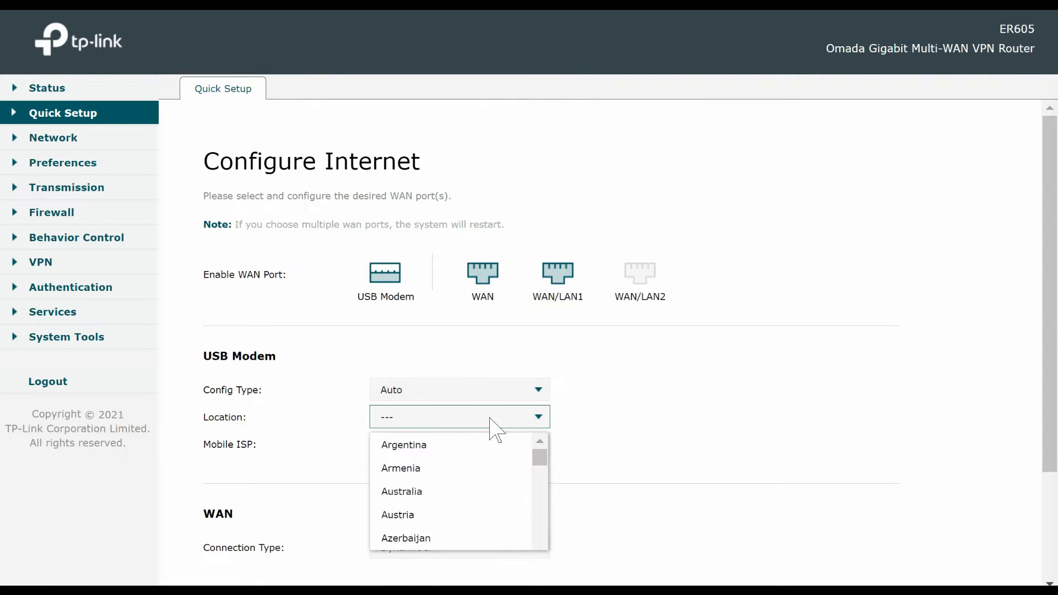
pyautogui.scroll(-3, 610, 448)
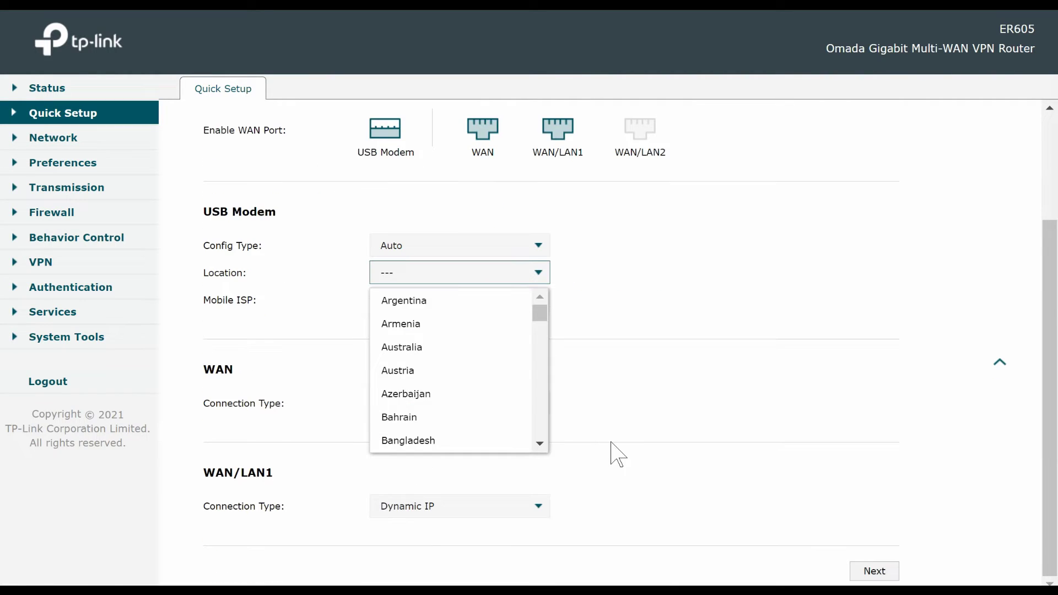
pyautogui.scroll(-2, 504, 400)
pyautogui.scroll(-3, 501, 402)
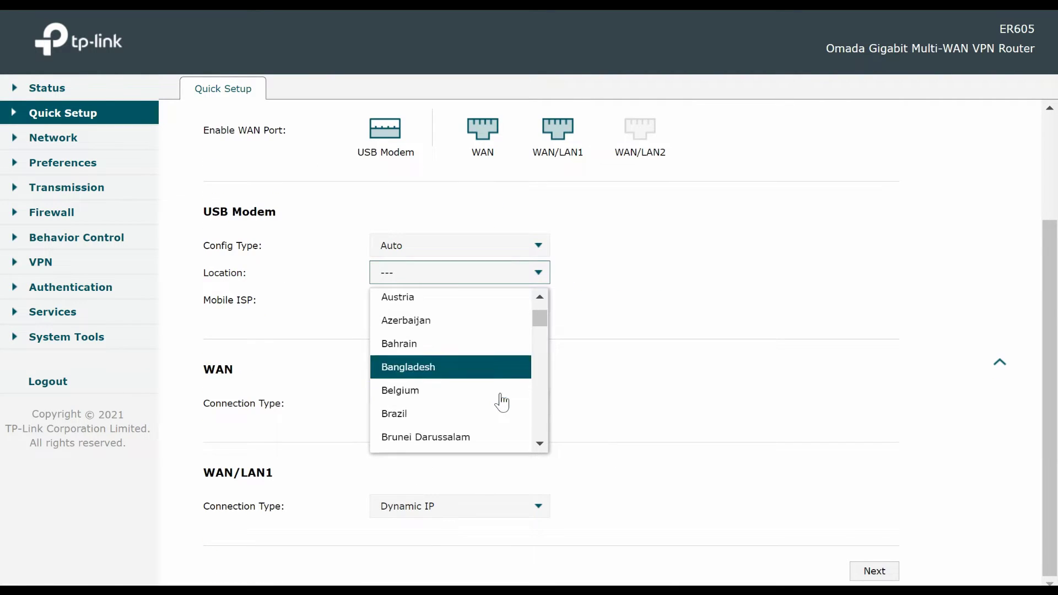
pyautogui.scroll(-5, 503, 408)
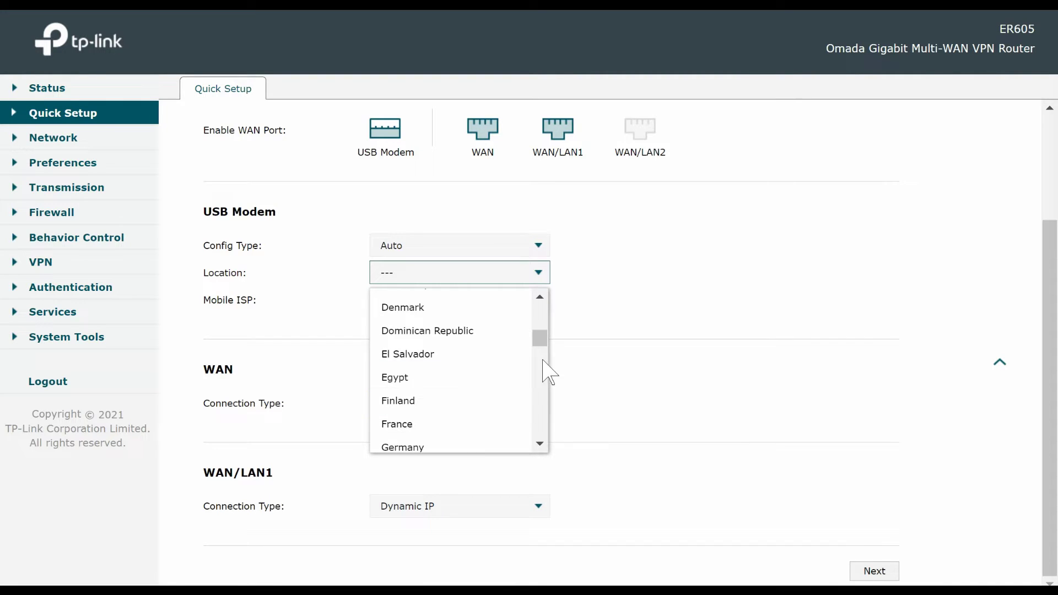
pyautogui.moveTo(538, 338); pyautogui.dragTo(549, 457)
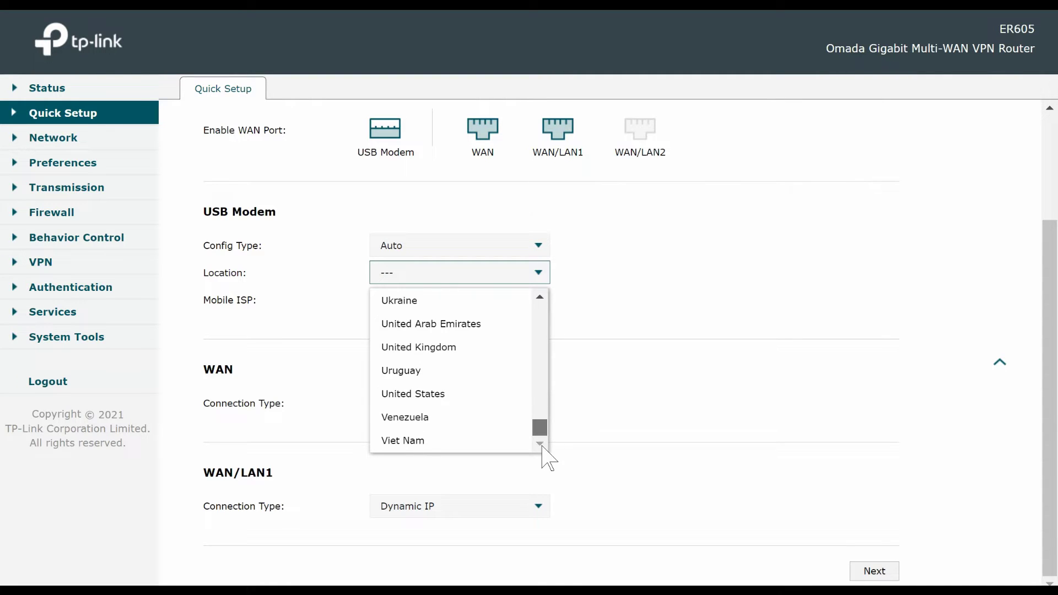
pyautogui.click(657, 393)
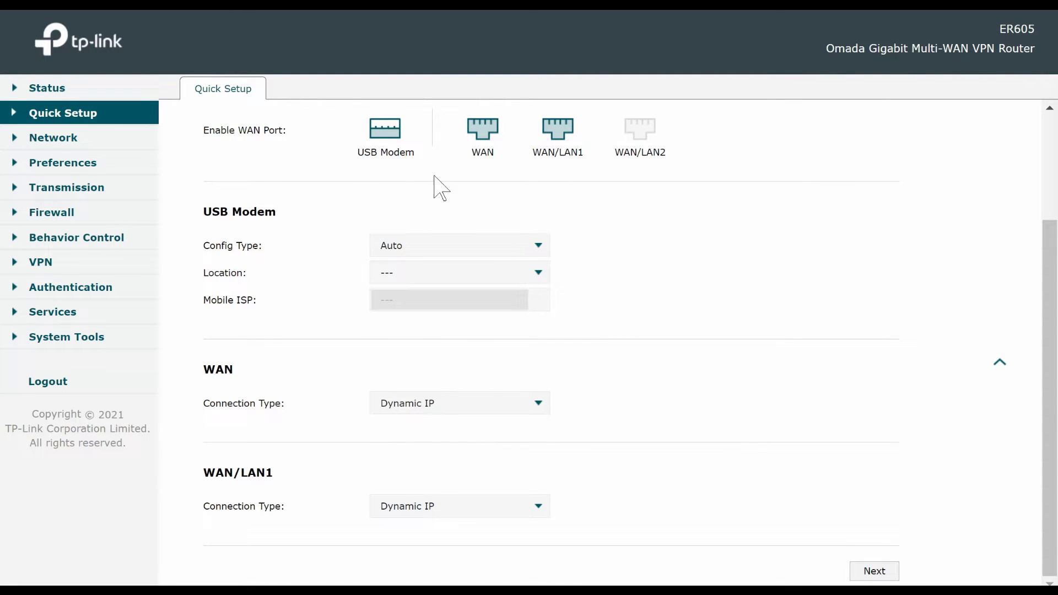
pyautogui.click(382, 132)
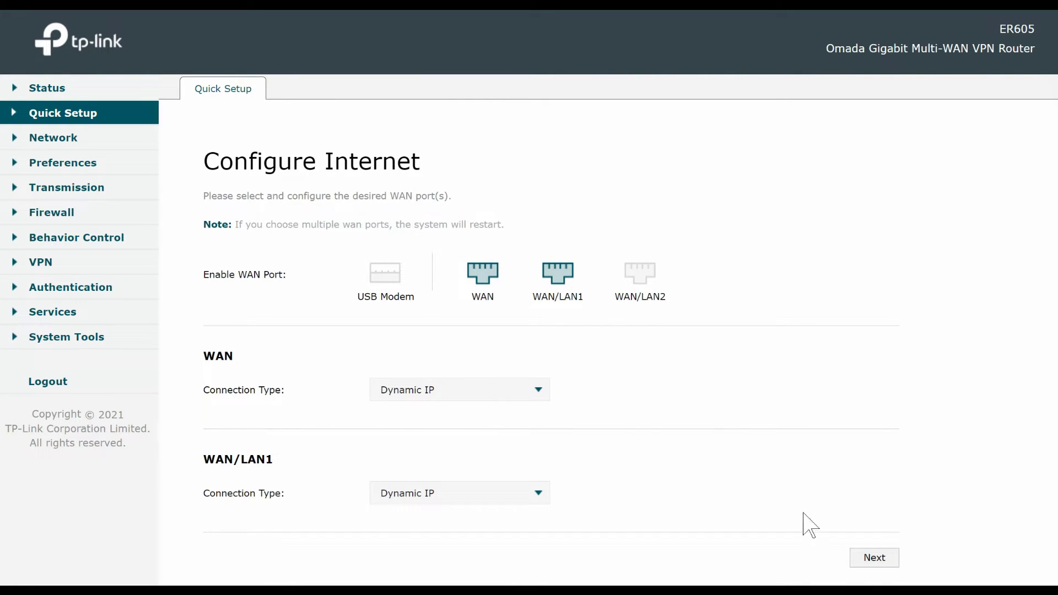
# Step: Submit the WAN and WAN/LAN1 port configuration and confirm the router reboot
pyautogui.click(876, 559)
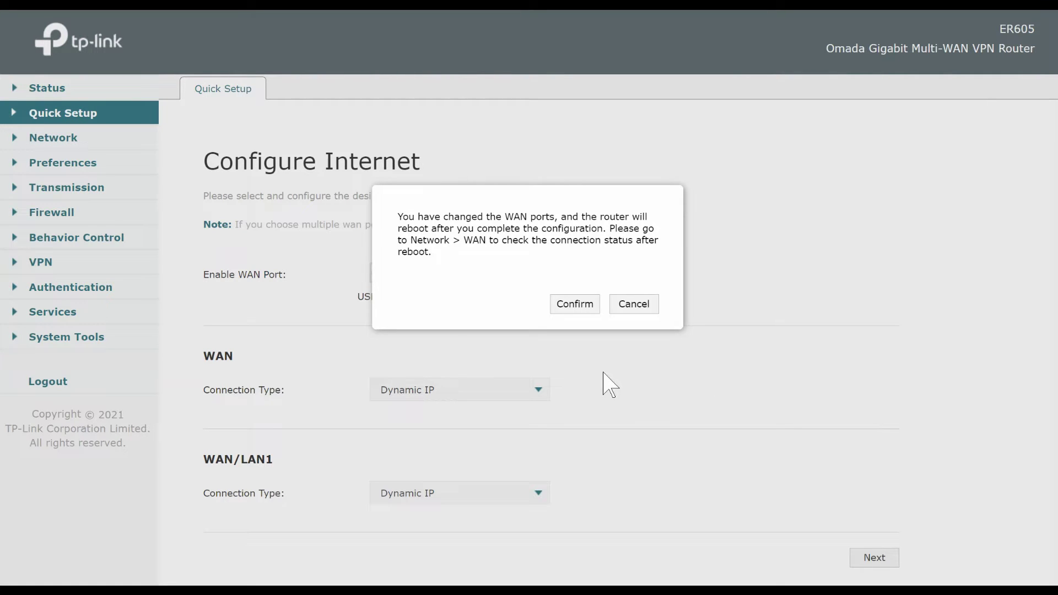
pyautogui.click(567, 302)
pyautogui.click(570, 303)
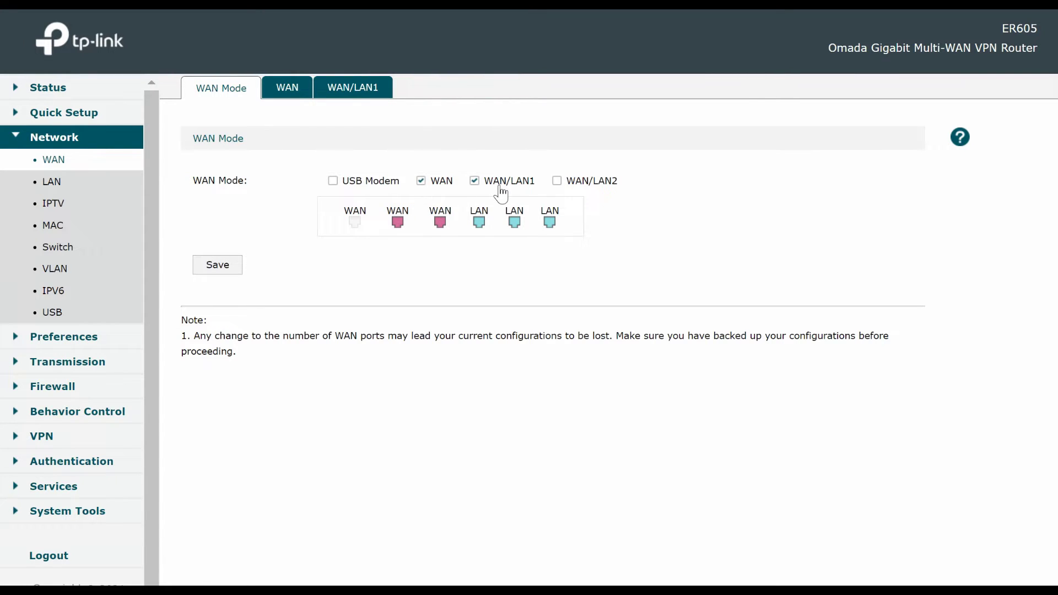
# Step: Enable WAN/LAN2 in the WAN Mode settings and disable it again
pyautogui.click(556, 182)
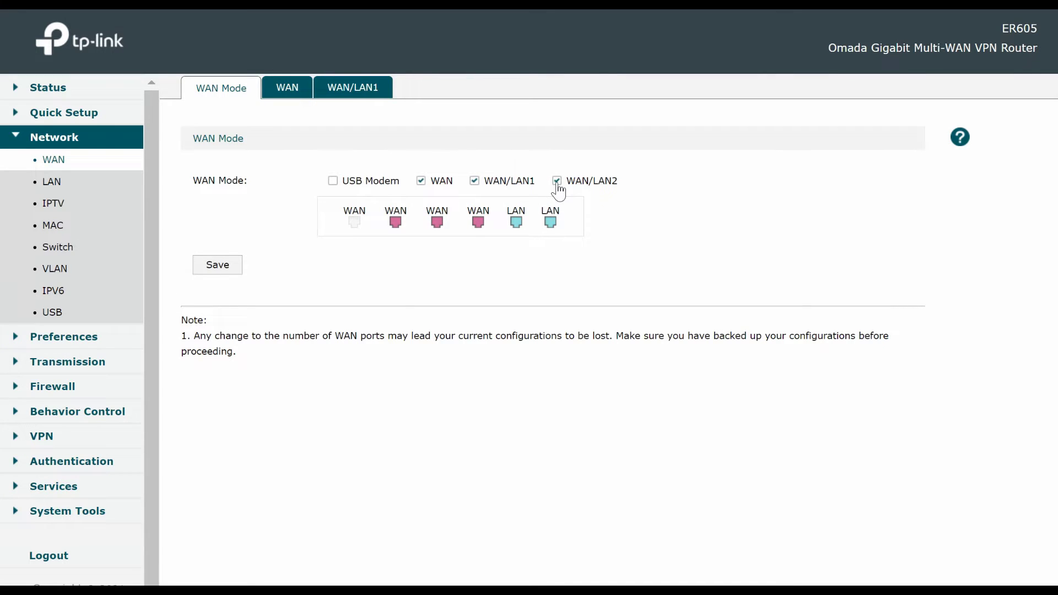
pyautogui.click(556, 182)
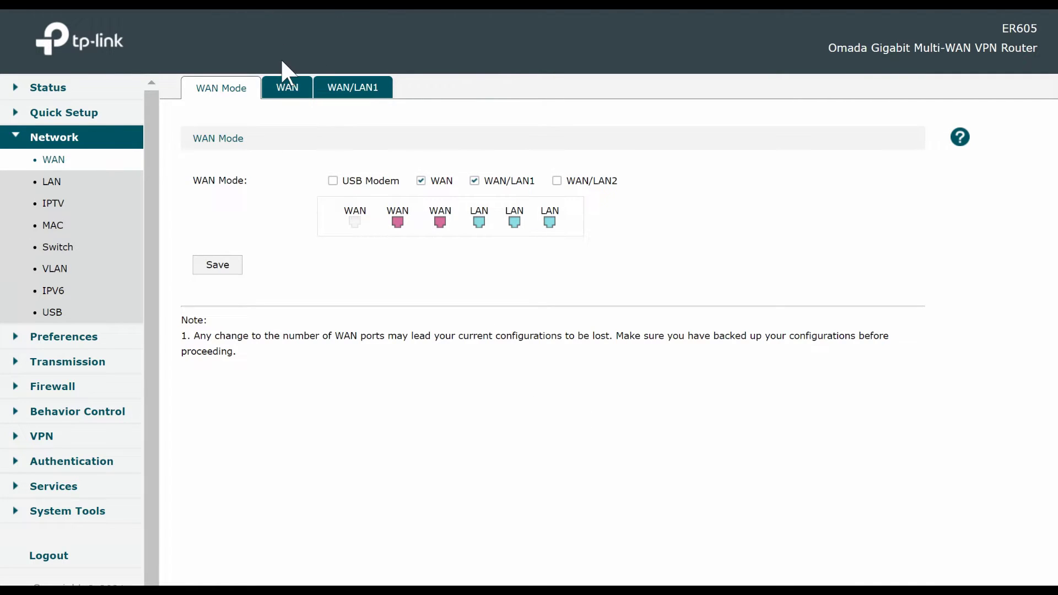
# Step: Review the WAN port's connection configuration and connection types, and view the same configuration for WAN/LAN1
pyautogui.click(286, 87)
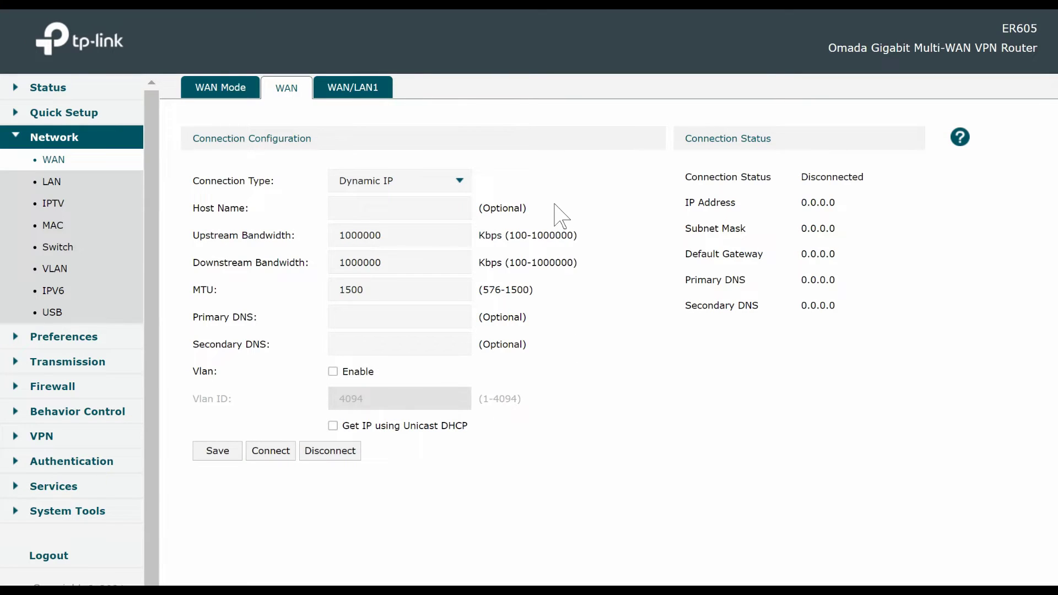
pyautogui.click(460, 181)
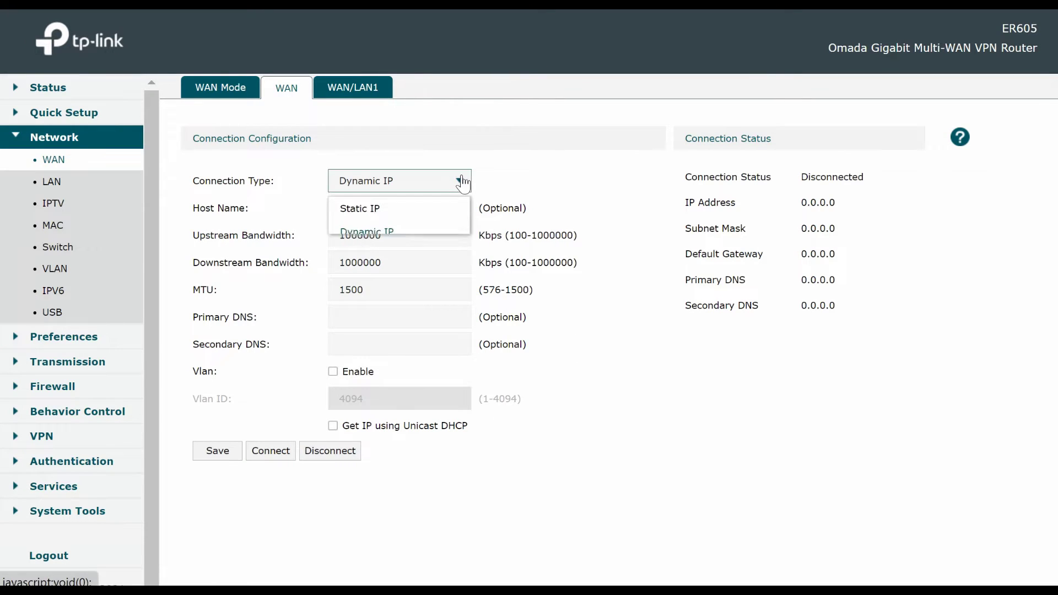
pyautogui.click(553, 168)
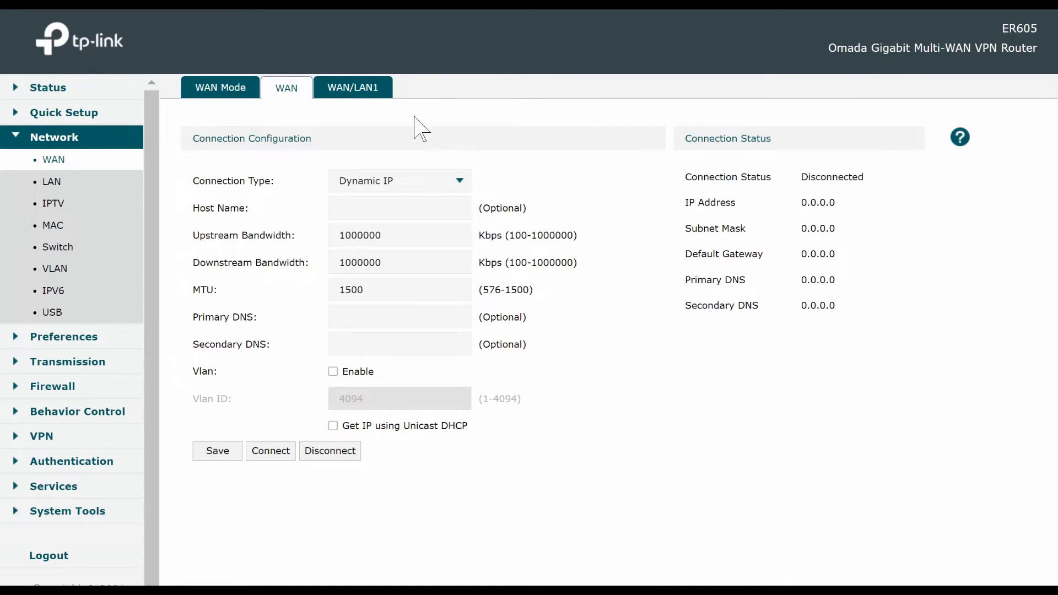
pyautogui.click(382, 92)
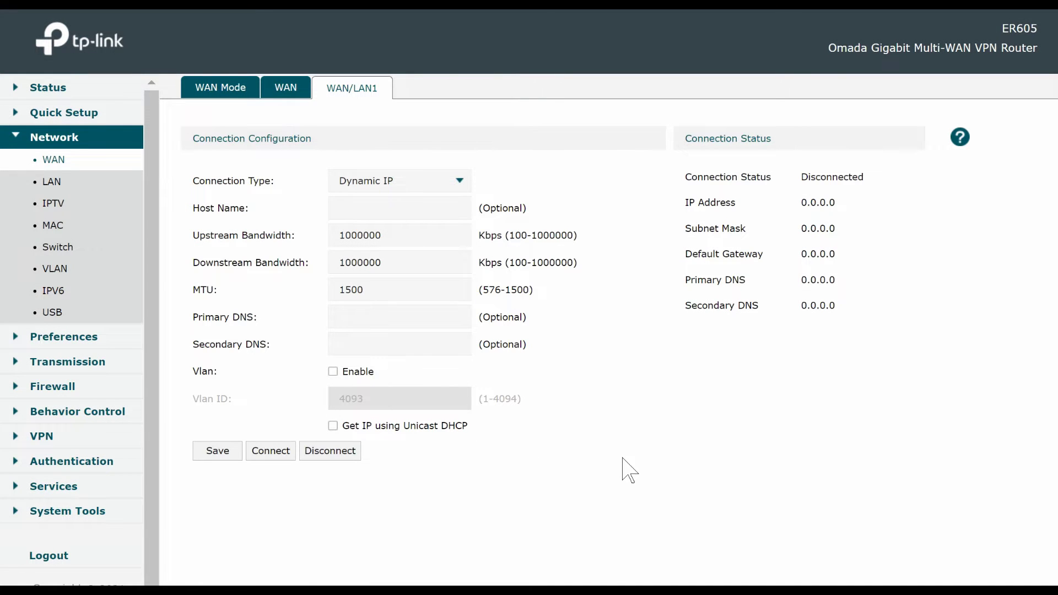
# Step: Check the connection type options of WAN/LAN1, and switch between the WAN and WAN/LAN1 configurations to compare them
pyautogui.click(447, 177)
pyautogui.click(560, 157)
pyautogui.click(292, 94)
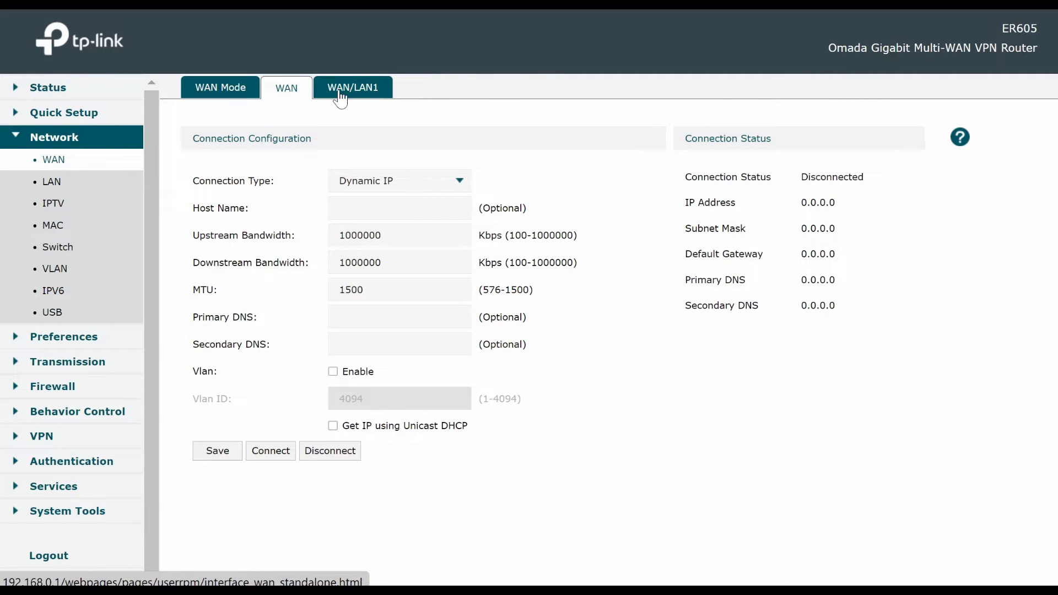
pyautogui.click(369, 92)
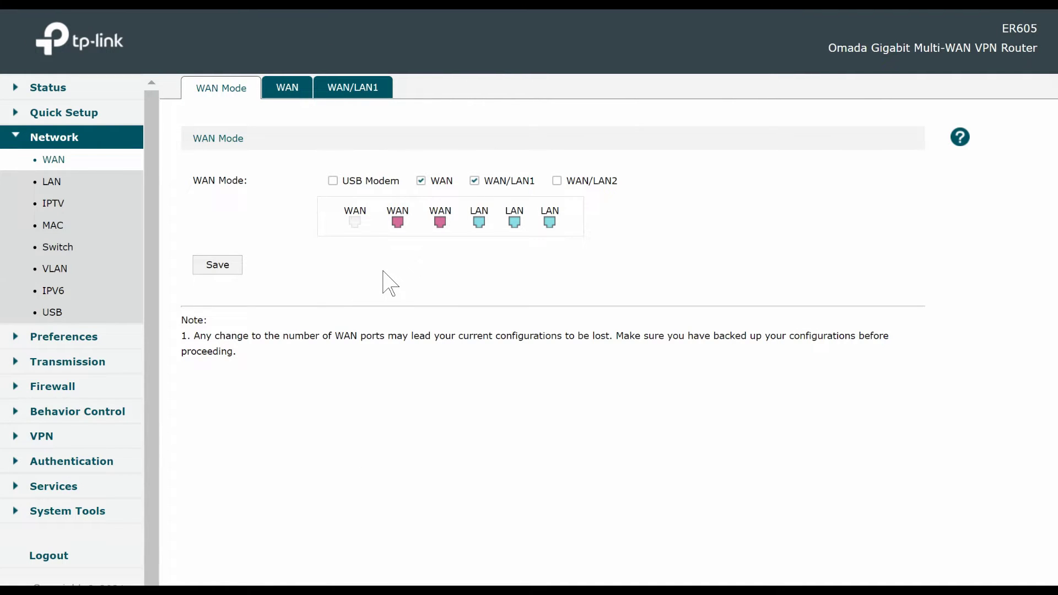
# Step: View the Network LAN settings and inspect the available IGMP versions and IGMP interfaces without changing them
pyautogui.click(52, 182)
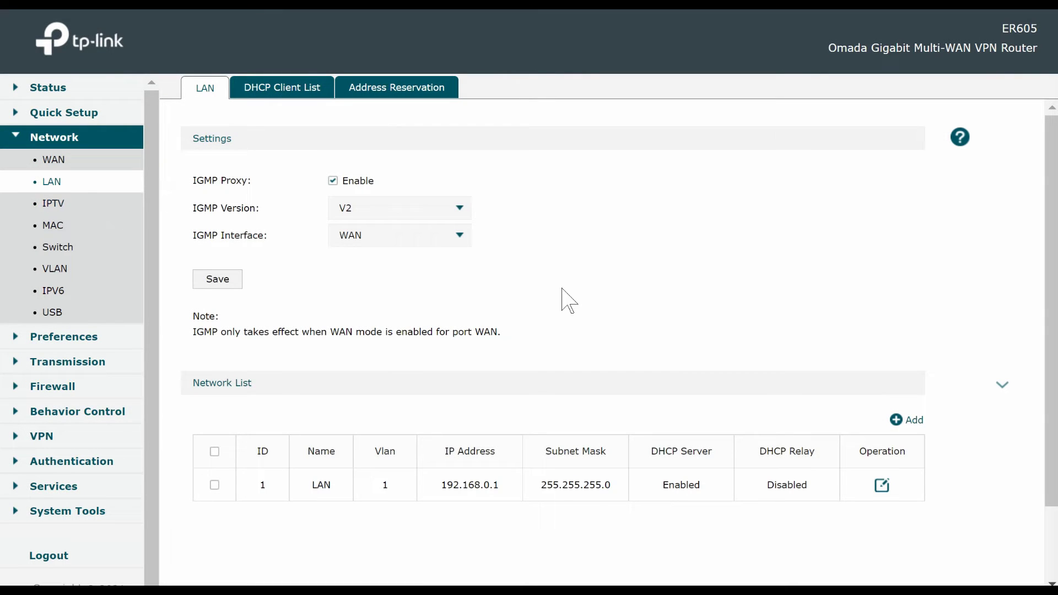
pyautogui.click(432, 209)
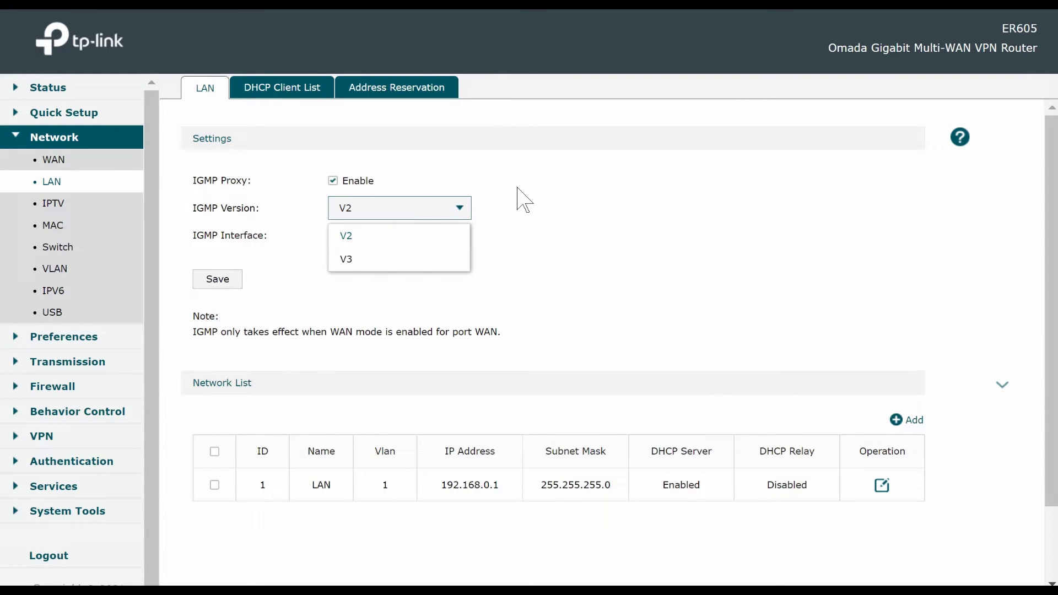
pyautogui.click(519, 198)
pyautogui.click(453, 246)
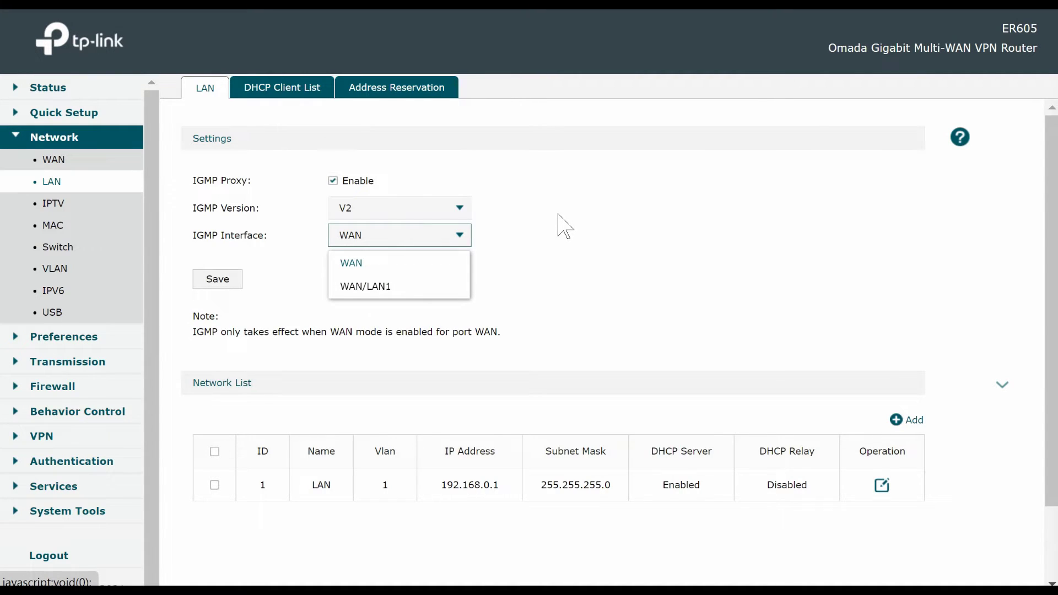
pyautogui.click(558, 215)
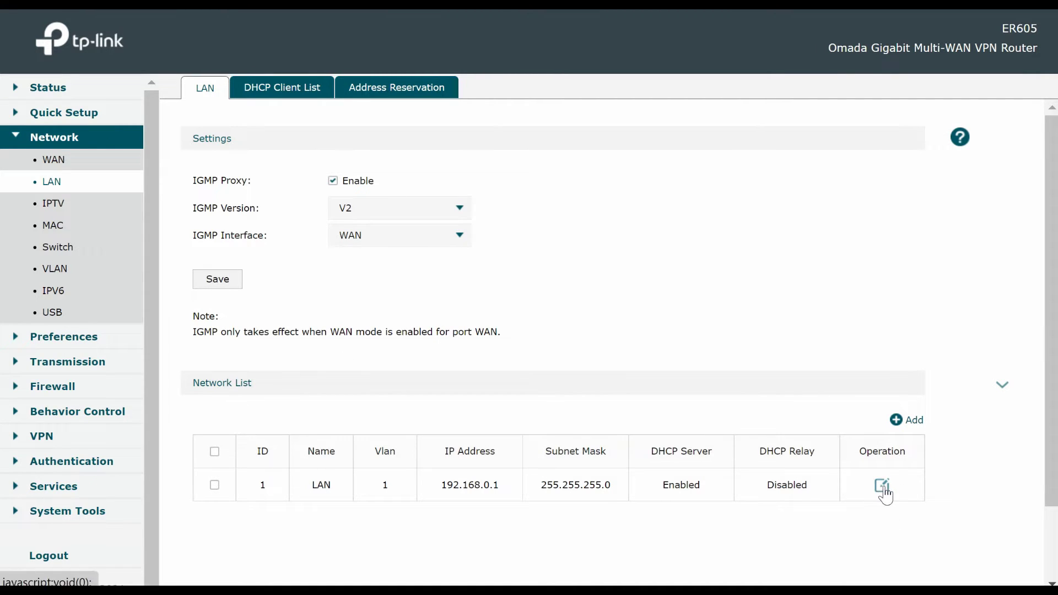
# Step: Open the existing LAN network entry for editing and review its IP address, VLAN and DHCP server settings
pyautogui.click(882, 485)
pyautogui.scroll(-4, 817, 344)
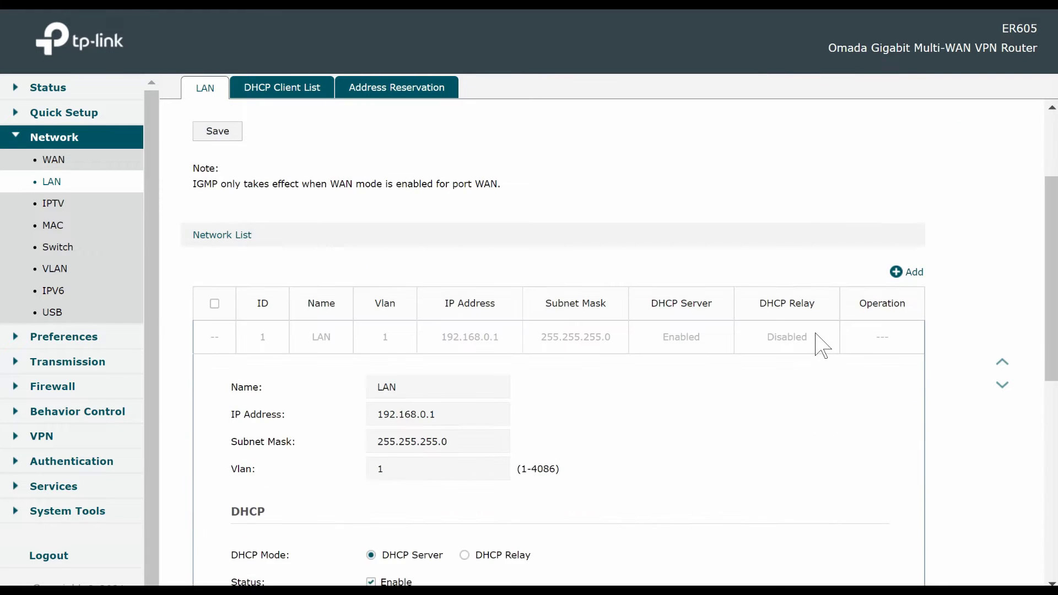
pyautogui.scroll(-1, 814, 345)
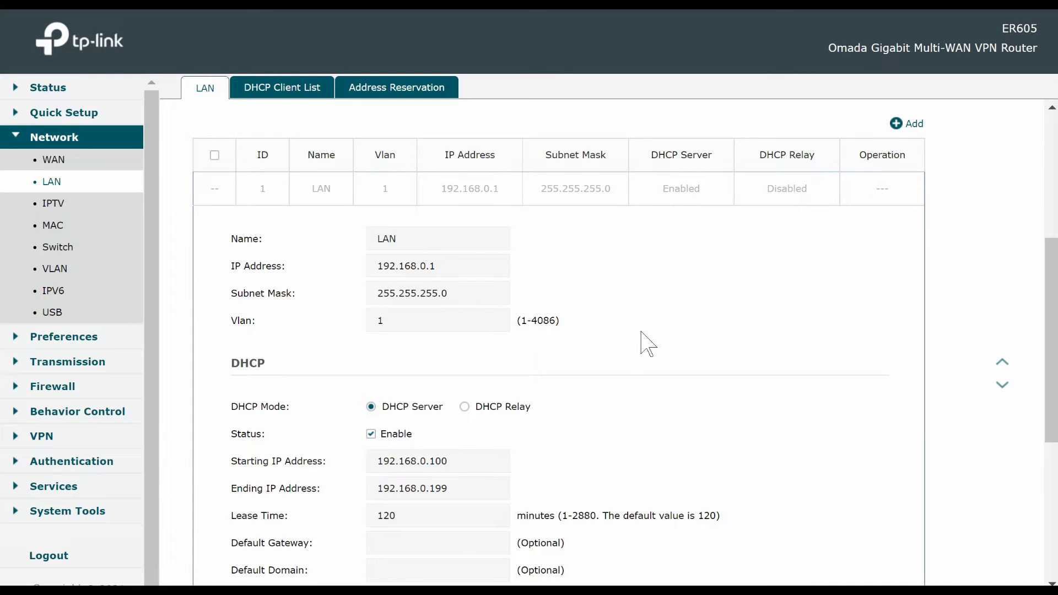
pyautogui.scroll(-4, 648, 344)
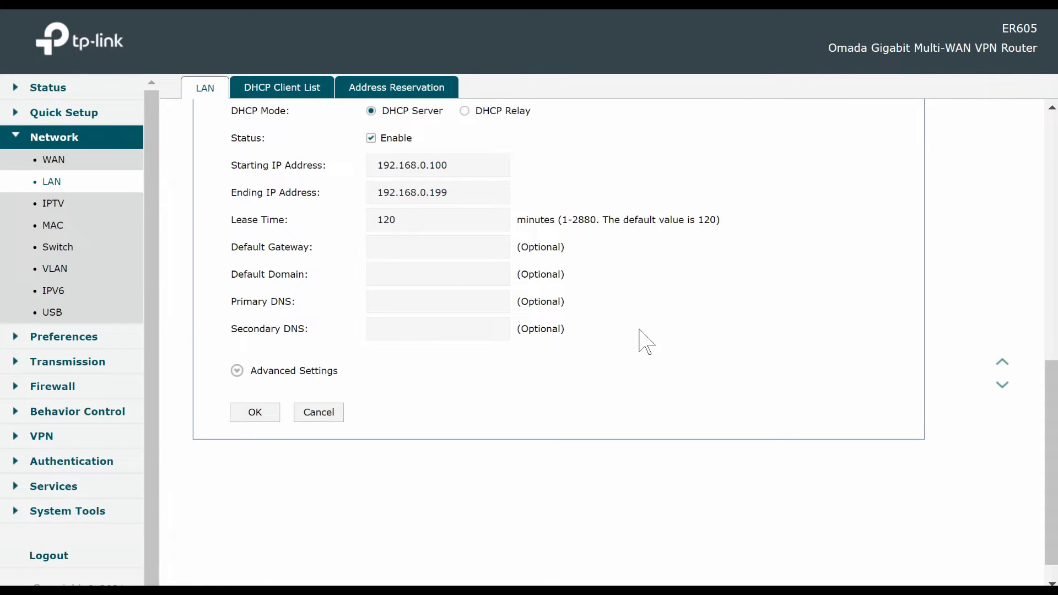
pyautogui.scroll(8, 646, 342)
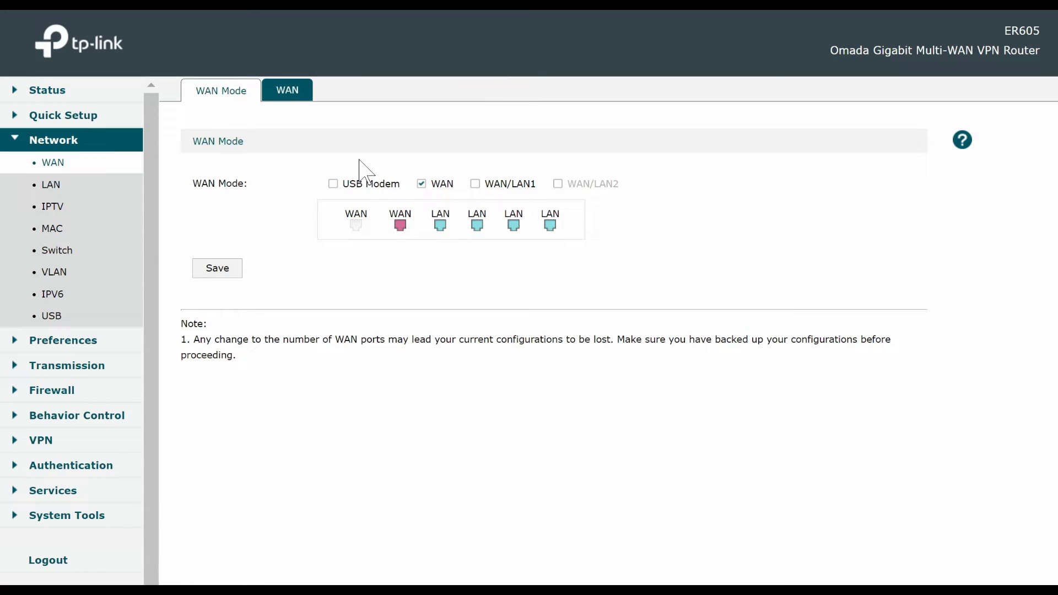
# Step: Review the WAN port's connection configuration and its connection type options in the single-WAN setup
pyautogui.click(295, 94)
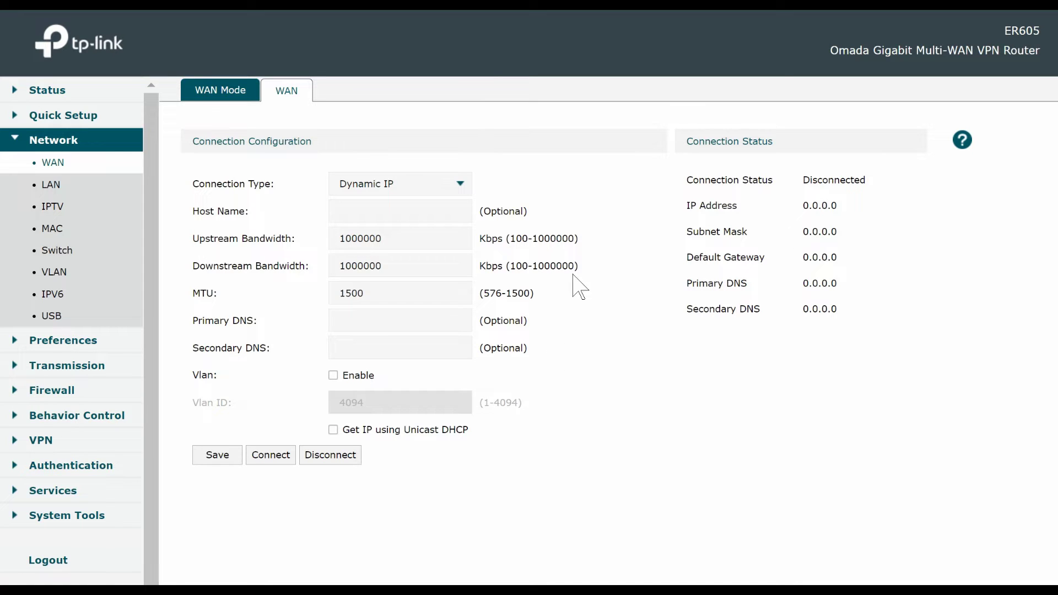
pyautogui.click(438, 189)
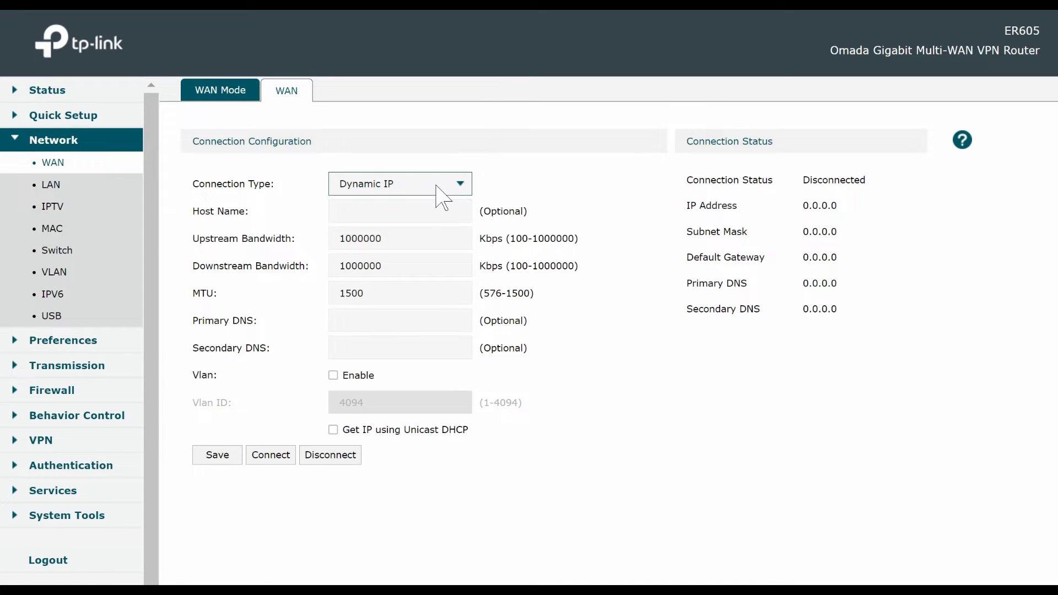
pyautogui.click(558, 185)
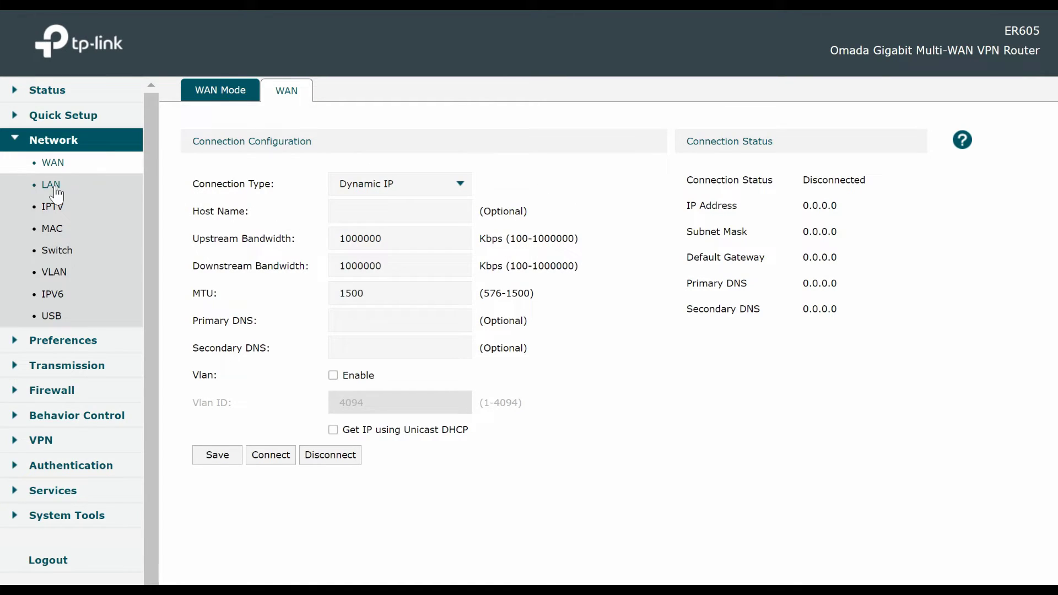
# Step: Review the LAN page's network list, and inspect the IGMP version and interface choices in the single-WAN setup
pyautogui.click(53, 185)
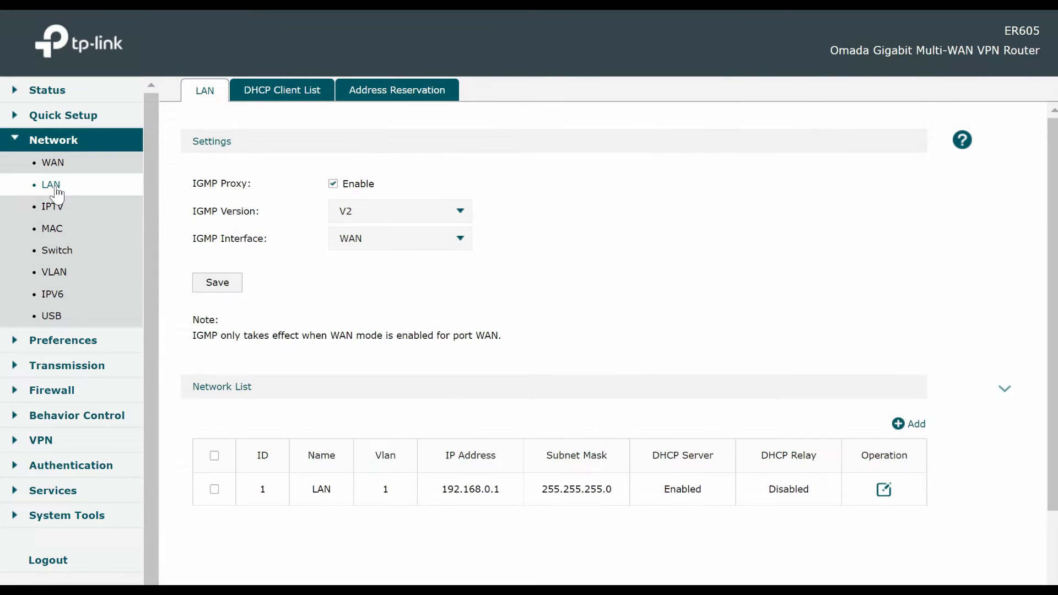
pyautogui.scroll(-2, 606, 355)
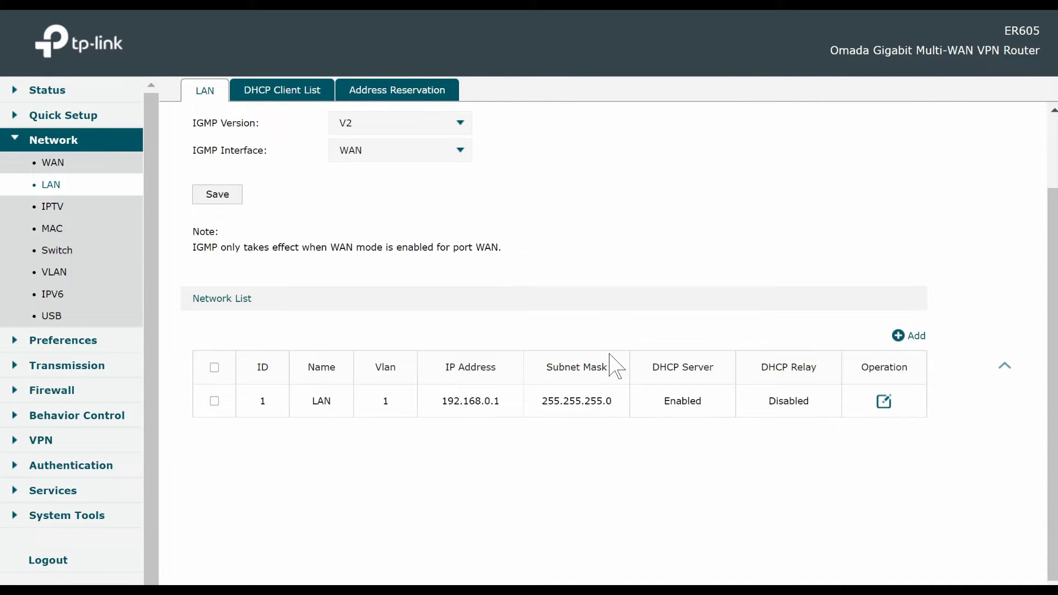
pyautogui.scroll(2, 578, 341)
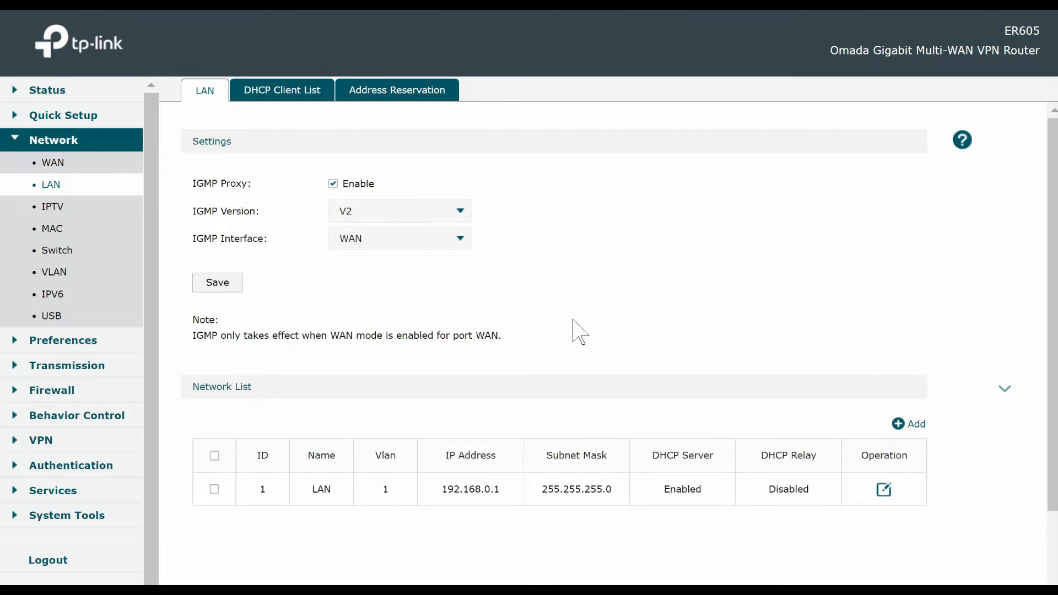
pyautogui.click(455, 220)
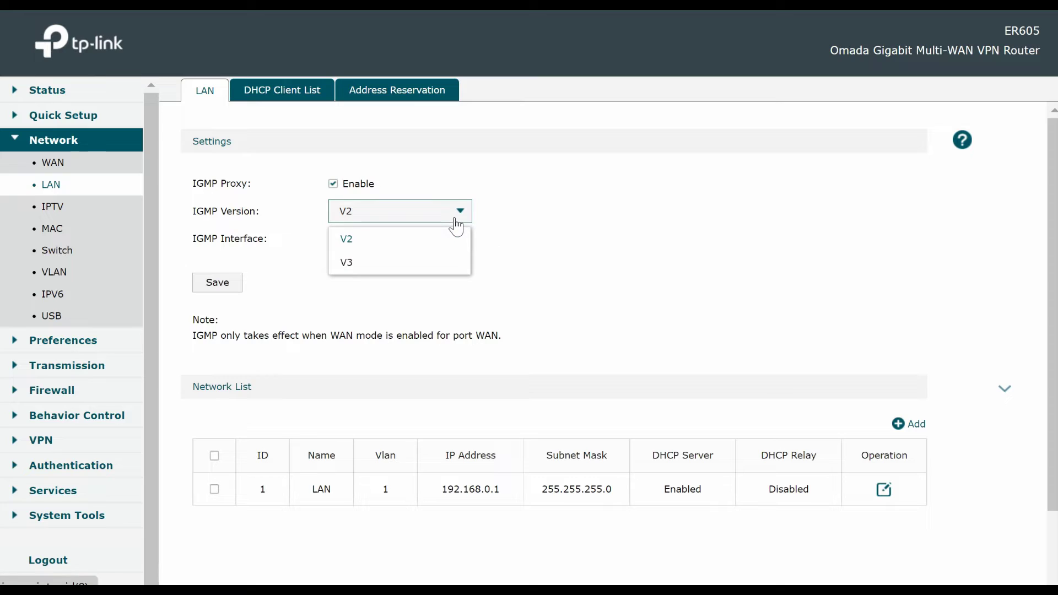
pyautogui.click(455, 219)
pyautogui.click(454, 248)
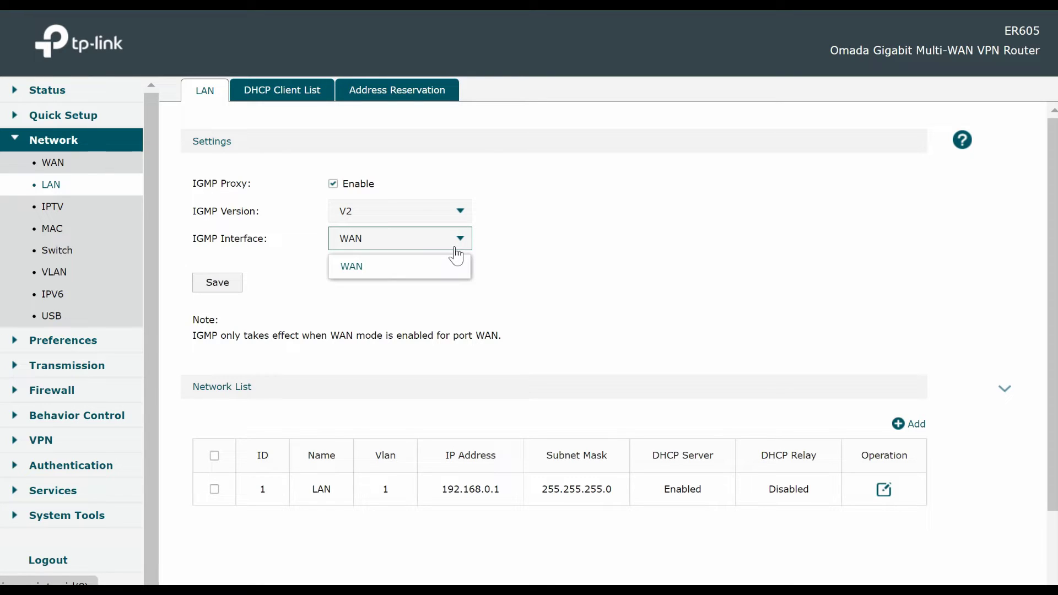
pyautogui.click(456, 259)
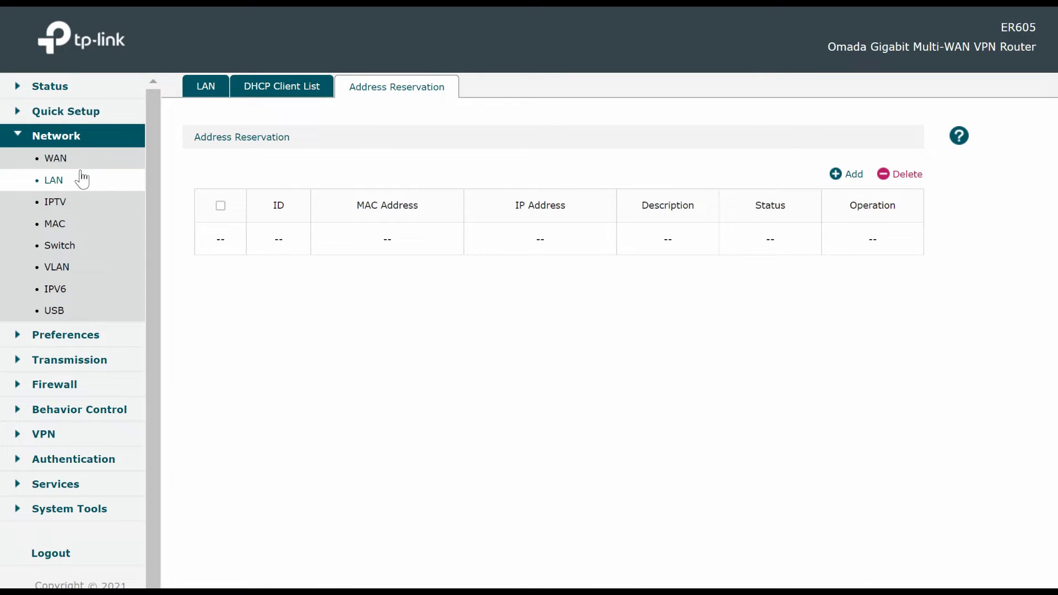
# Step: View the IPTV settings and inspect the WAN port and mode options without changing them
pyautogui.click(61, 208)
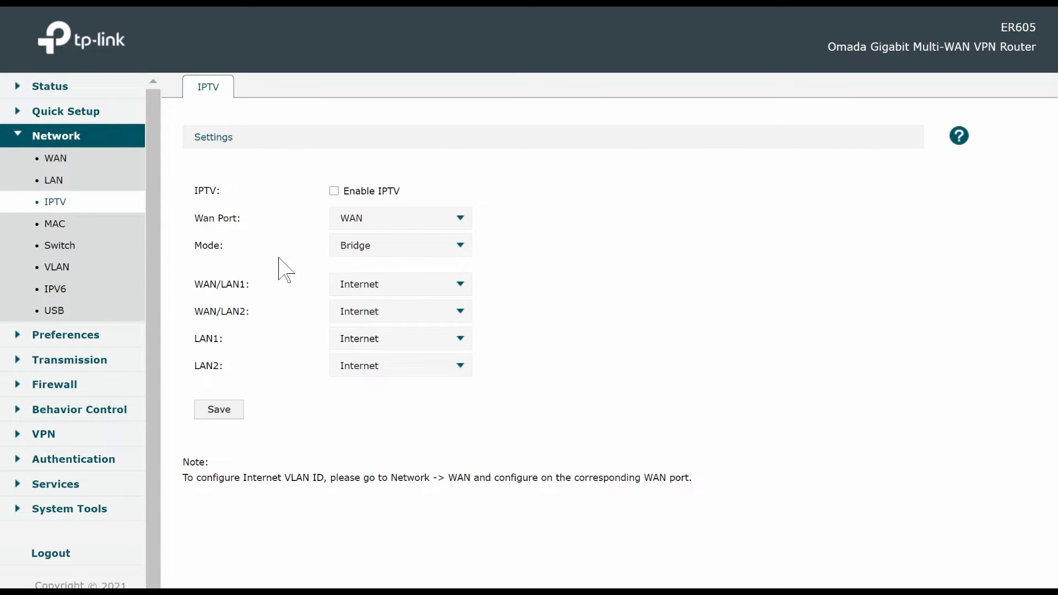
pyautogui.click(459, 221)
pyautogui.click(456, 219)
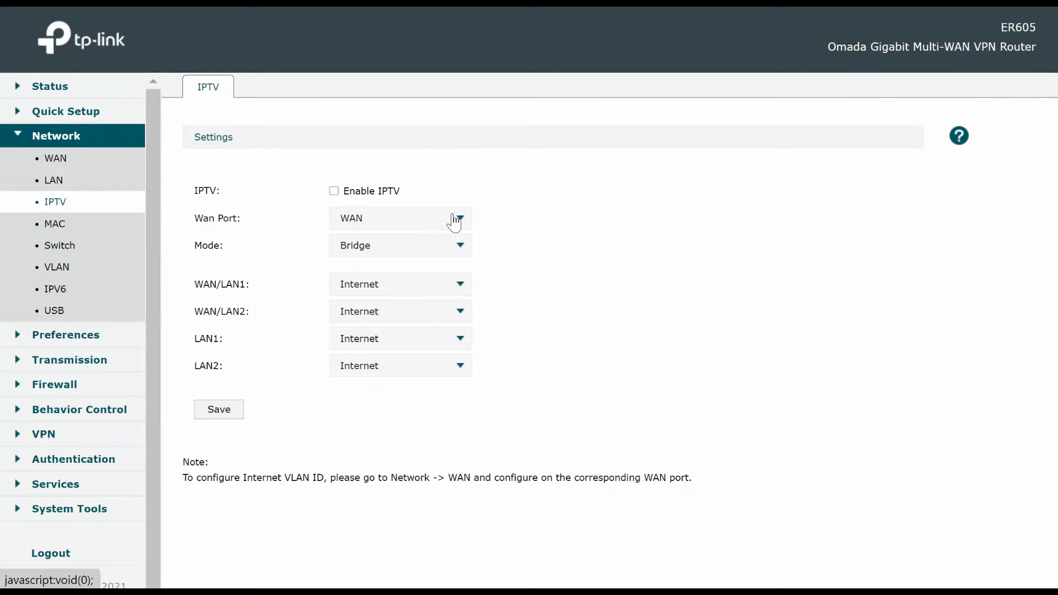
pyautogui.click(444, 245)
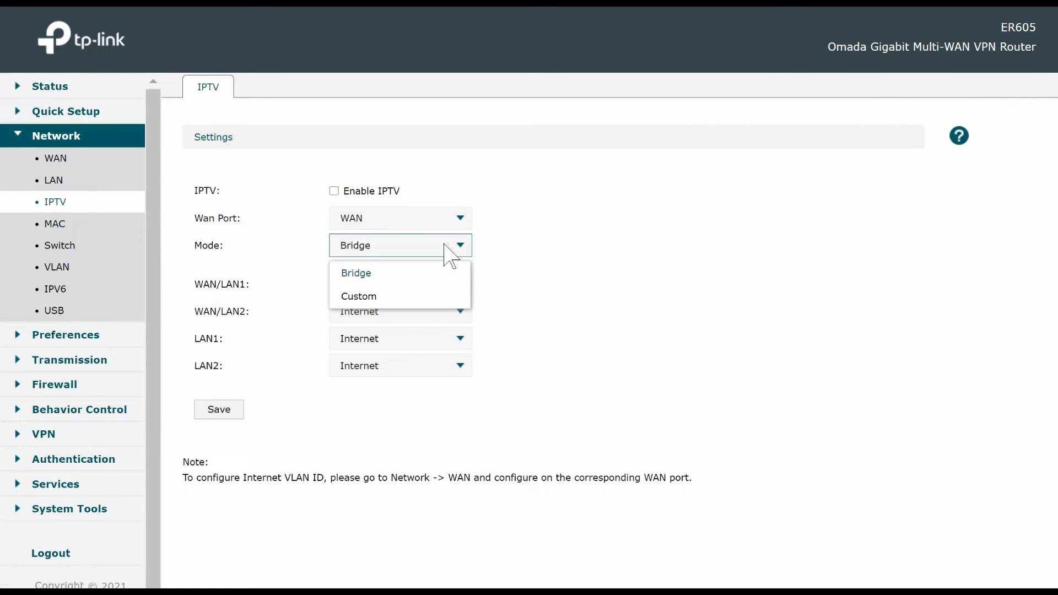
pyautogui.click(444, 246)
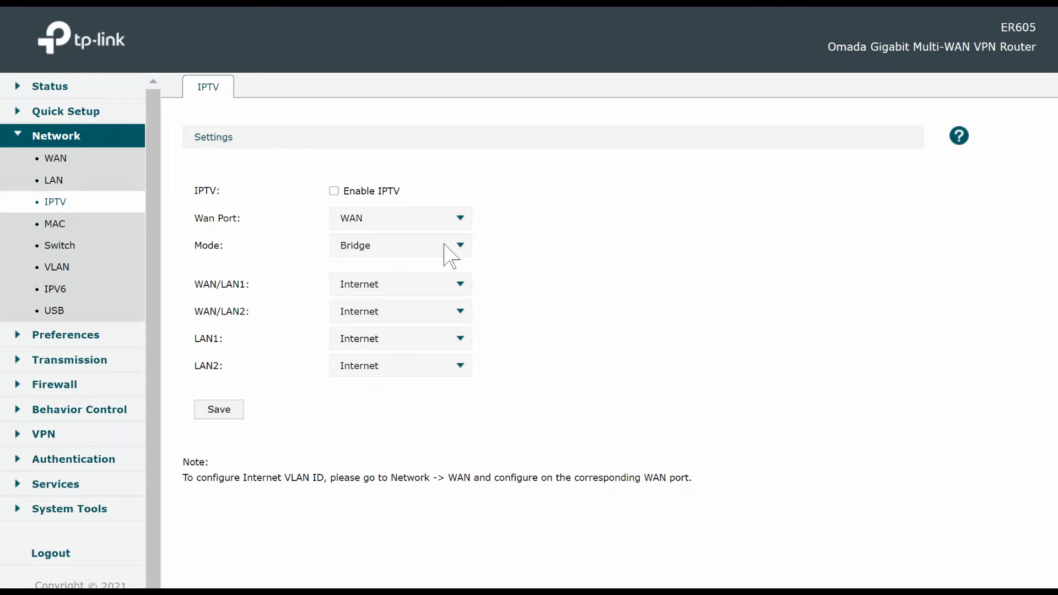
# Step: Inspect the IPTV port assignment options for WAN/LAN1, WAN/LAN2, LAN1 and LAN2, keeping each on Internet
pyautogui.click(455, 287)
pyautogui.click(455, 286)
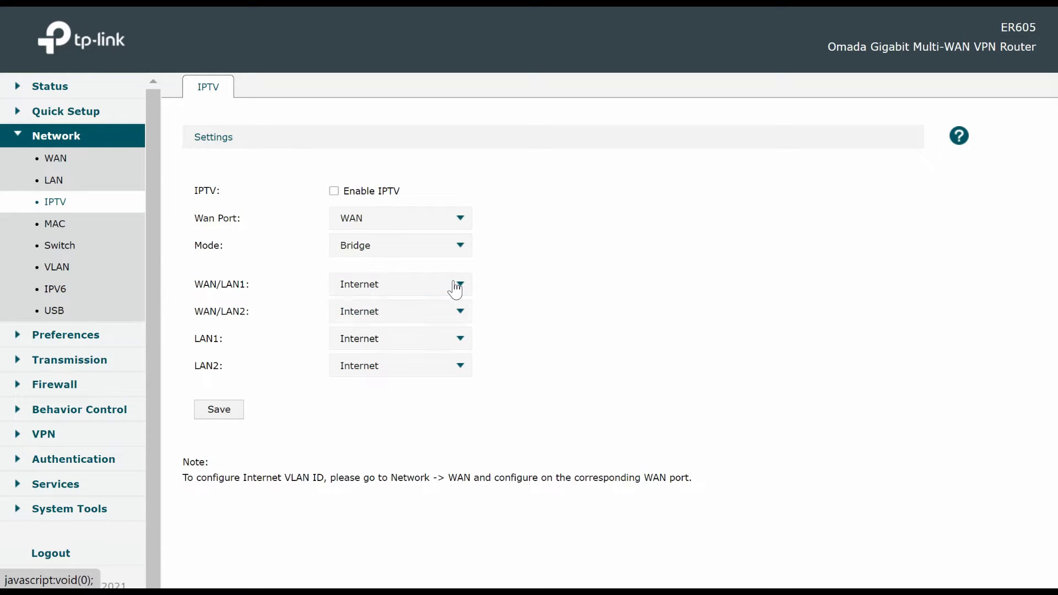
pyautogui.click(459, 314)
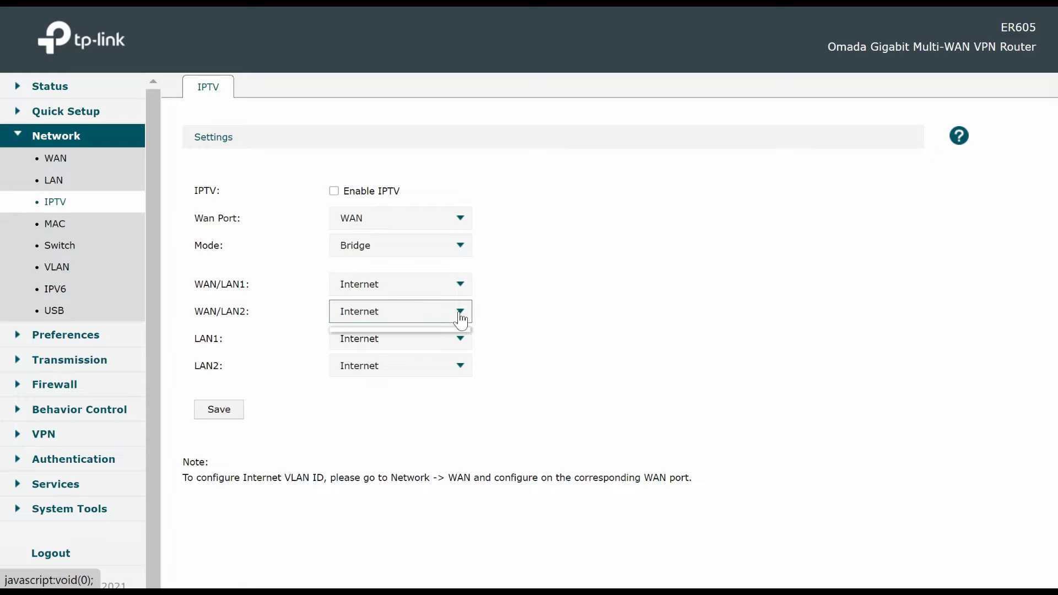
pyautogui.click(459, 314)
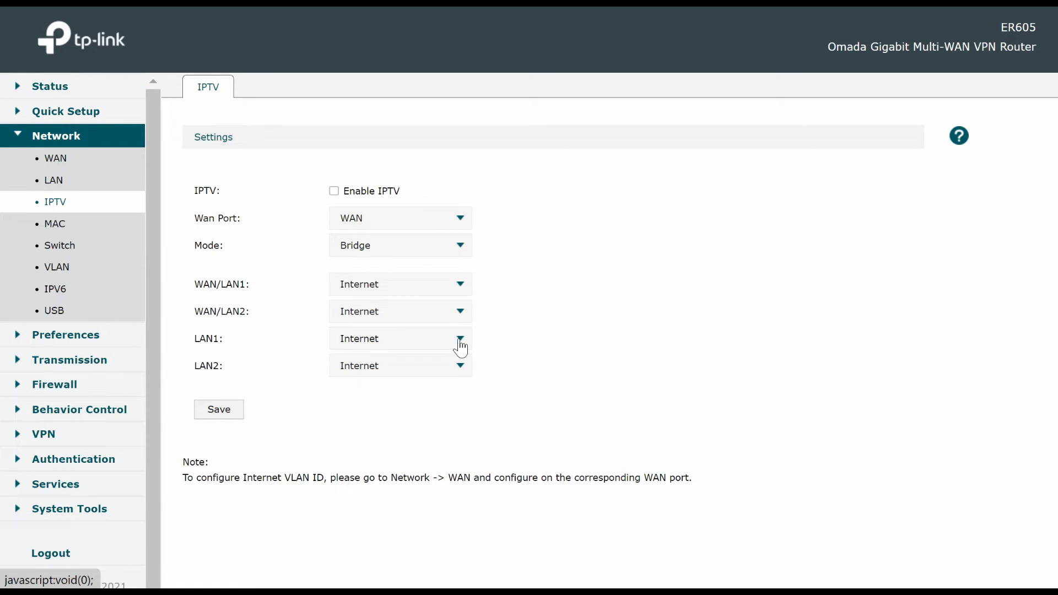
pyautogui.click(460, 341)
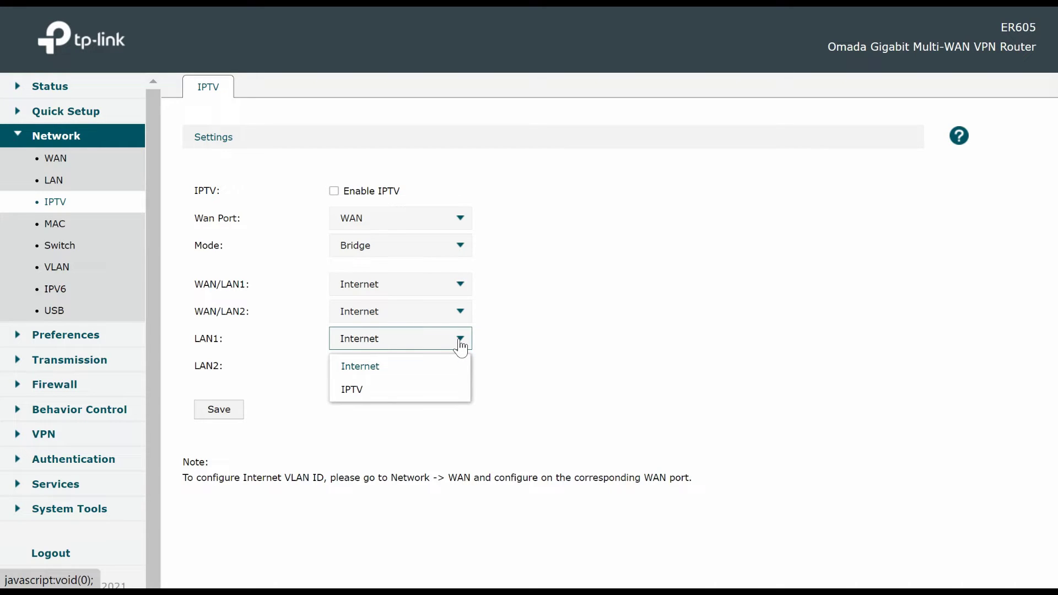
pyautogui.click(460, 346)
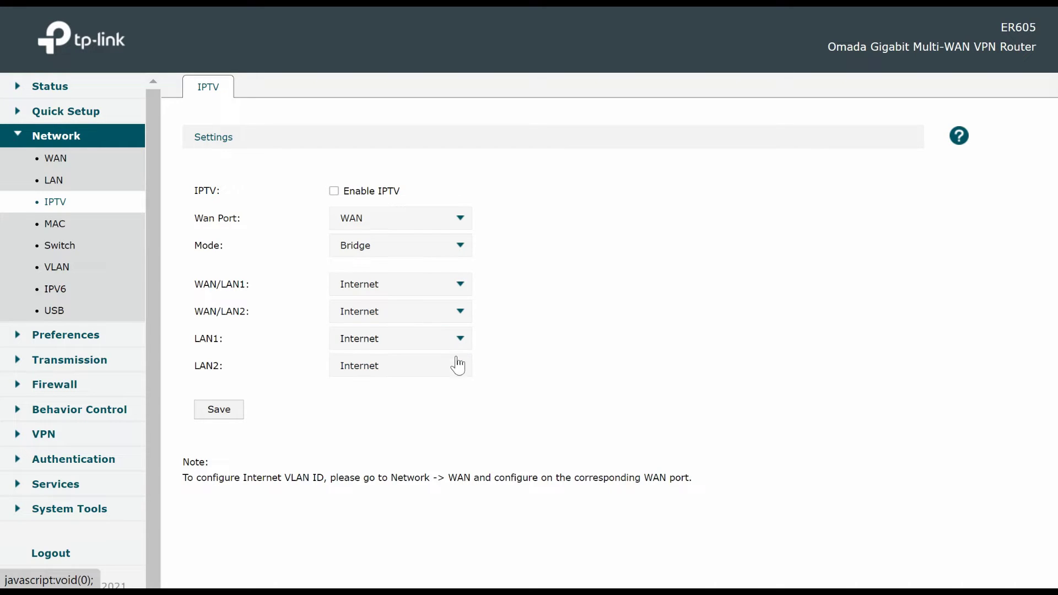
pyautogui.click(457, 368)
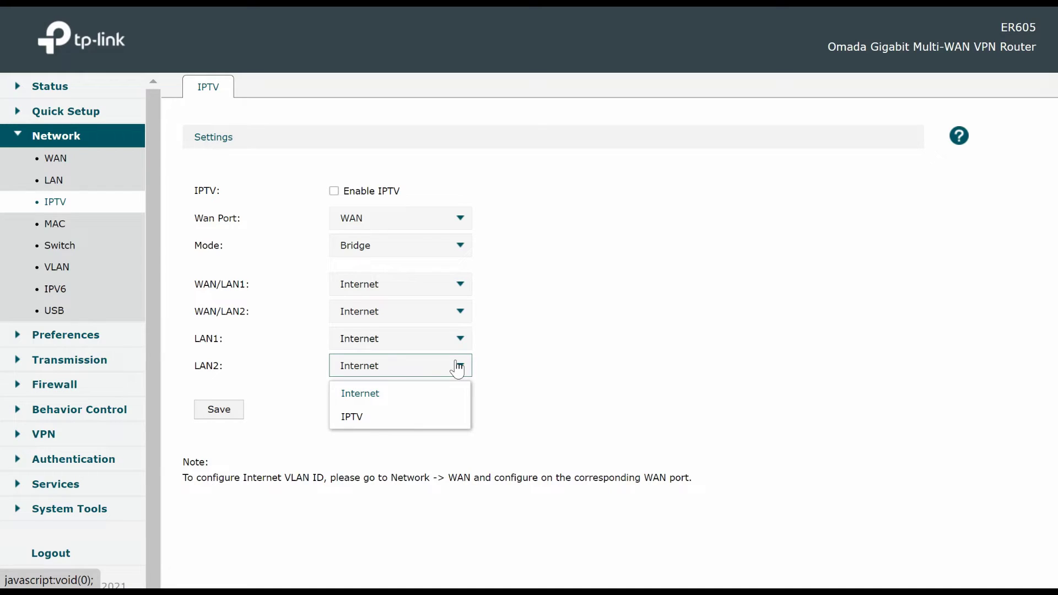
pyautogui.click(457, 368)
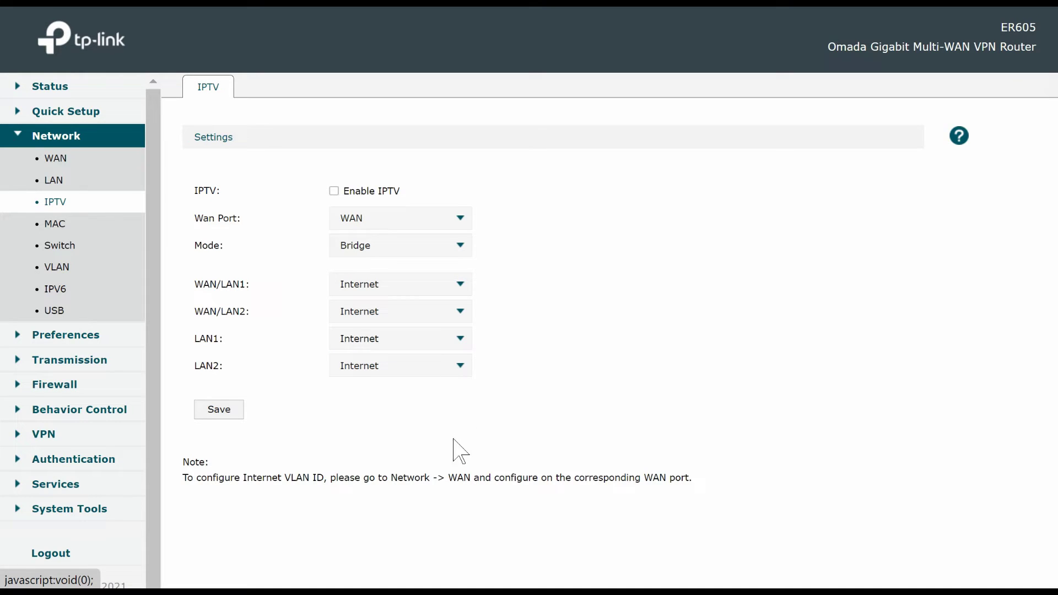
# Step: View the switch's port mirroring settings and the VLAN list
pyautogui.click(50, 254)
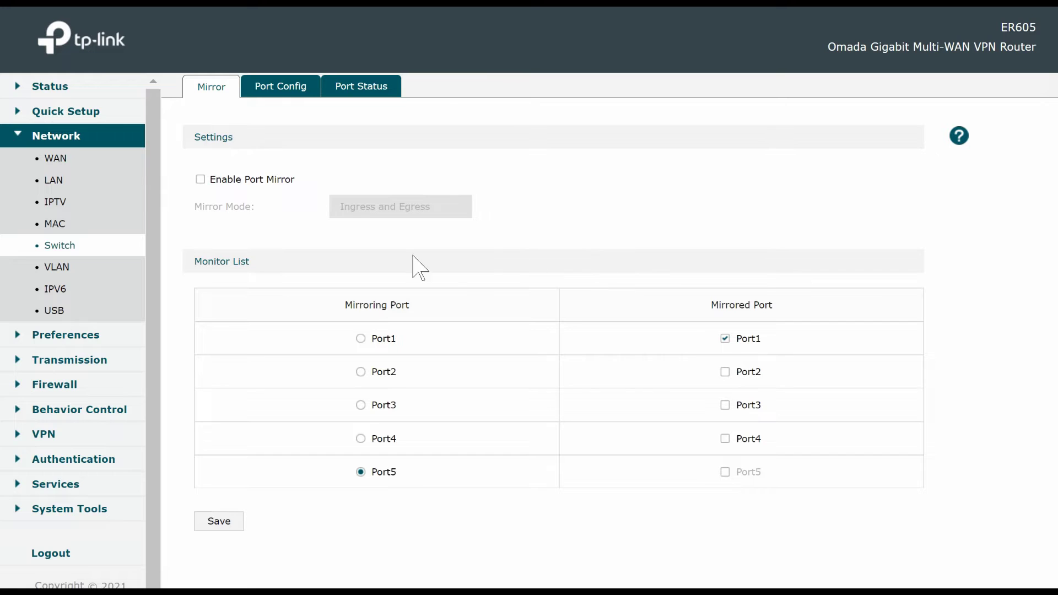
pyautogui.click(61, 271)
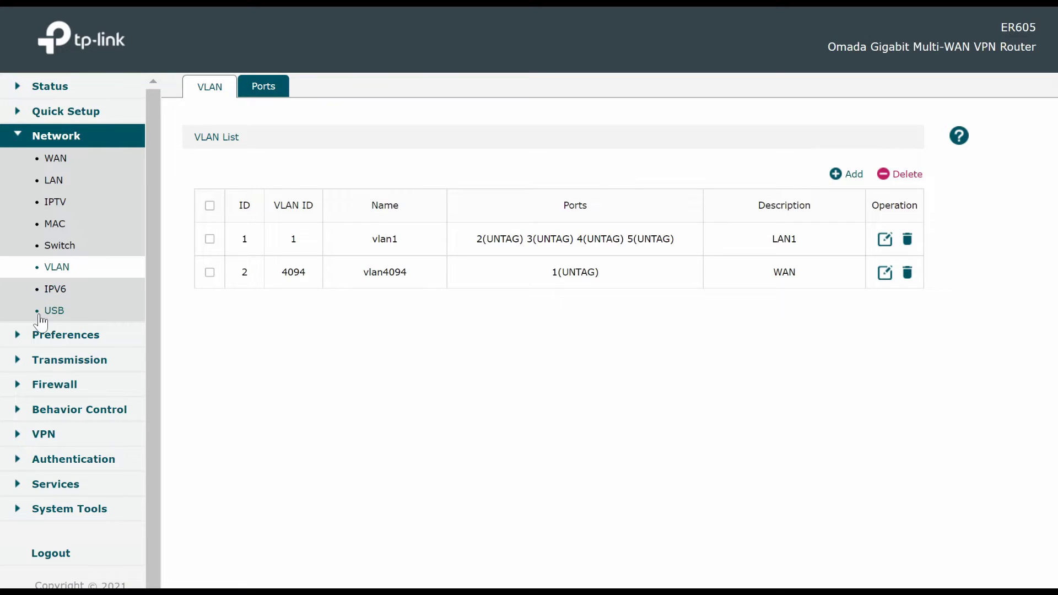
# Step: Review the USB modem's 3G/4G settings, including its location, mobile ISP, connection mode, bandwidth and MTU size
pyautogui.click(58, 319)
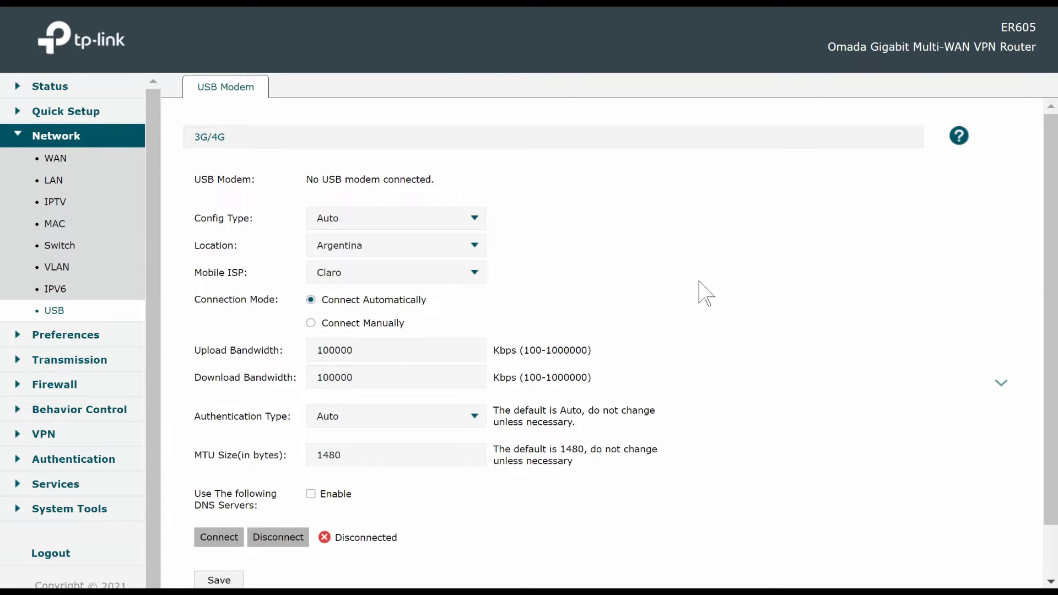
pyautogui.scroll(-2, 699, 292)
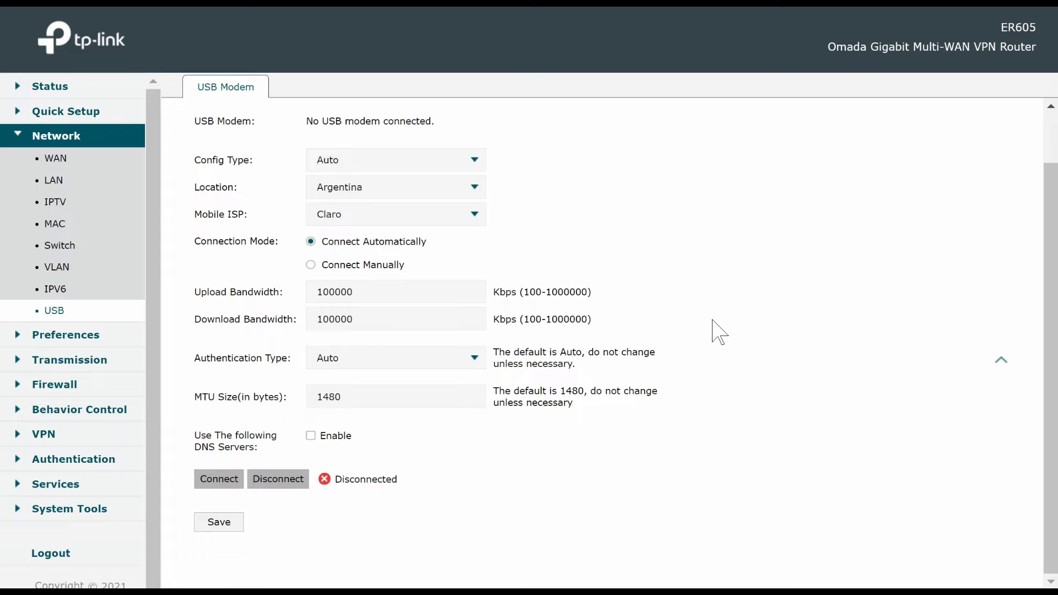
pyautogui.scroll(1, 719, 331)
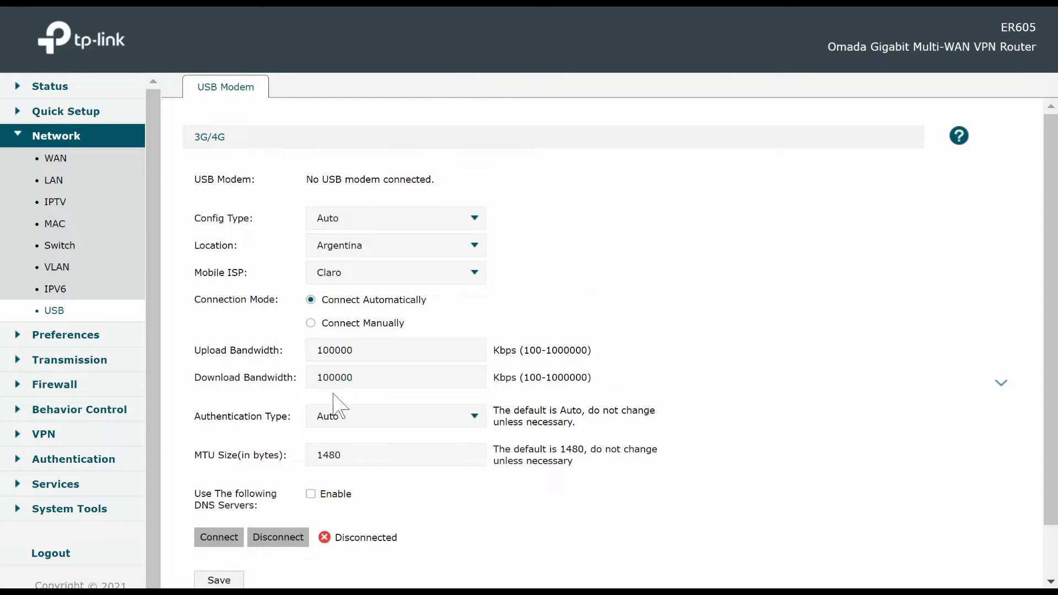
# Step: View the IP group list and the IP address list in the router's preferences
pyautogui.click(70, 334)
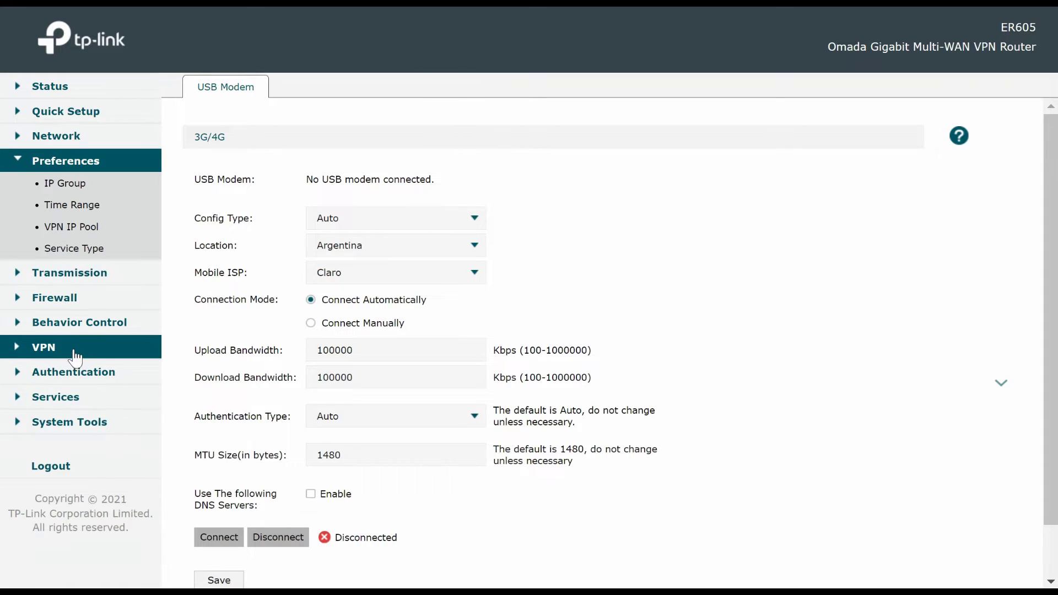
pyautogui.click(59, 185)
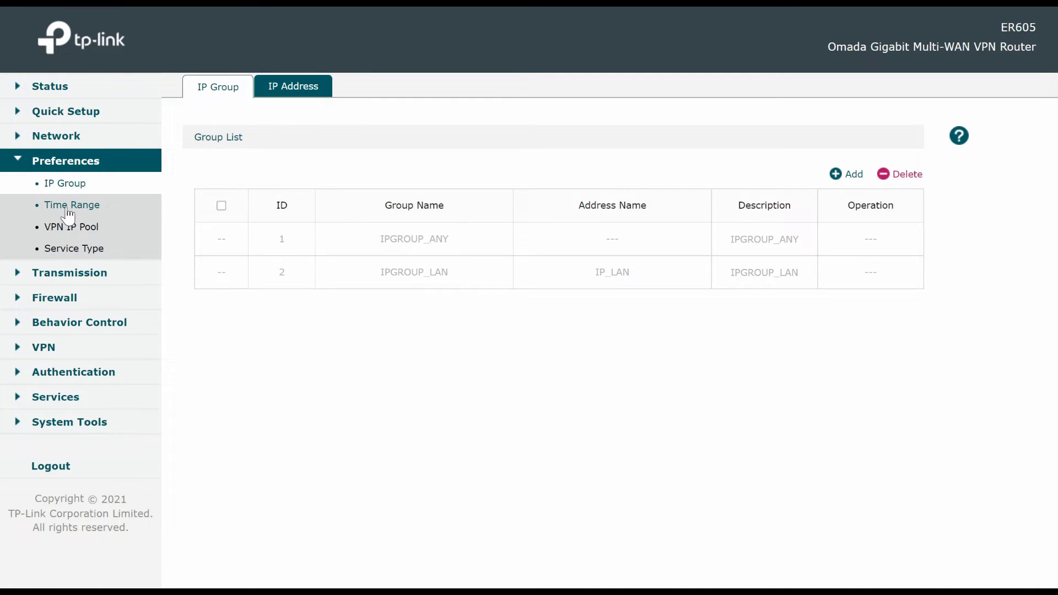
pyautogui.click(287, 87)
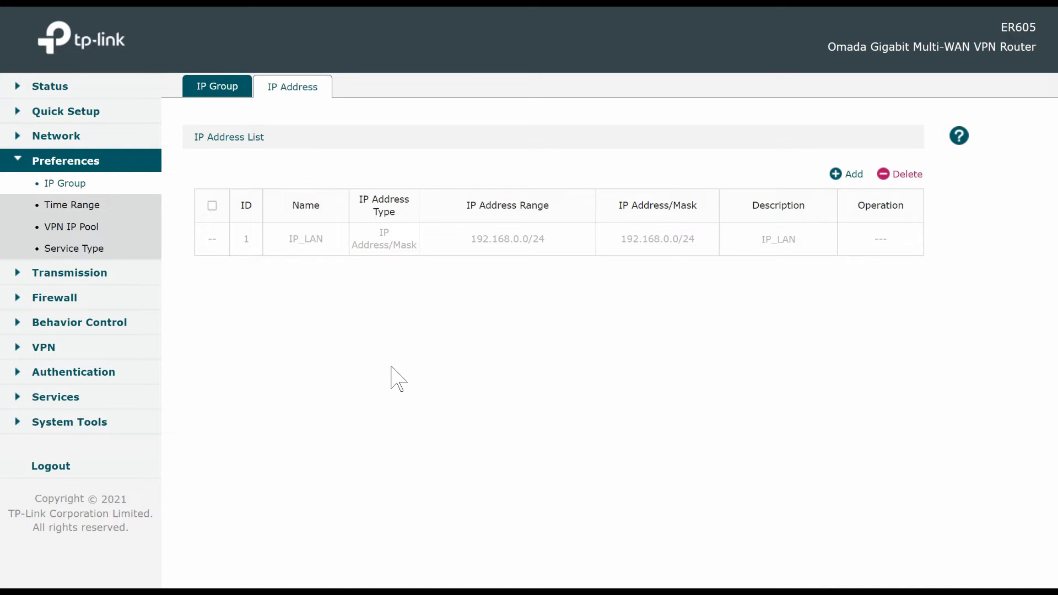
# Step: View the time range list and inspect the blank entry form for a new VPN IP pool
pyautogui.click(83, 210)
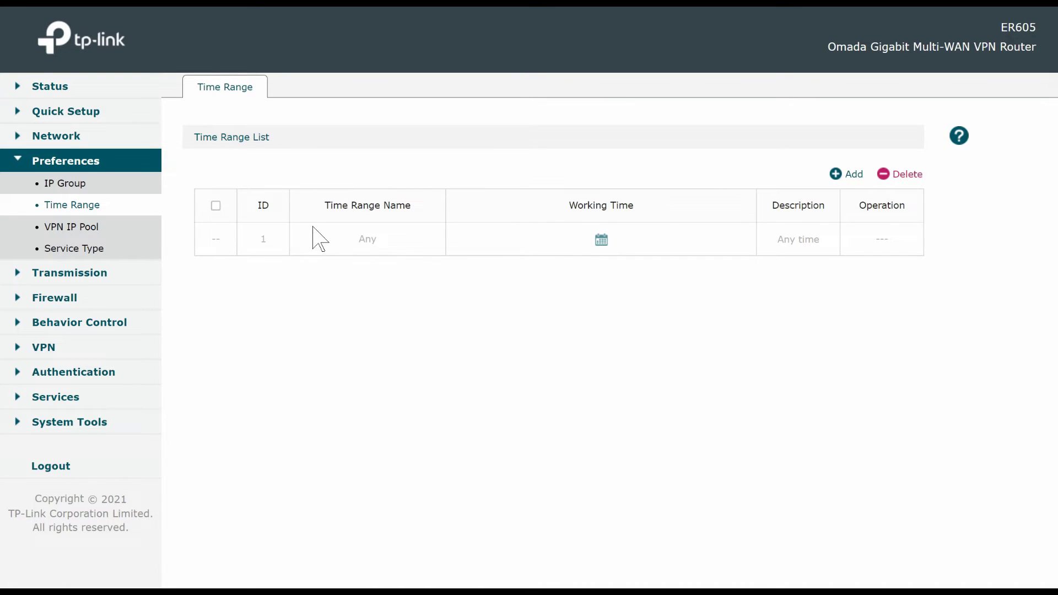
pyautogui.click(91, 233)
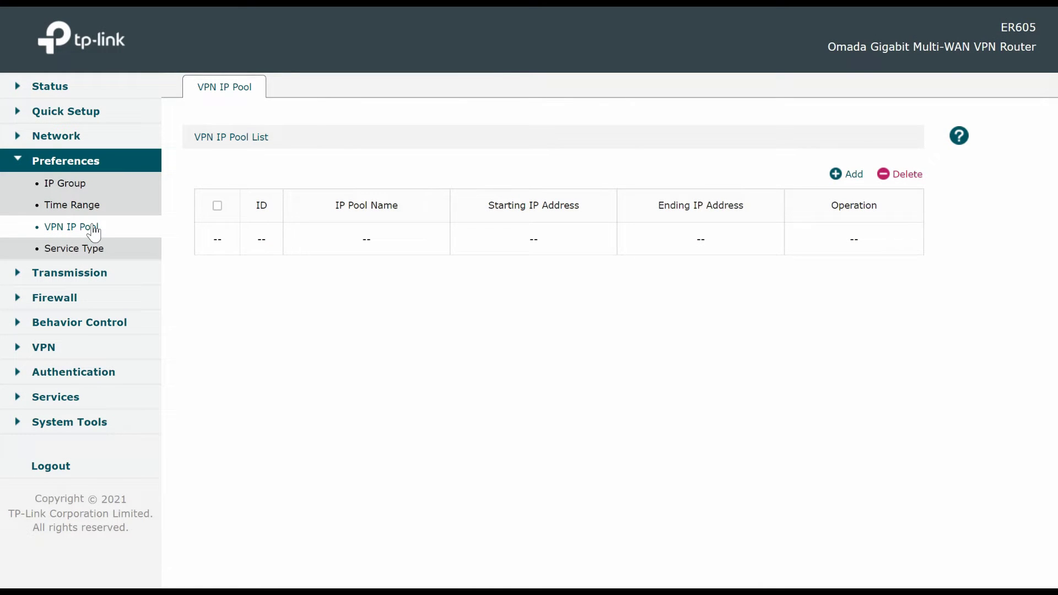
pyautogui.click(832, 175)
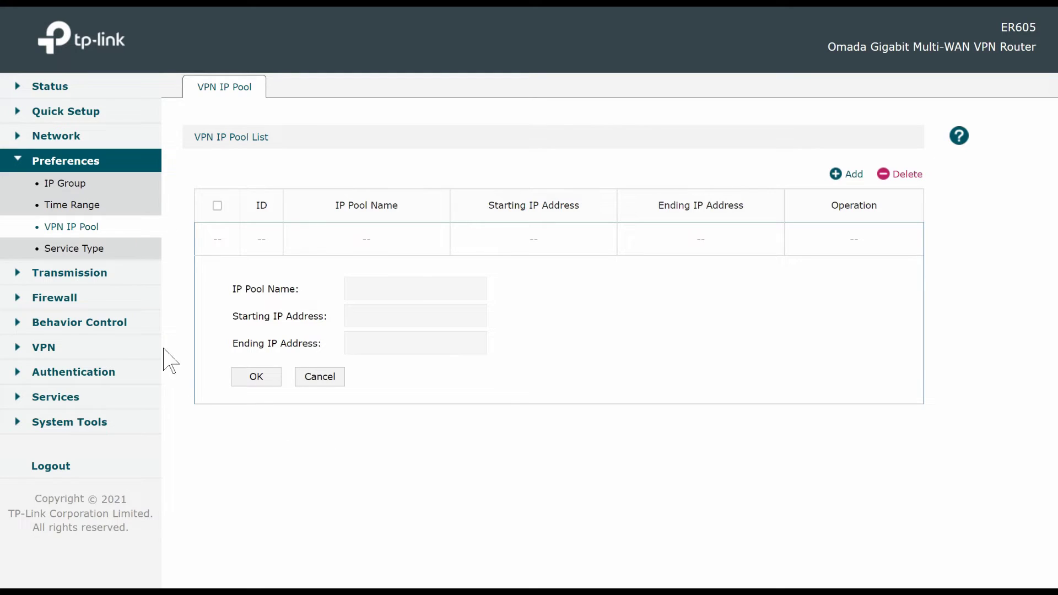
# Step: Review the service type list down to its last entry and inspect the blank form for adding a service type
pyautogui.click(112, 257)
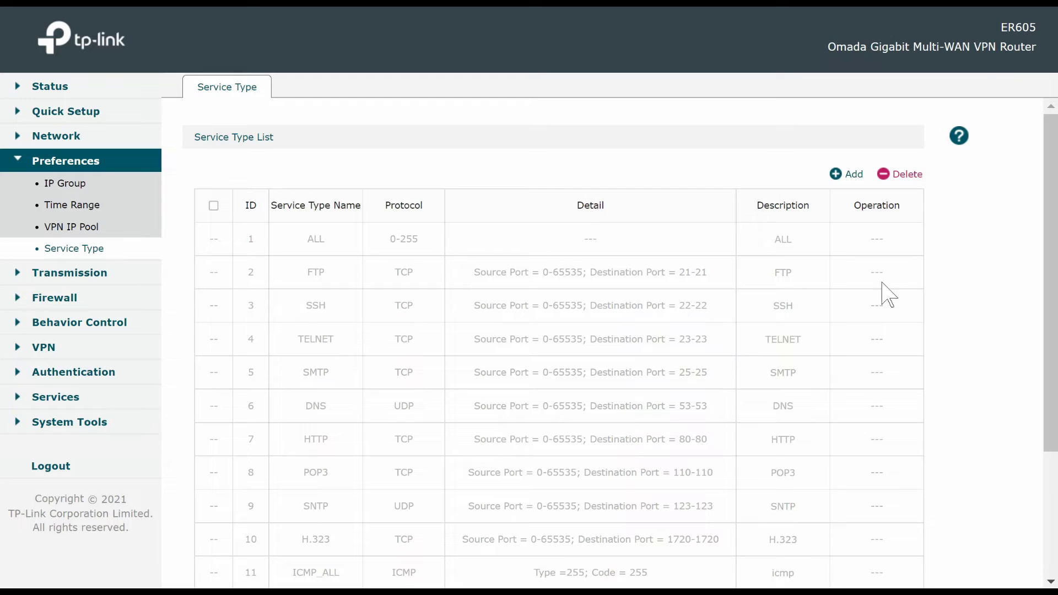
pyautogui.click(835, 175)
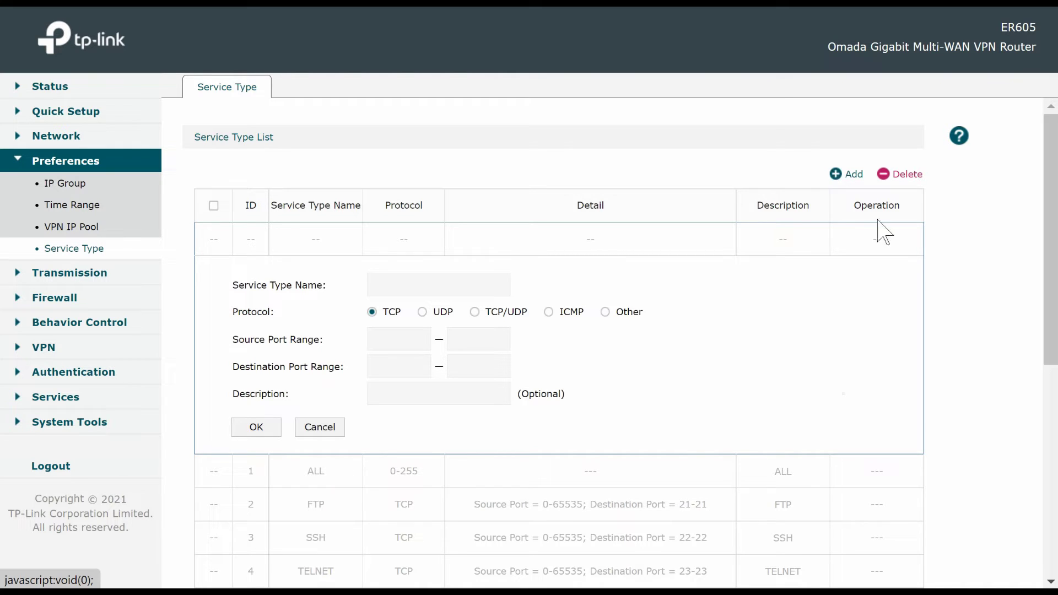
pyautogui.scroll(-3, 995, 300)
pyautogui.scroll(-1, 994, 300)
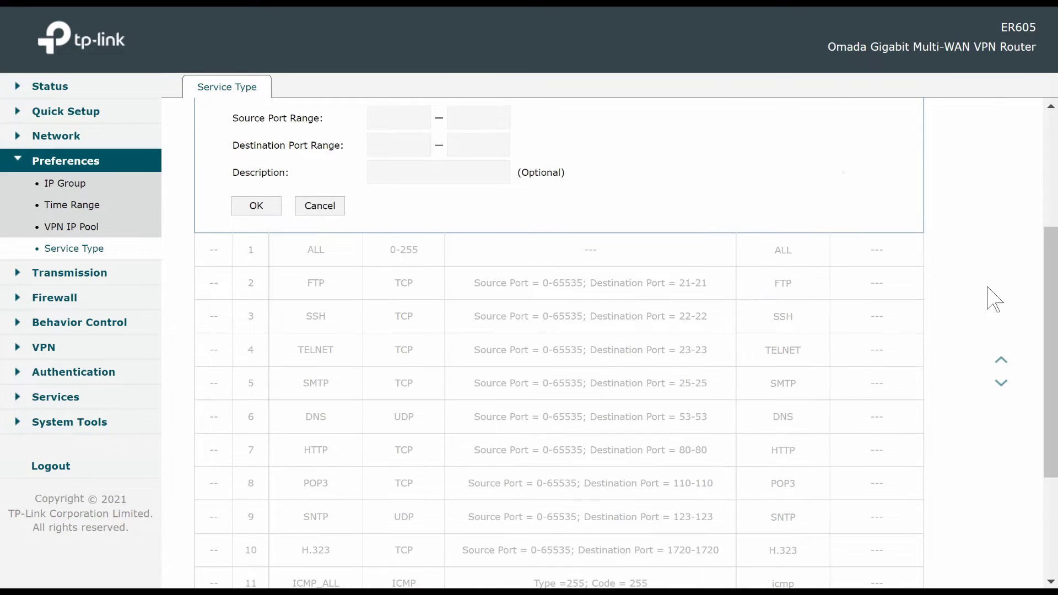
pyautogui.scroll(-1, 994, 300)
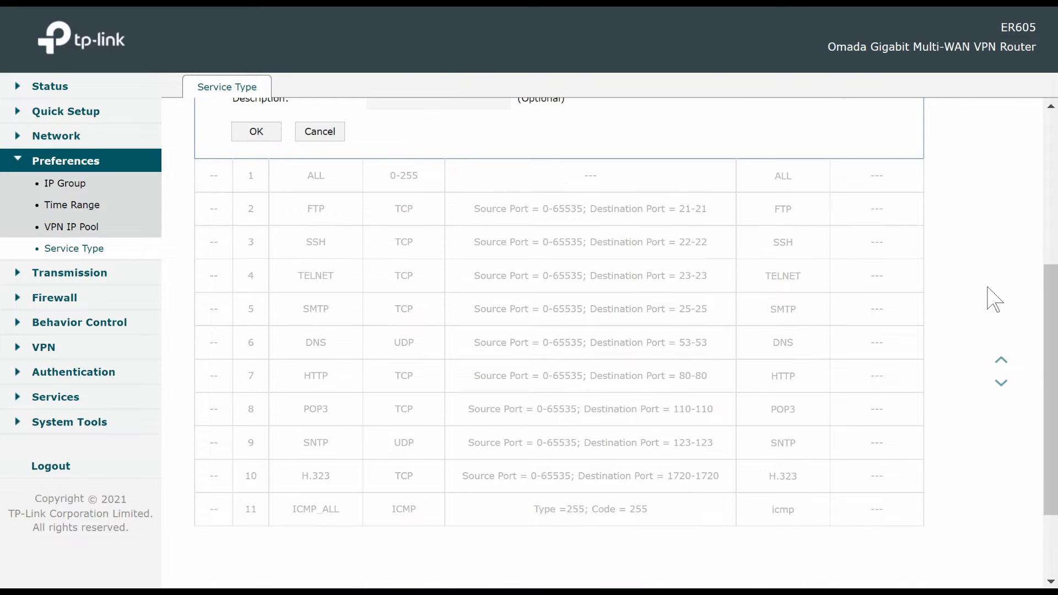
pyautogui.scroll(-2, 995, 301)
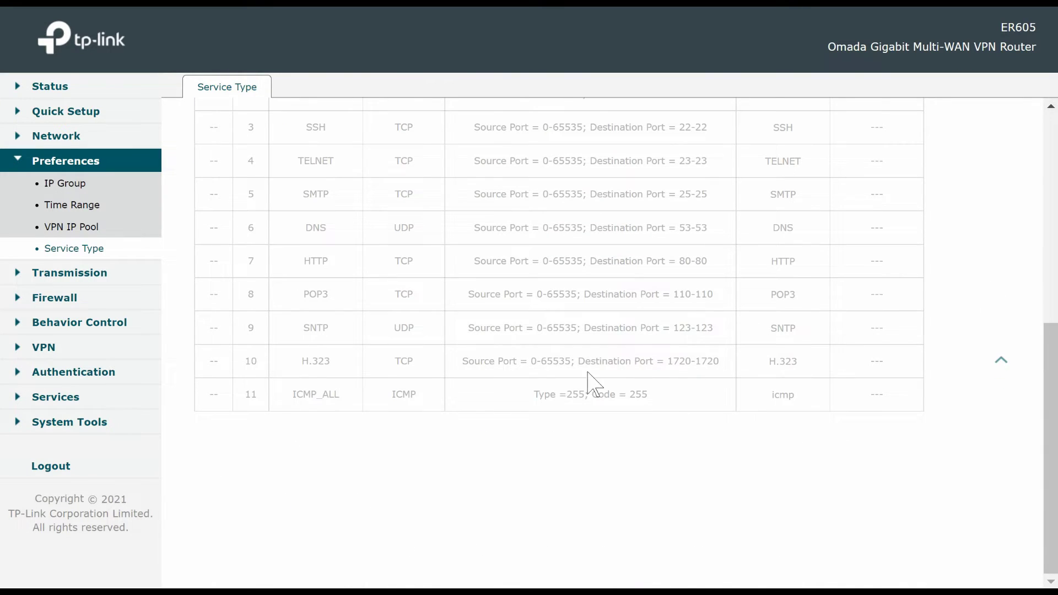
# Step: View the One-to-One NAT list and inspect the interface and protocol options for a new virtual server without changing them
pyautogui.click(99, 277)
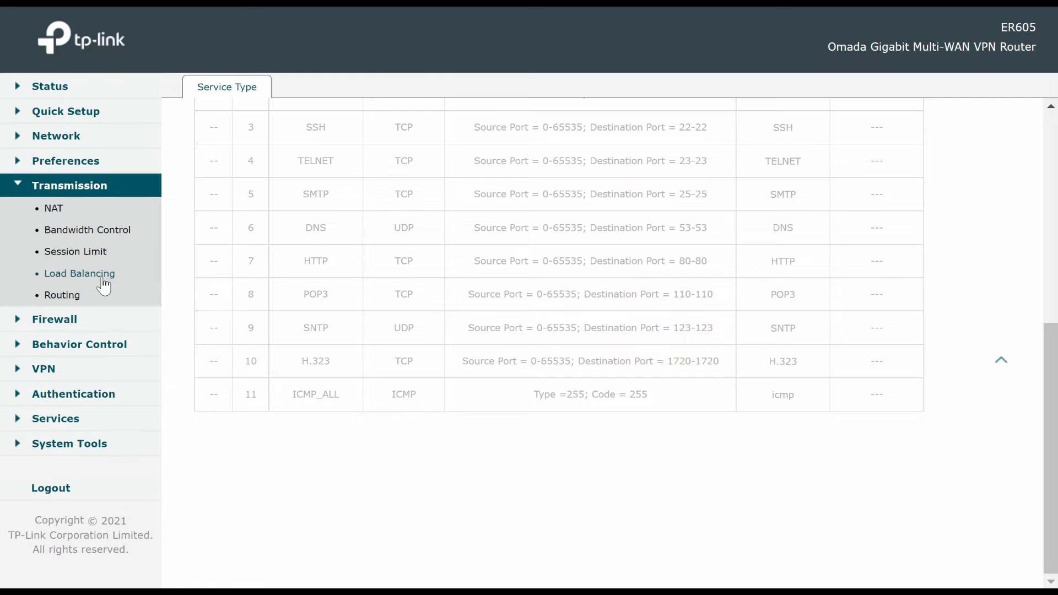
pyautogui.click(55, 208)
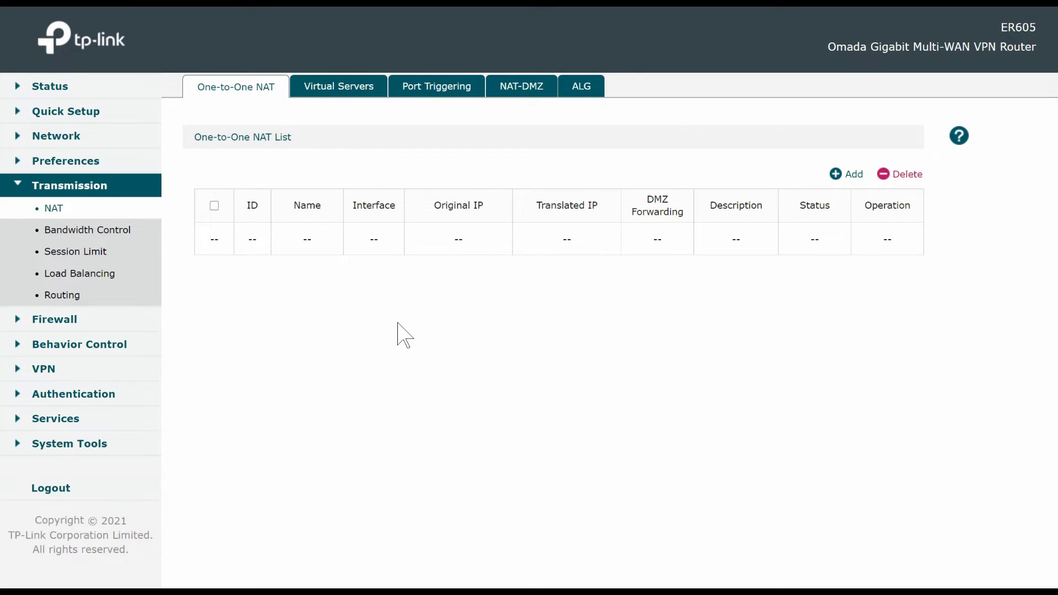
pyautogui.click(342, 87)
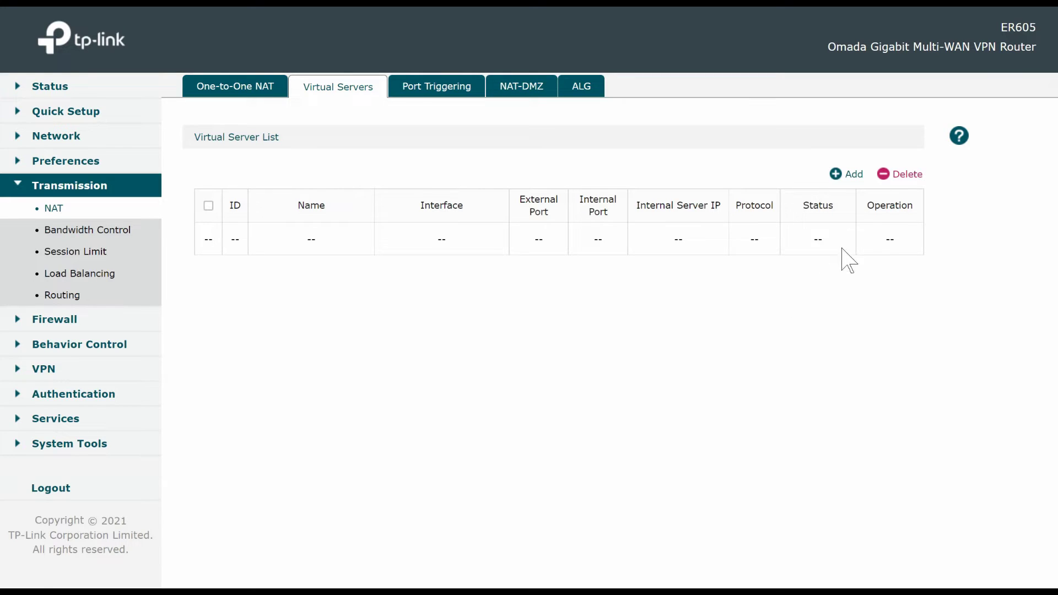
pyautogui.click(836, 175)
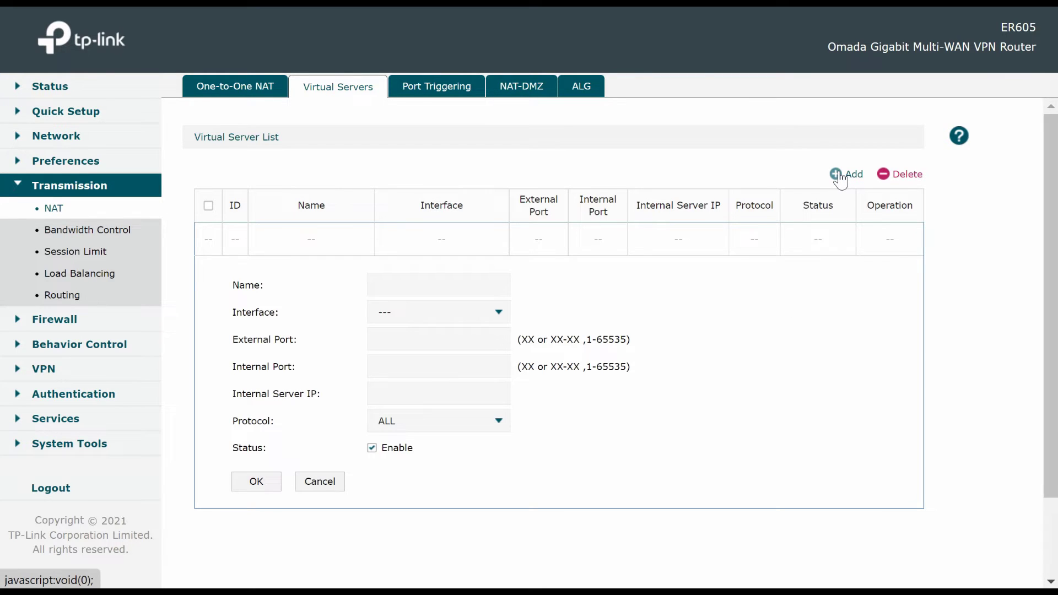
pyautogui.click(469, 314)
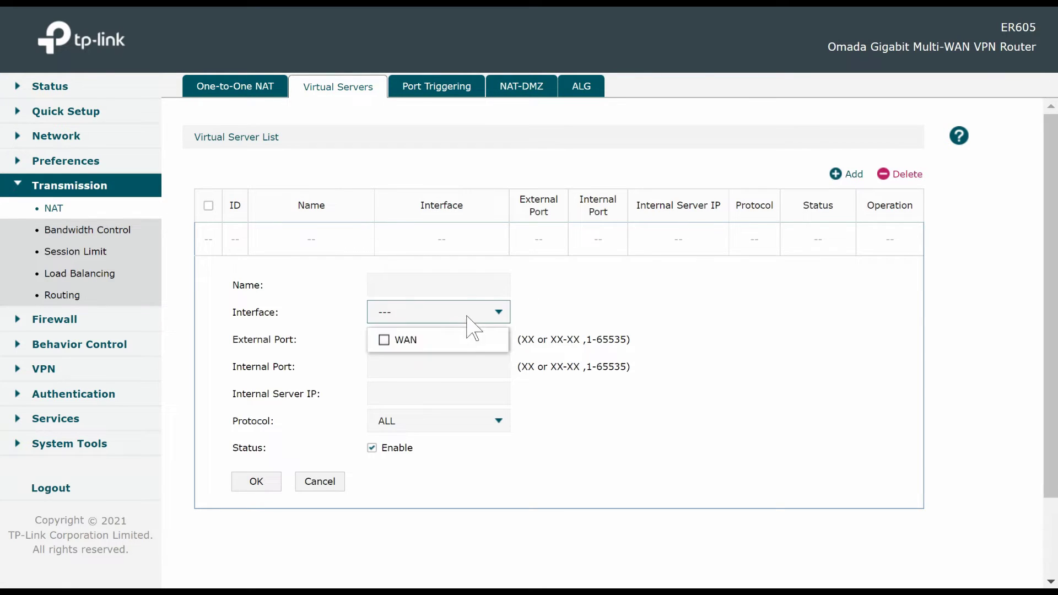
pyautogui.click(600, 299)
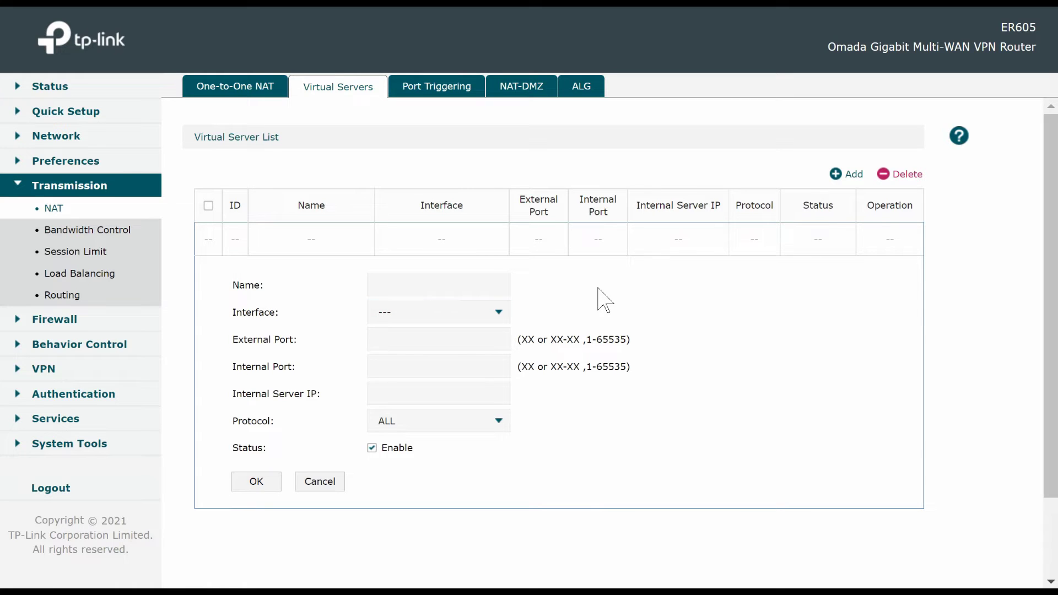
pyautogui.click(498, 423)
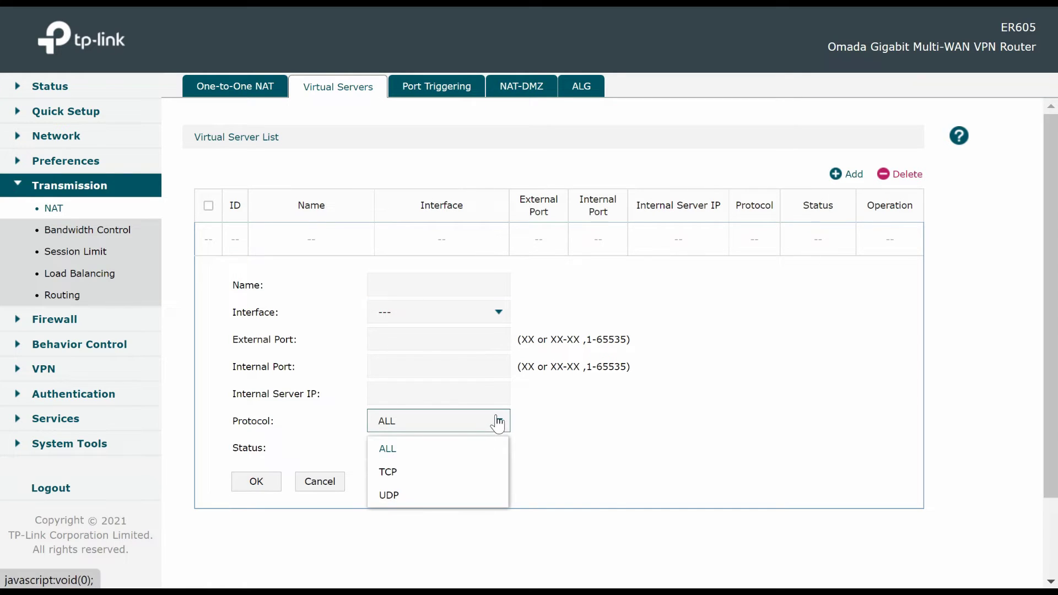
pyautogui.click(698, 417)
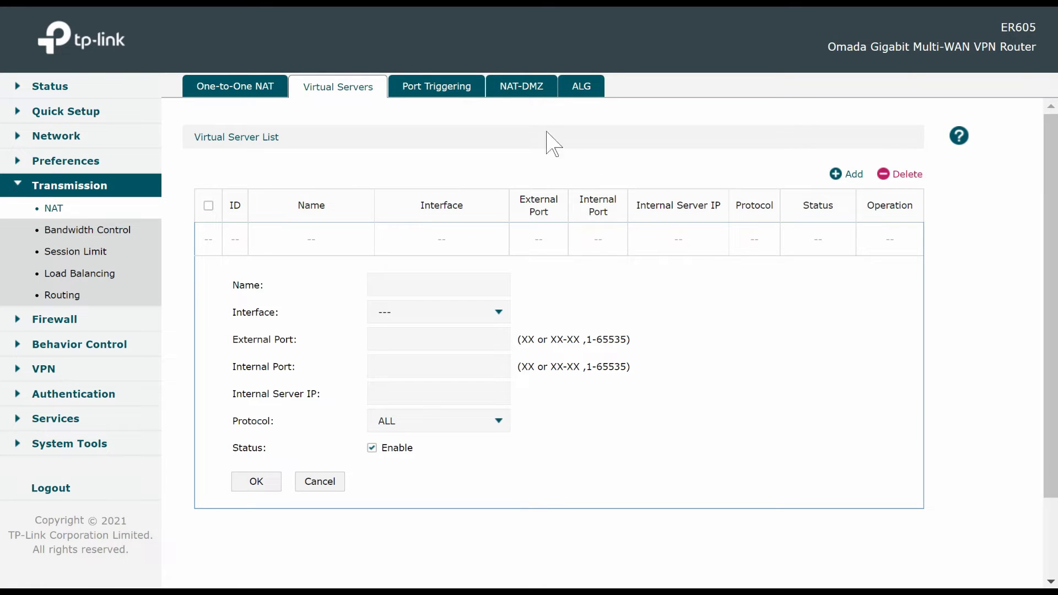
# Step: Inspect the trigger and incoming protocol options in a new port triggering entry, keeping both on TCP/UDP
pyautogui.click(447, 92)
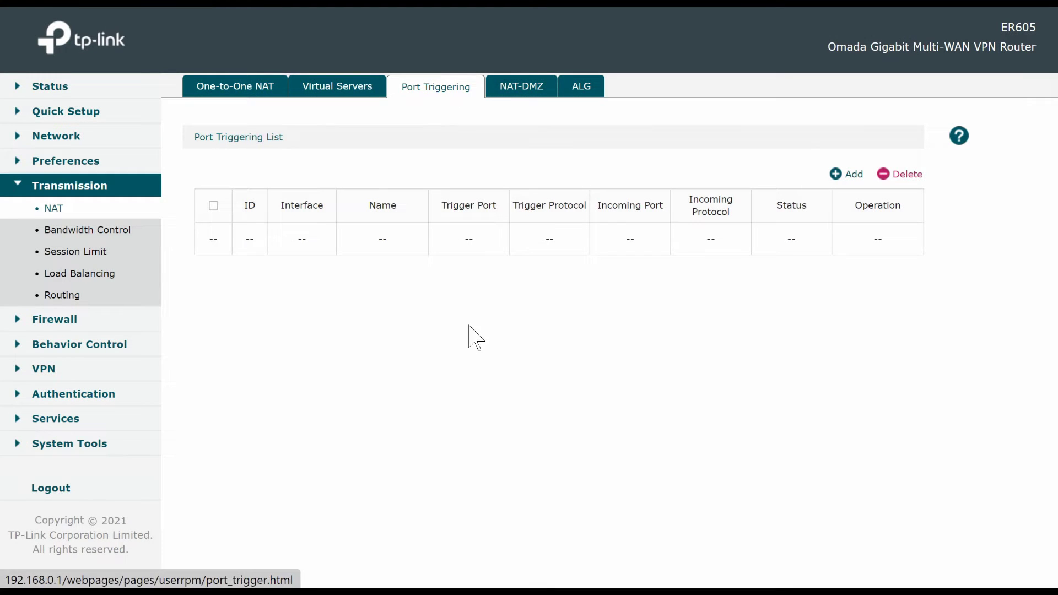
pyautogui.click(833, 175)
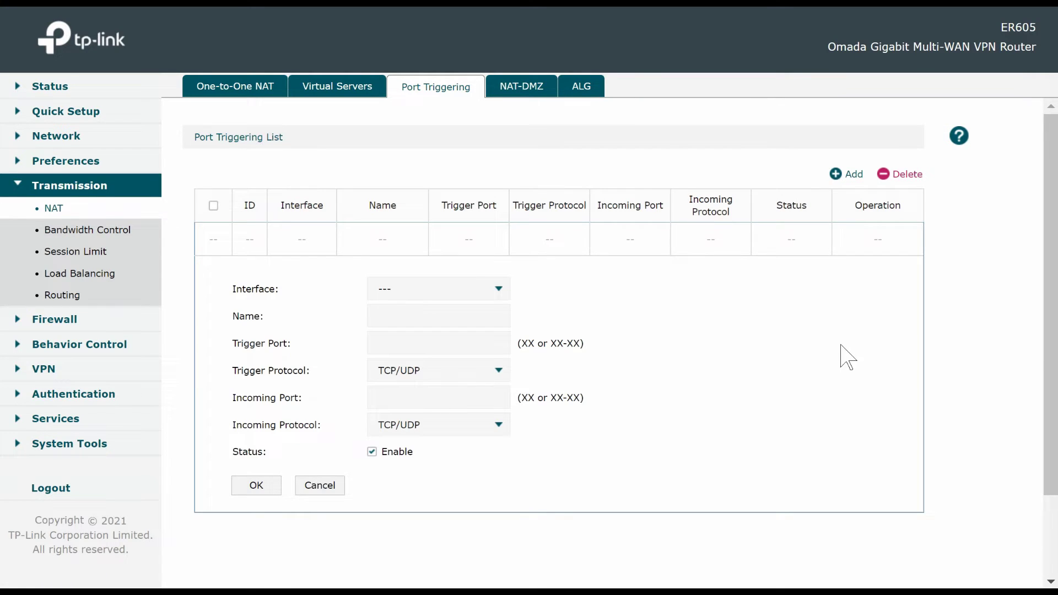
pyautogui.click(497, 379)
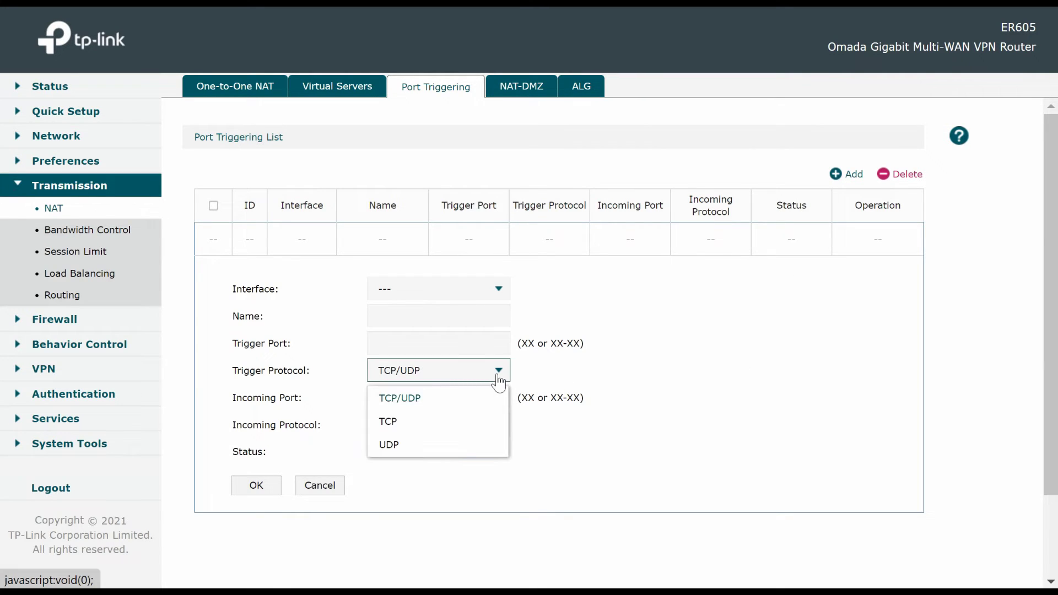
pyautogui.click(498, 378)
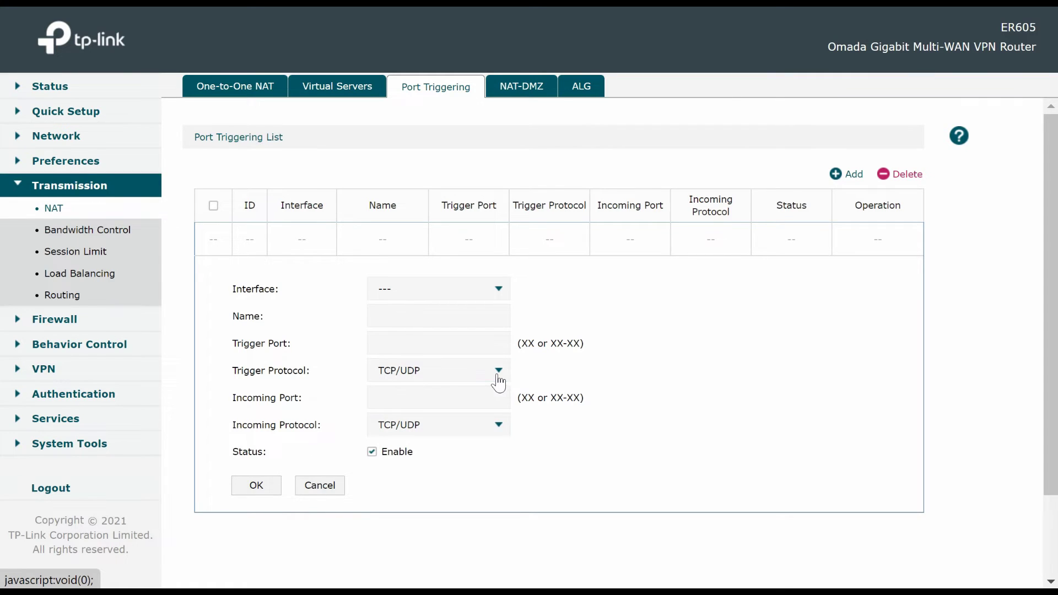
pyautogui.click(499, 424)
pyautogui.click(500, 427)
# Step: Inspect the interface options for a new NAT-DMZ entry and view the ALG settings
pyautogui.click(521, 88)
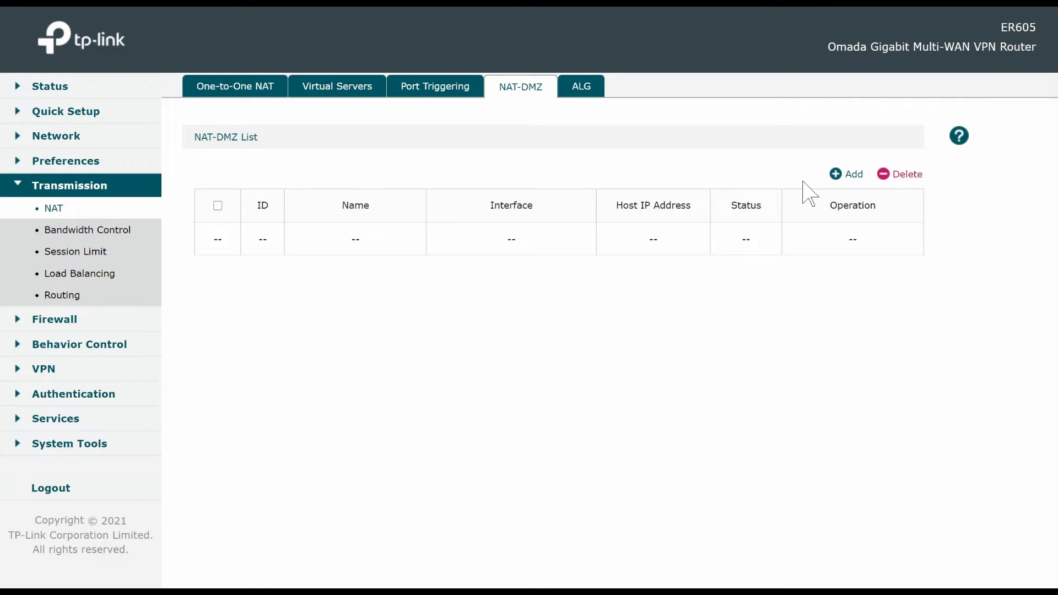
pyautogui.click(834, 174)
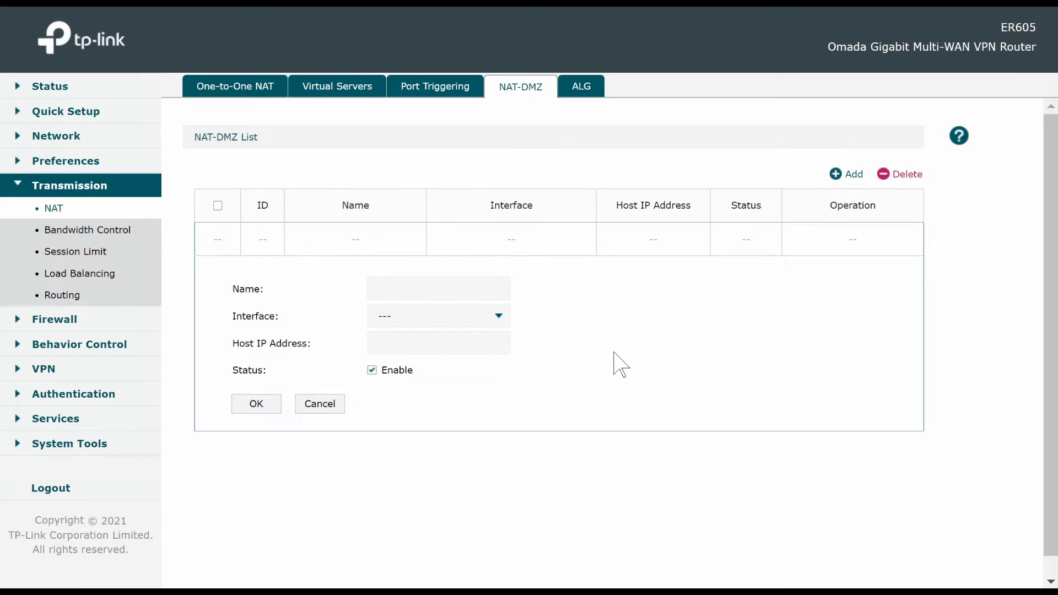
pyautogui.click(480, 322)
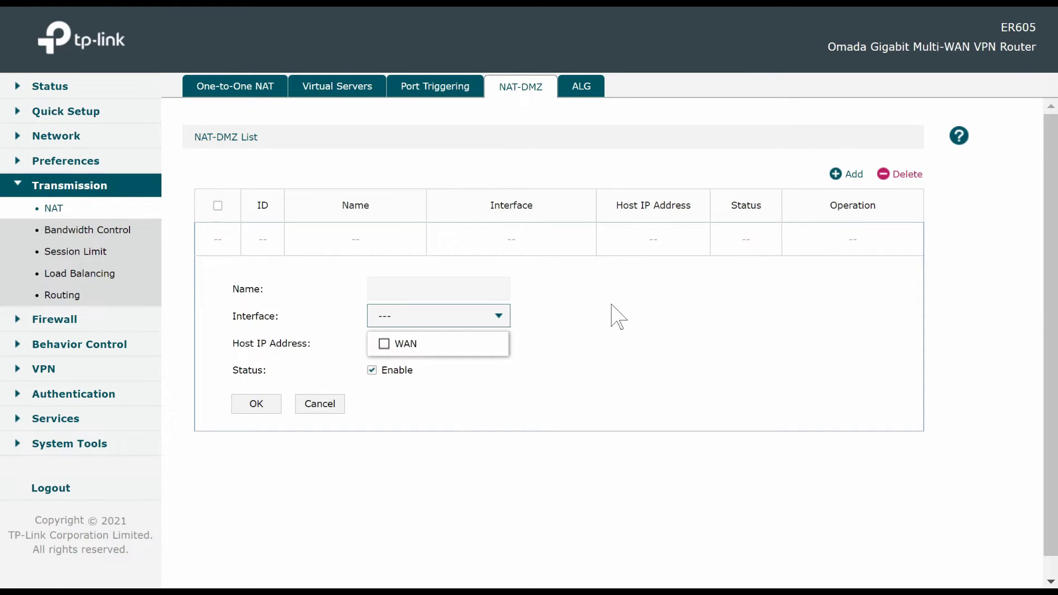
pyautogui.click(653, 299)
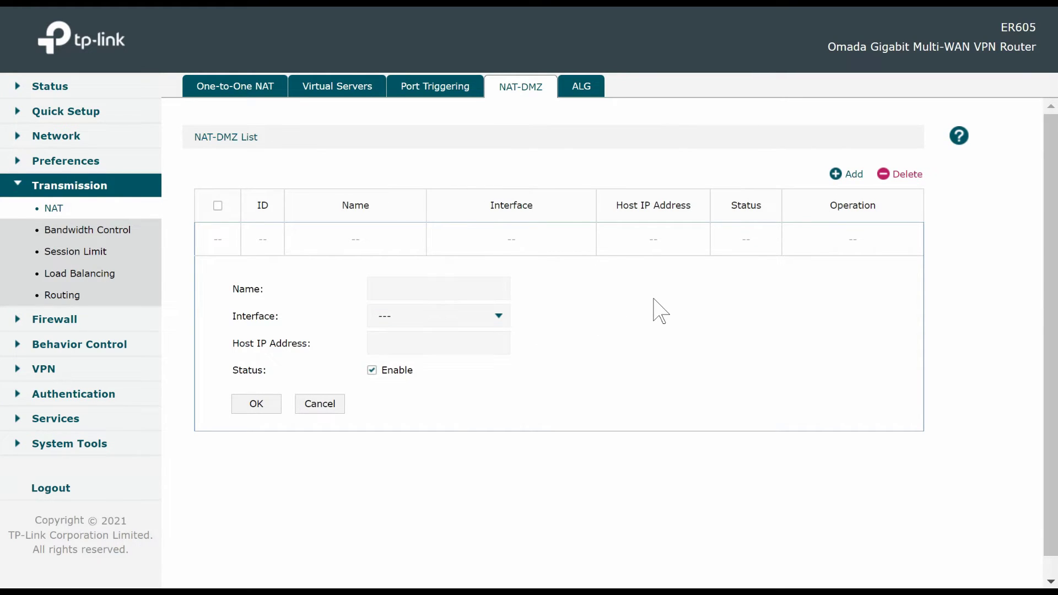
pyautogui.click(585, 93)
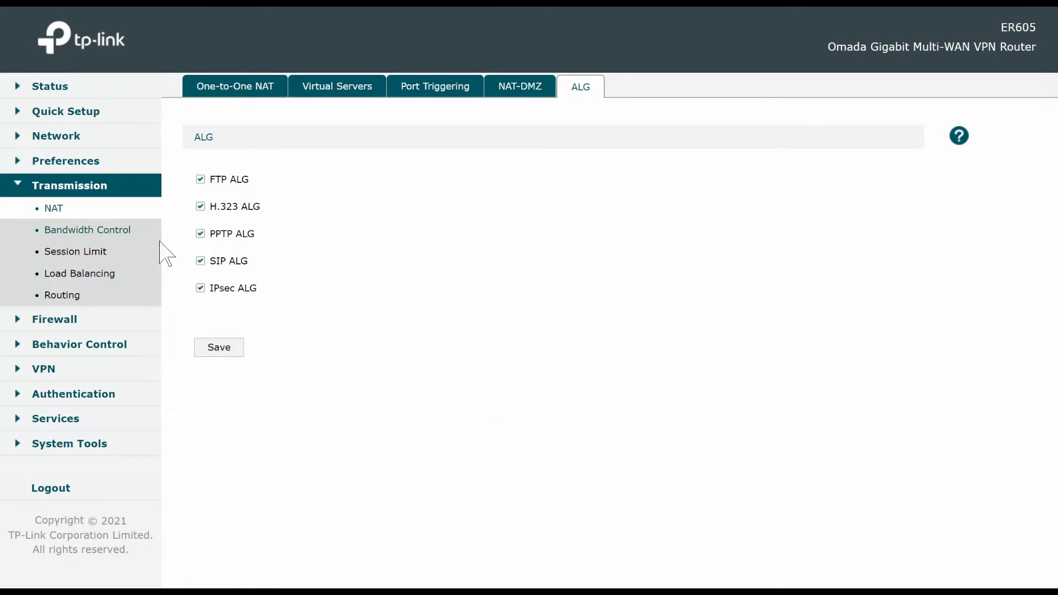
# Step: Inspect the direction, group and effective time options in a new bandwidth control rule without changing them
pyautogui.click(117, 231)
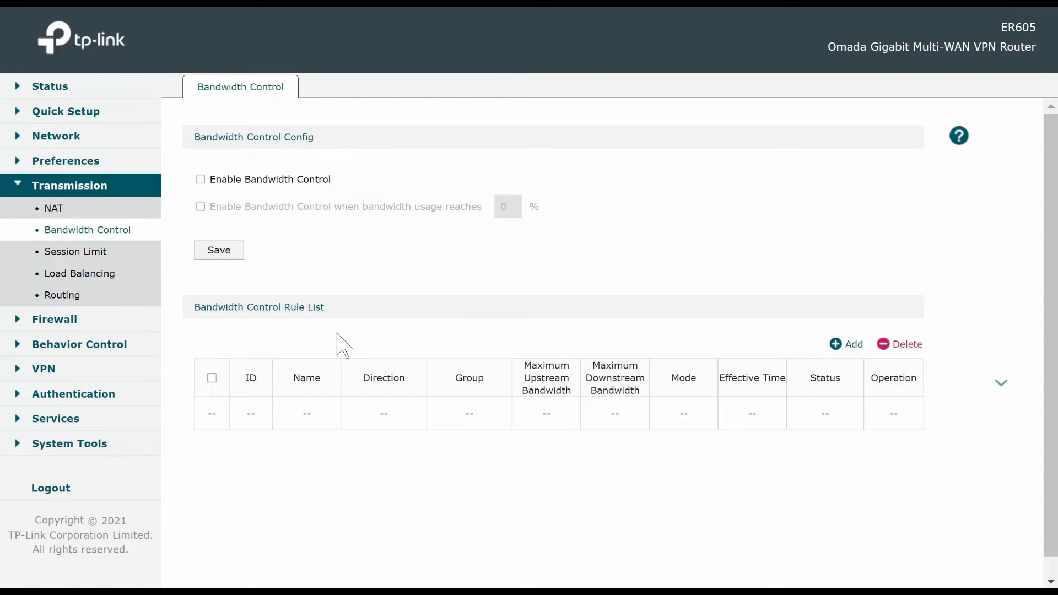
pyautogui.click(843, 346)
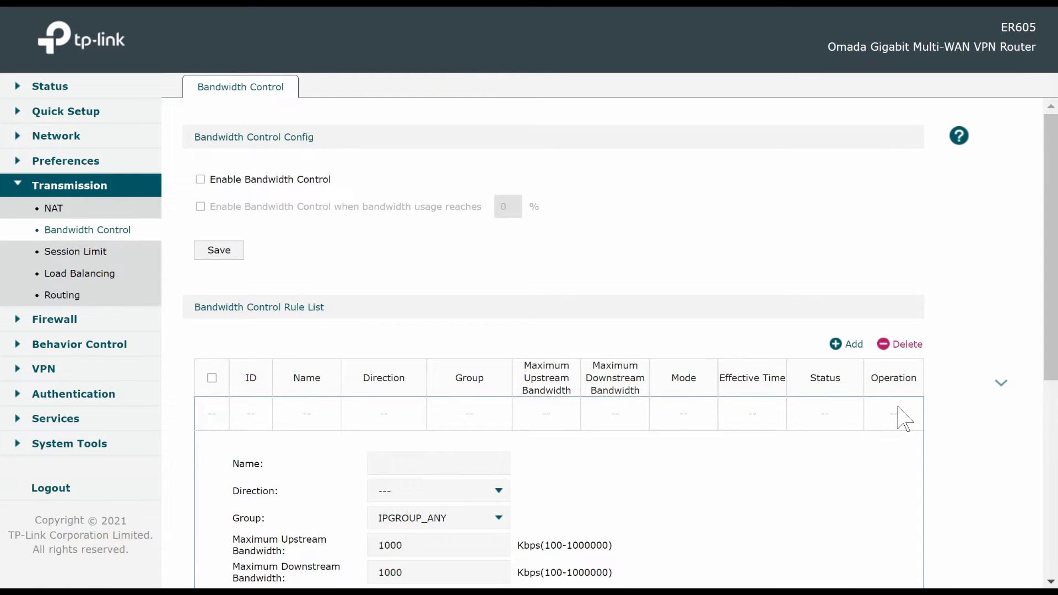
pyautogui.scroll(-3, 904, 419)
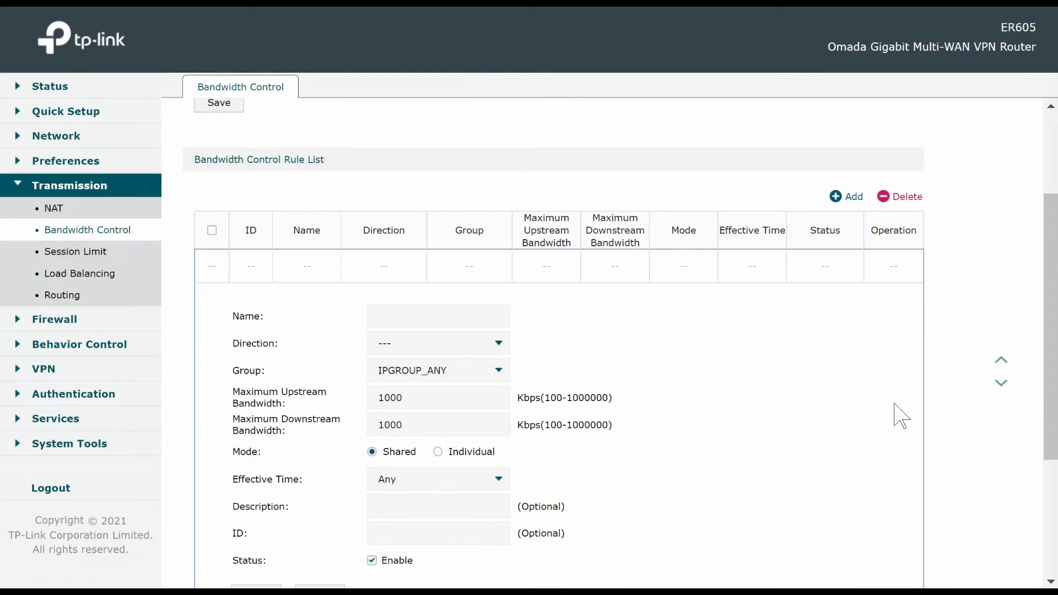
pyautogui.scroll(-2, 901, 416)
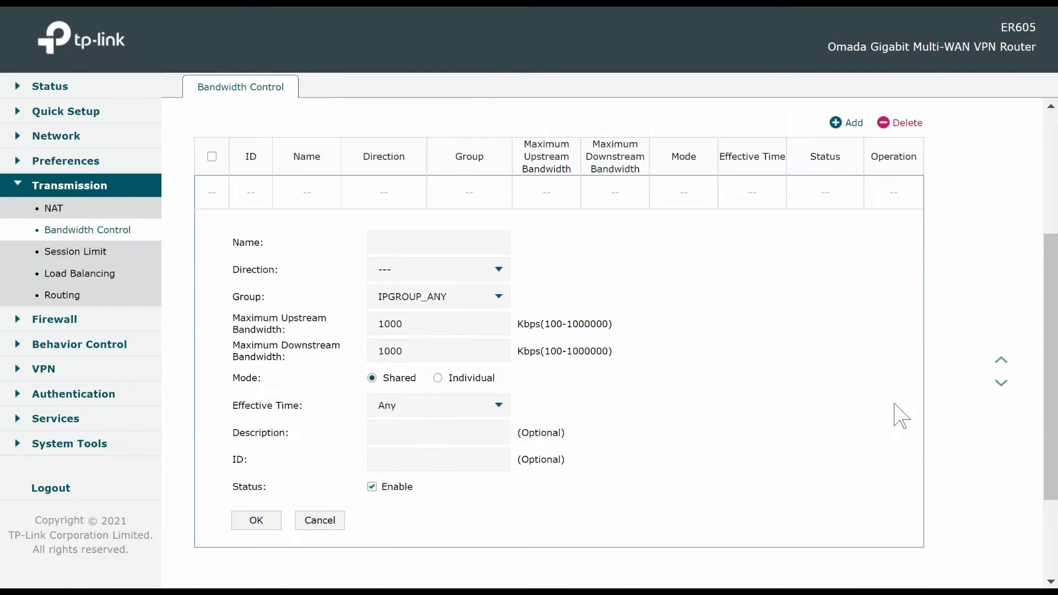
pyautogui.click(500, 272)
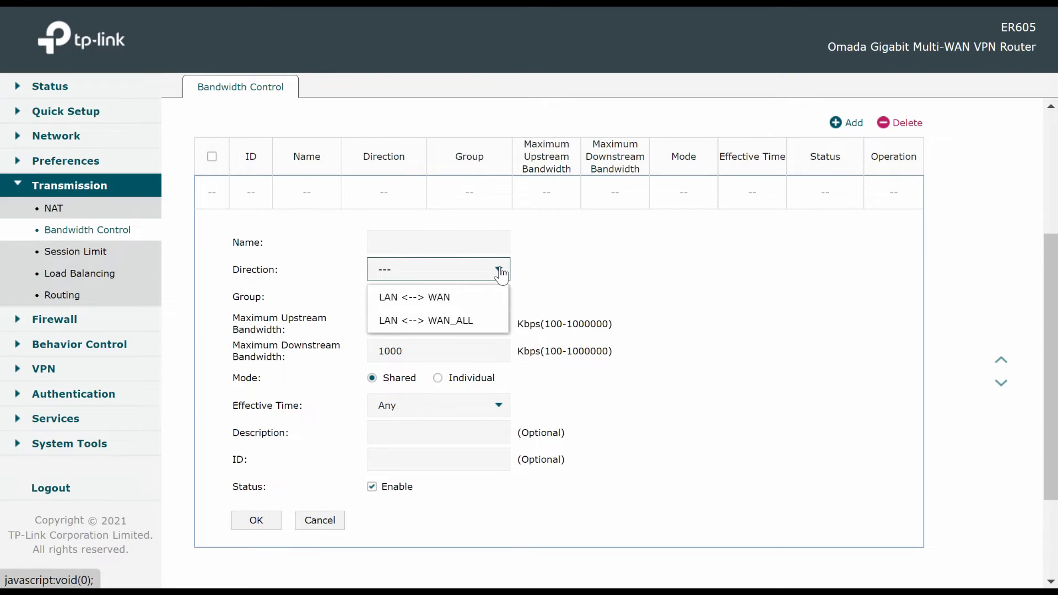
pyautogui.click(500, 272)
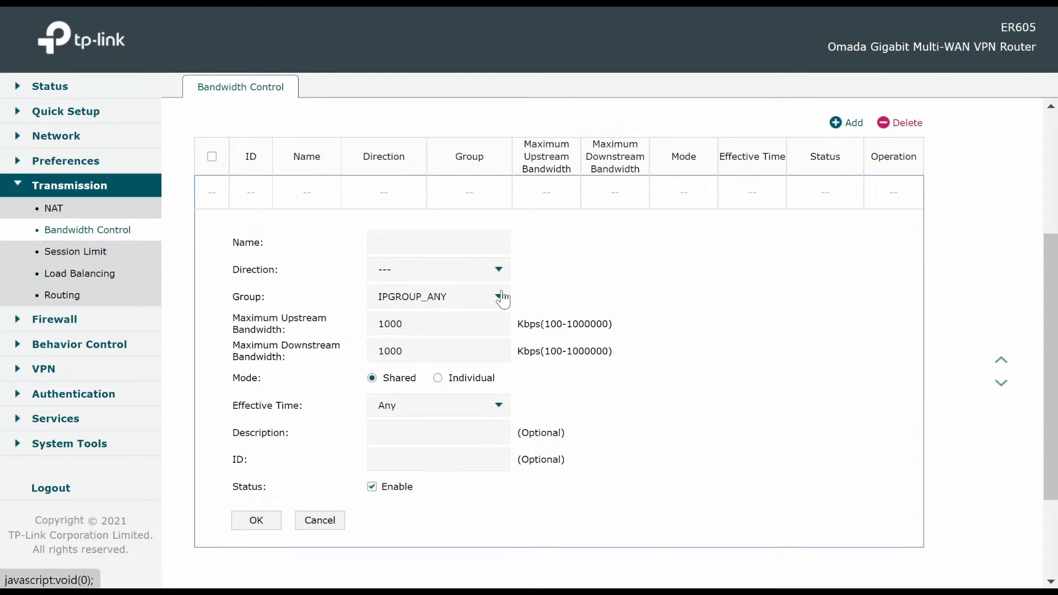
pyautogui.click(501, 298)
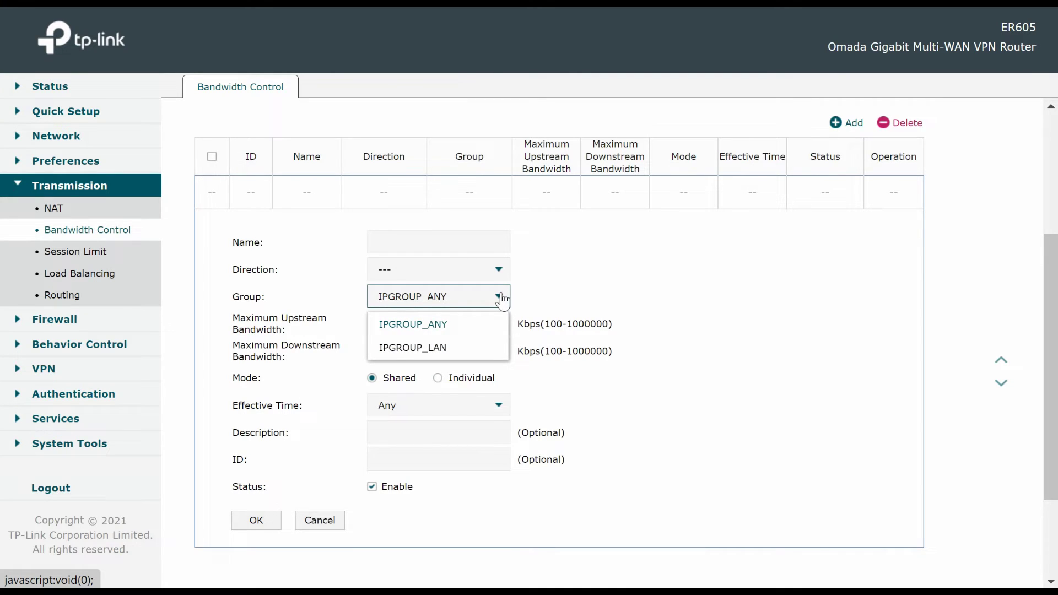
pyautogui.click(502, 299)
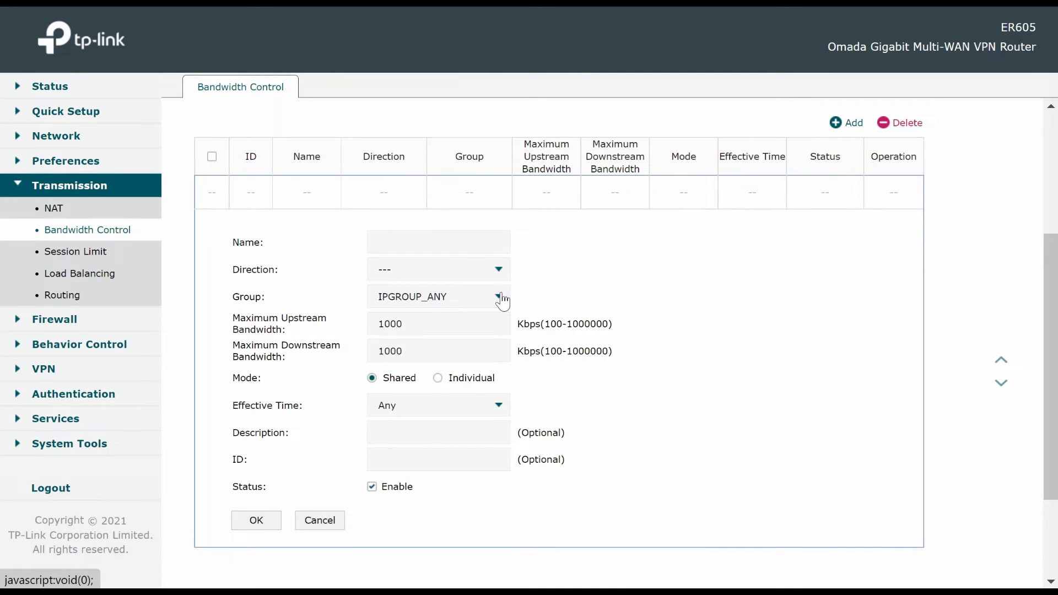
pyautogui.click(471, 410)
pyautogui.click(470, 409)
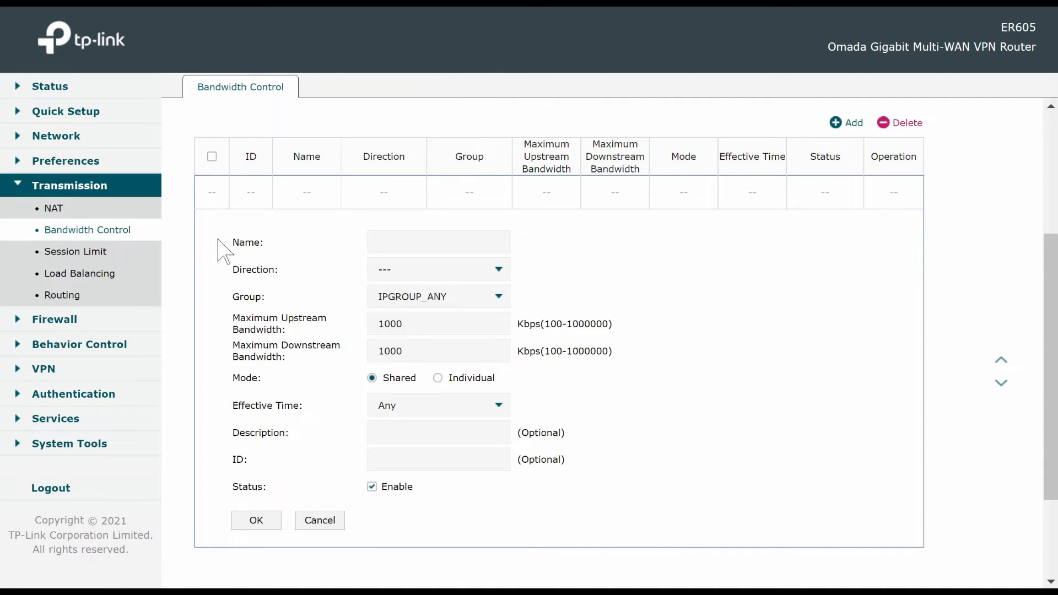
# Step: Inspect the group options for a new session limit rule and view the session monitor
pyautogui.click(95, 253)
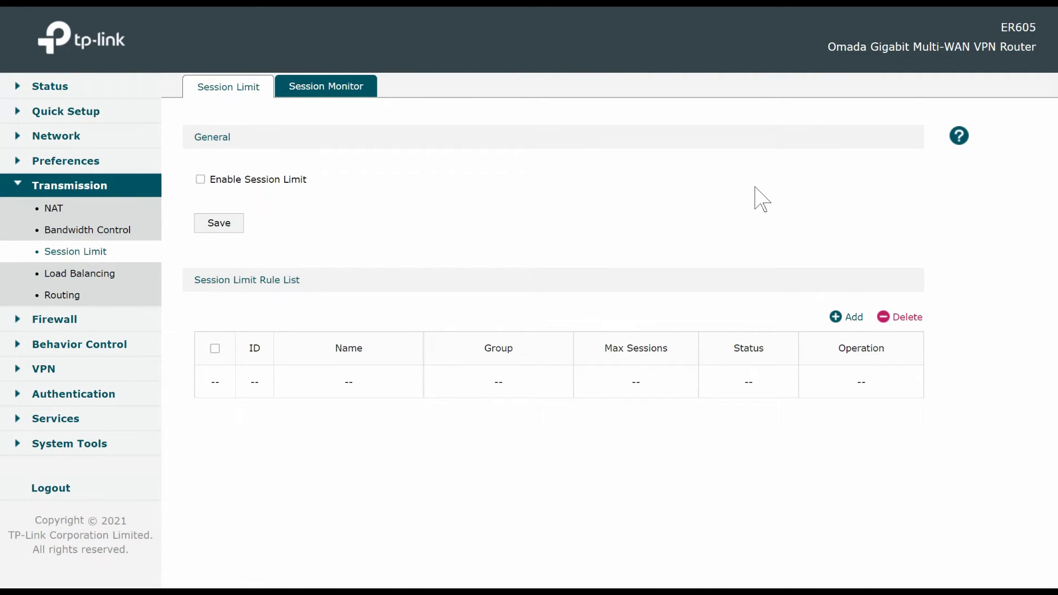
pyautogui.click(839, 318)
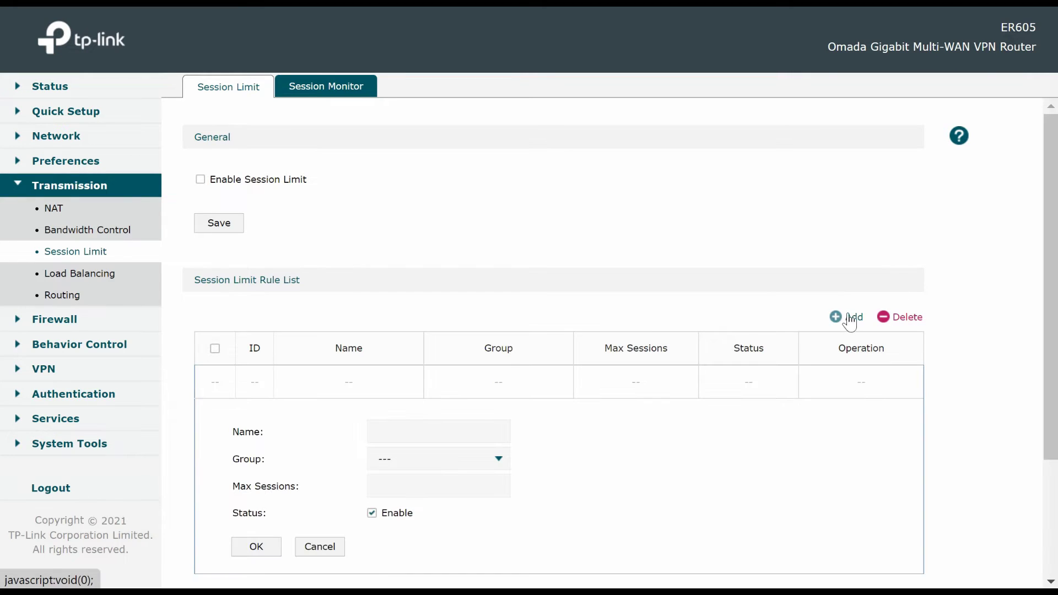
pyautogui.scroll(-1, 883, 396)
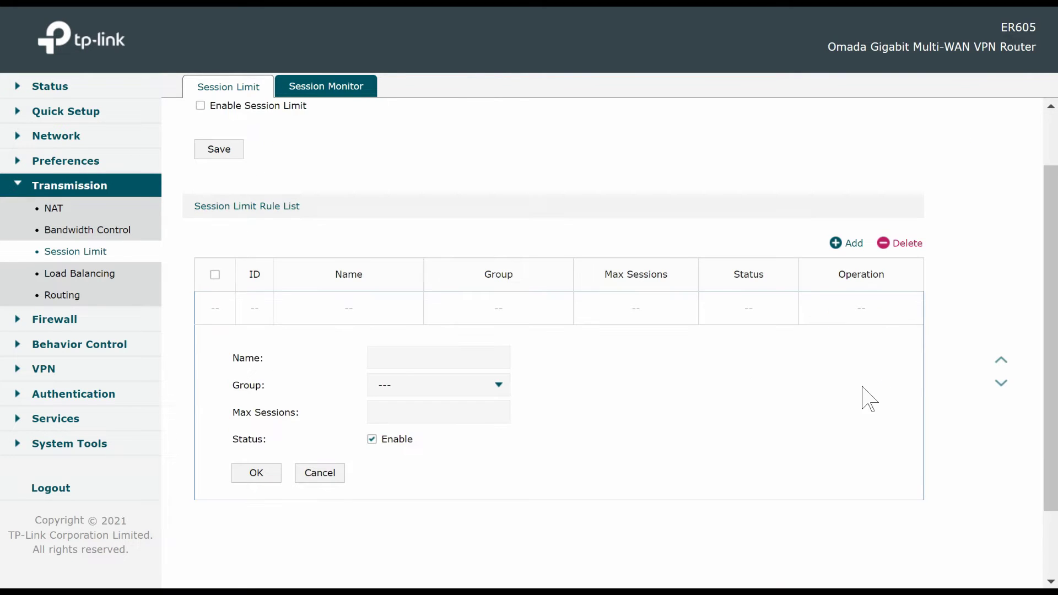
pyautogui.click(500, 385)
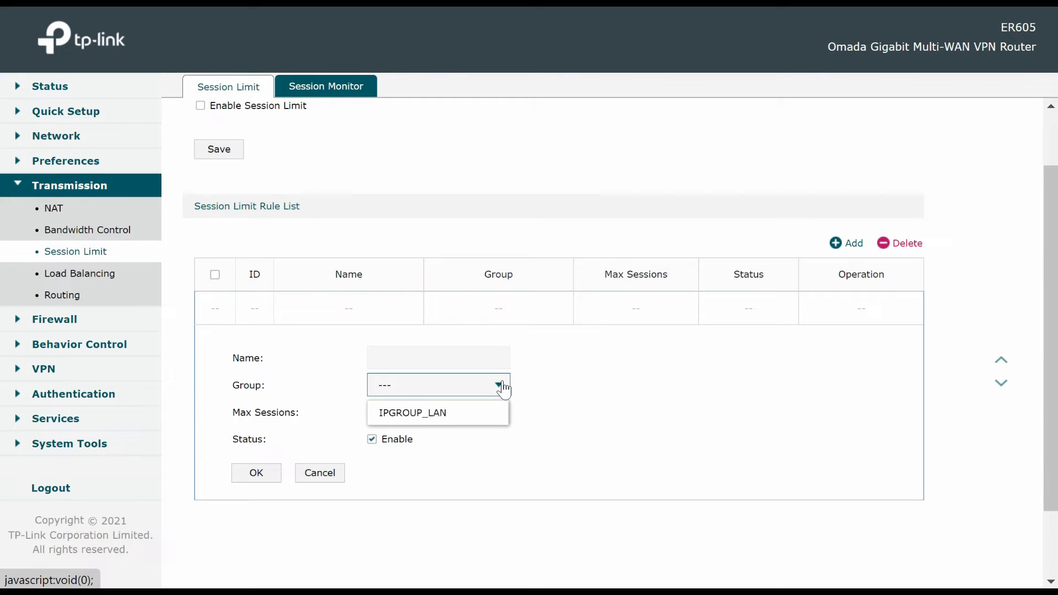
pyautogui.click(502, 386)
pyautogui.click(311, 97)
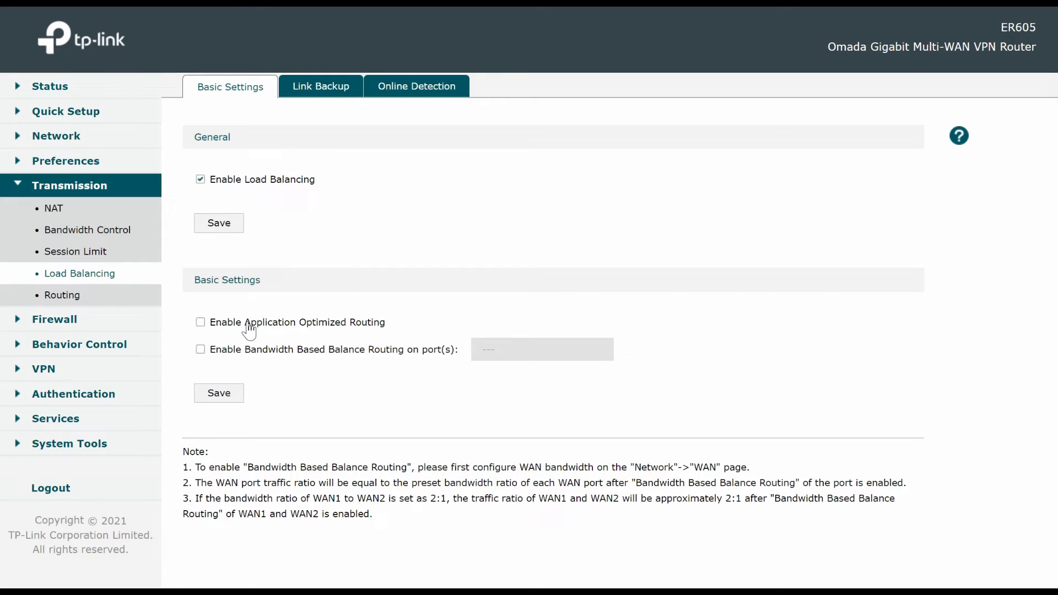
# Step: Inspect the primary WAN, backup WAN and effective time options for a new link backup rule and view the online detection list
pyautogui.click(218, 393)
pyautogui.click(320, 87)
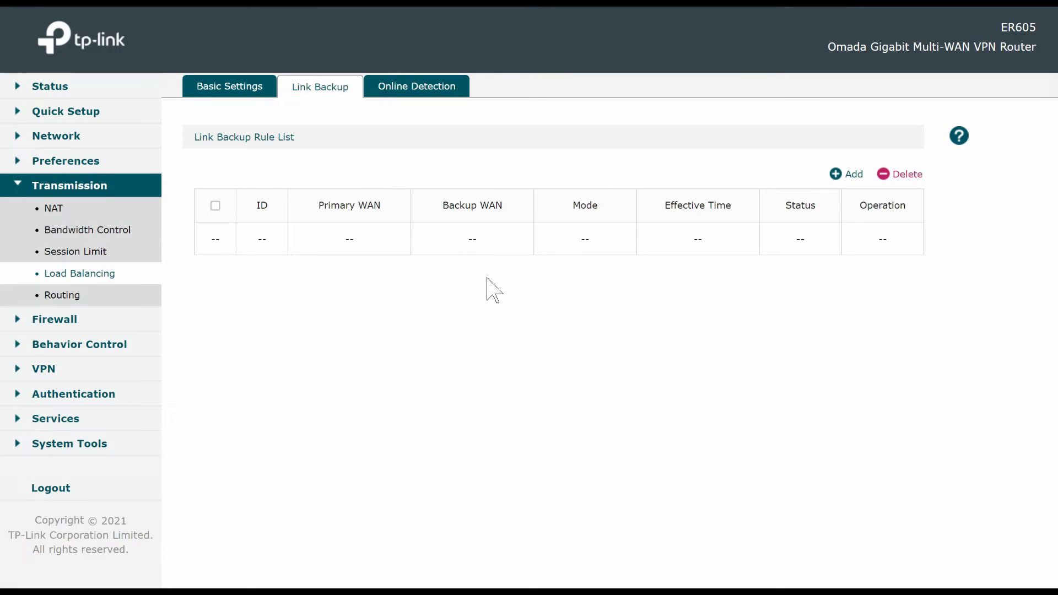
pyautogui.click(835, 174)
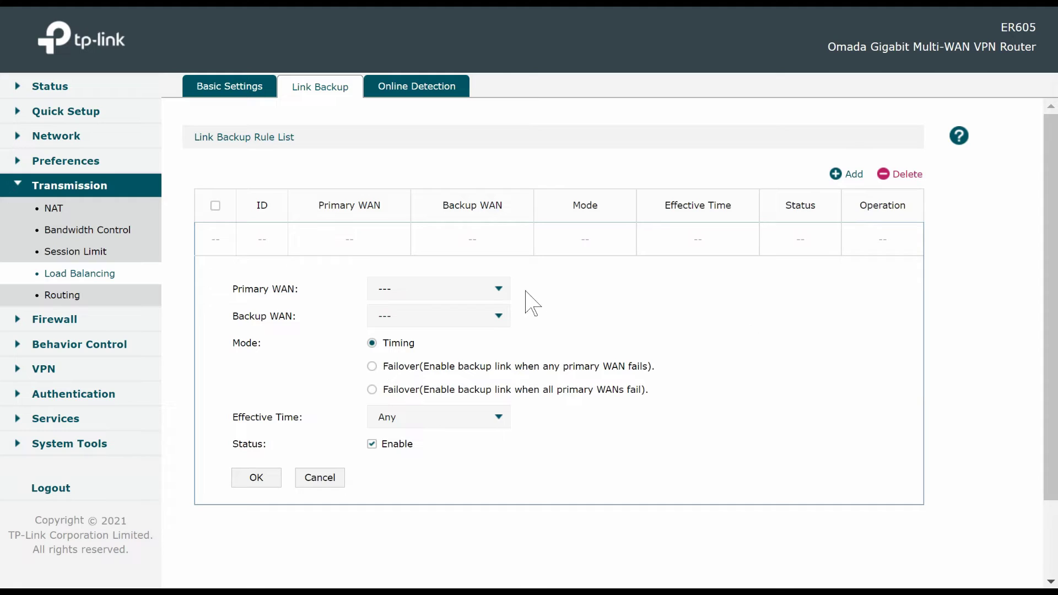
pyautogui.click(498, 293)
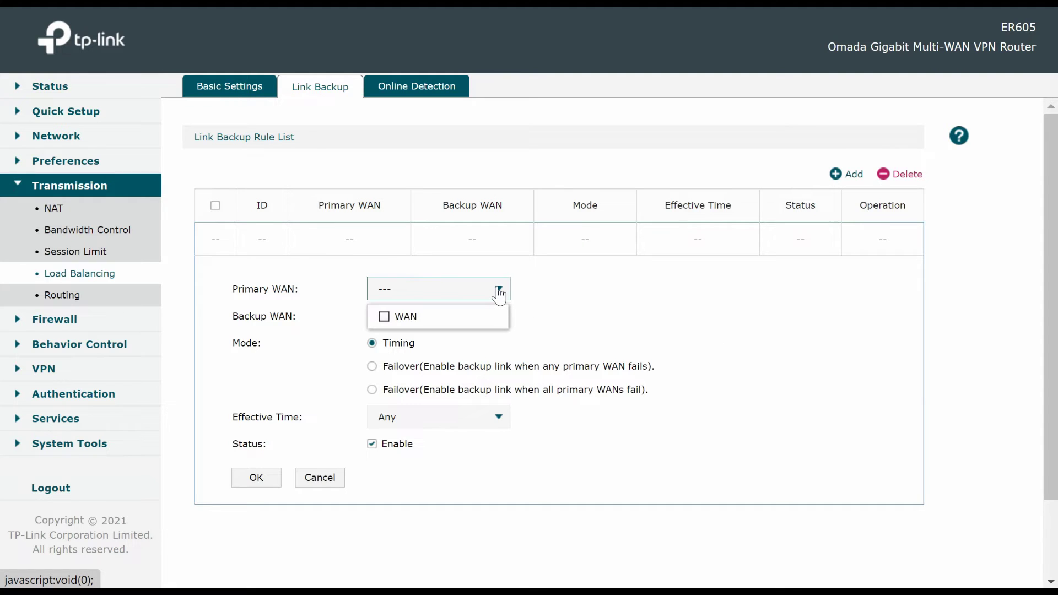
pyautogui.click(498, 292)
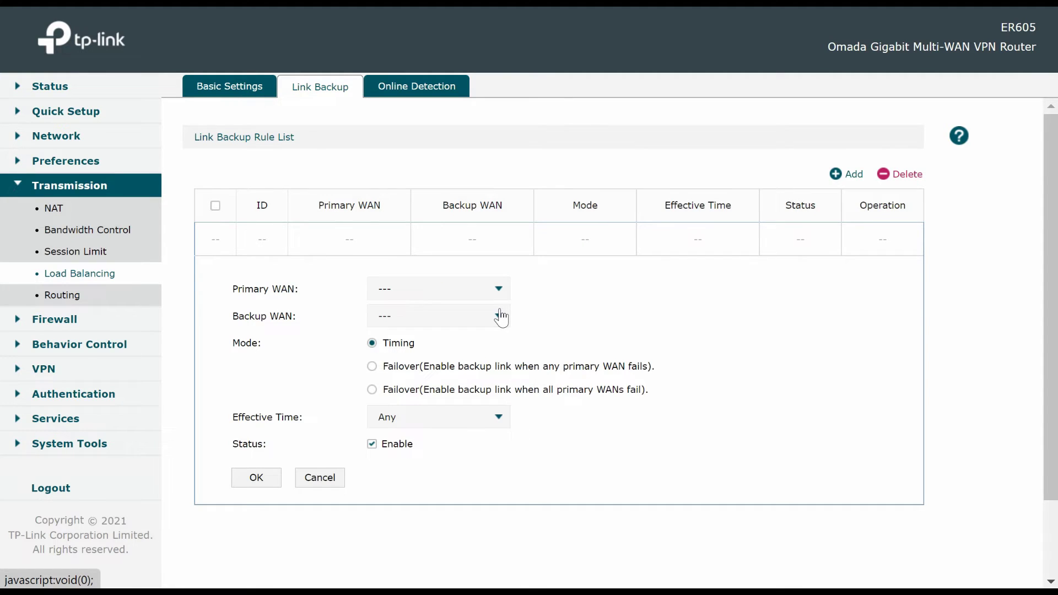
pyautogui.click(499, 316)
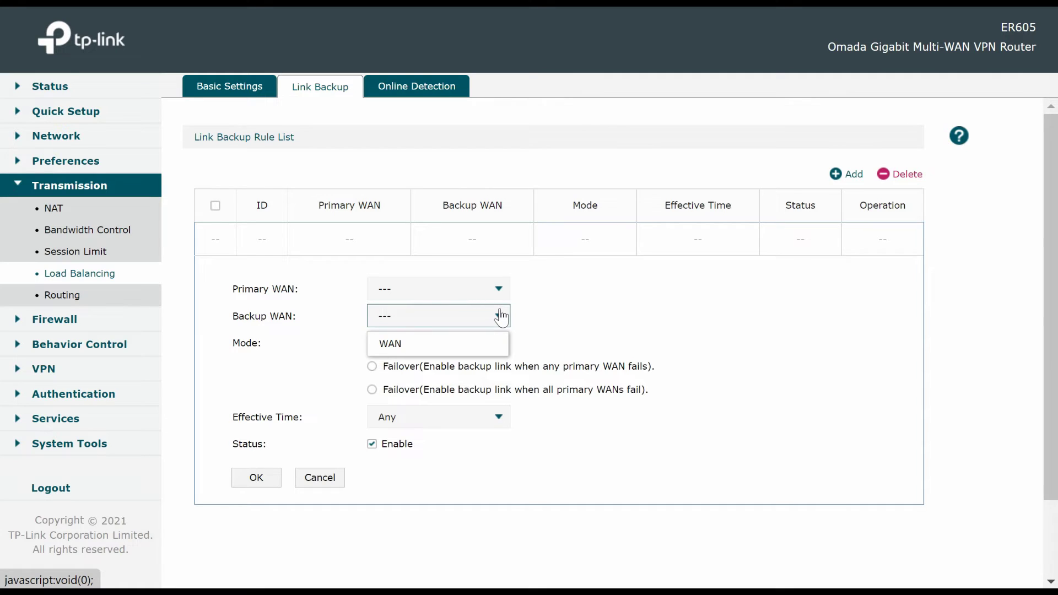
pyautogui.click(501, 317)
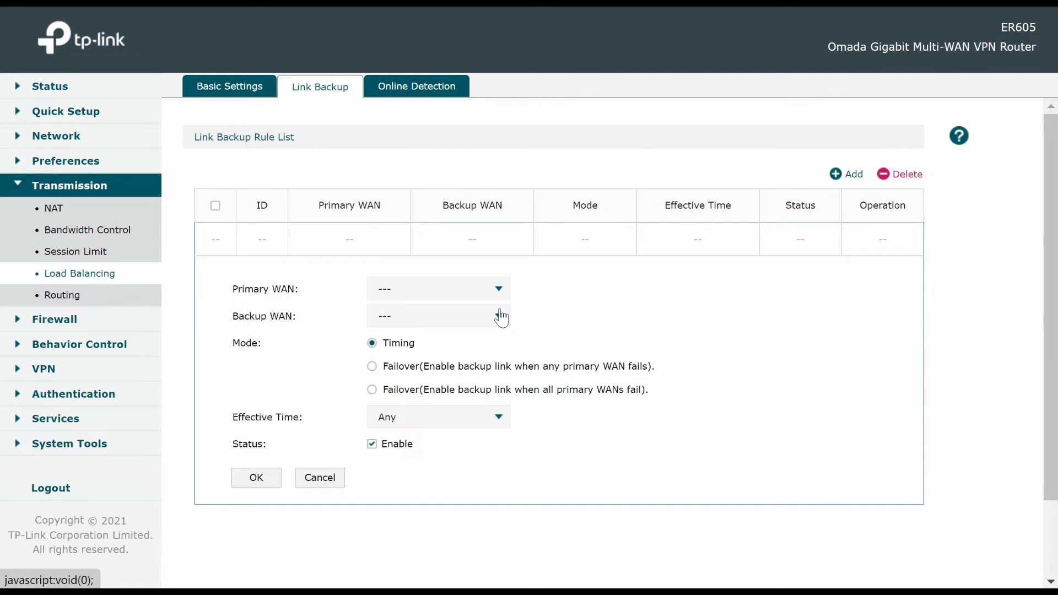
pyautogui.click(496, 423)
pyautogui.click(495, 423)
pyautogui.click(431, 95)
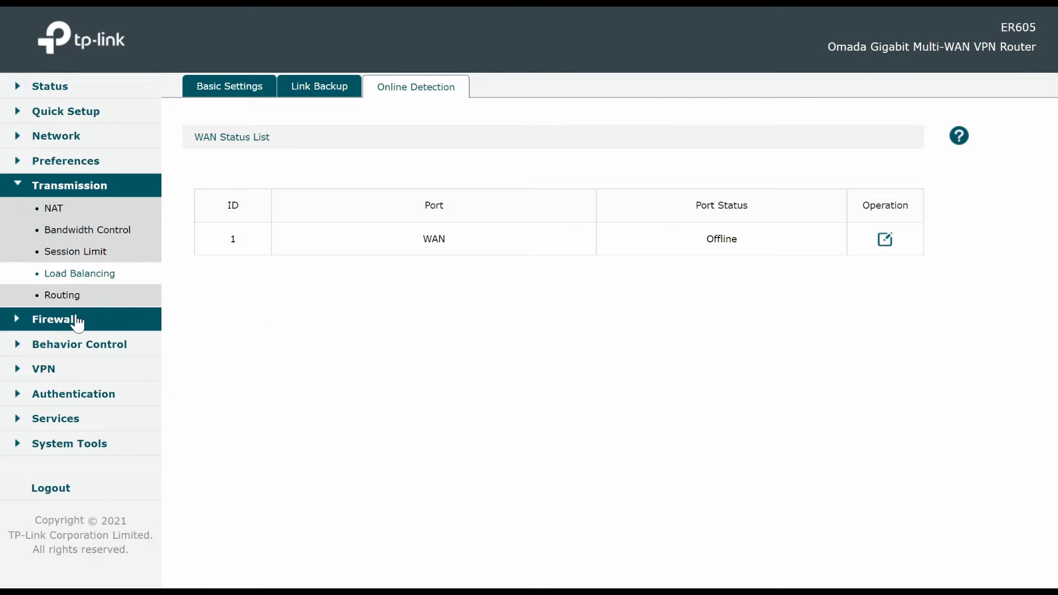
# Step: View the static route list and review the service type options for a new policy routing rule down to the last entry
pyautogui.click(76, 301)
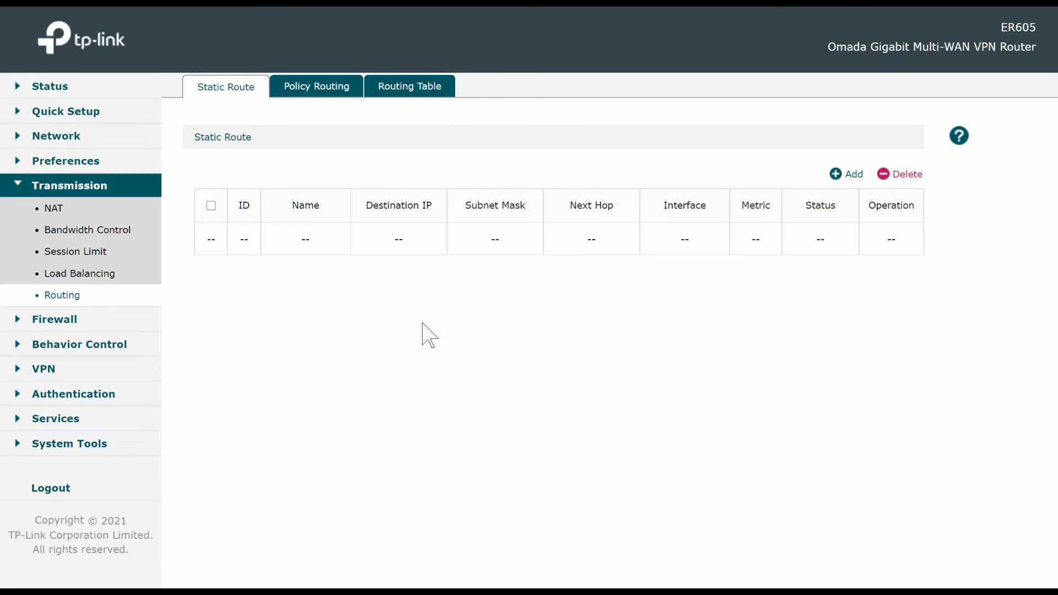
pyautogui.click(312, 91)
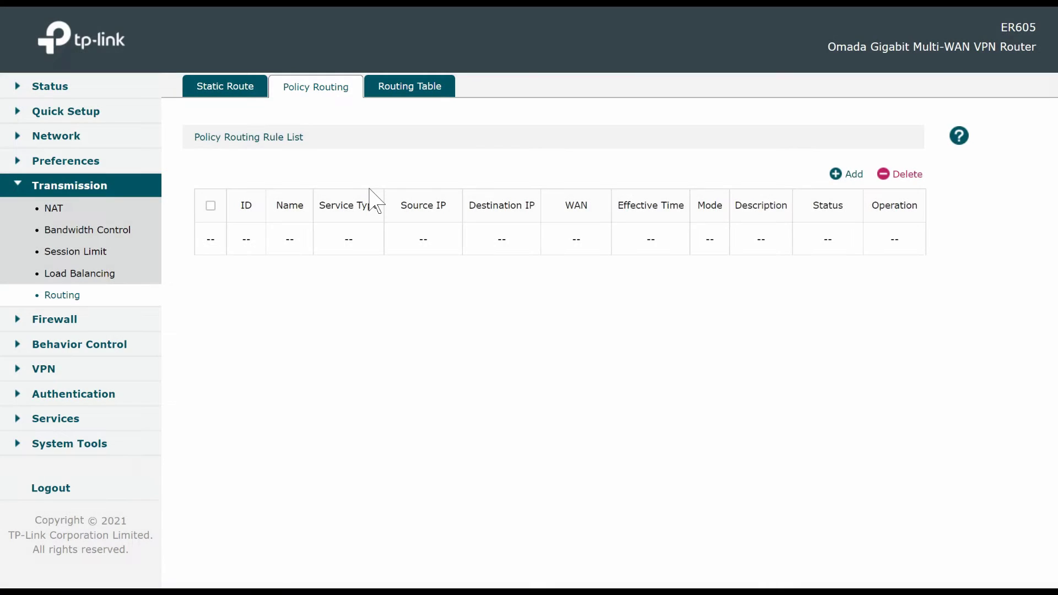
pyautogui.click(845, 174)
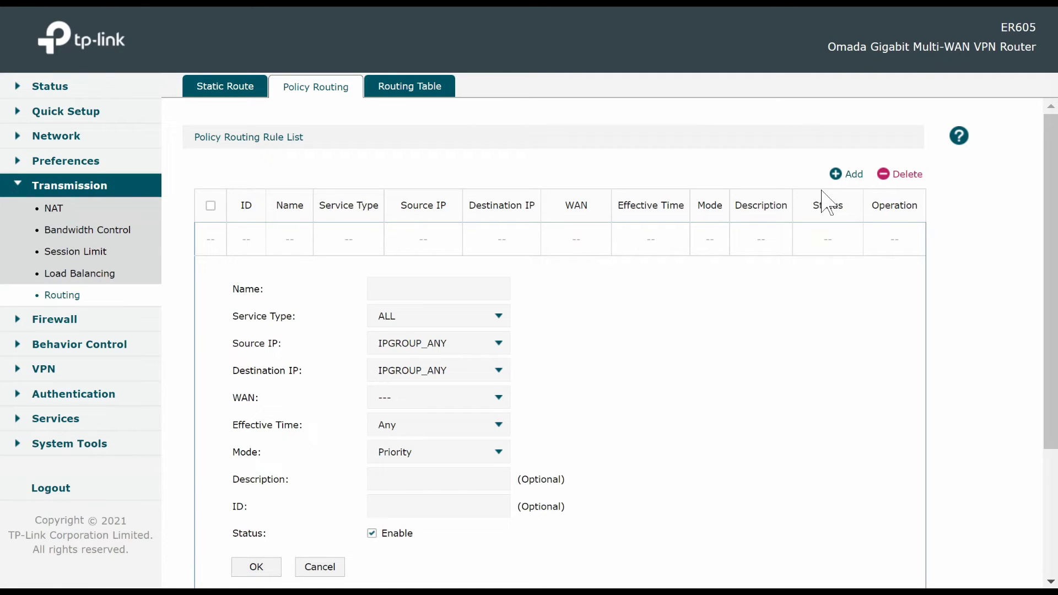
pyautogui.scroll(-3, 699, 336)
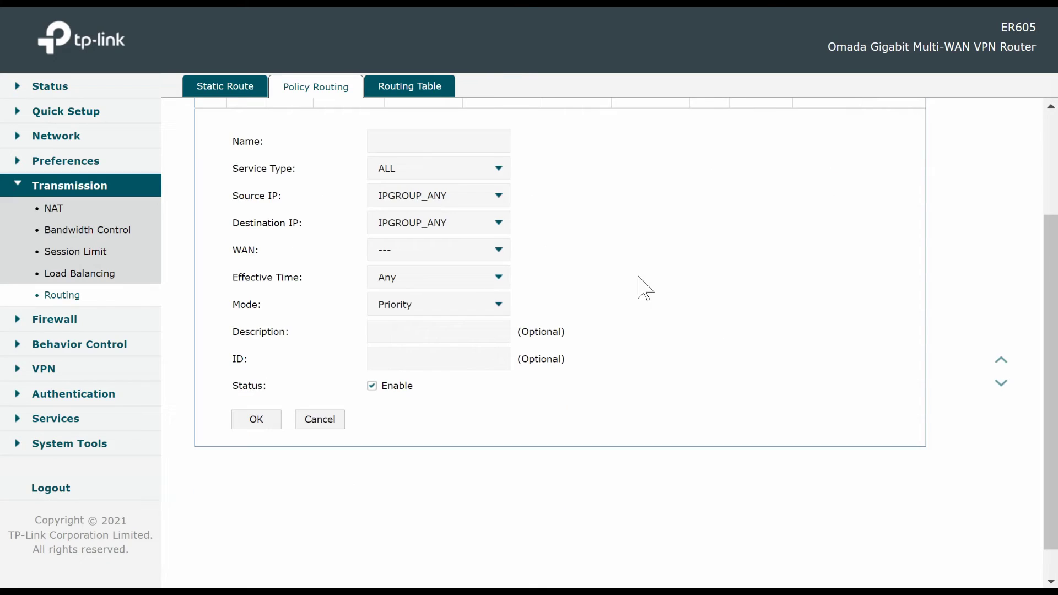
pyautogui.click(492, 164)
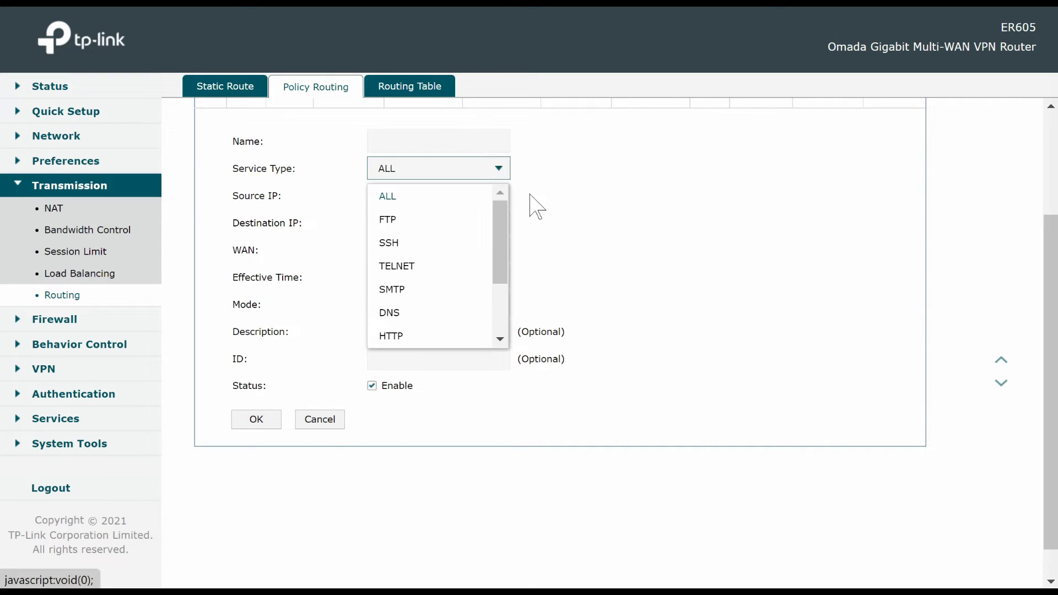
pyautogui.moveTo(504, 217); pyautogui.dragTo(500, 296)
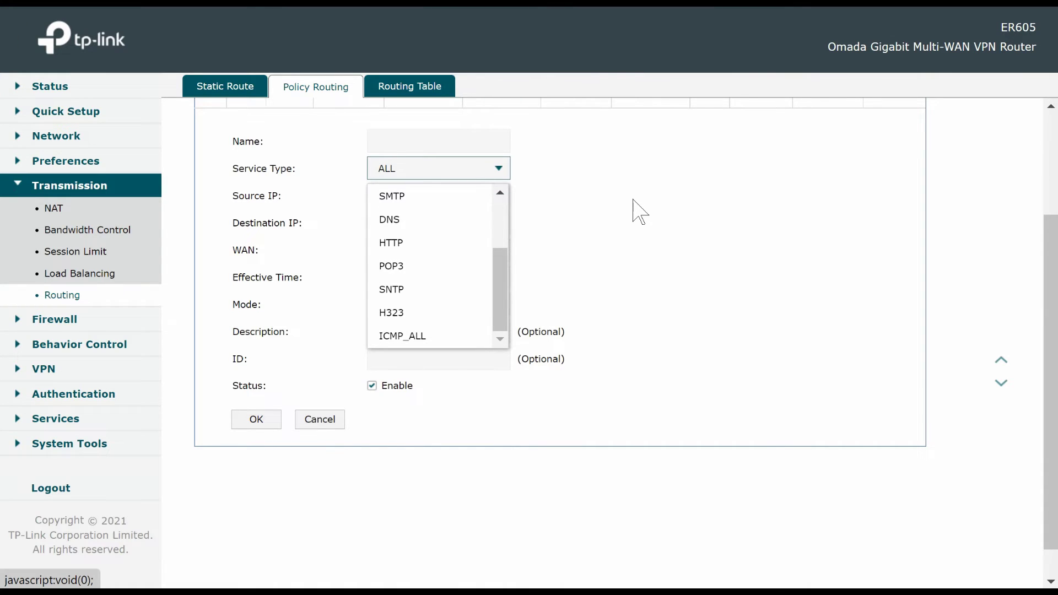
pyautogui.click(639, 211)
# Step: Inspect the source IP, destination IP, WAN, effective time and mode options of the new policy routing rule without changing them
pyautogui.click(498, 198)
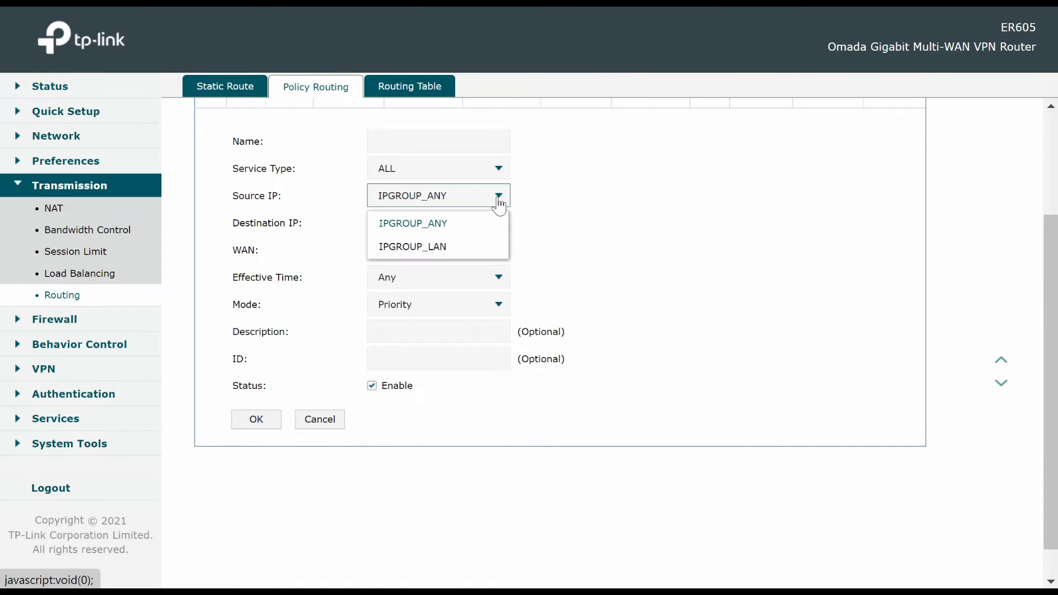
pyautogui.click(586, 207)
pyautogui.click(491, 229)
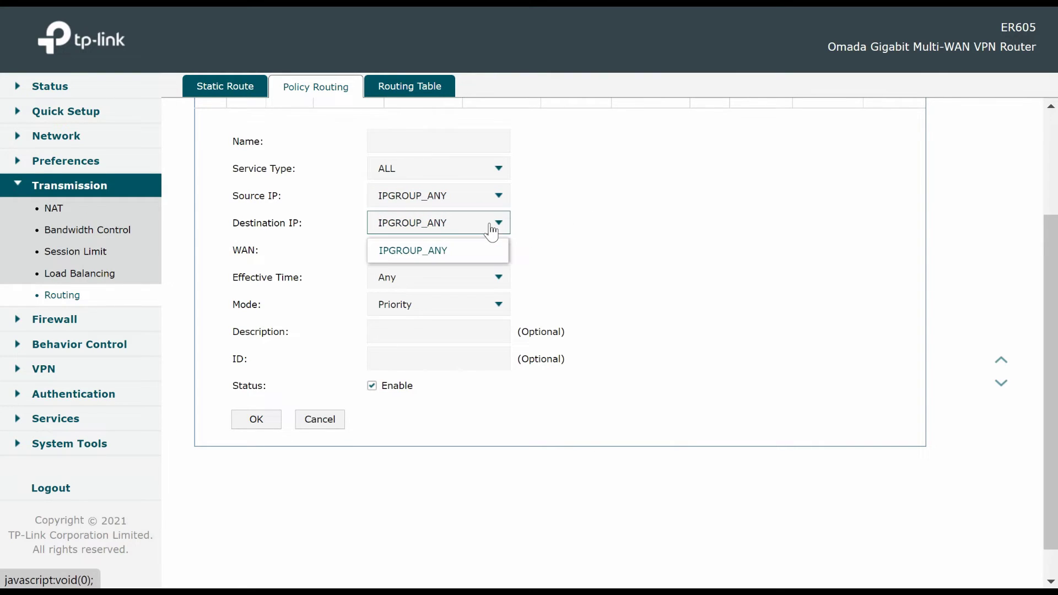
pyautogui.click(587, 225)
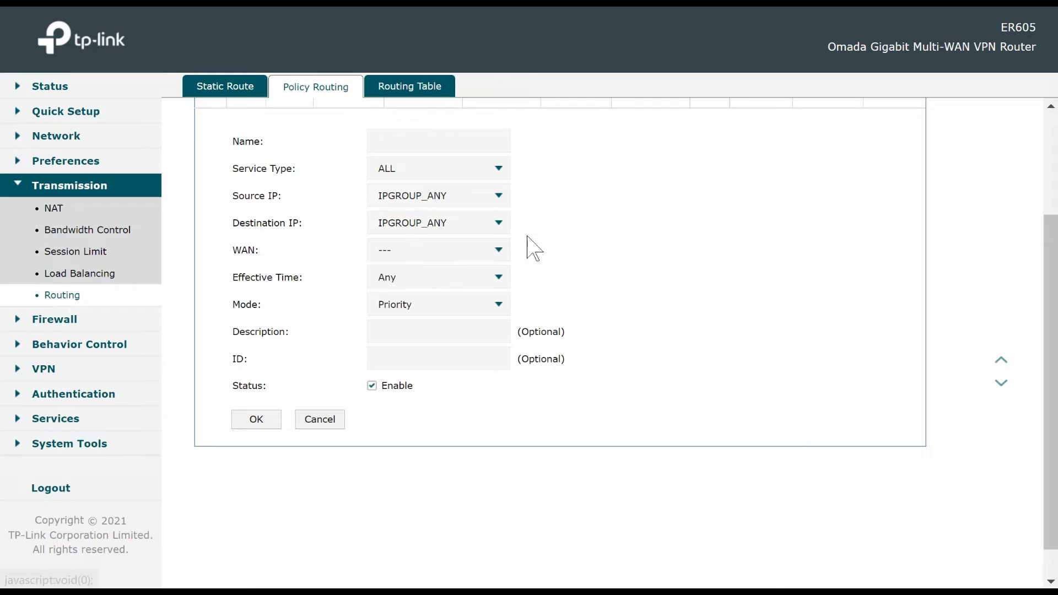
pyautogui.click(498, 250)
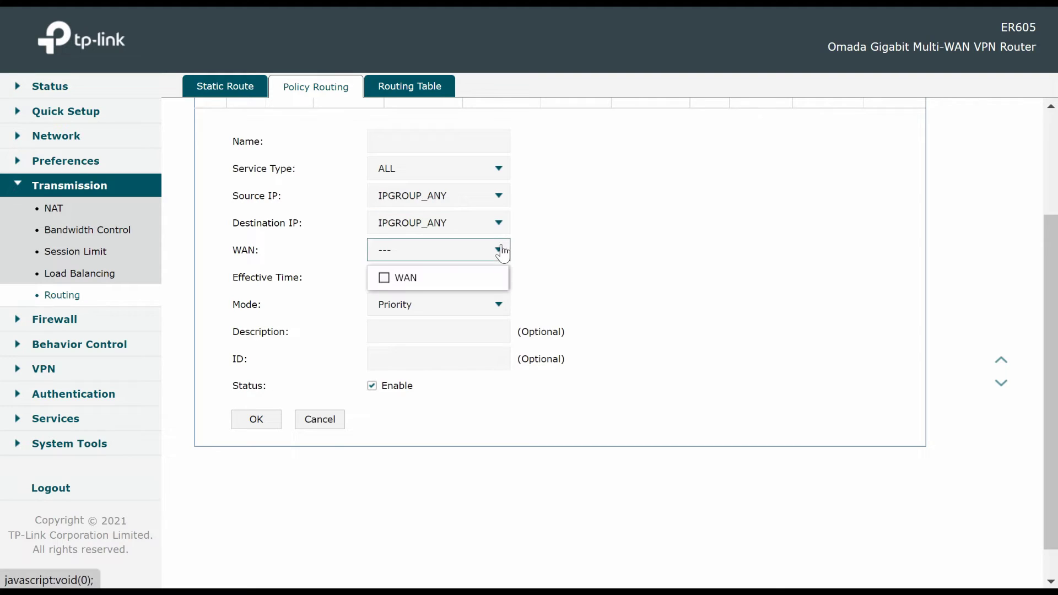
pyautogui.click(583, 246)
pyautogui.click(499, 277)
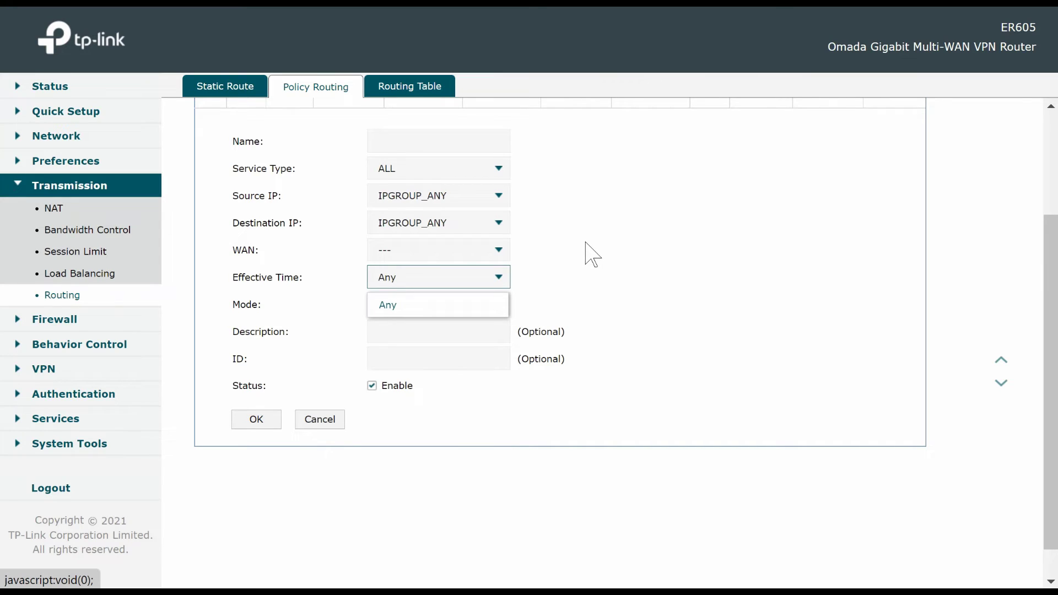
pyautogui.click(585, 244)
pyautogui.click(499, 304)
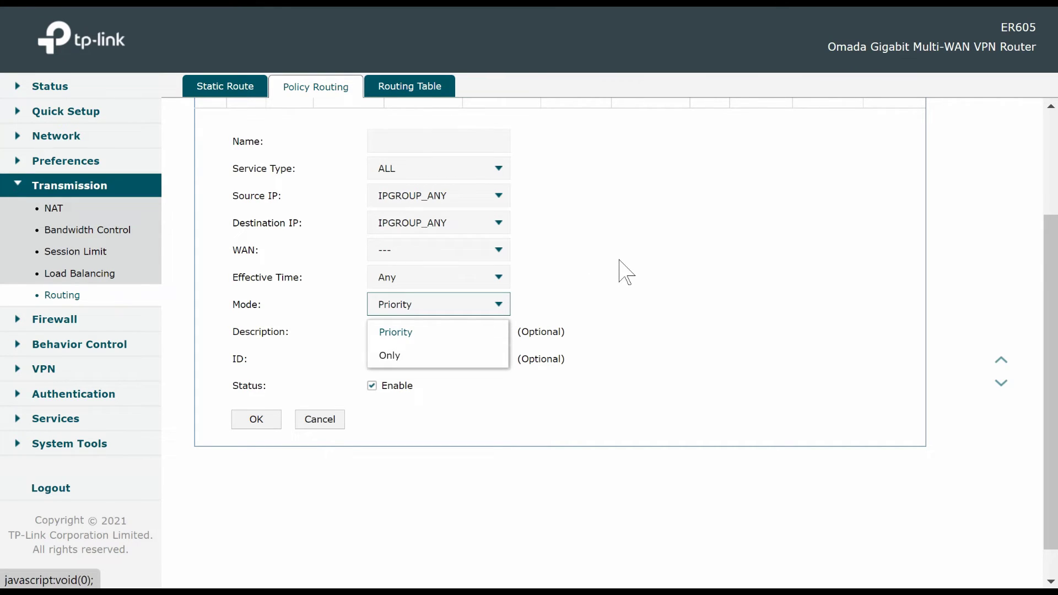
pyautogui.click(619, 261)
# Step: View the routing table and expand the Firewall section
pyautogui.click(435, 88)
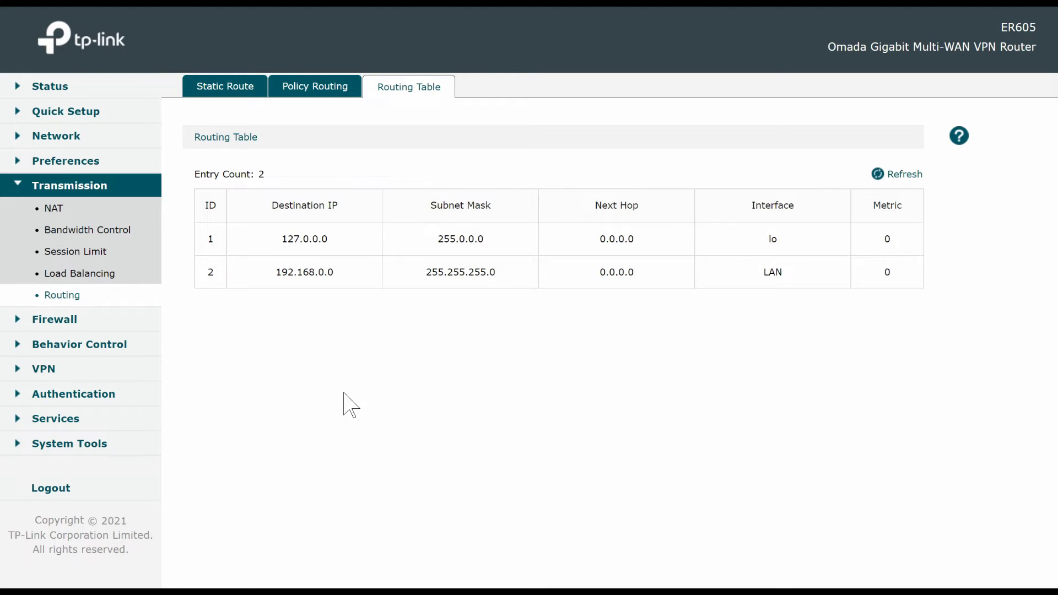
pyautogui.click(83, 320)
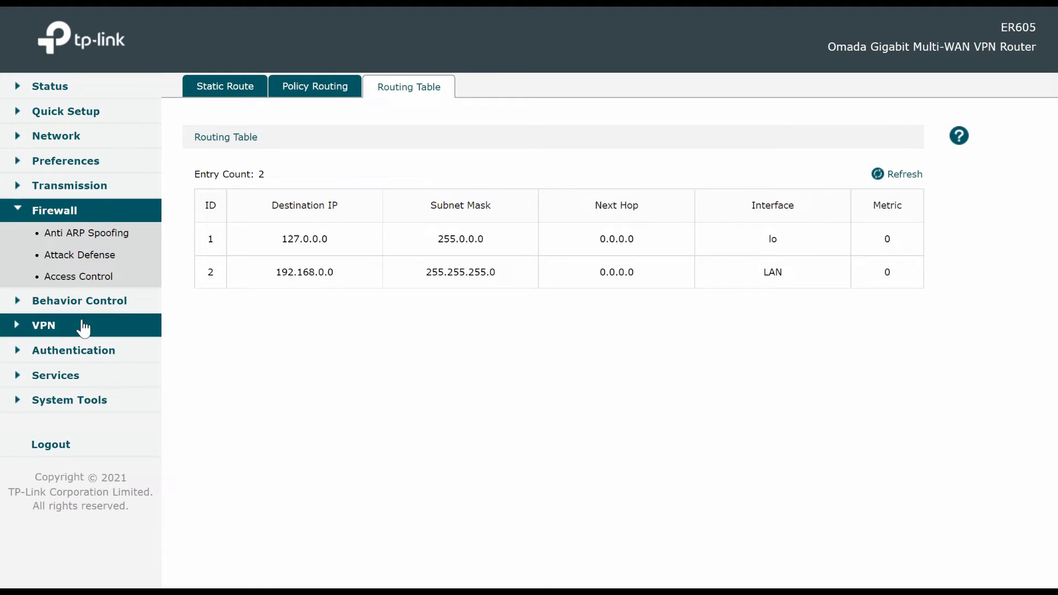
# Step: Open the firewall's Anti ARP Spoofing settings and inspect the interface options for ARP spoofing defense without selecting any
pyautogui.click(122, 236)
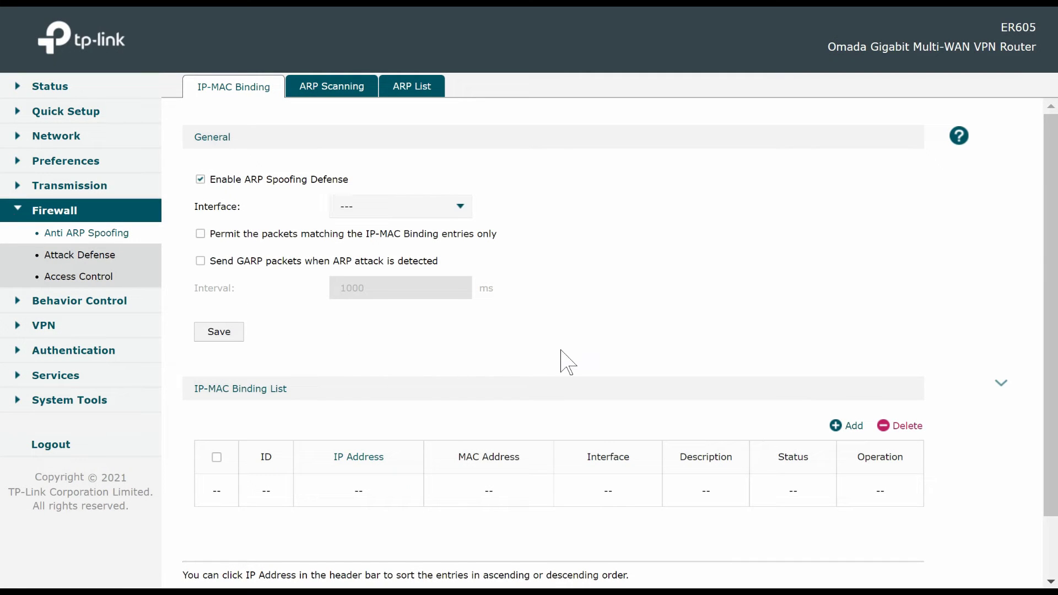
pyautogui.click(455, 208)
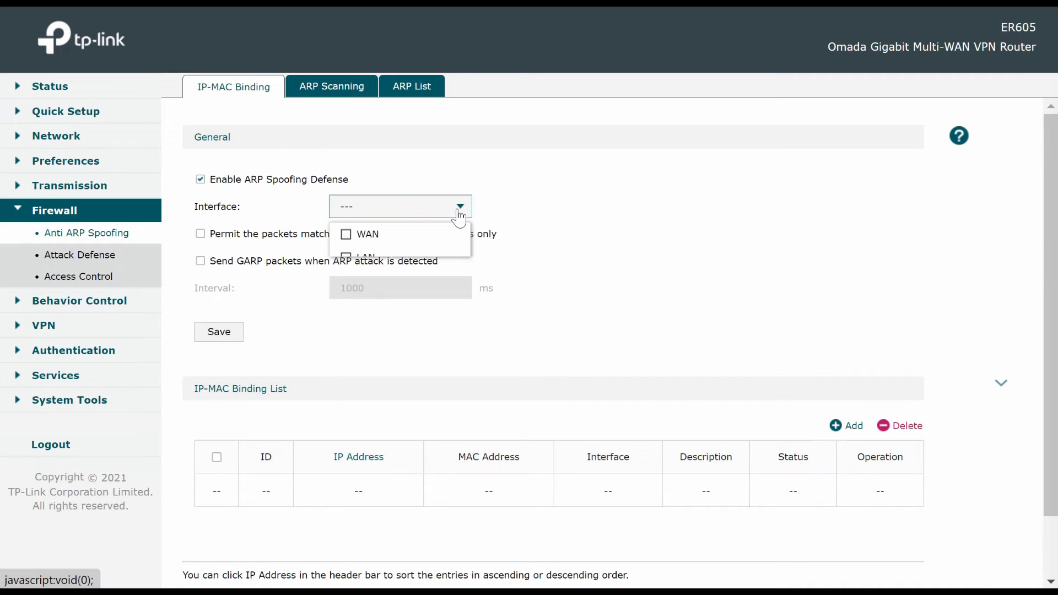
pyautogui.click(617, 187)
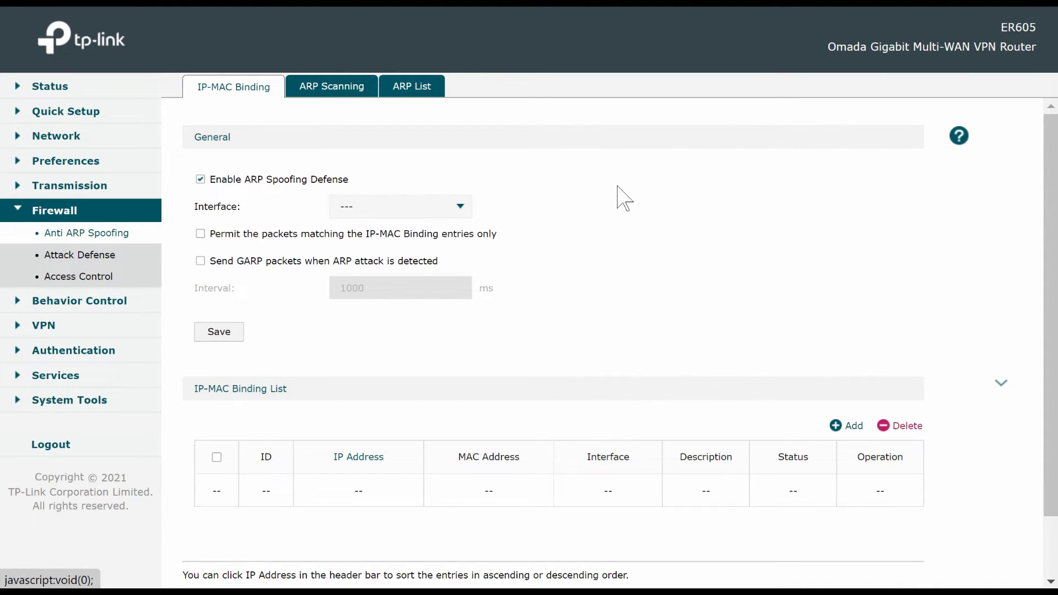
# Step: Inspect the interface options of a new IP-MAC binding entry and view the ARP scanning and ARP list pages
pyautogui.scroll(-2, 622, 198)
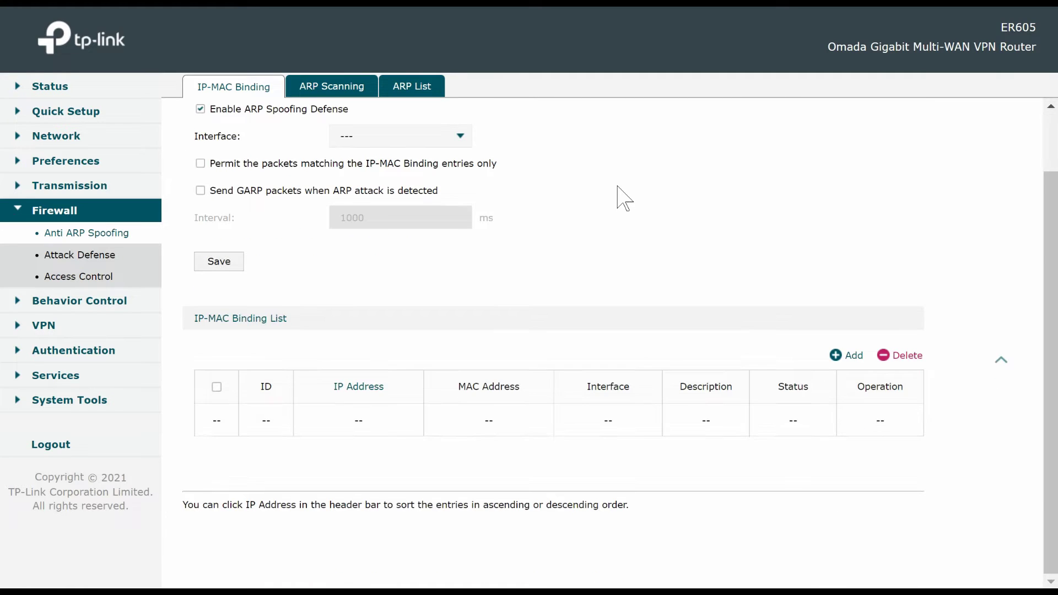
pyautogui.click(840, 363)
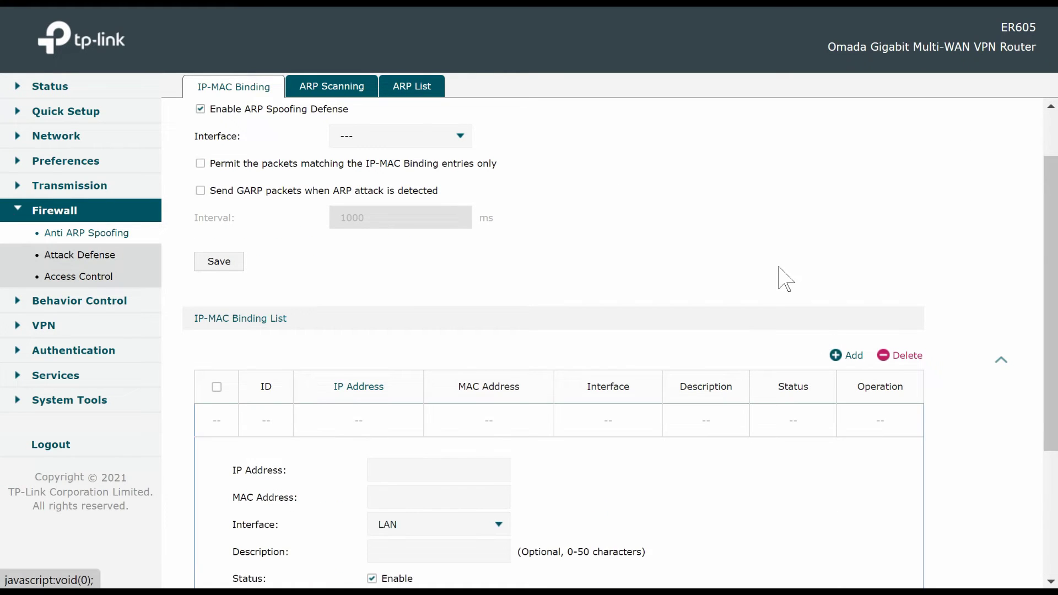
pyautogui.scroll(-5, 778, 278)
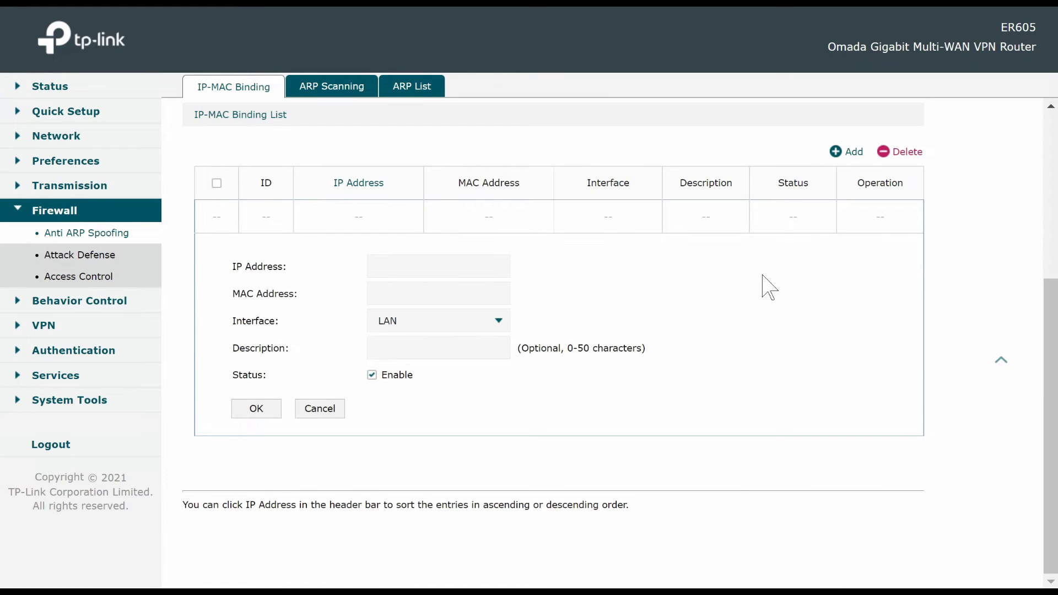
pyautogui.click(503, 330)
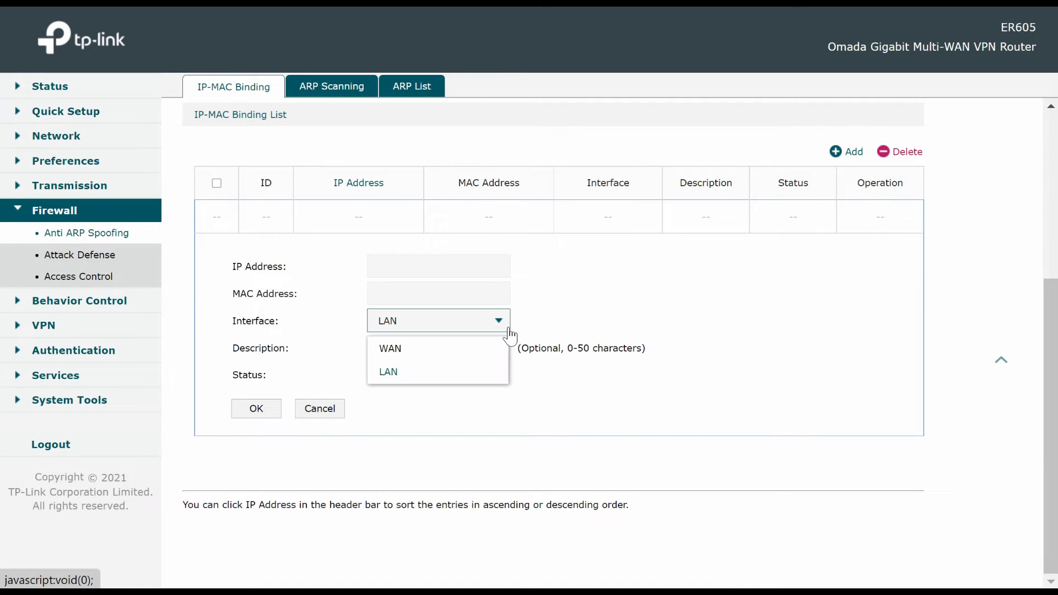
pyautogui.click(630, 302)
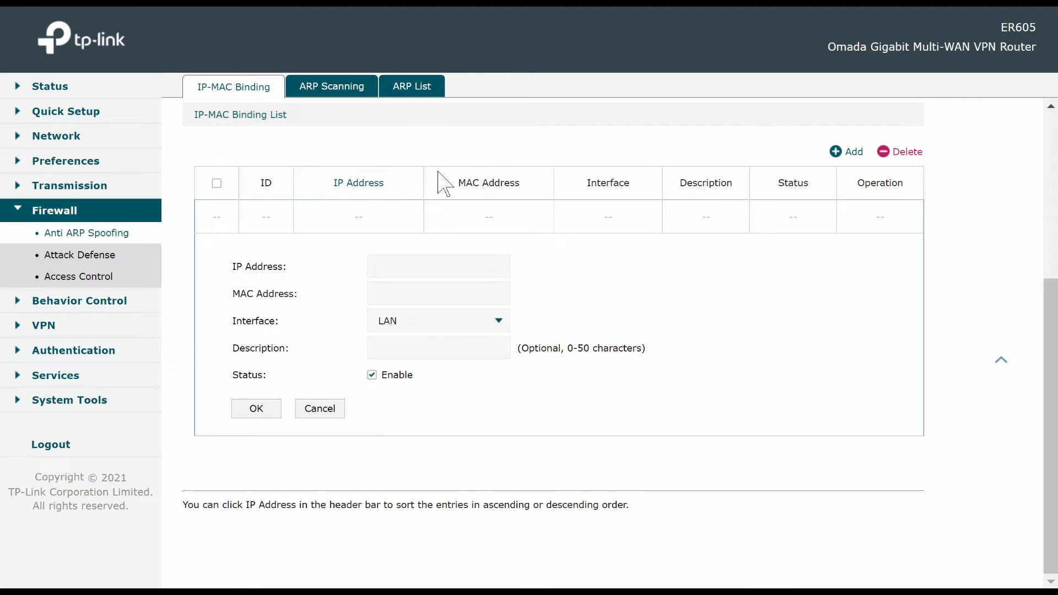
pyautogui.click(348, 94)
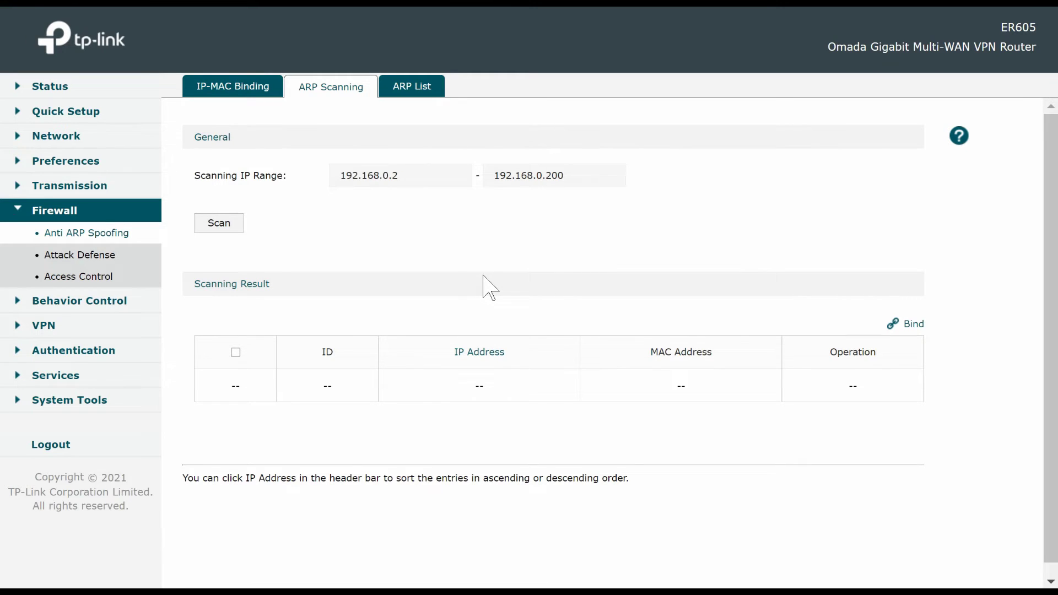
pyautogui.click(422, 102)
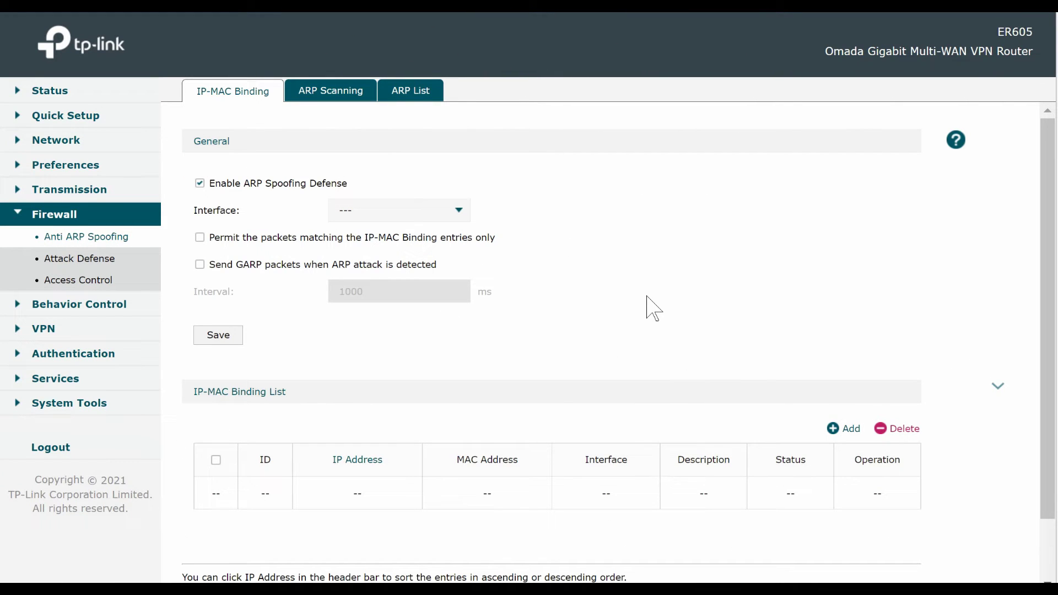
# Step: Review the IP-MAC Binding page again, including the general ARP spoofing defense settings and their interface options
pyautogui.scroll(-1, 654, 309)
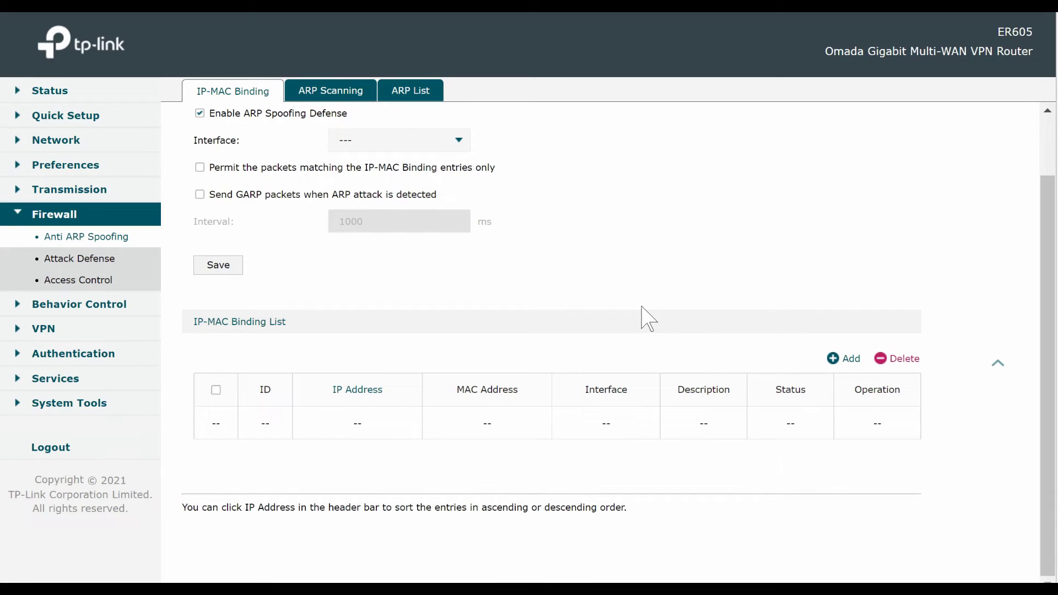
pyautogui.scroll(1, 643, 311)
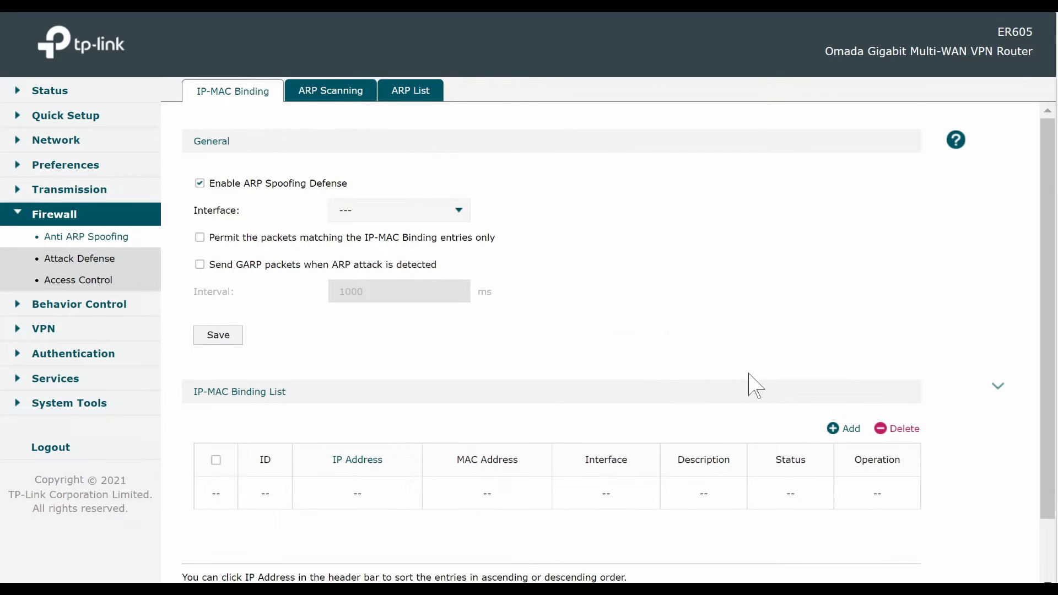
pyautogui.click(436, 214)
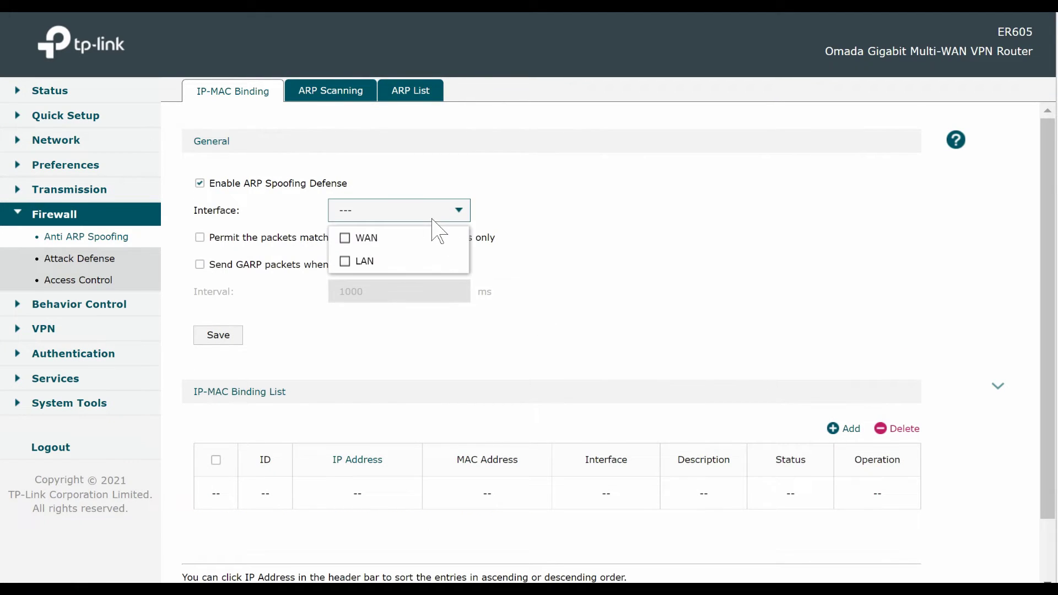
pyautogui.click(582, 212)
# Step: Start another IP-MAC binding entry, inspect its fields and interface options, and view the ARP scanning page
pyautogui.scroll(-1, 708, 349)
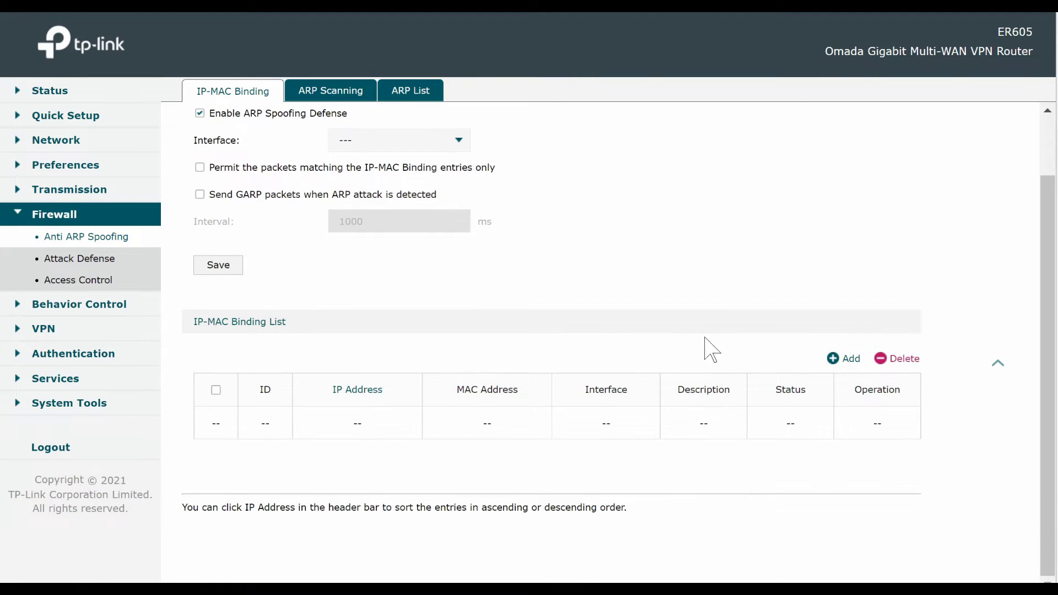
pyautogui.click(838, 362)
pyautogui.scroll(-3, 826, 362)
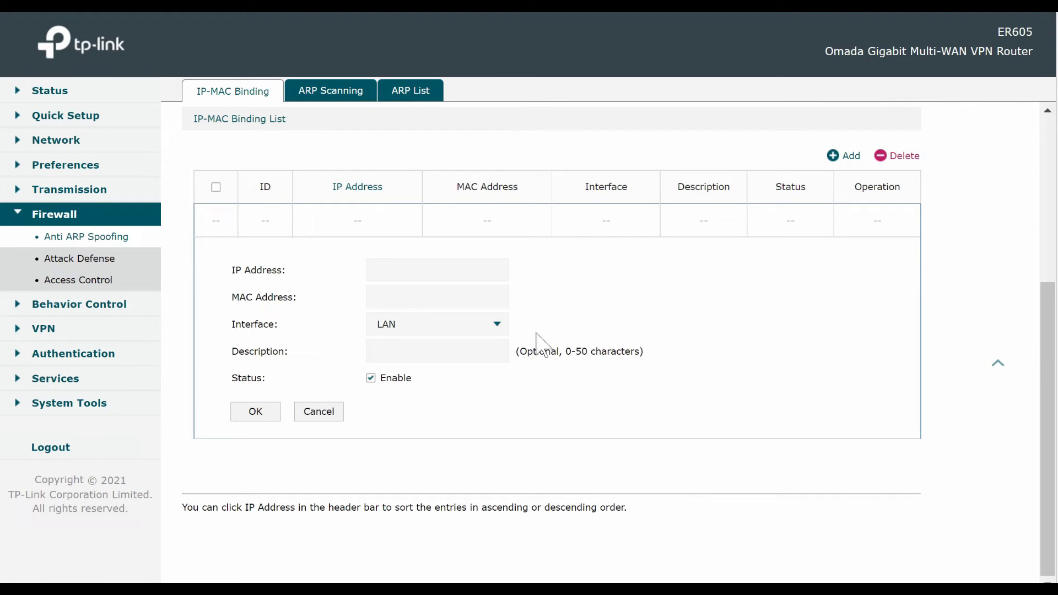
pyautogui.click(497, 326)
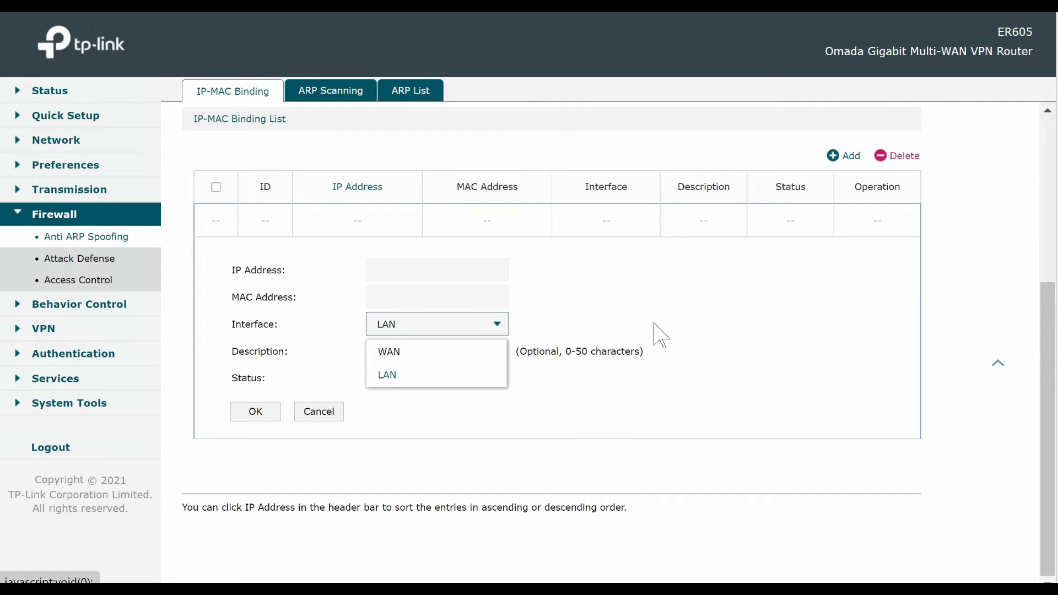
pyautogui.click(704, 310)
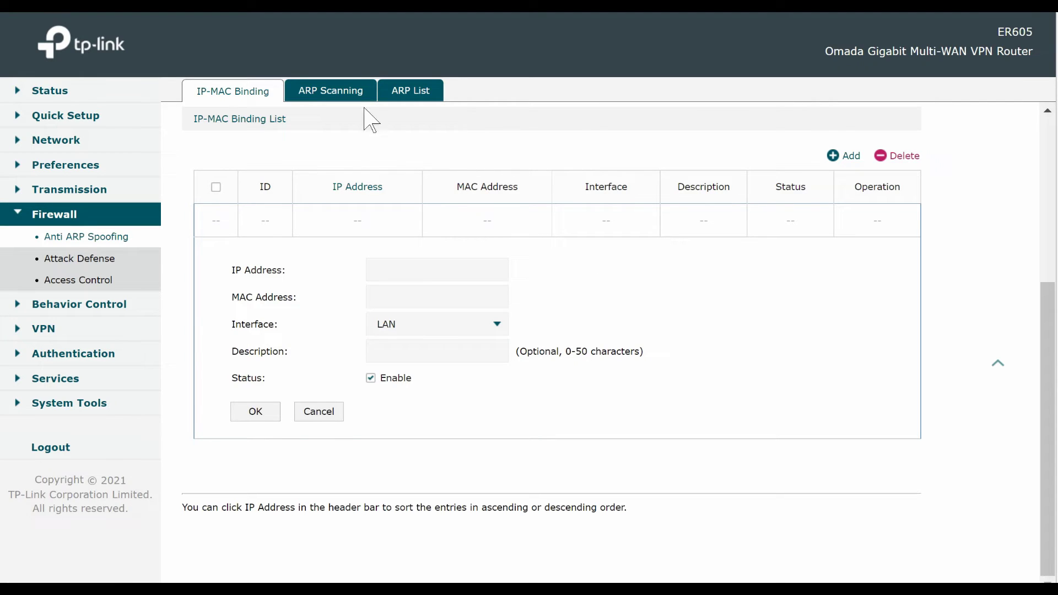
pyautogui.click(339, 90)
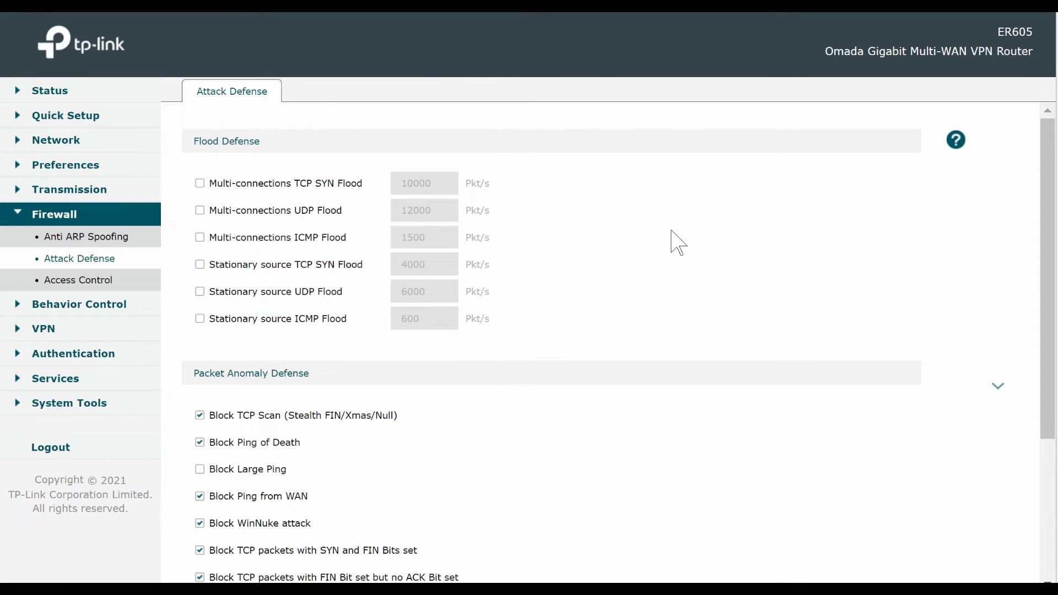
# Step: Examine the flood defense and packet anomaly defense settings on the Attack Defense page down to the end
pyautogui.scroll(-4, 678, 243)
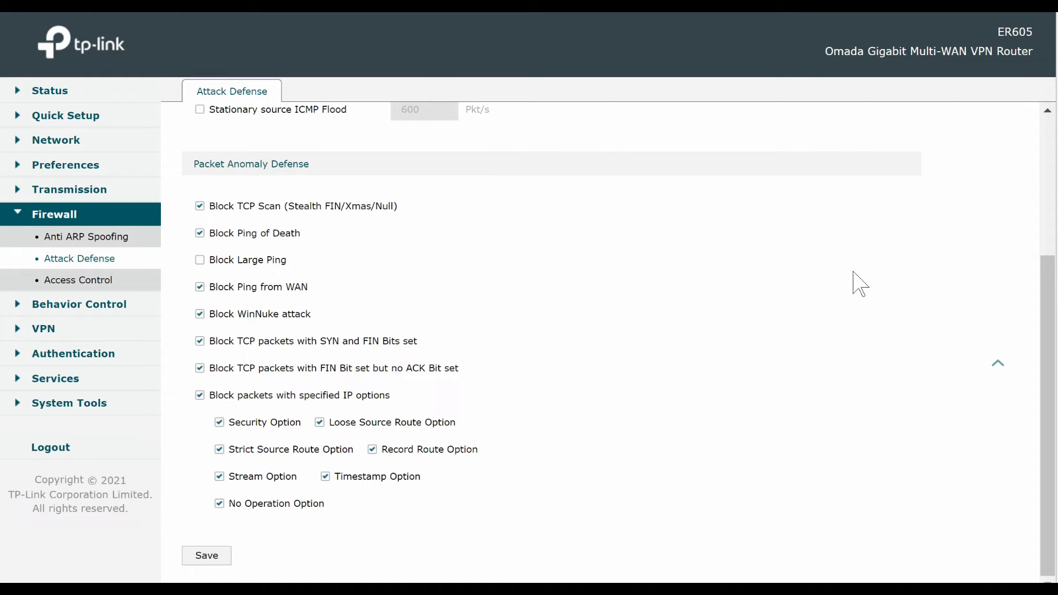
pyautogui.click(1000, 366)
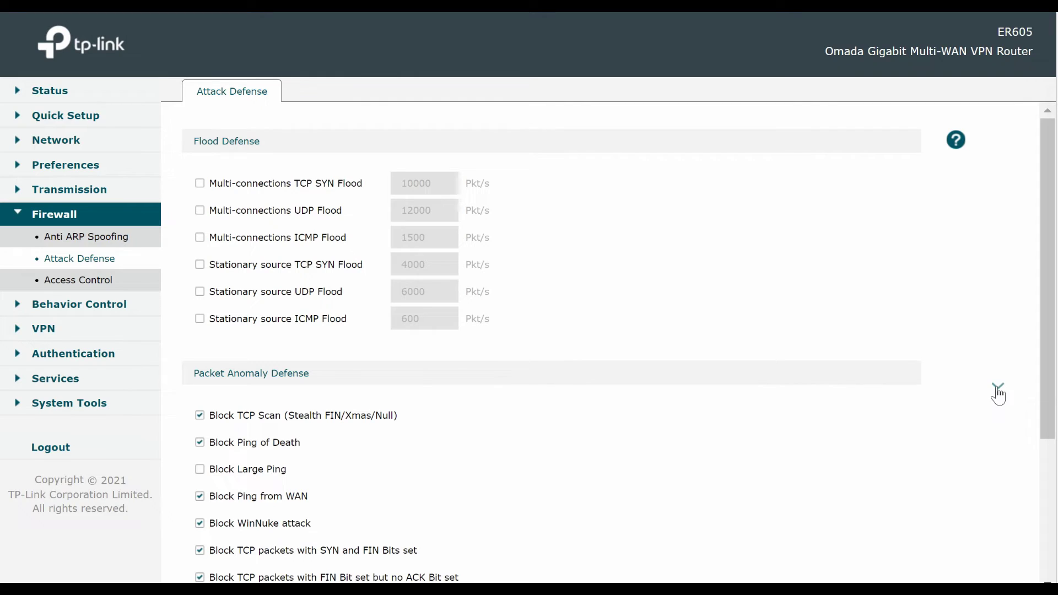
pyautogui.click(997, 389)
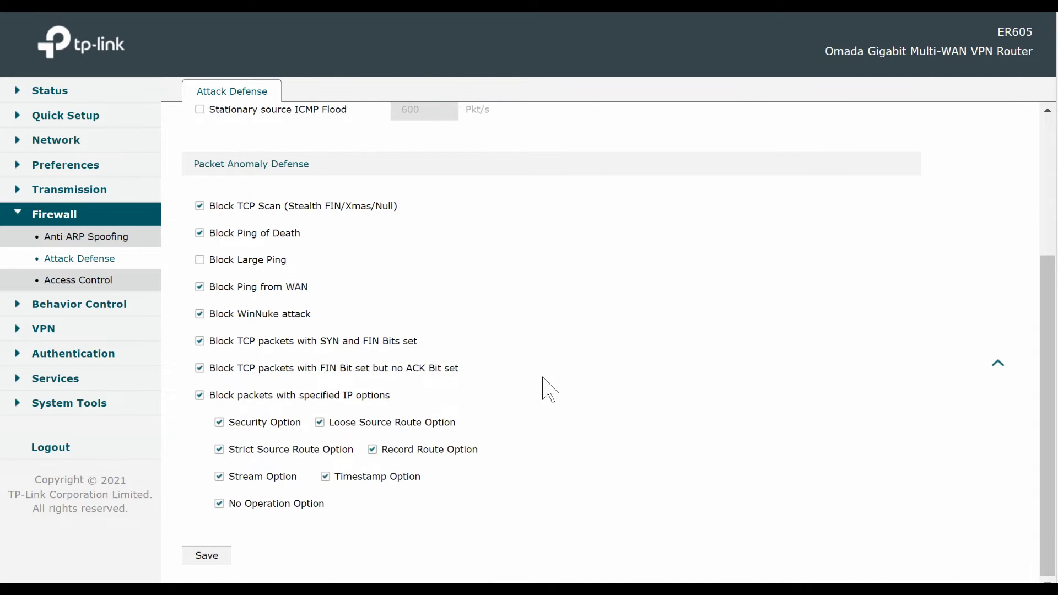
# Step: Start a new access control rule and inspect its policy options and the full list of service types
pyautogui.click(91, 281)
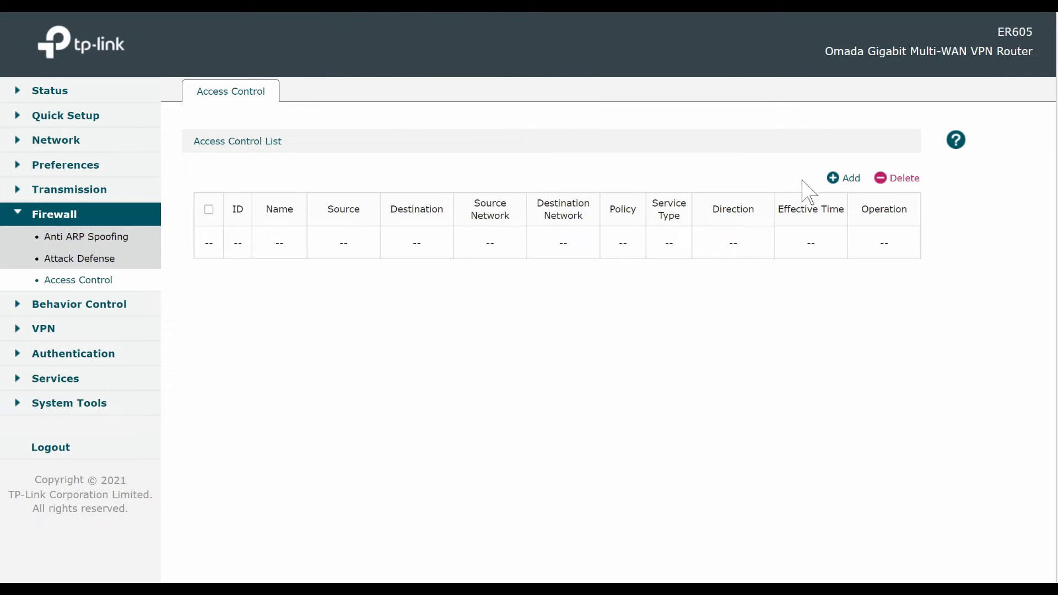
pyautogui.click(833, 179)
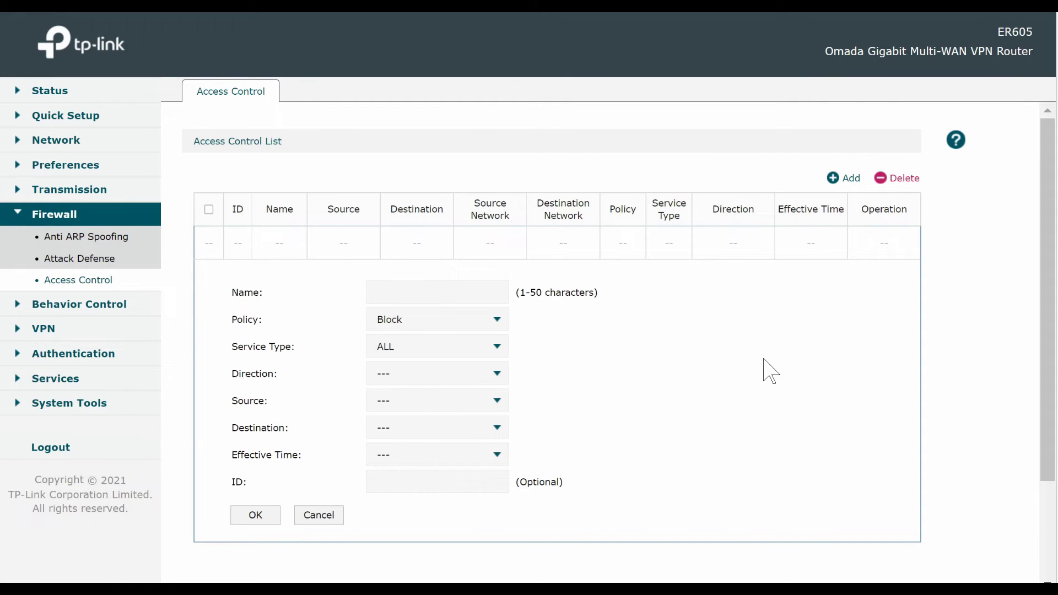
pyautogui.click(502, 325)
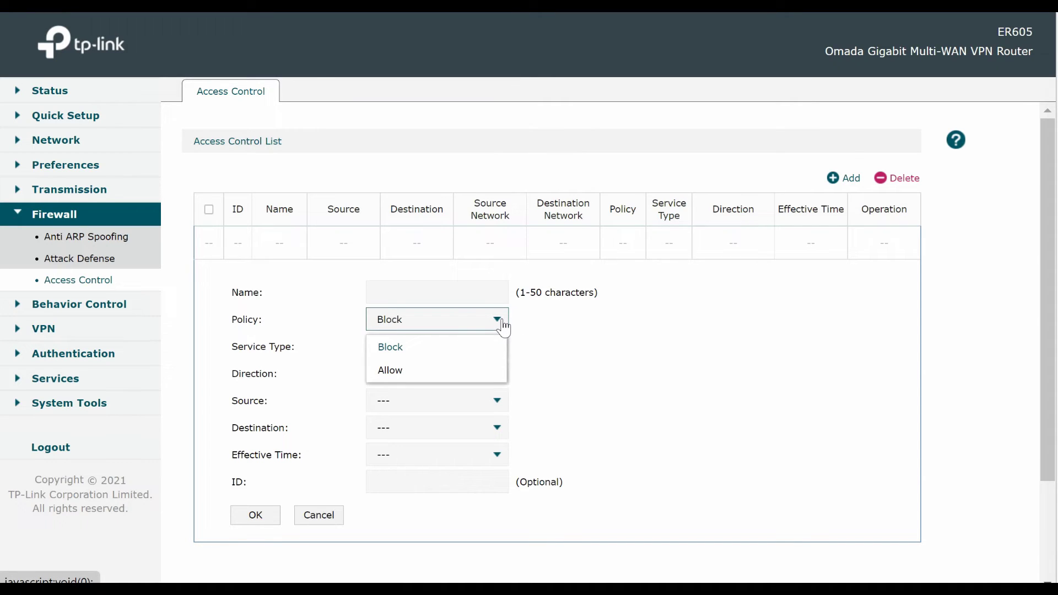
pyautogui.click(503, 327)
pyautogui.click(496, 352)
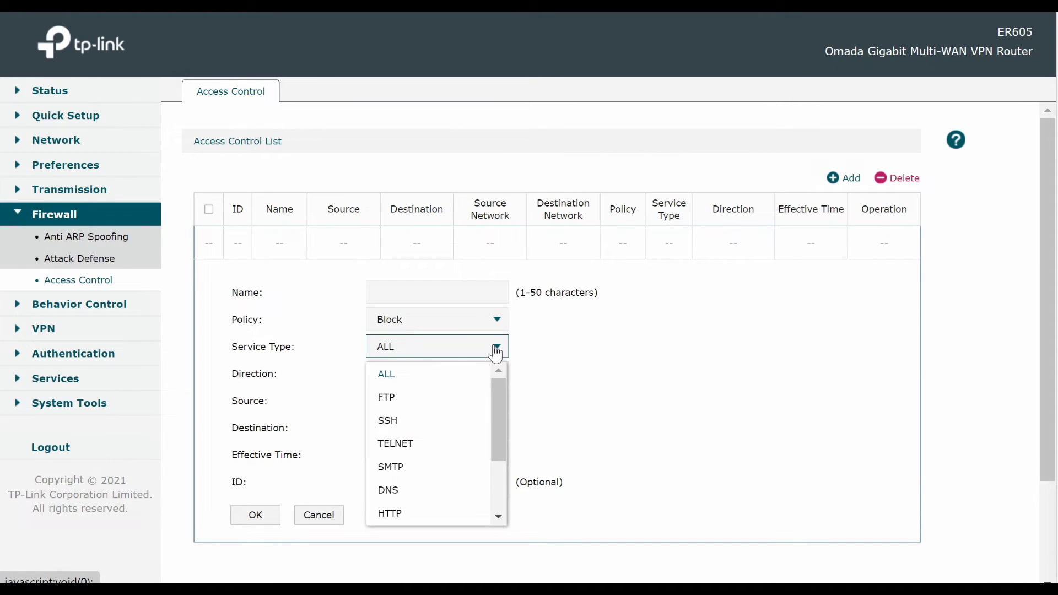
pyautogui.moveTo(498, 392); pyautogui.dragTo(513, 469)
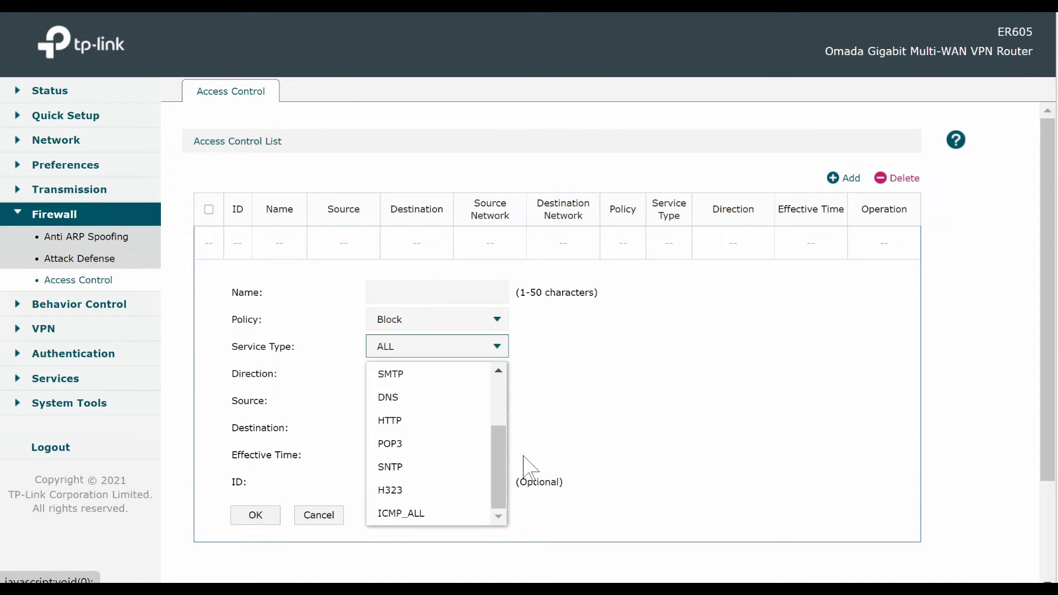
pyautogui.click(655, 390)
# Step: Inspect the direction, source, destination and effective time options of the new access control rule without changing them
pyautogui.click(490, 384)
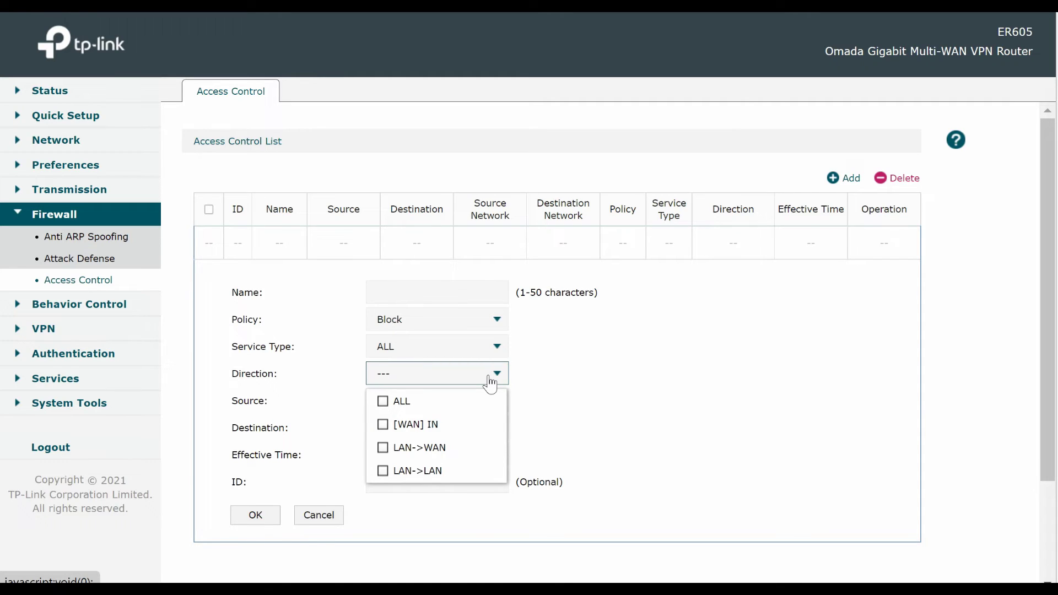
pyautogui.click(490, 384)
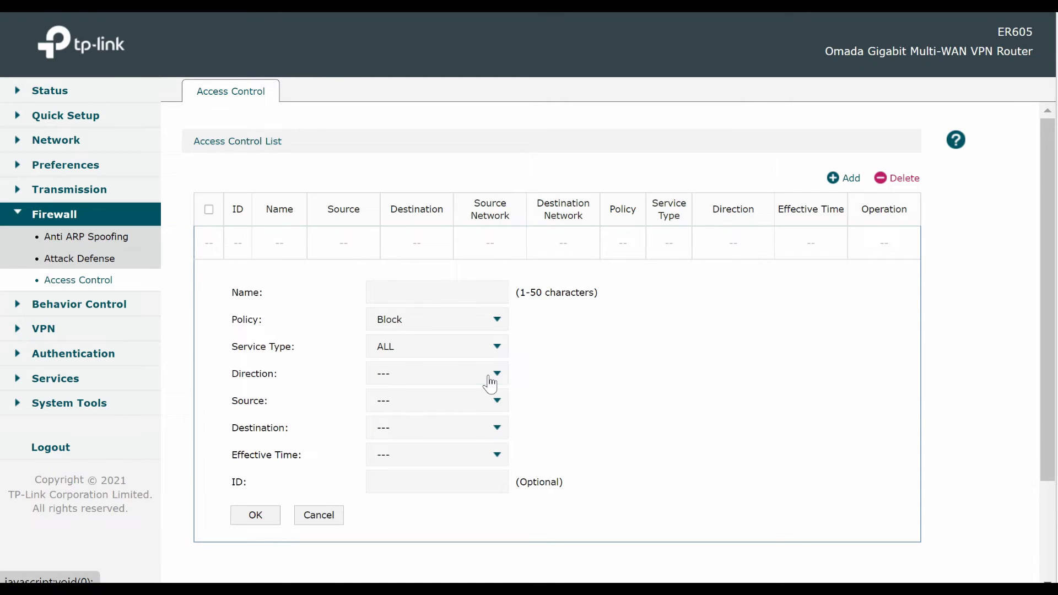
pyautogui.click(495, 407)
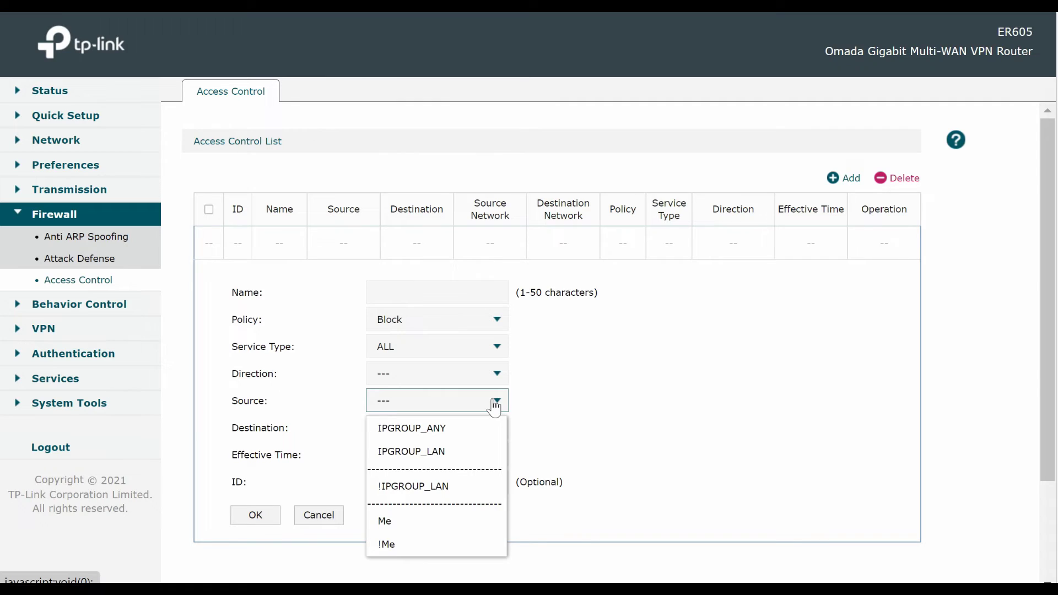
pyautogui.click(494, 407)
pyautogui.click(494, 429)
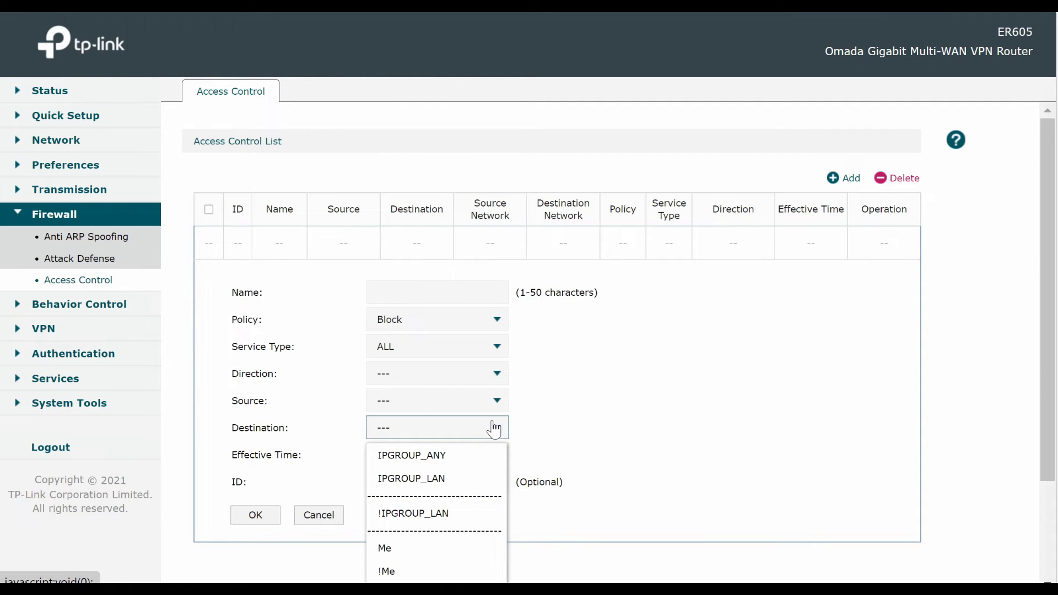
pyautogui.click(494, 429)
pyautogui.scroll(-1, 503, 427)
pyautogui.click(498, 394)
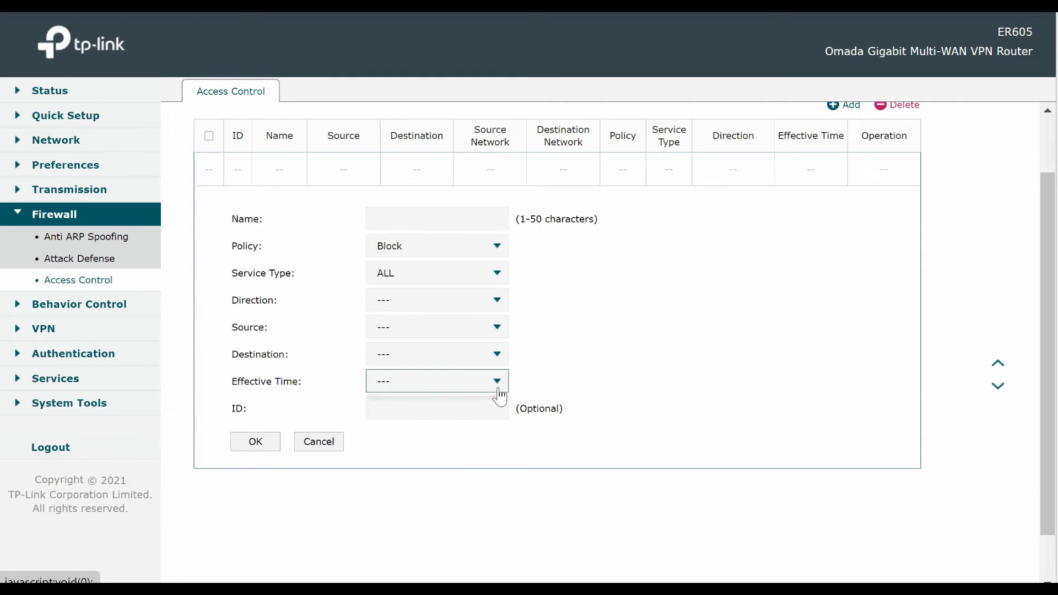
pyautogui.click(588, 344)
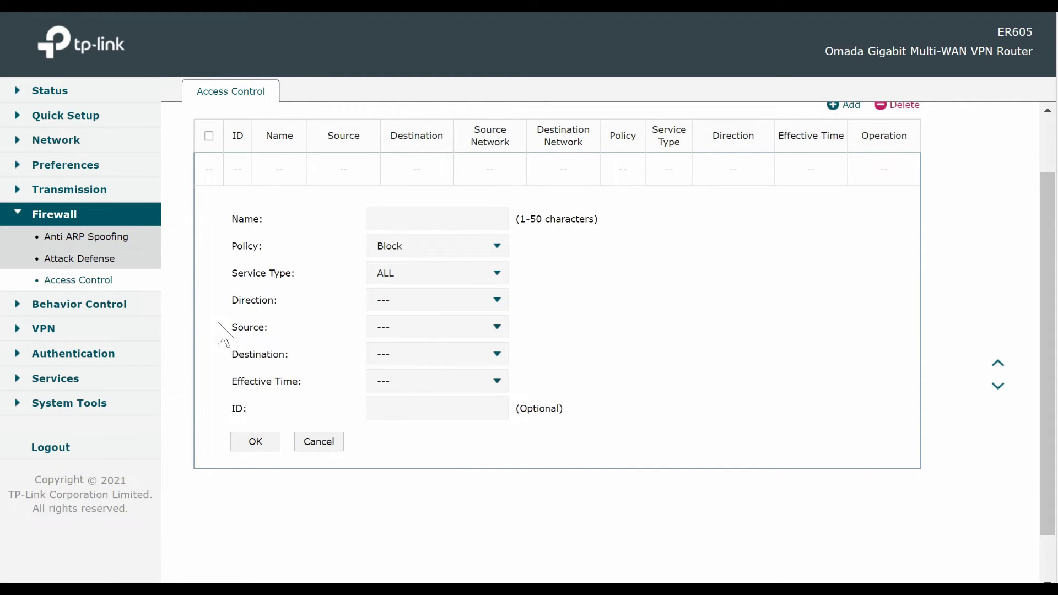
# Step: Go to Web Filtering under Behavior Control and open the form for a new web group
pyautogui.click(97, 317)
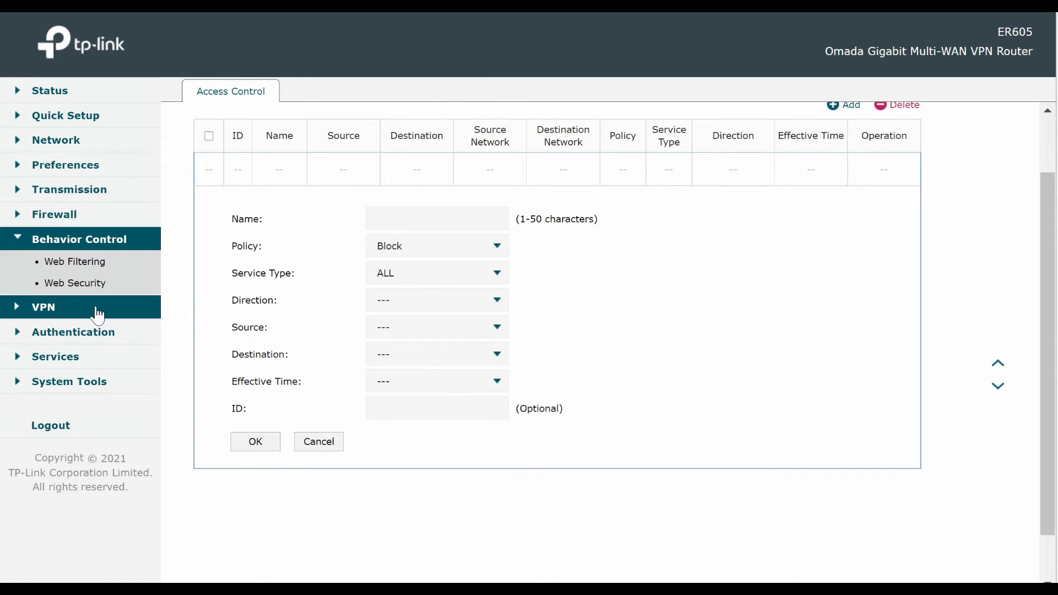
pyautogui.click(95, 267)
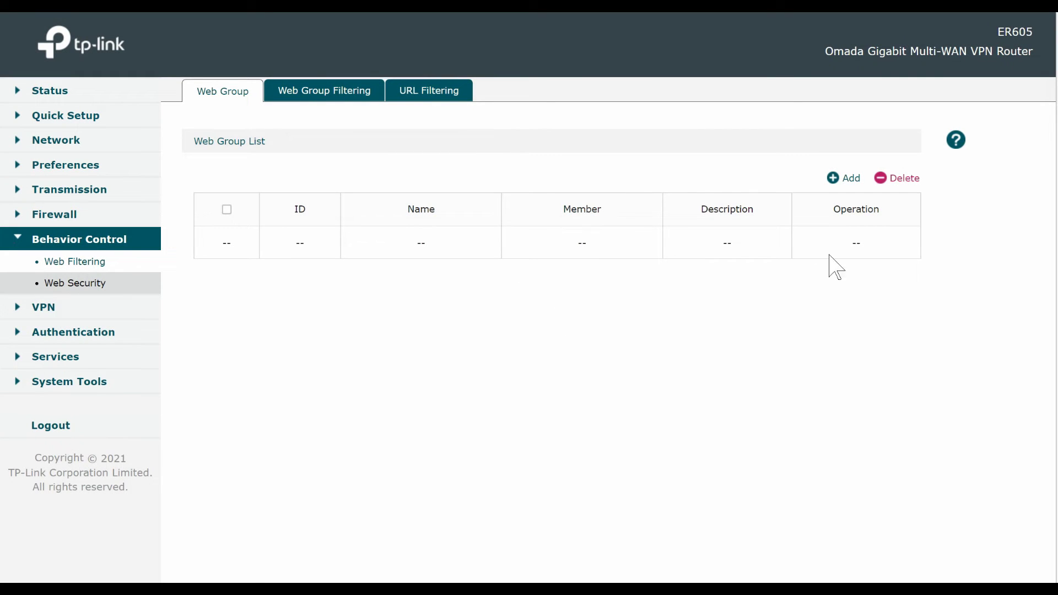
pyautogui.click(837, 188)
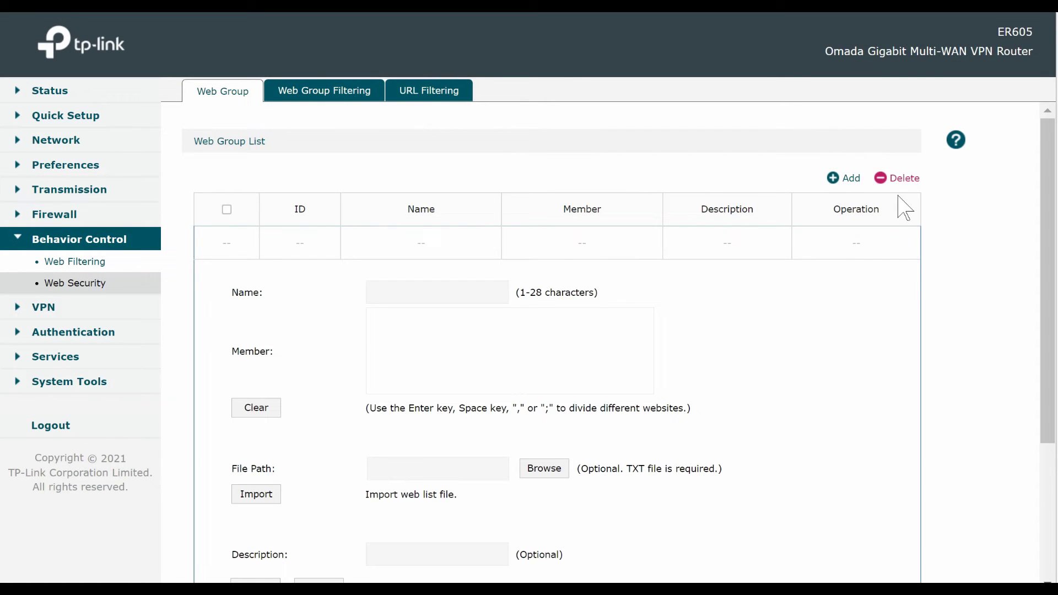
# Step: Examine the name, member, file import and description fields of the new web group form
pyautogui.scroll(-3, 787, 373)
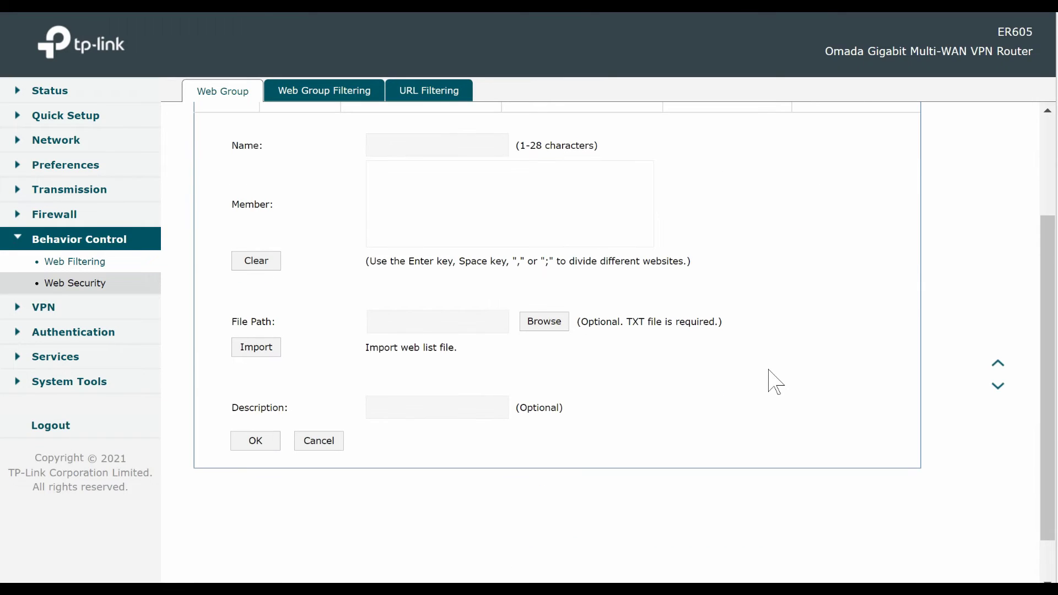
pyautogui.scroll(1, 820, 407)
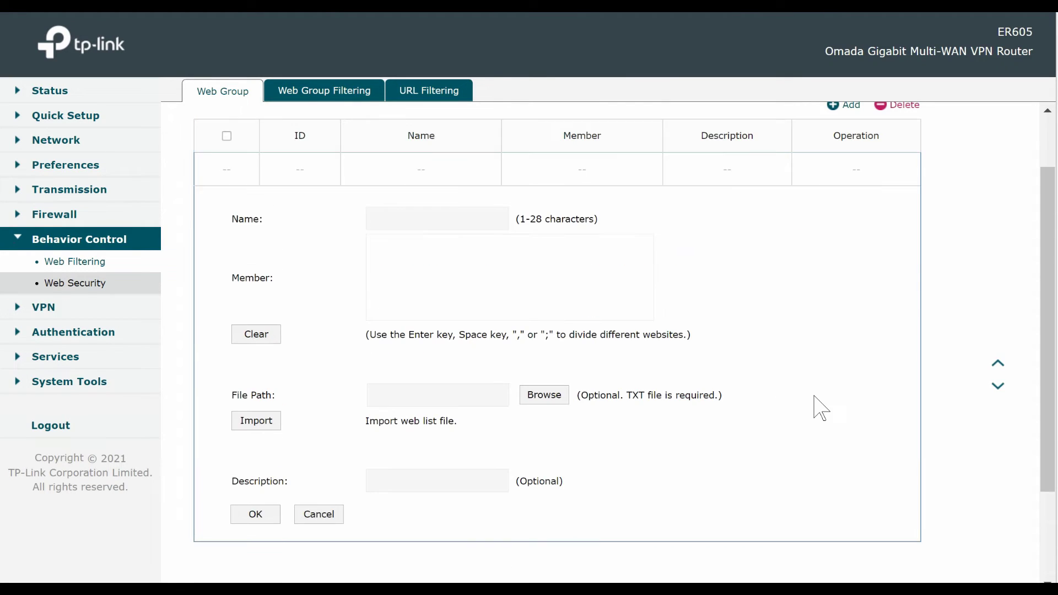
pyautogui.scroll(1, 810, 406)
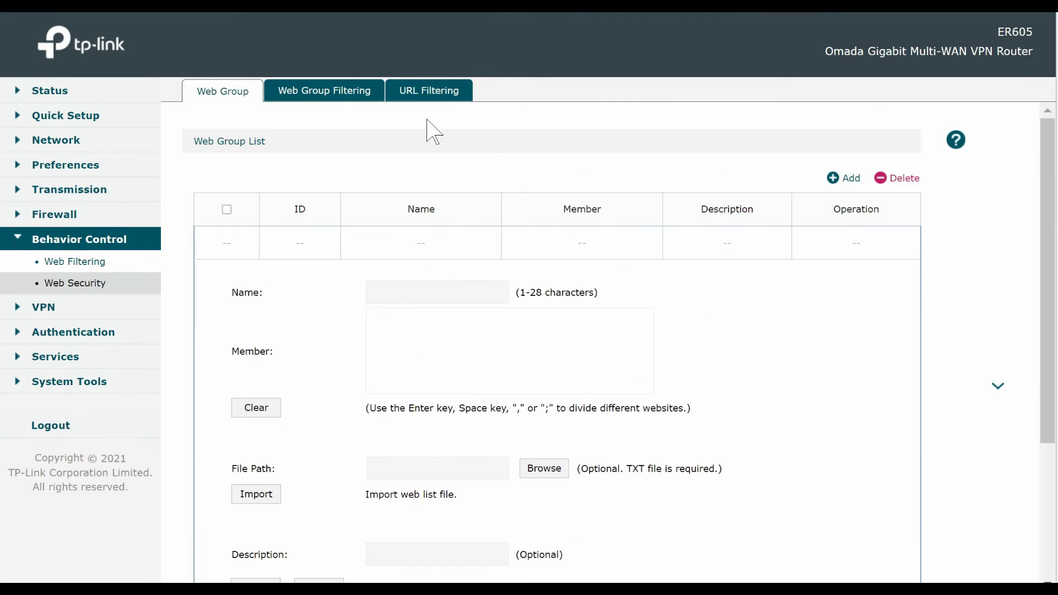
# Step: Go to Web Group Filtering and open the form for a new web filtering rule
pyautogui.click(317, 92)
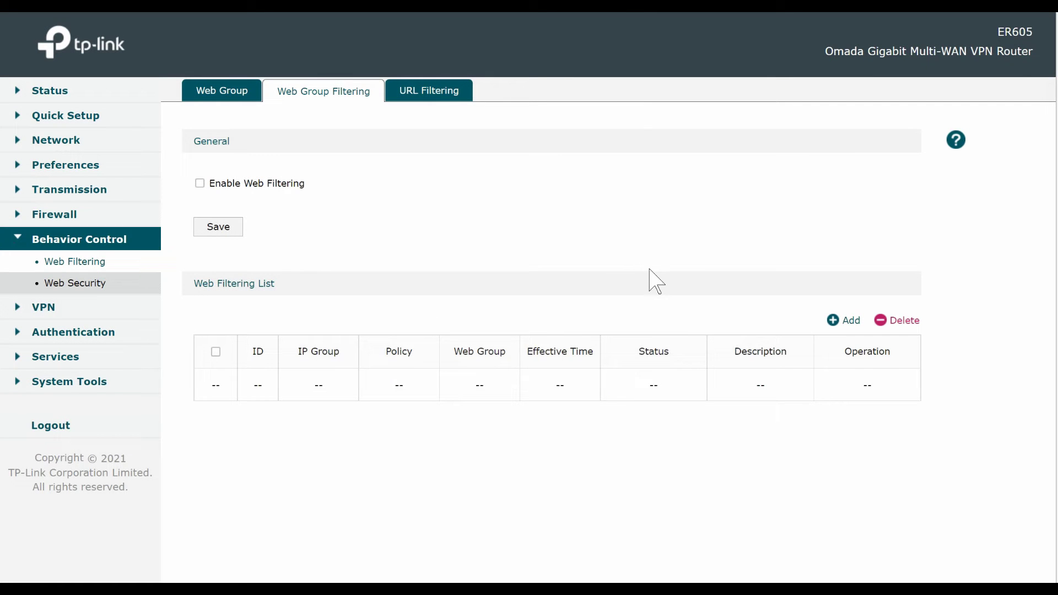
pyautogui.click(840, 320)
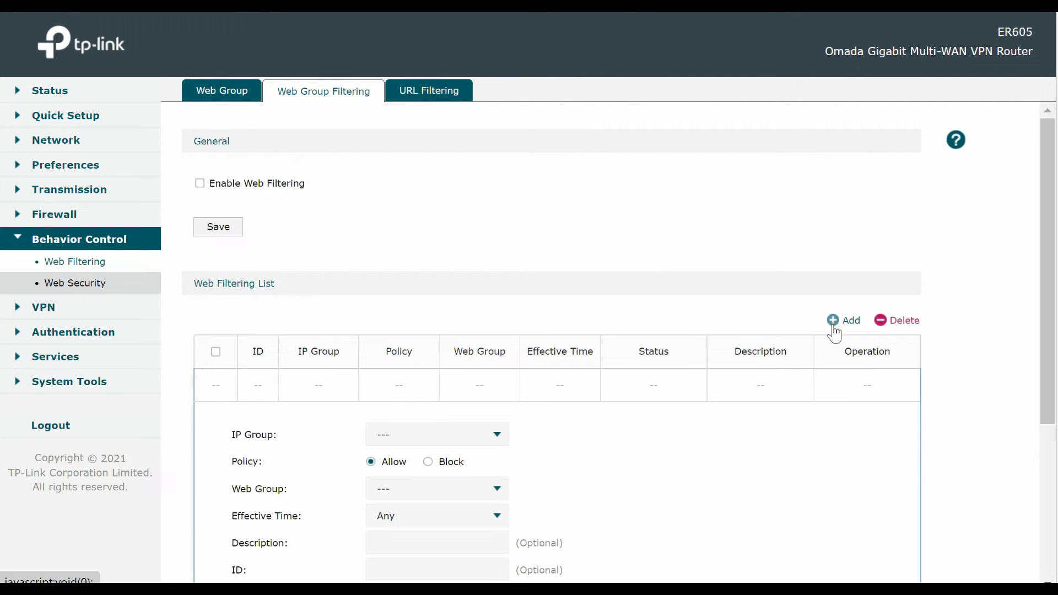
pyautogui.scroll(-2, 835, 386)
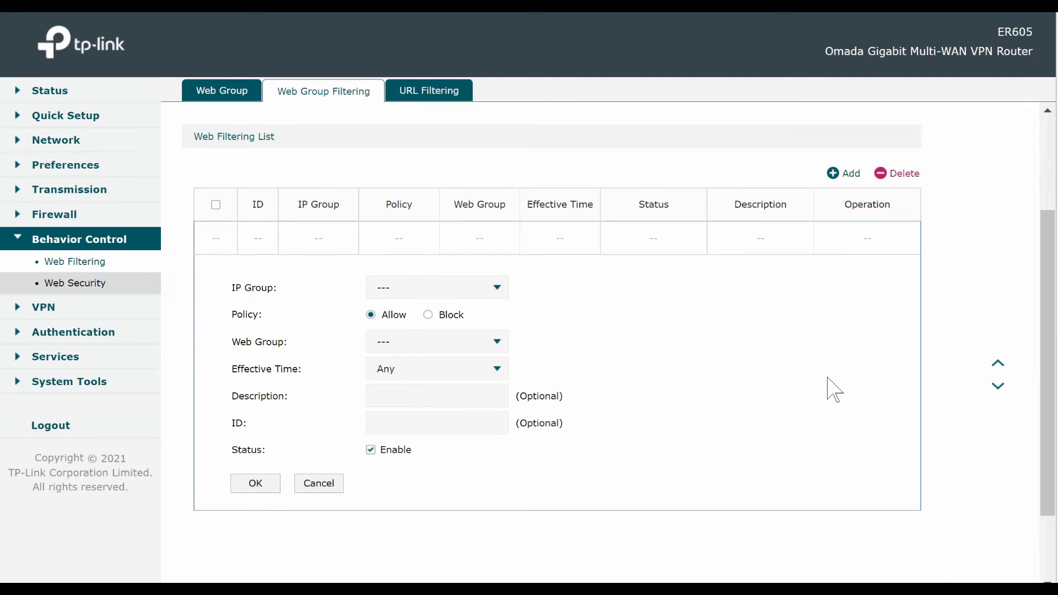
# Step: Inspect the IP group, web group and effective time choices of the new web filtering rule without changing them
pyautogui.click(461, 289)
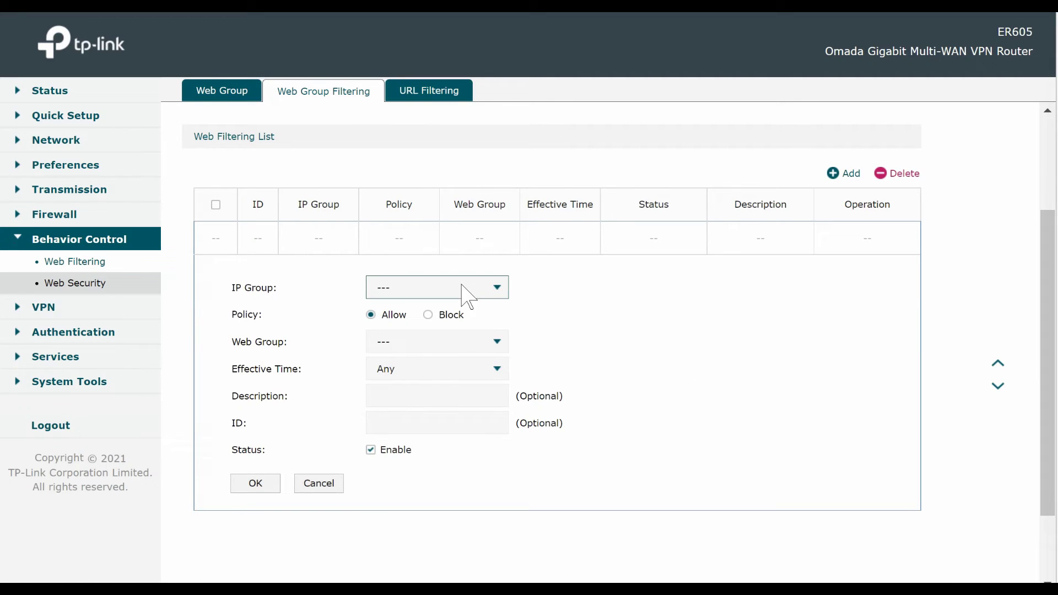
pyautogui.click(663, 301)
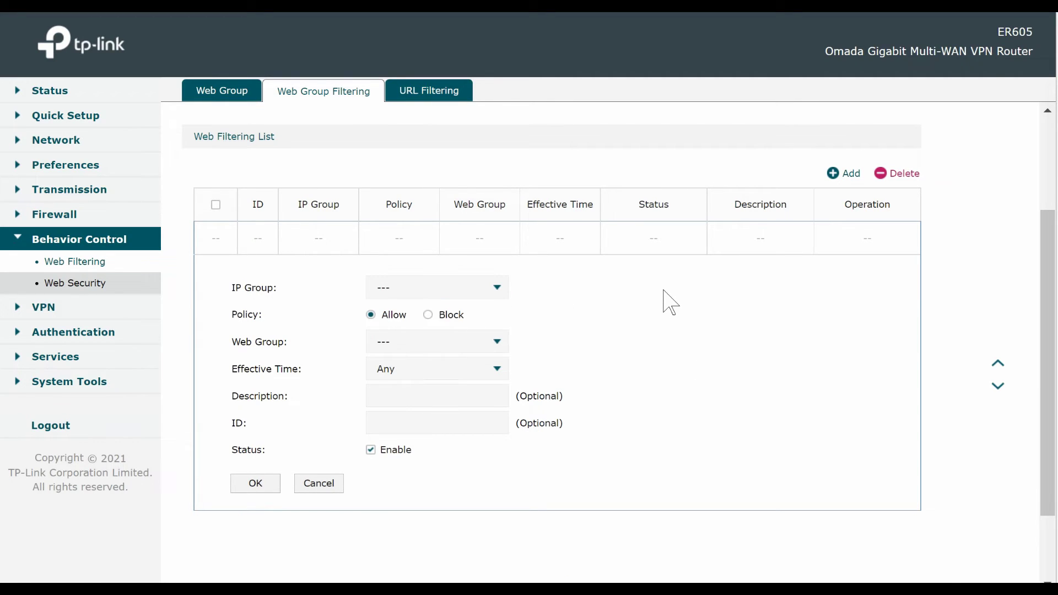
pyautogui.click(498, 343)
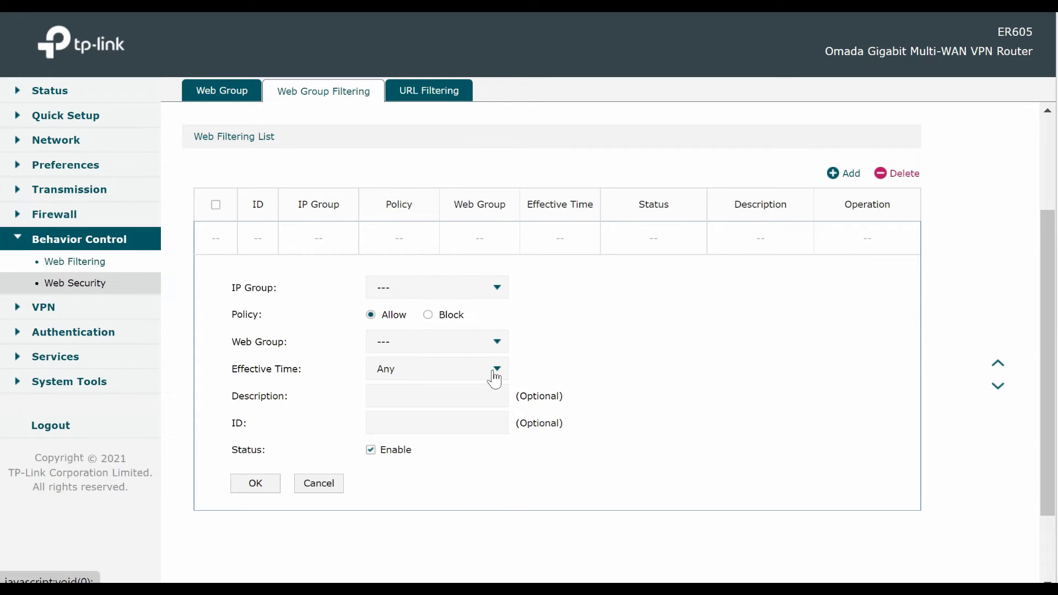
pyautogui.click(495, 376)
pyautogui.click(623, 379)
pyautogui.scroll(3, 657, 366)
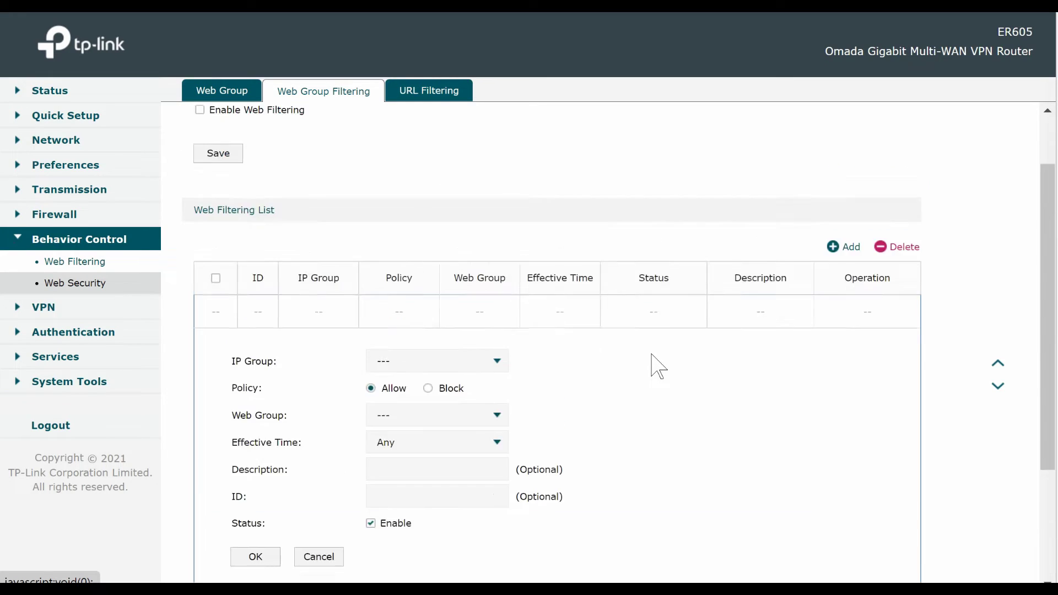
# Step: Go to URL Filtering, open the form for a new rule and review its policy, mode and filtering content fields
pyautogui.click(438, 97)
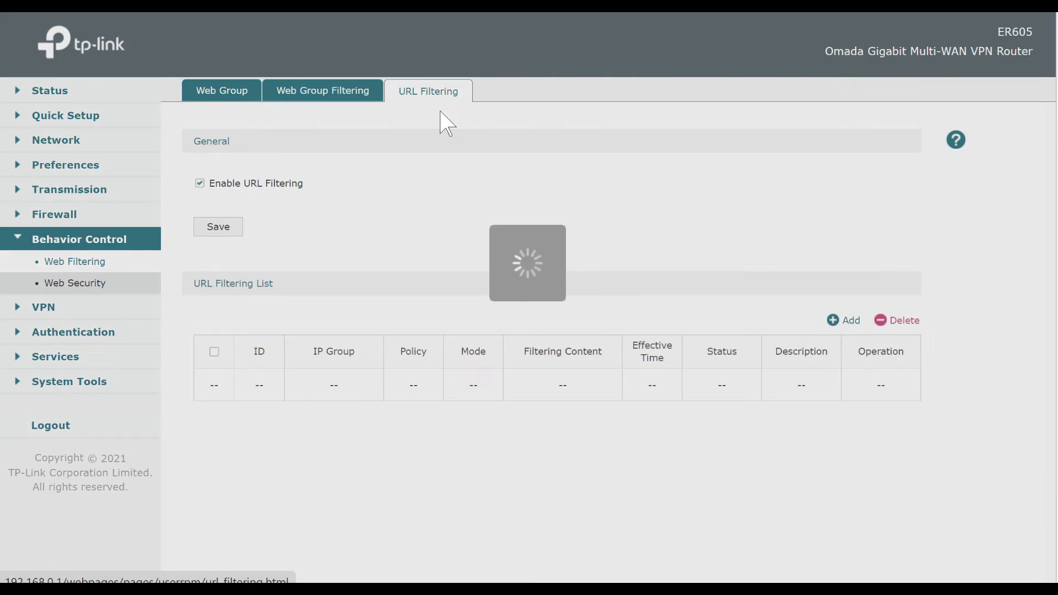
pyautogui.click(834, 320)
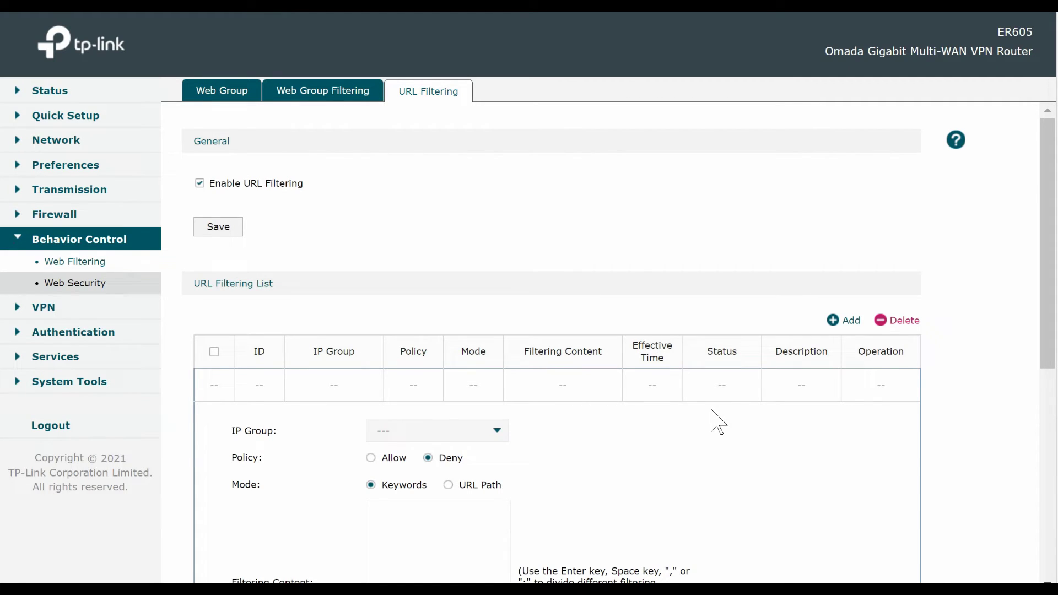
pyautogui.scroll(-1, 717, 421)
pyautogui.scroll(-1, 482, 364)
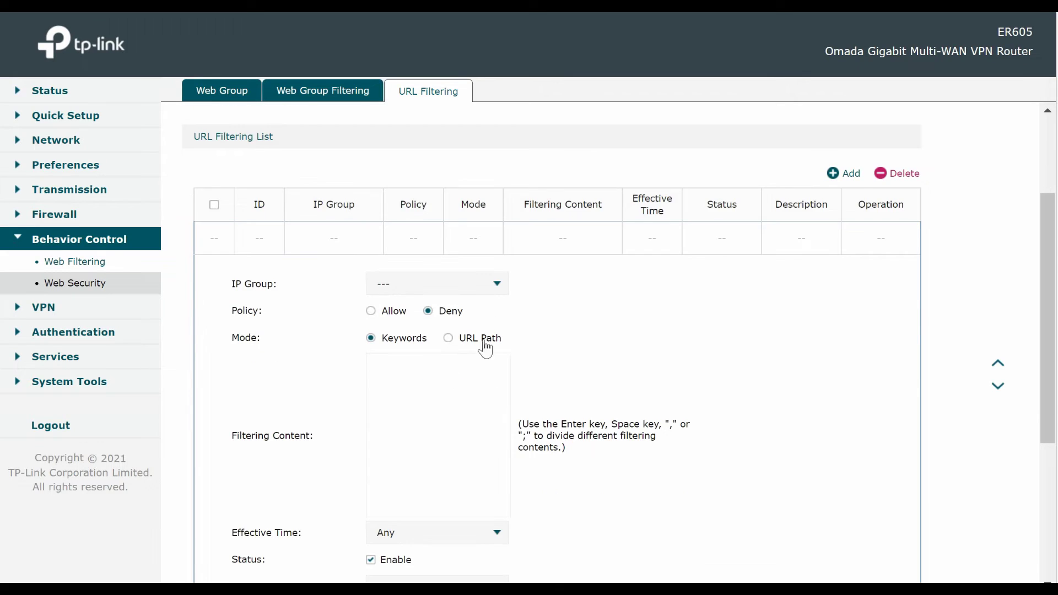
pyautogui.scroll(-2, 506, 303)
pyautogui.scroll(1, 503, 292)
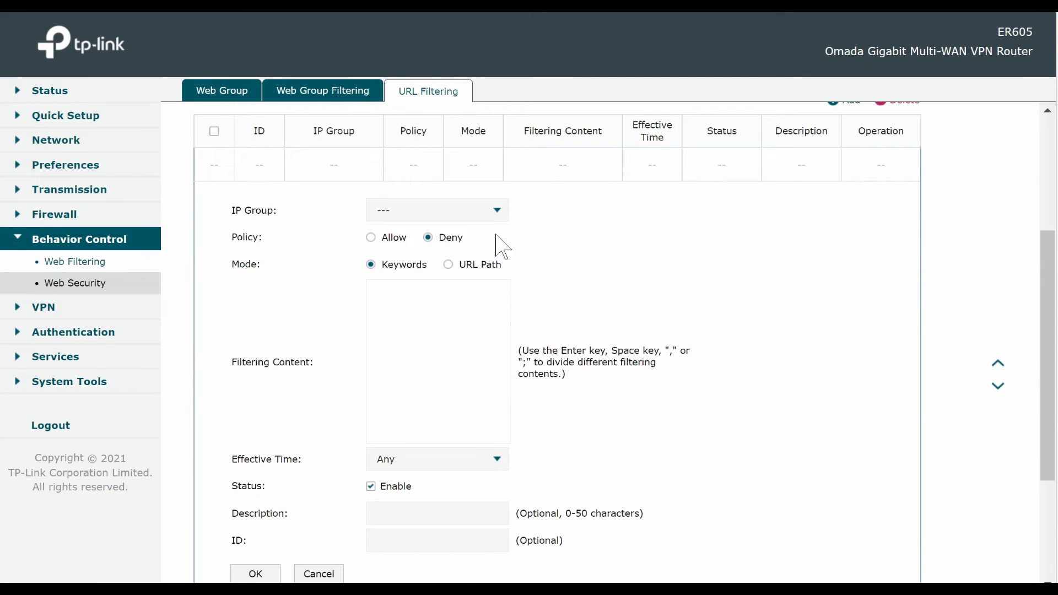
# Step: Inspect the IP group and effective time choices of the new URL filtering rule without selecting any
pyautogui.click(494, 208)
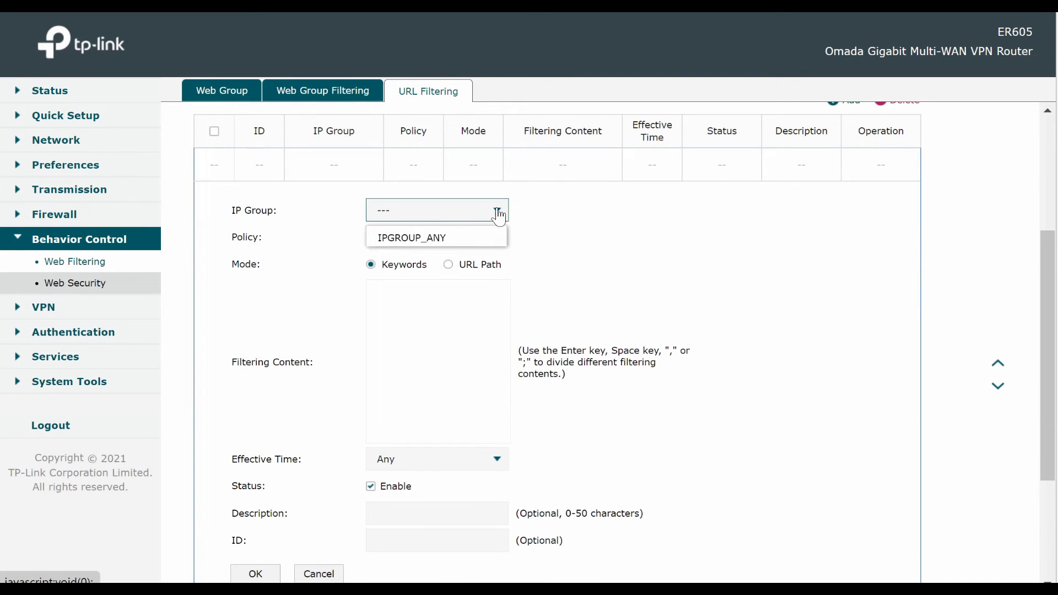
pyautogui.click(628, 275)
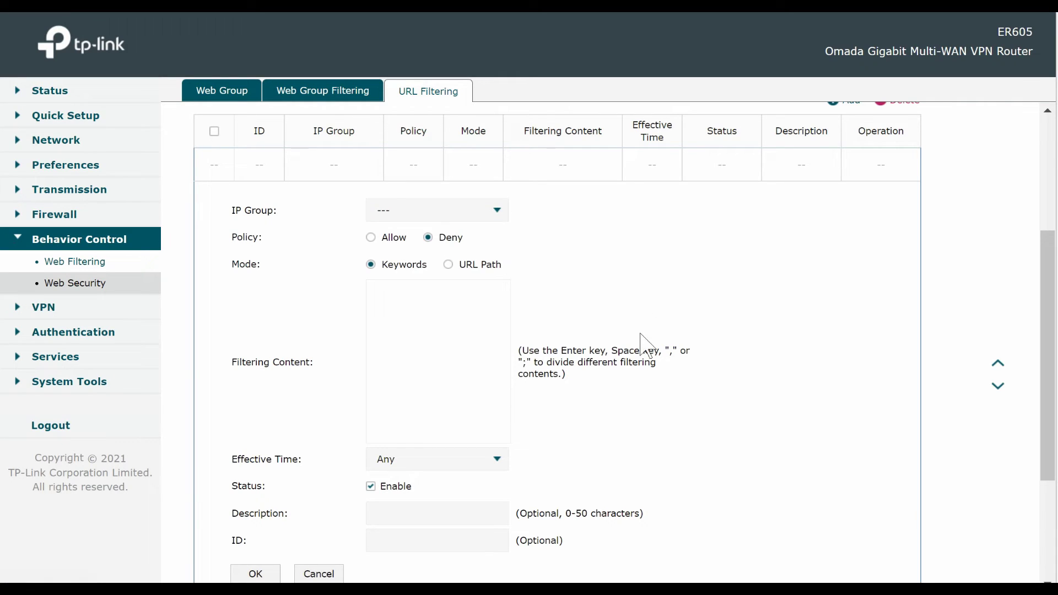
pyautogui.scroll(-1, 650, 378)
pyautogui.click(497, 390)
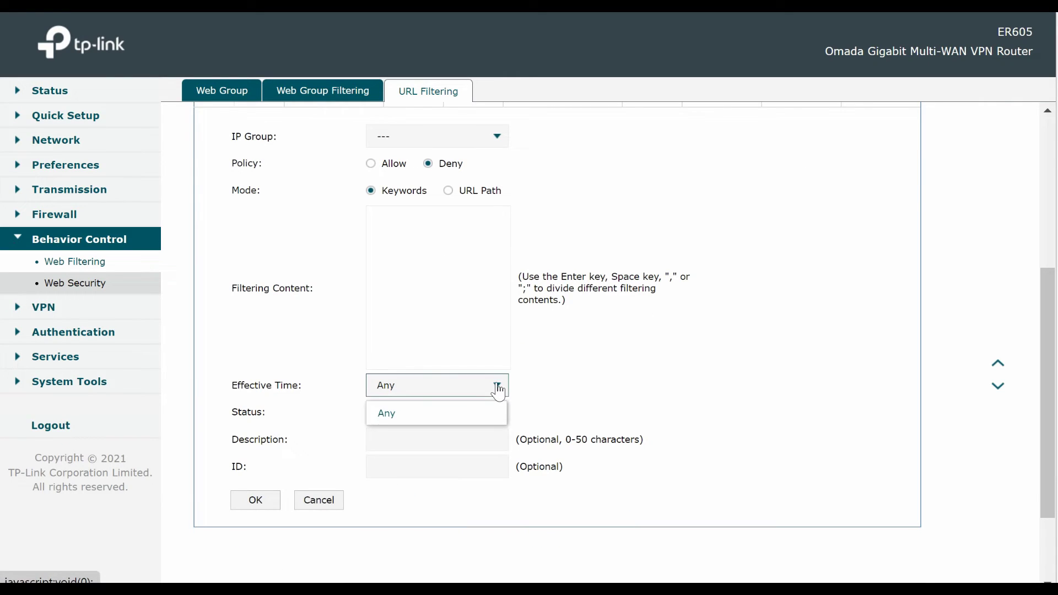
pyautogui.click(612, 360)
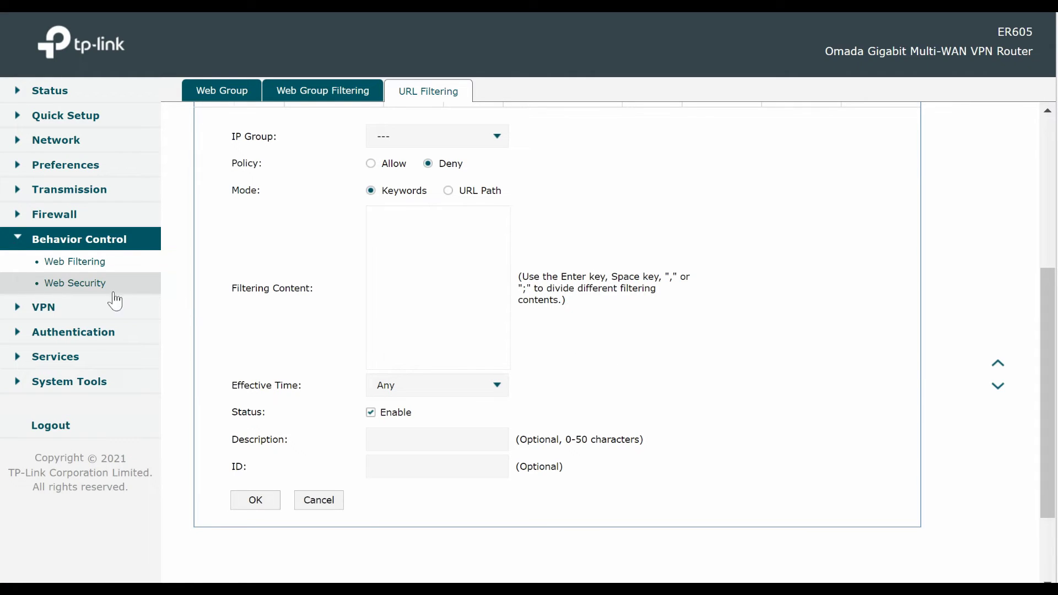
# Step: Go to Web Security under Behavior Control and review the form for a new web security rule
pyautogui.click(94, 288)
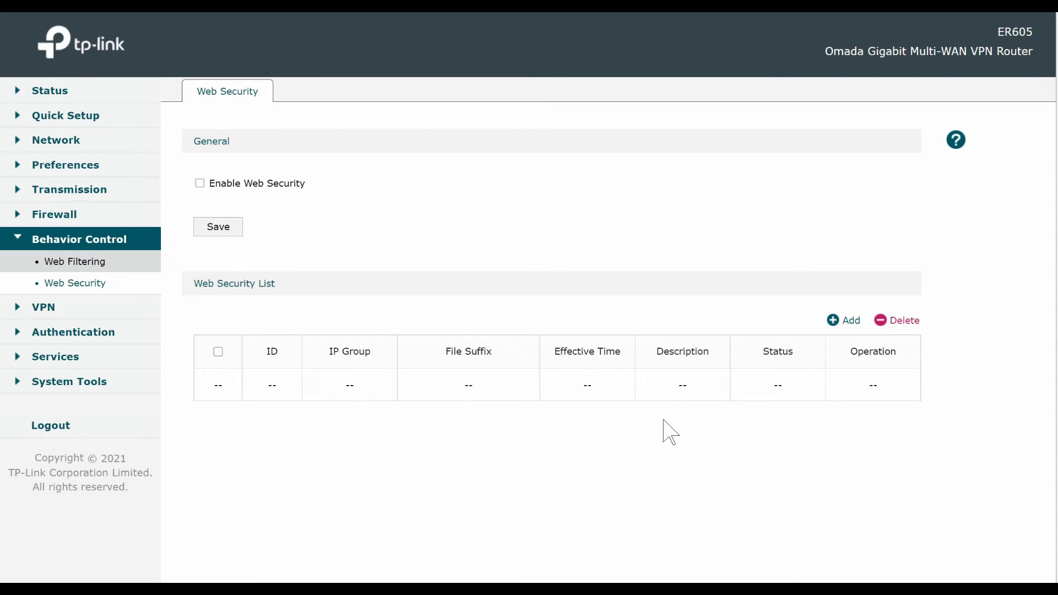
pyautogui.click(842, 323)
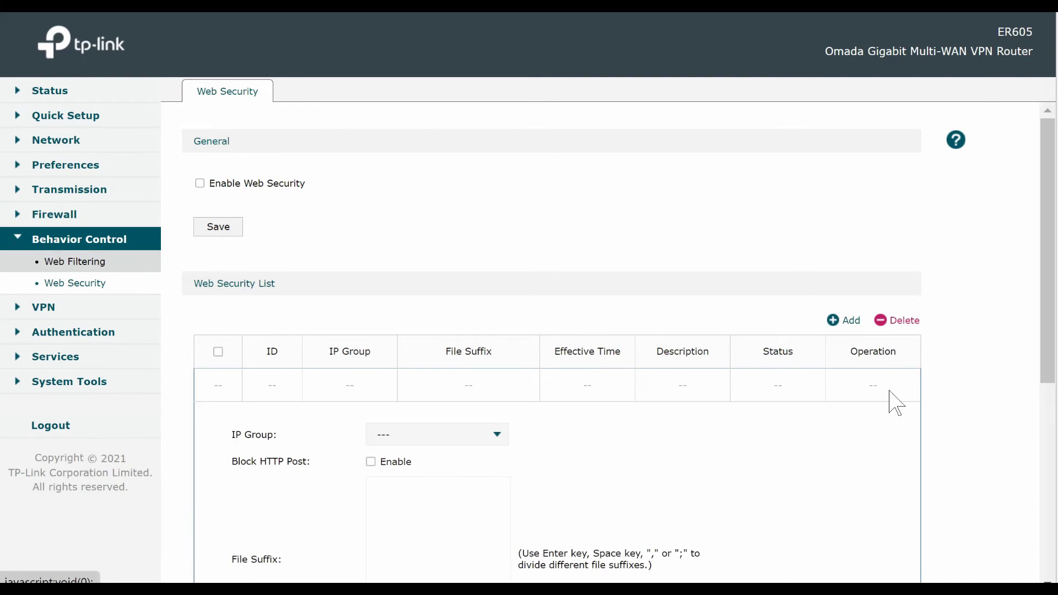
pyautogui.scroll(-1, 897, 412)
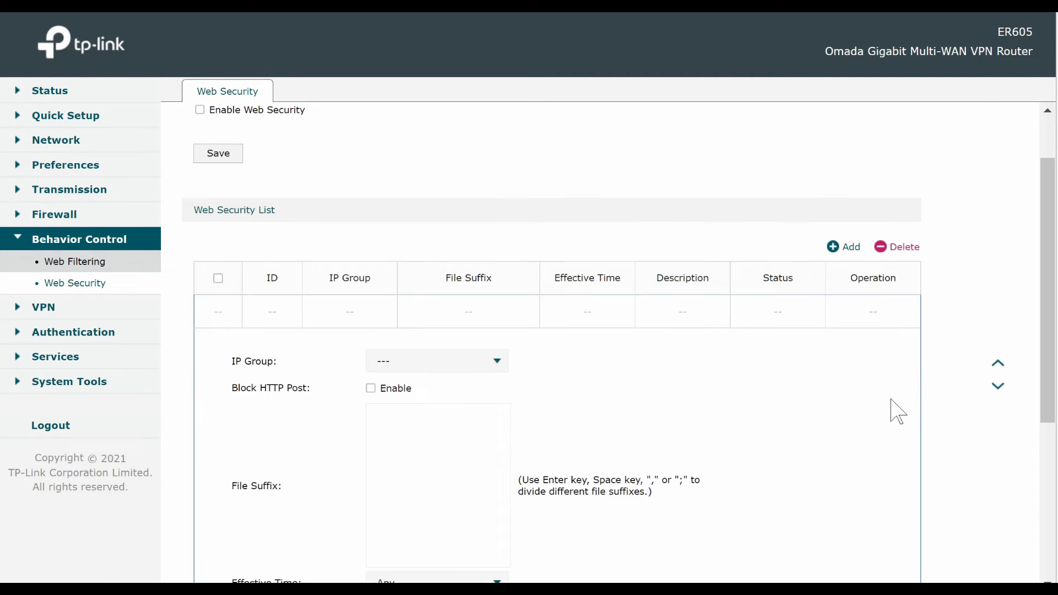
pyautogui.scroll(-1, 897, 412)
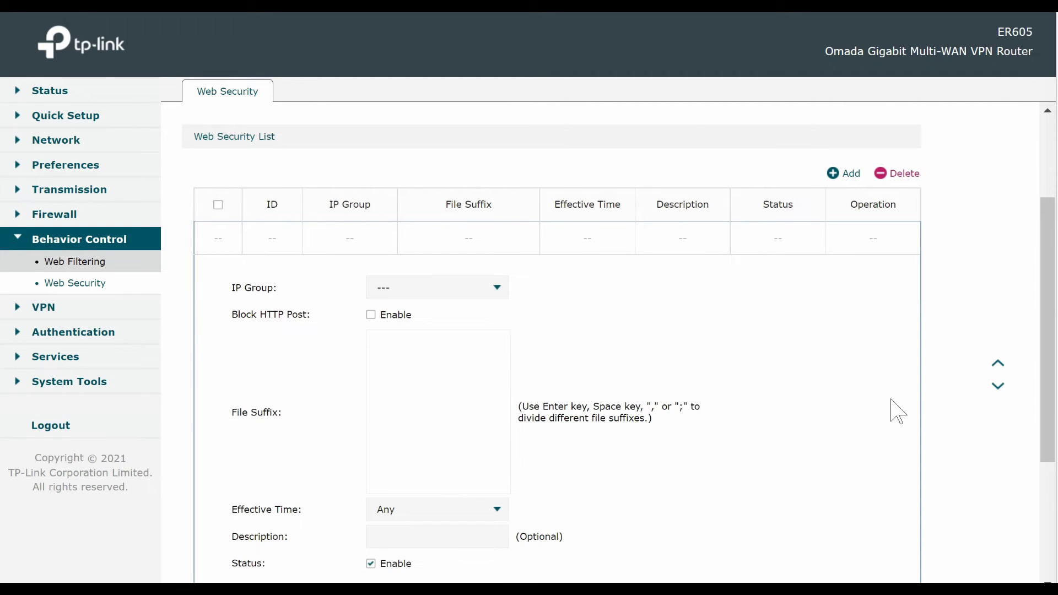
pyautogui.scroll(-1, 897, 412)
# Step: Inspect the IP group and effective time choices of the new web security rule without changing them
pyautogui.click(453, 222)
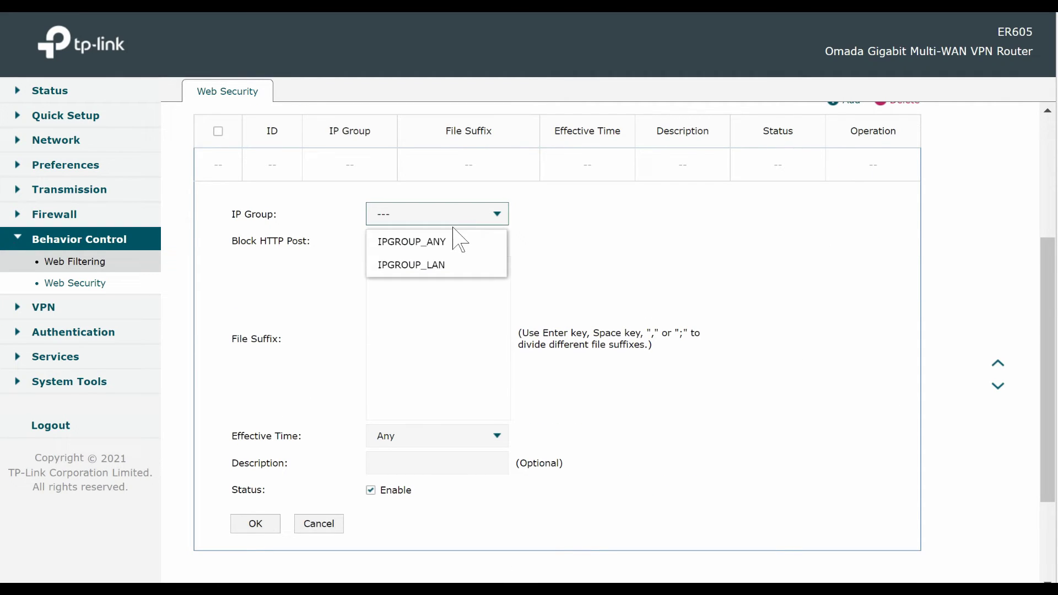
pyautogui.click(621, 219)
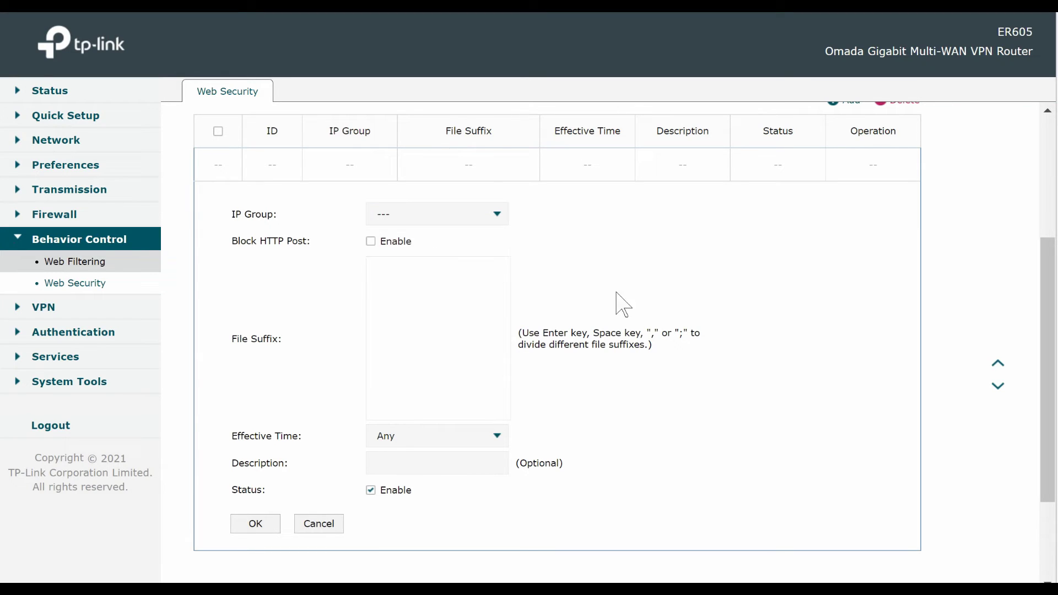
pyautogui.click(500, 439)
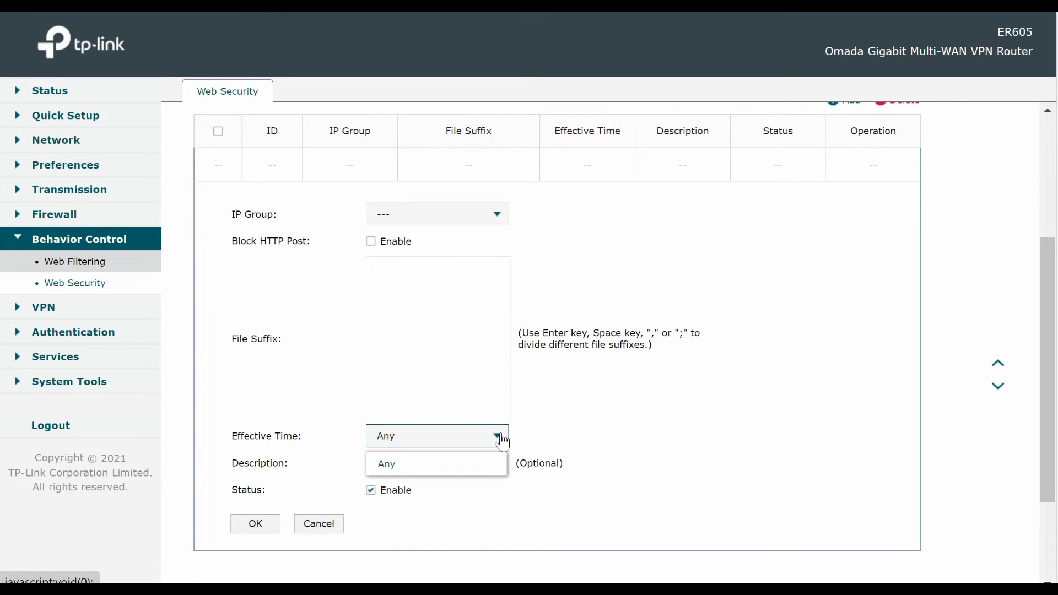
pyautogui.click(502, 440)
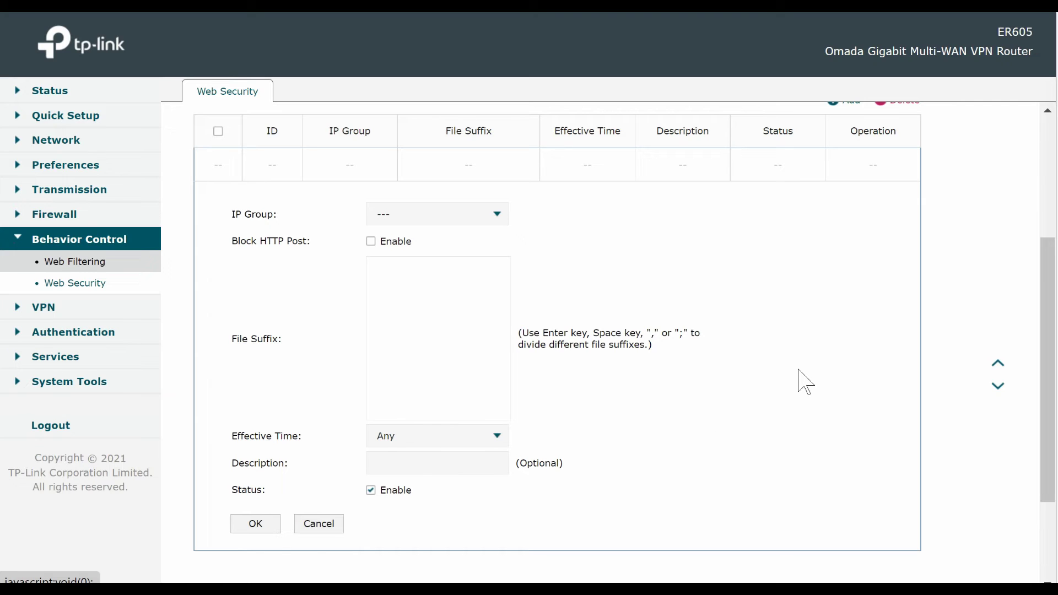
# Step: Go to IPsec under VPN and open the form for a new IPsec policy
pyautogui.click(77, 311)
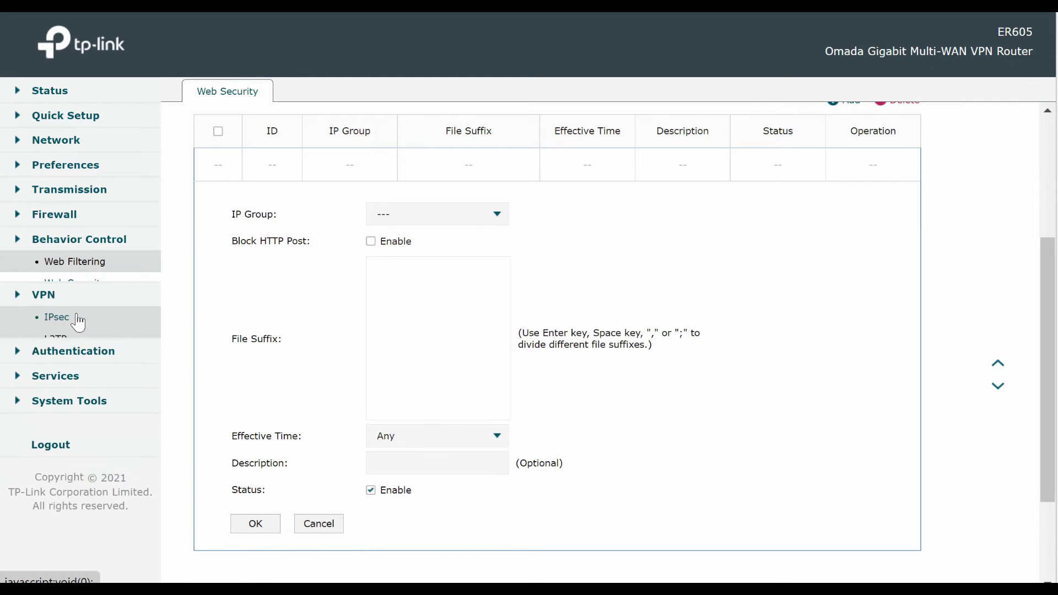
pyautogui.click(60, 286)
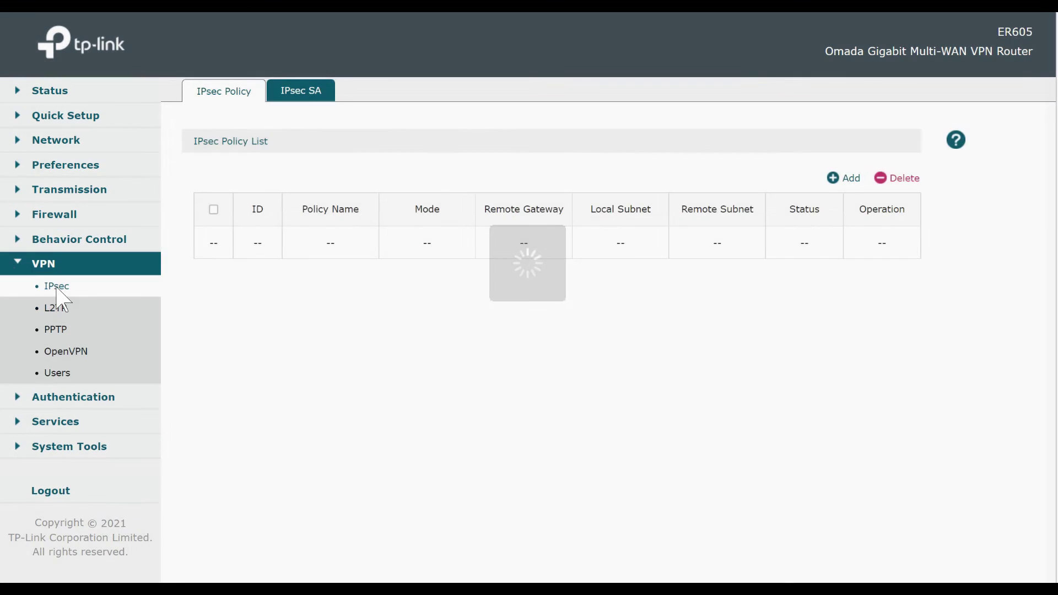
pyautogui.click(841, 181)
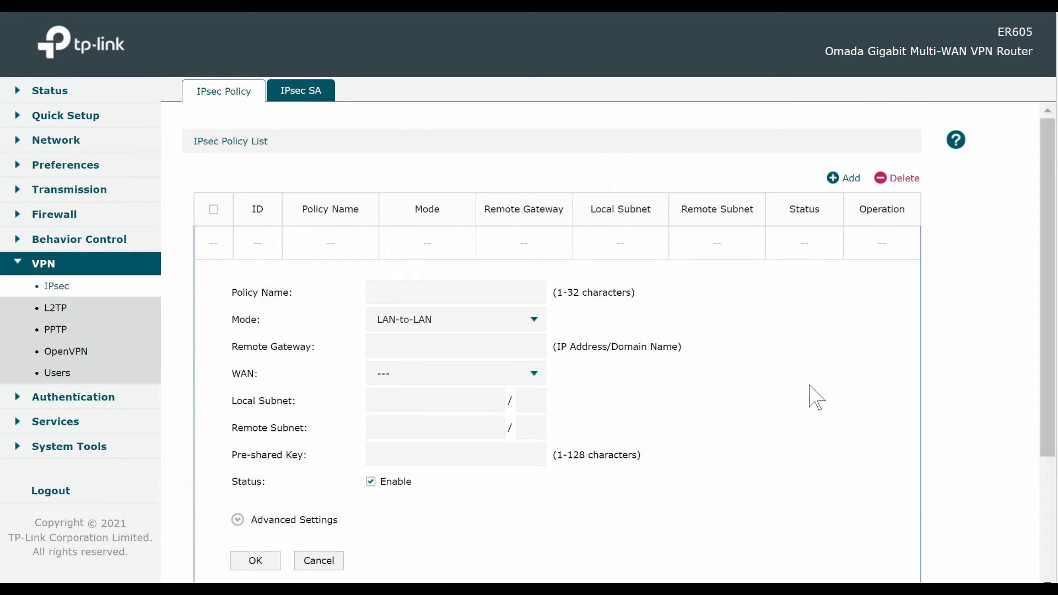
pyautogui.scroll(-1, 809, 394)
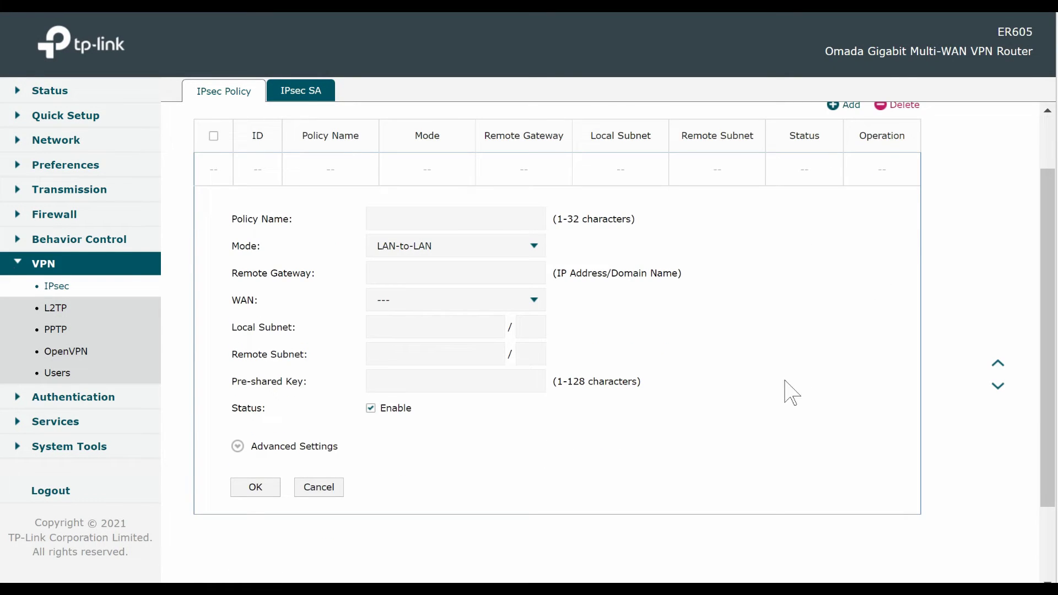
# Step: Inspect the mode and WAN choices of the new IPsec policy without changing them, and view the IPsec SA list
pyautogui.click(534, 246)
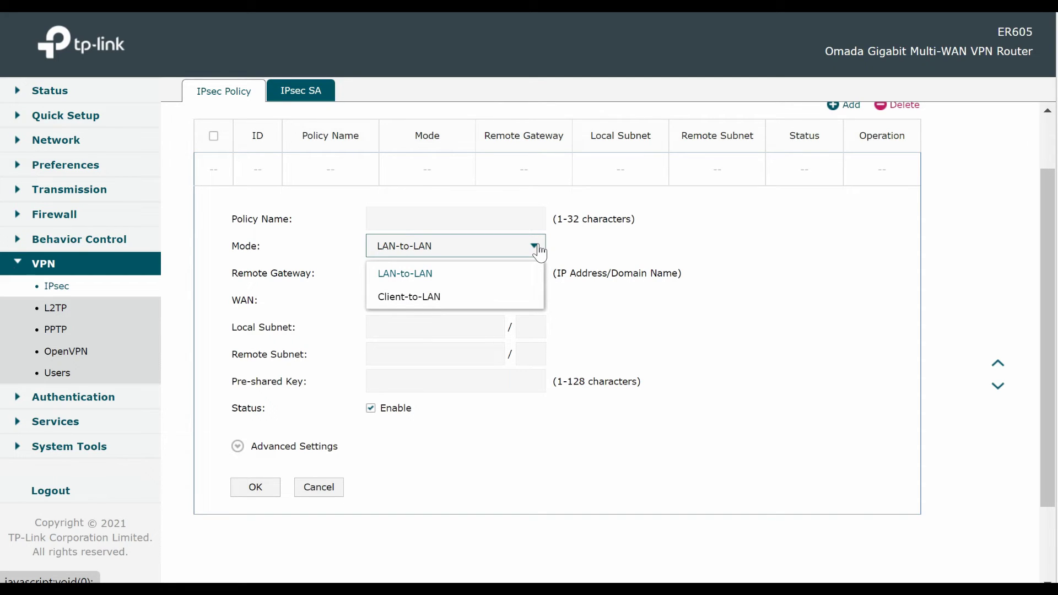
pyautogui.click(538, 248)
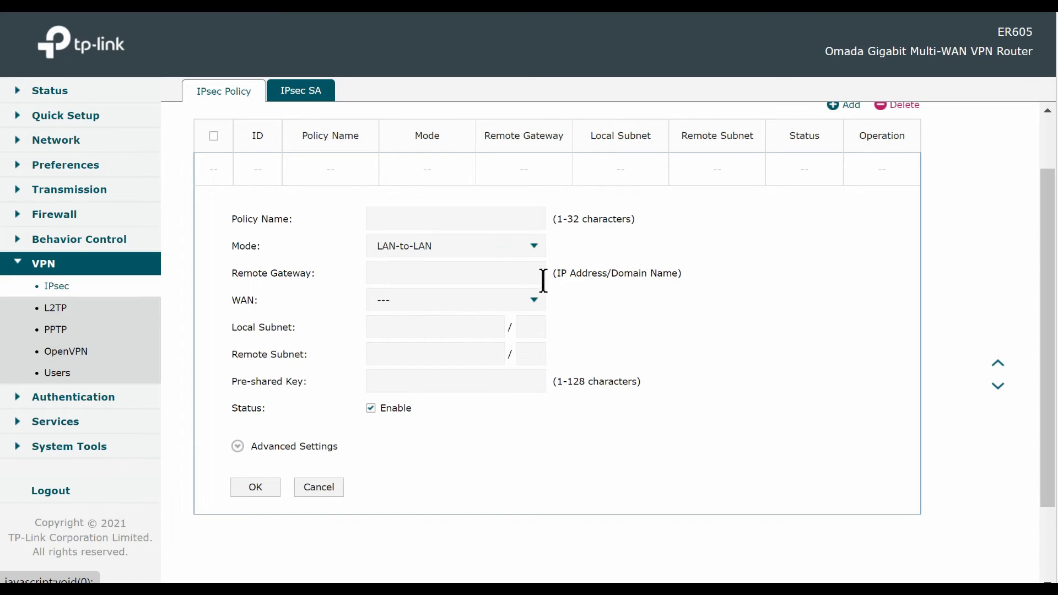
pyautogui.click(536, 301)
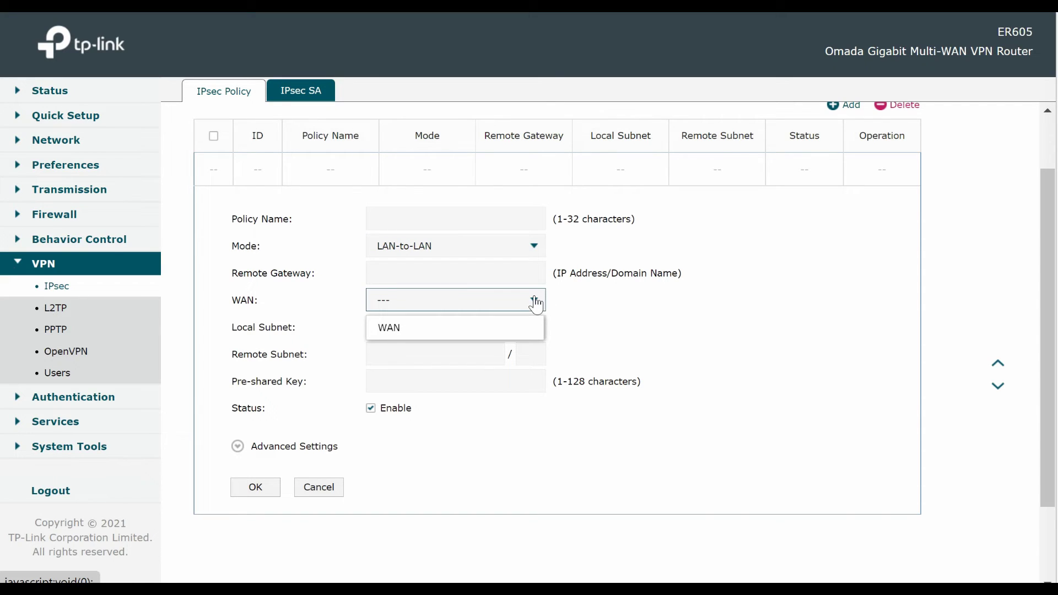
pyautogui.click(536, 301)
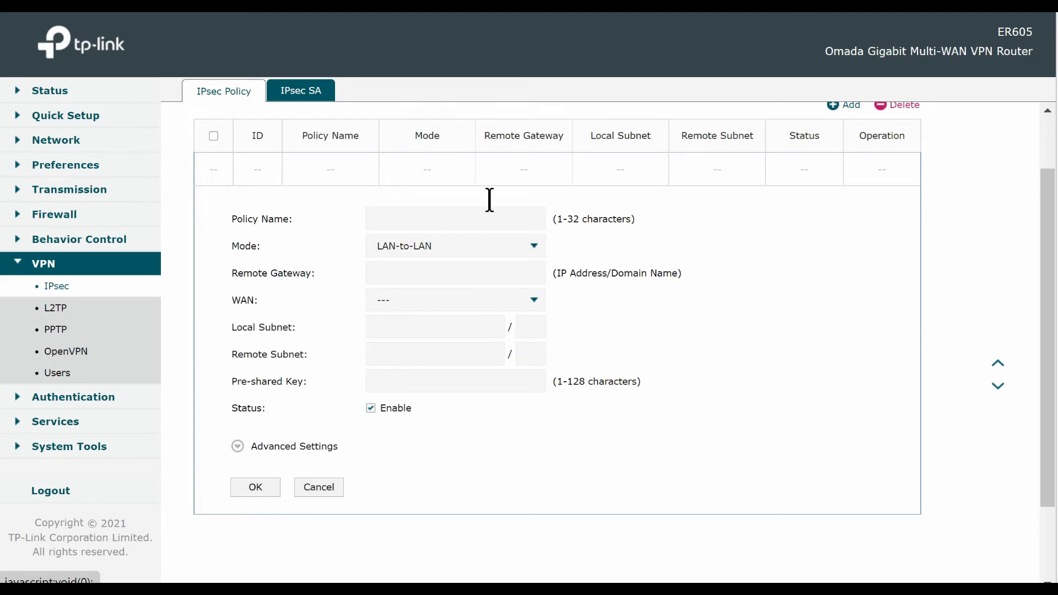
pyautogui.click(314, 96)
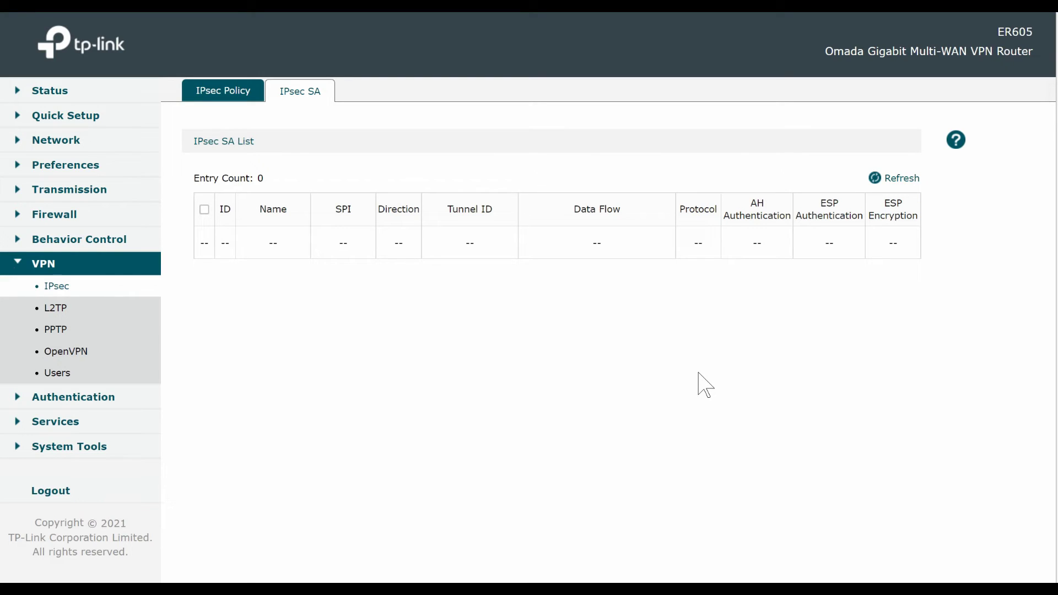
# Step: Go to L2TP under VPN and inspect the WAN and IPsec encryption choices for a new L2TP server without changing them
pyautogui.click(54, 312)
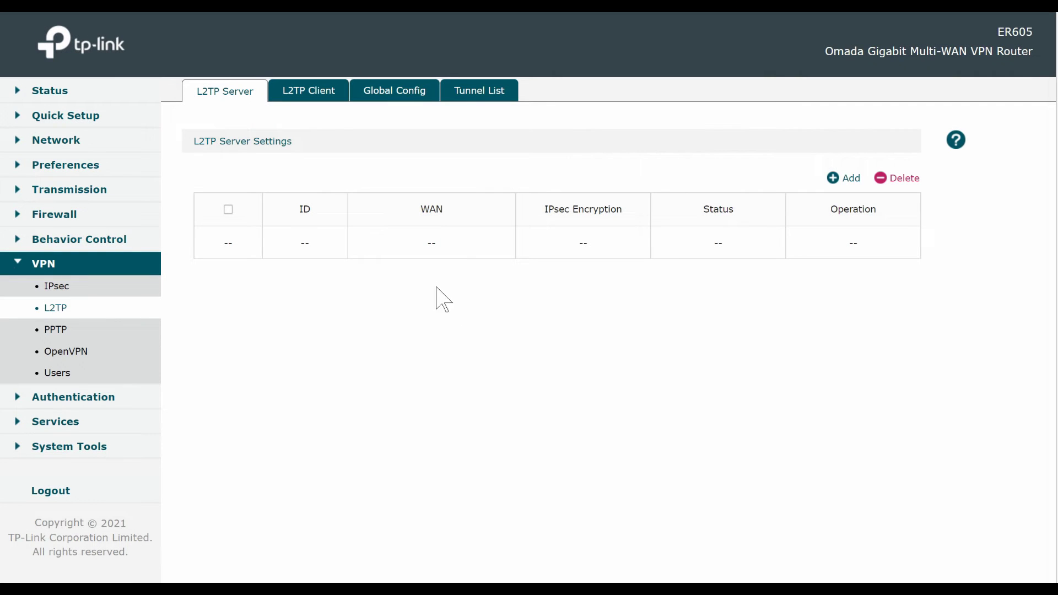
pyautogui.click(833, 178)
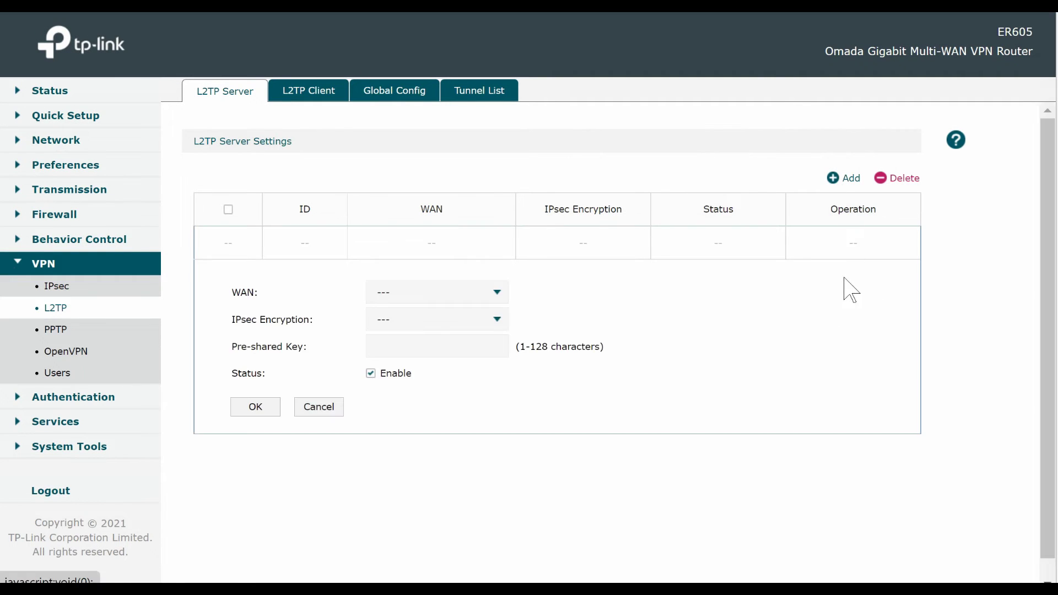
pyautogui.click(495, 294)
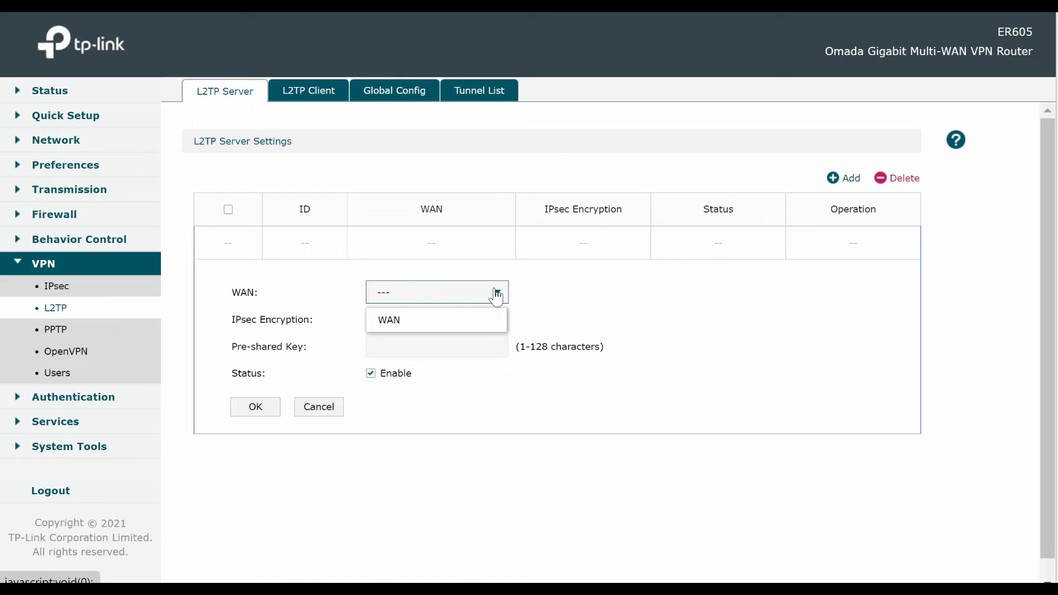
pyautogui.click(496, 293)
pyautogui.click(486, 323)
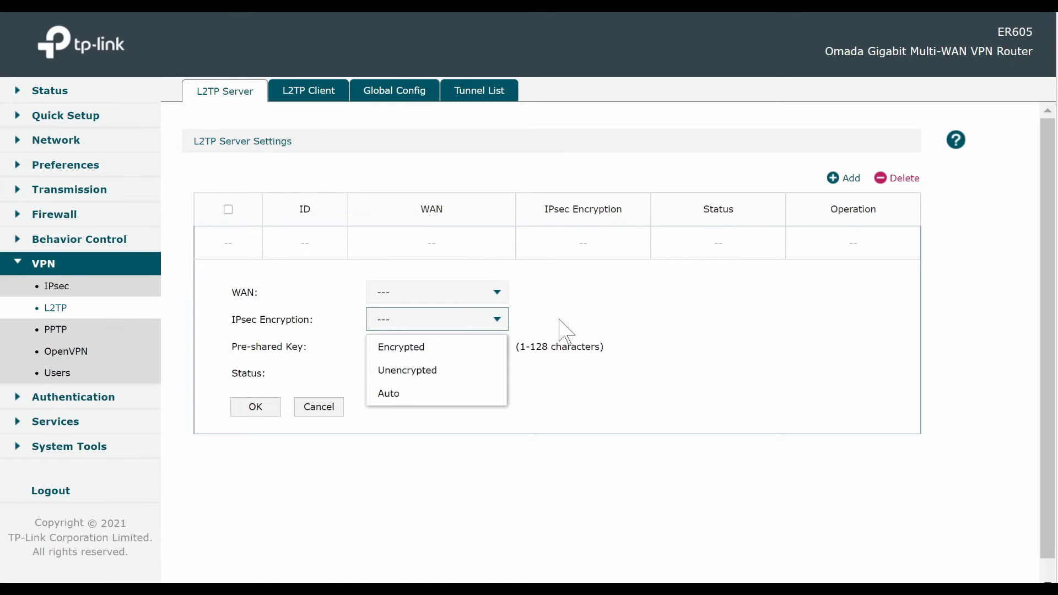
pyautogui.click(606, 323)
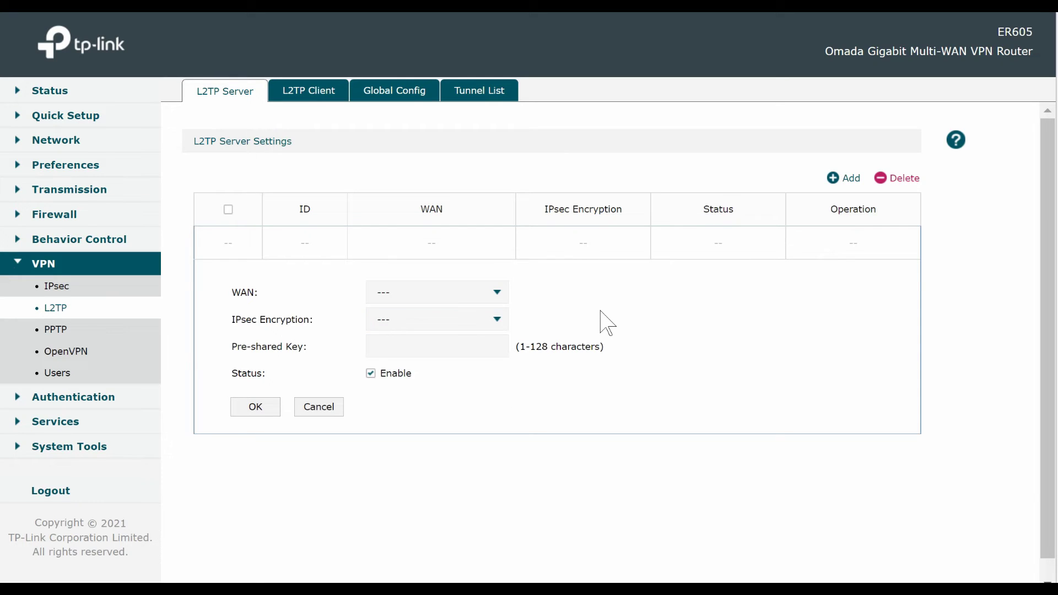
# Step: Open the form for a new L2TP client and inspect its fields and its WAN and IPsec encryption choices without changing them
pyautogui.click(307, 93)
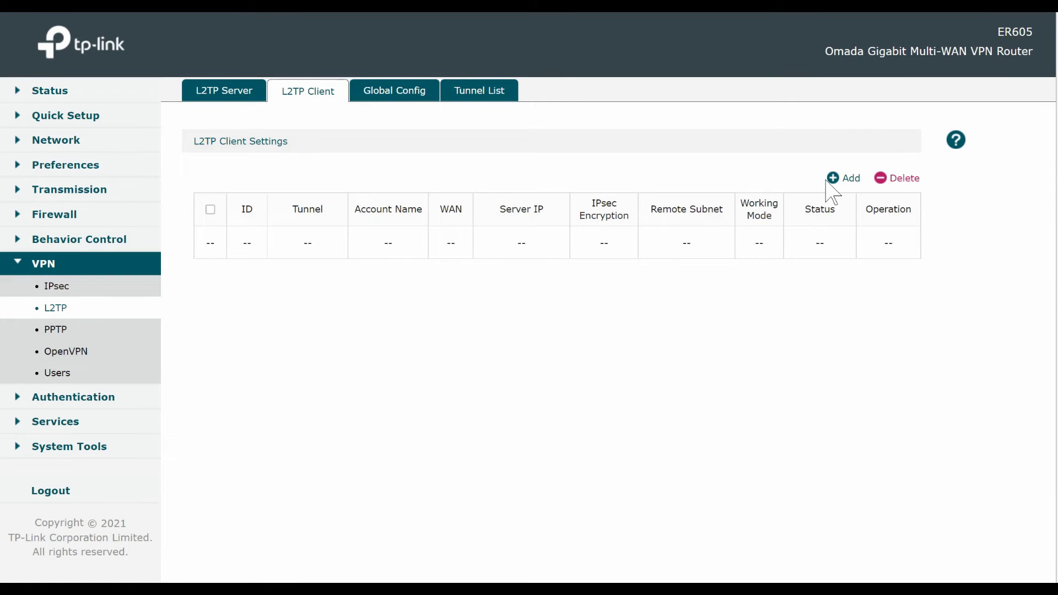
pyautogui.click(836, 179)
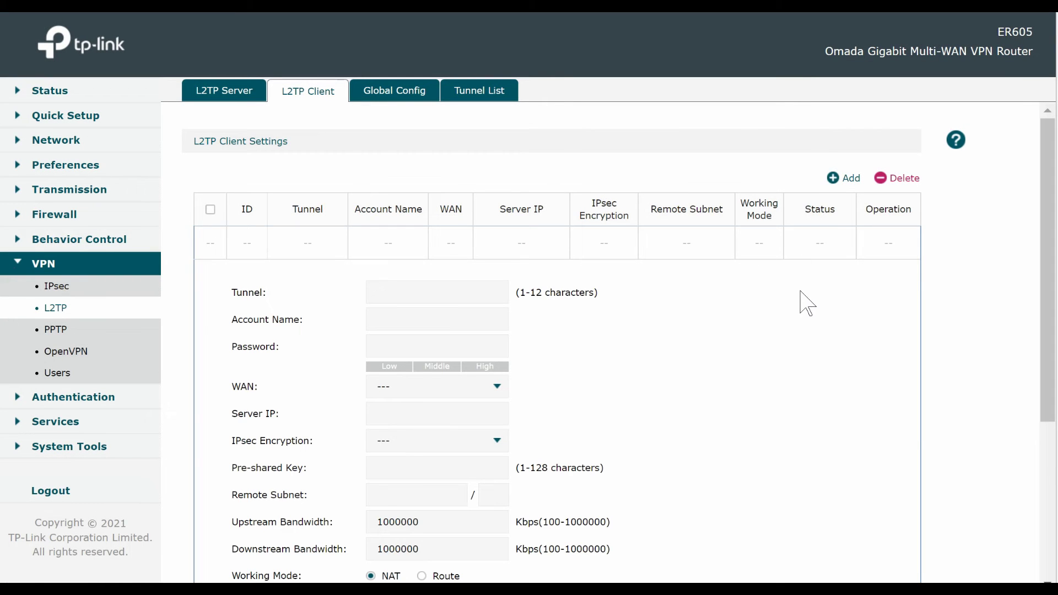
pyautogui.scroll(-2, 804, 302)
pyautogui.scroll(-2, 799, 301)
pyautogui.scroll(2, 800, 300)
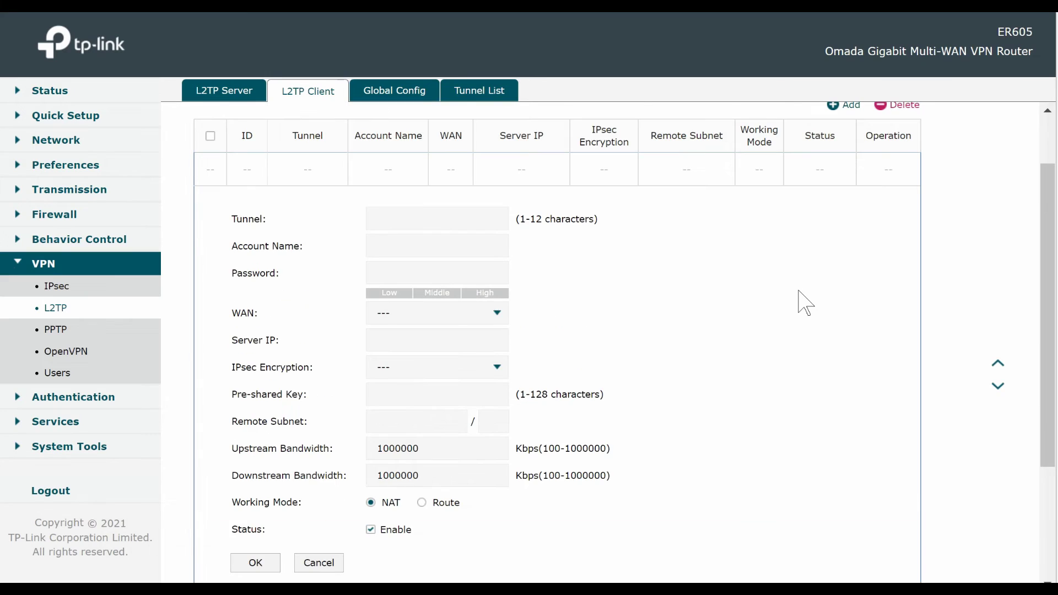
pyautogui.click(494, 314)
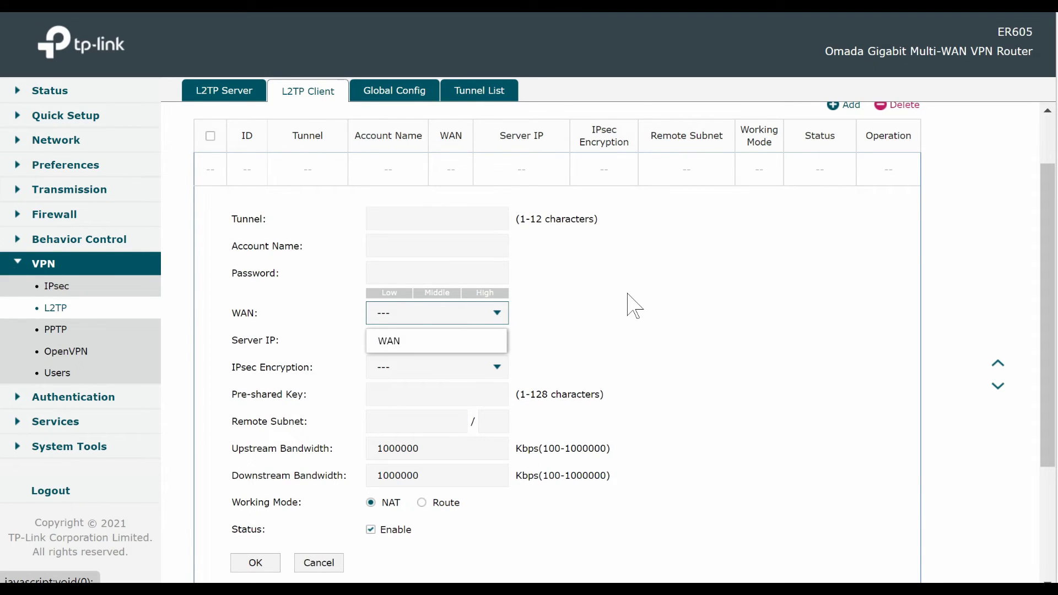
pyautogui.click(497, 368)
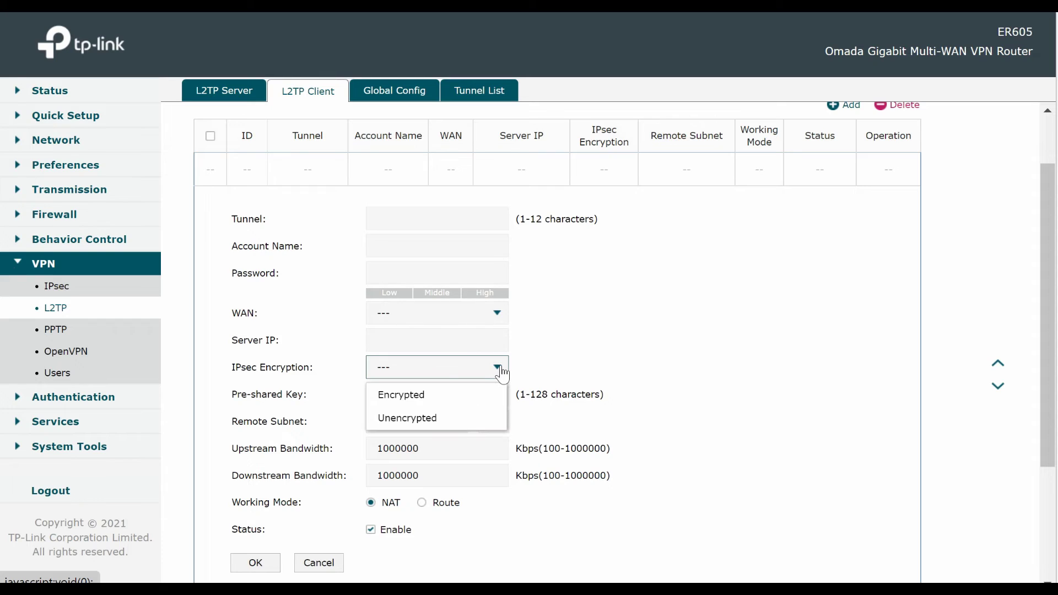
pyautogui.click(642, 320)
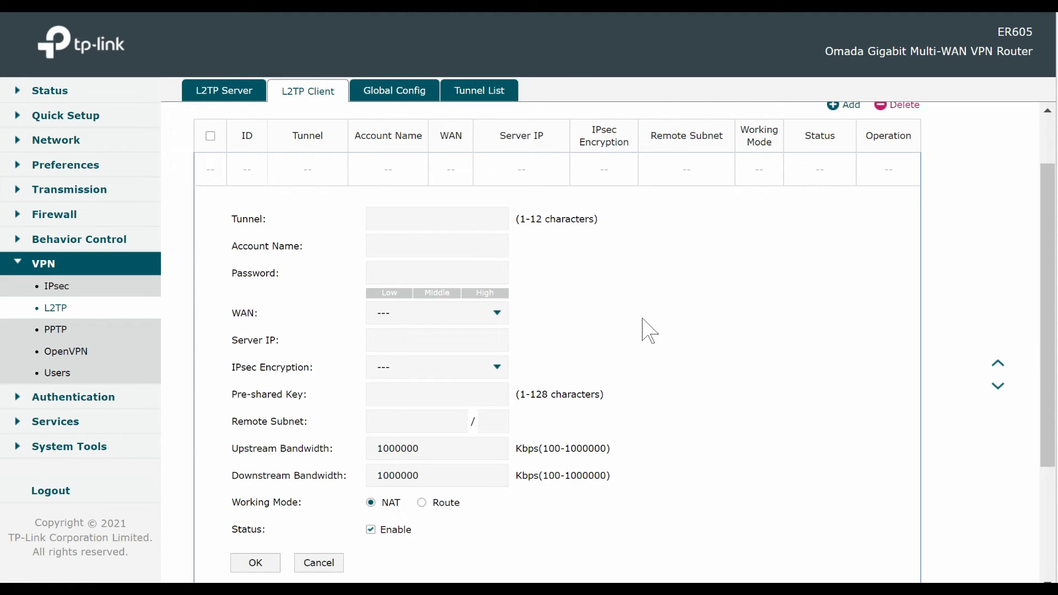
# Step: View the L2TP global configuration and the L2TP tunnel list
pyautogui.click(382, 92)
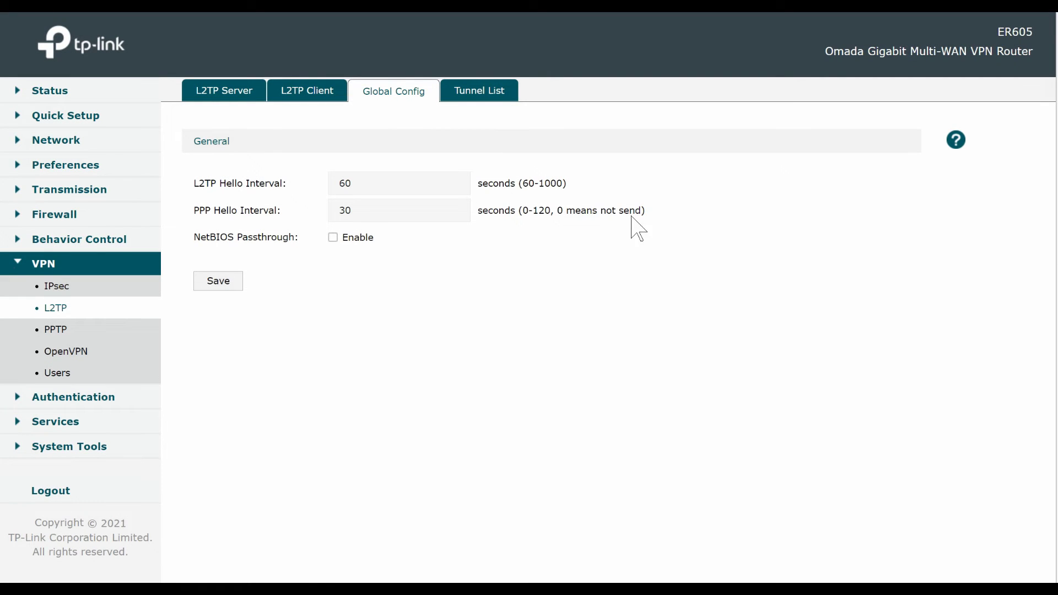
pyautogui.click(488, 94)
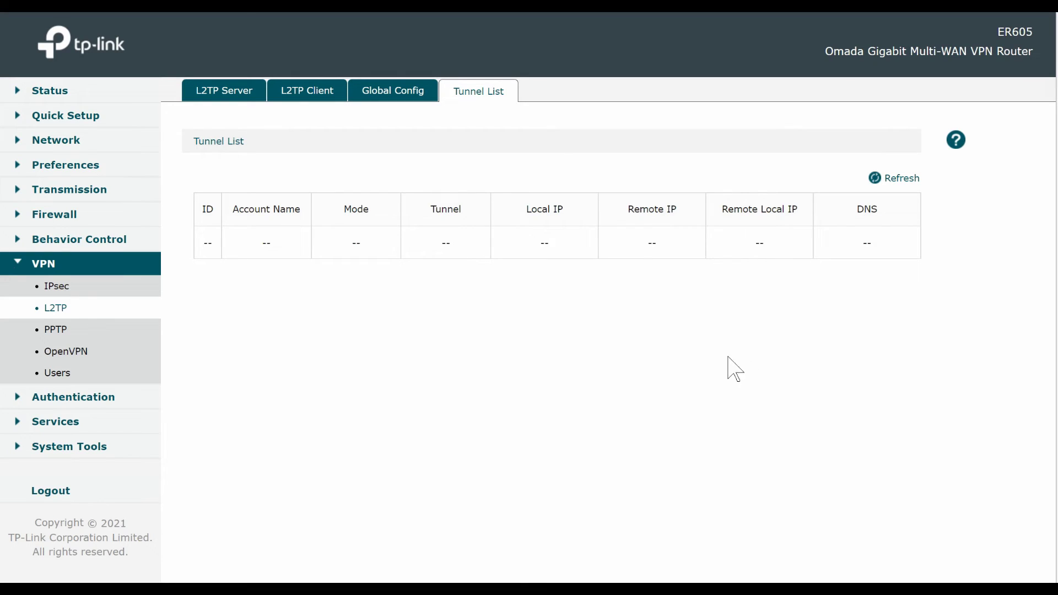
# Step: Go to PPTP under VPN and inspect the WAN and MPPE encryption choices for a new PPTP server without changing them
pyautogui.click(69, 334)
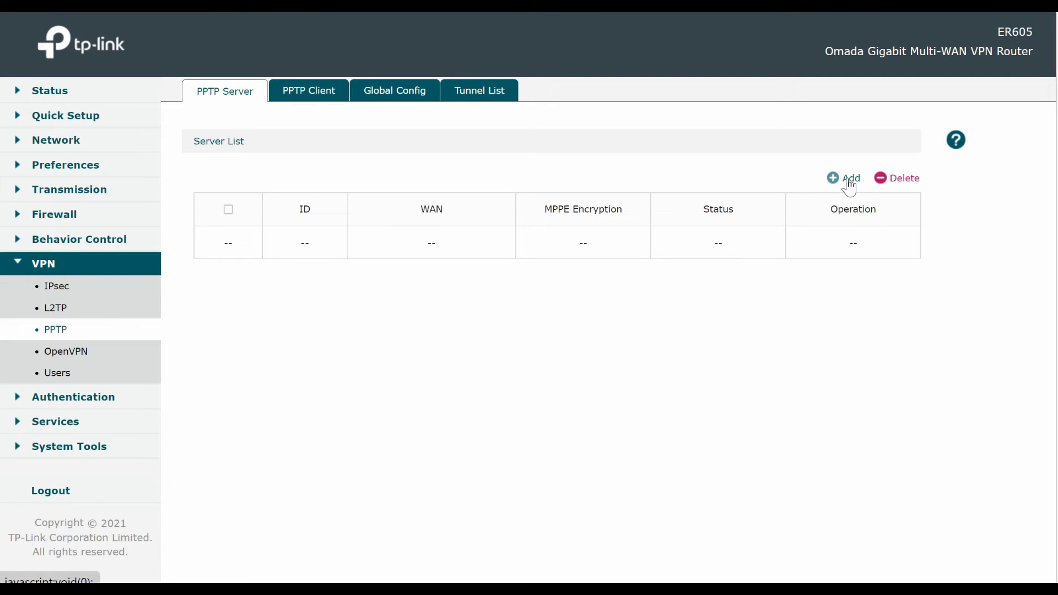
pyautogui.click(843, 178)
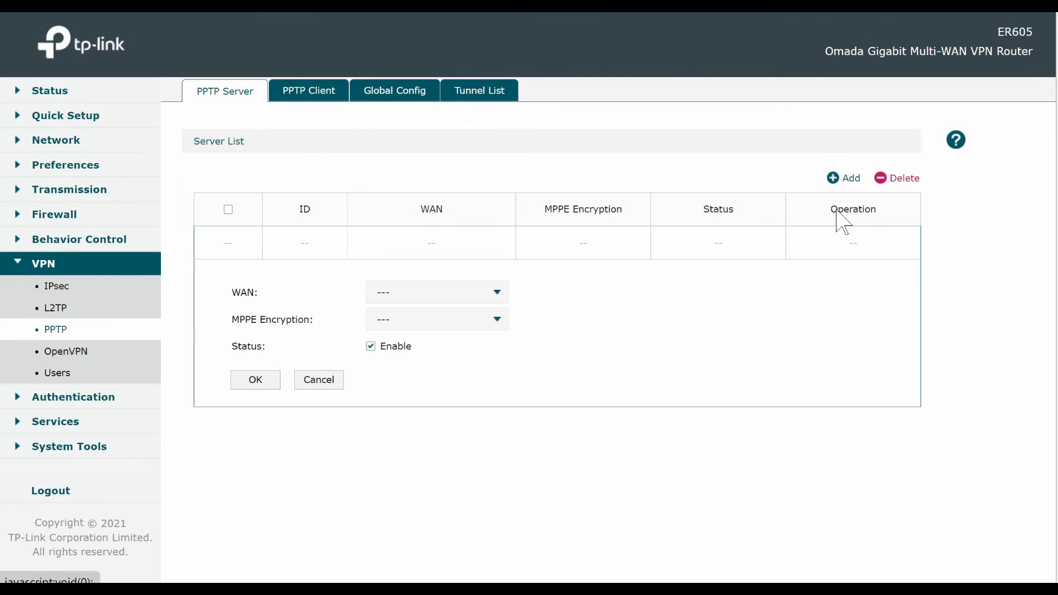
pyautogui.click(485, 295)
pyautogui.click(484, 292)
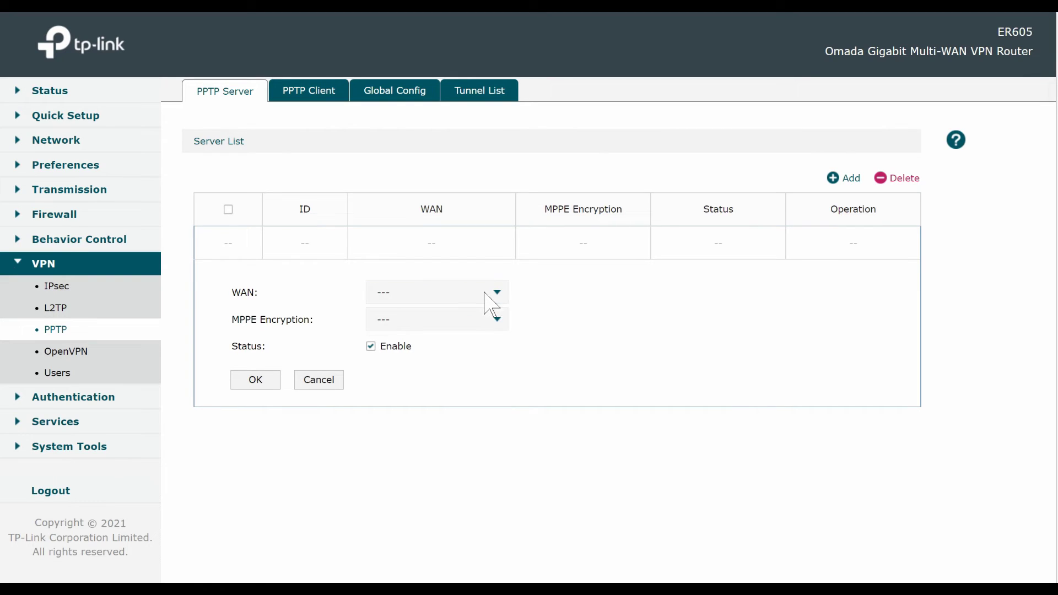
pyautogui.click(485, 321)
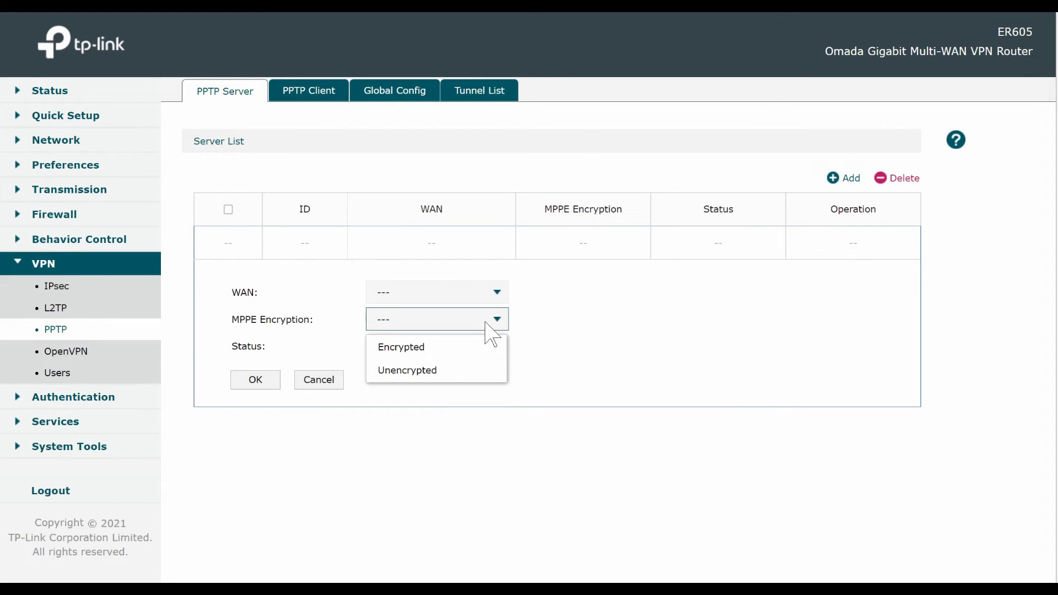
pyautogui.click(484, 322)
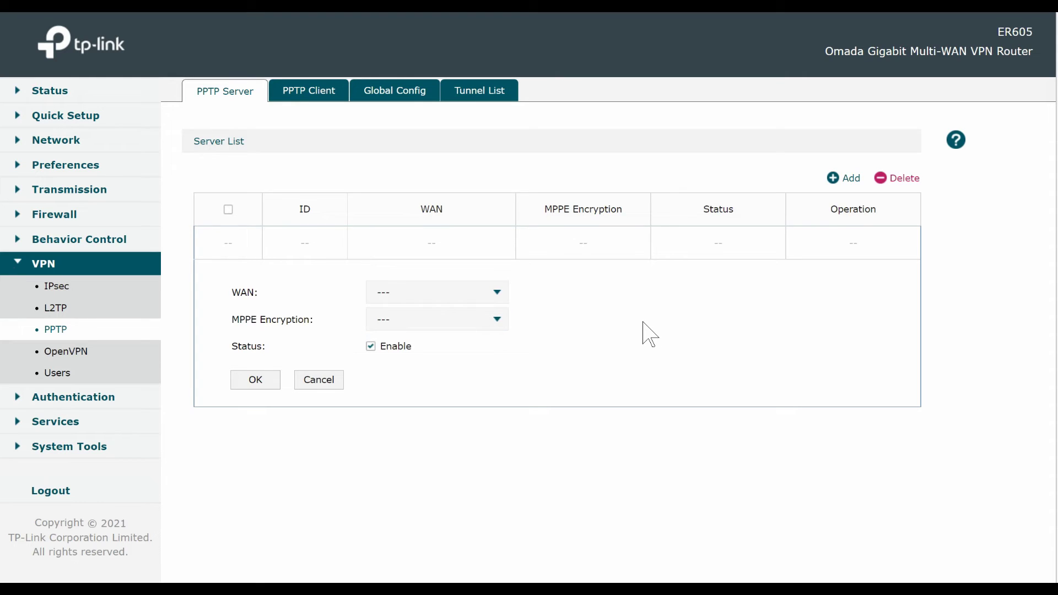
# Step: Open the form for a new PPTP client and inspect its WAN and MPPE encryption choices without changing them
pyautogui.click(315, 94)
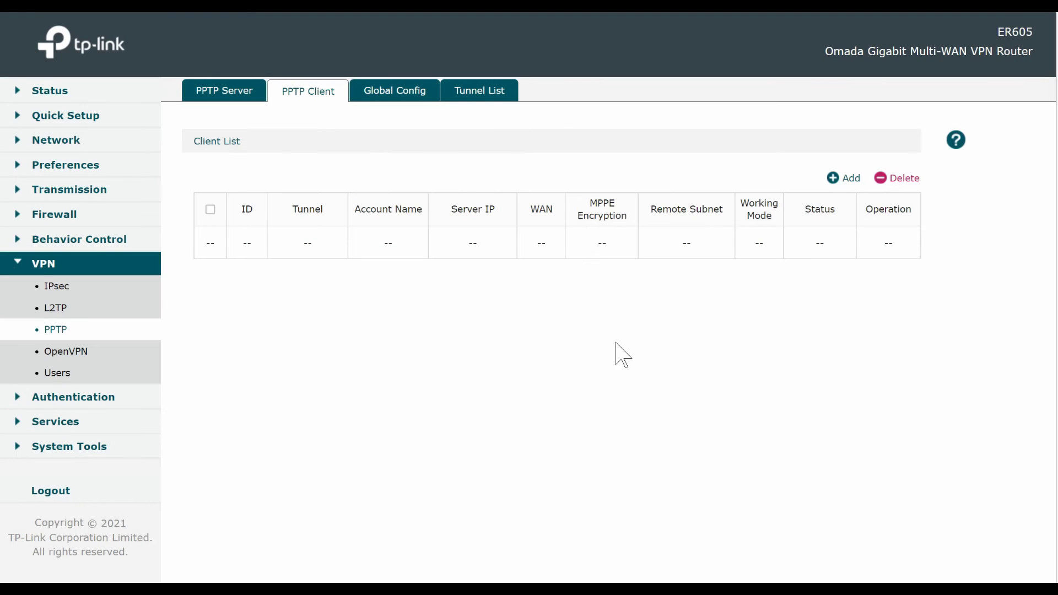
pyautogui.click(832, 177)
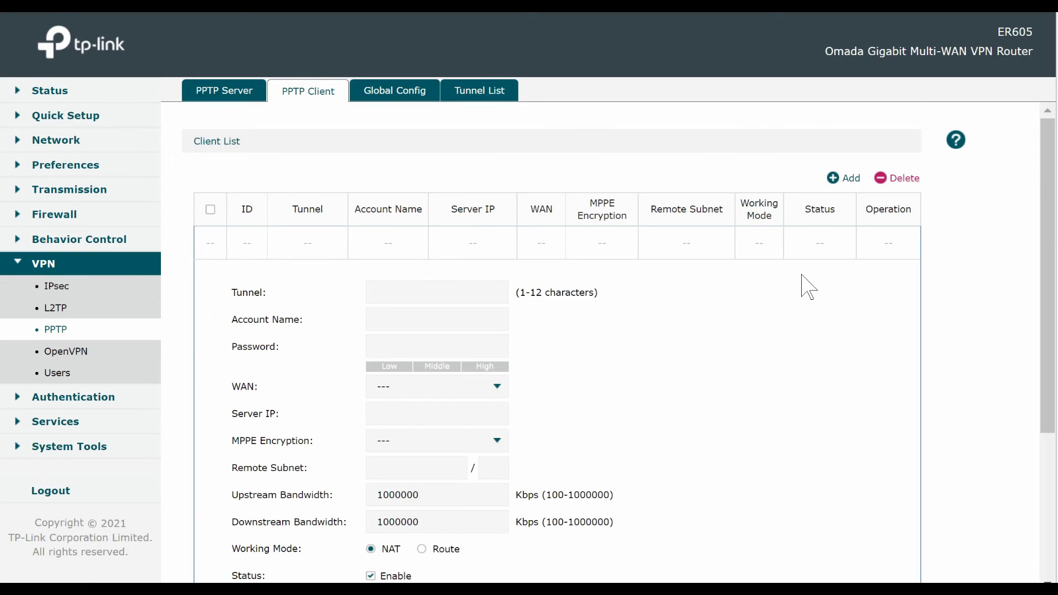
pyautogui.scroll(-2, 808, 290)
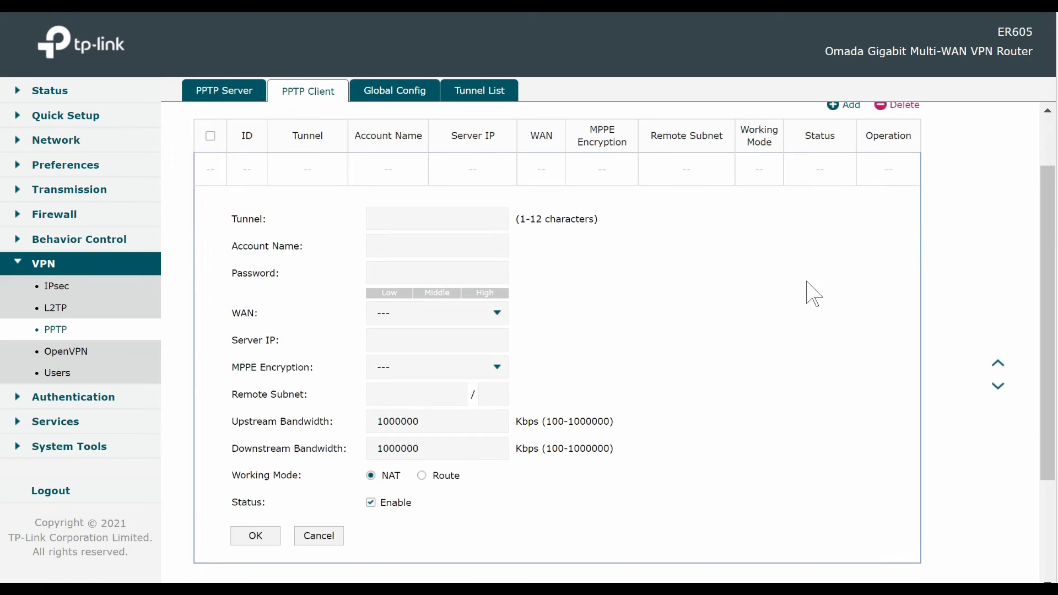
pyautogui.click(491, 320)
pyautogui.click(493, 318)
pyautogui.click(498, 376)
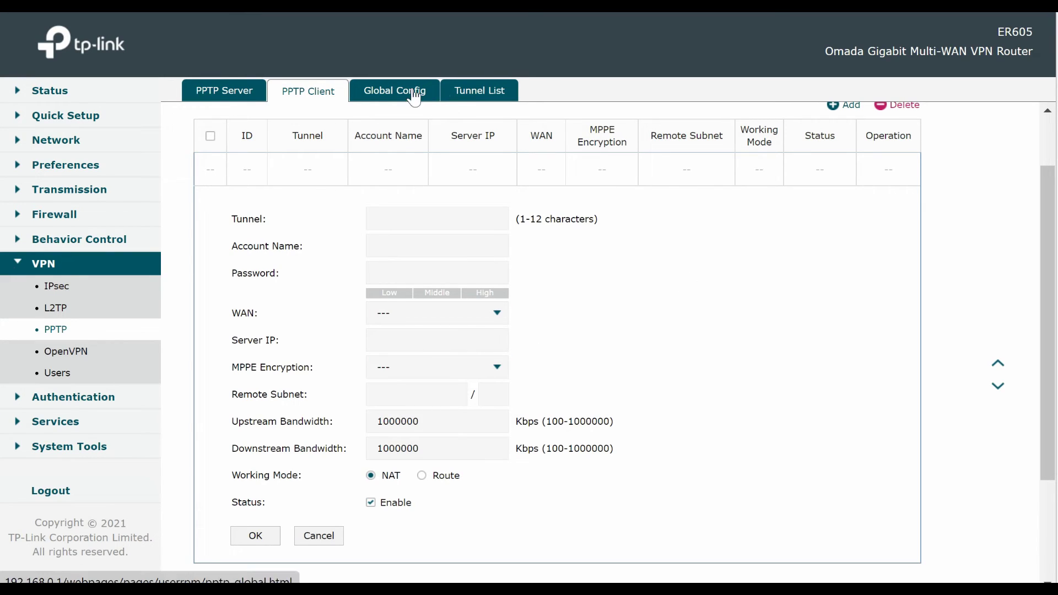
# Step: View the PPTP global configuration and the PPTP tunnel list
pyautogui.click(390, 94)
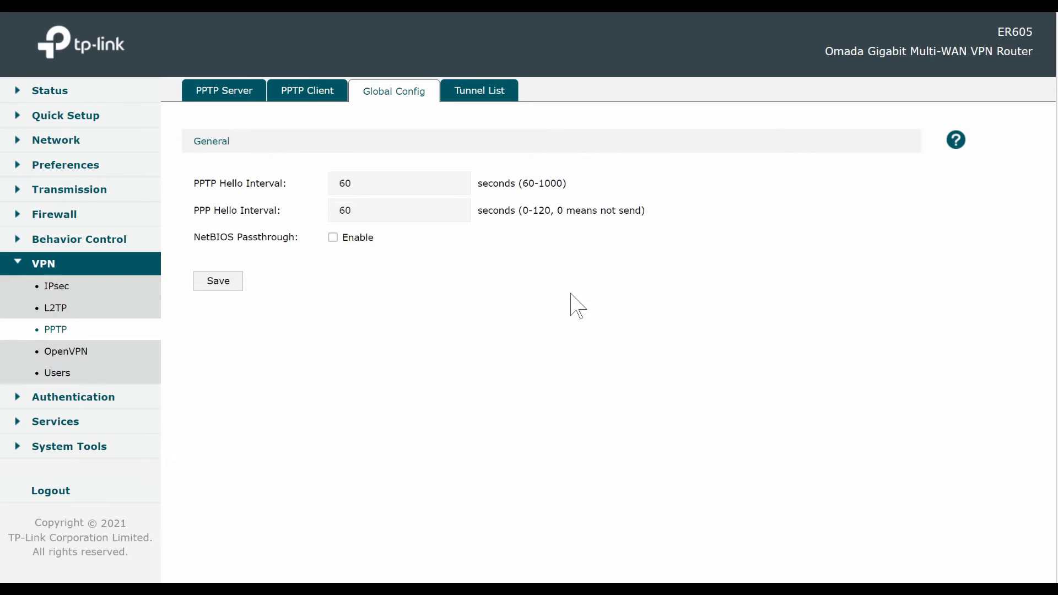
pyautogui.click(506, 98)
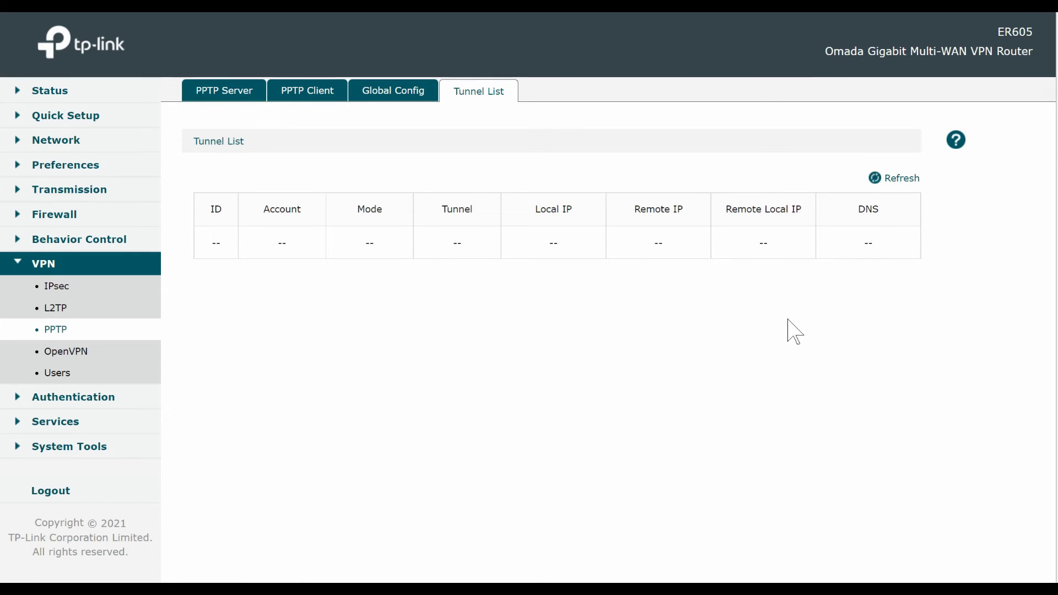
# Step: Go to OpenVPN under VPN and inspect the new server form and its WAN choices without changing them
pyautogui.click(83, 357)
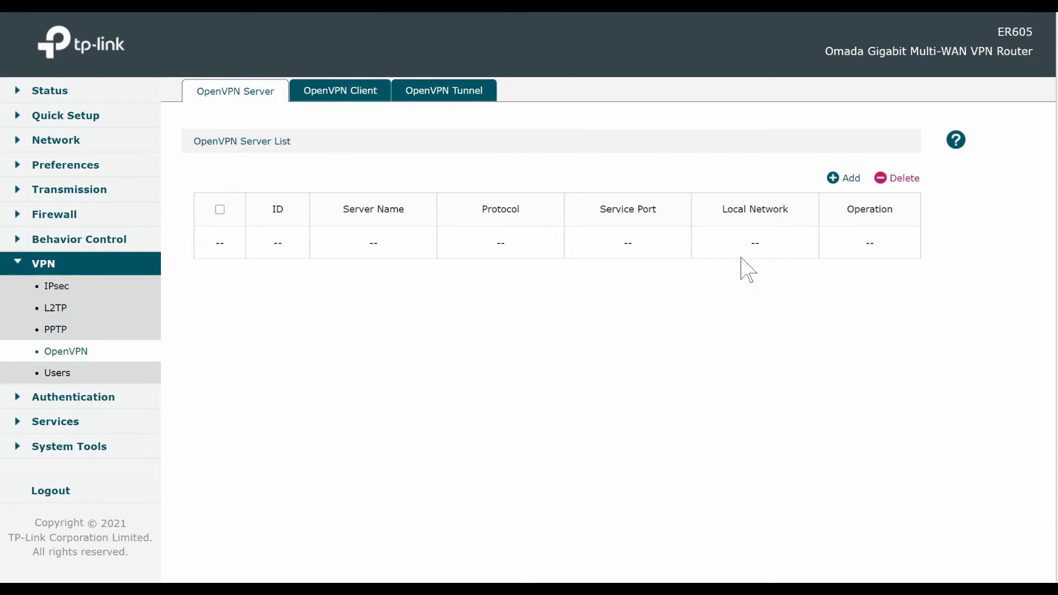
pyautogui.click(841, 178)
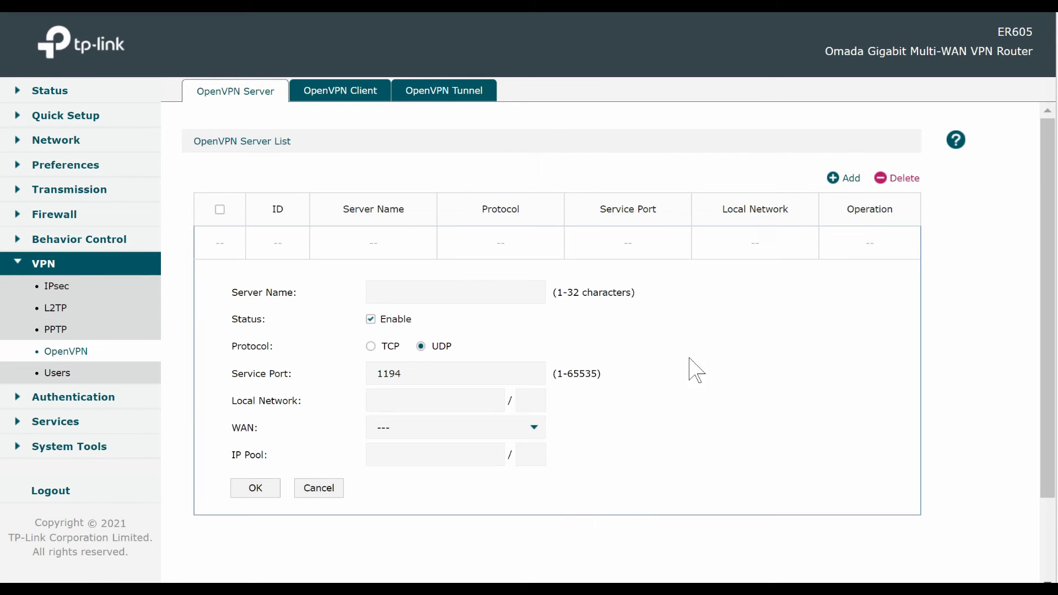
pyautogui.click(533, 428)
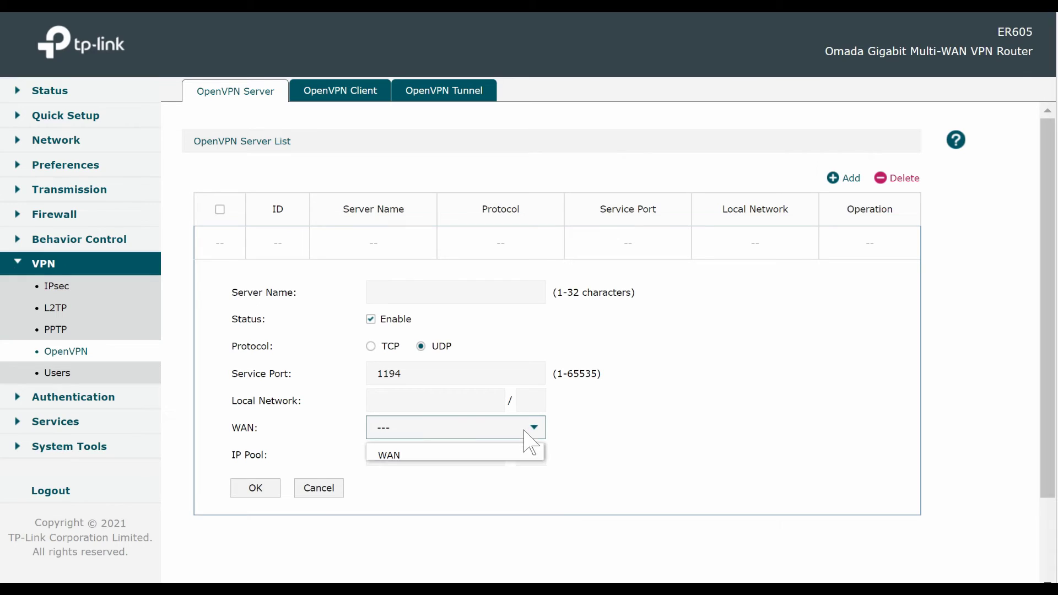
pyautogui.click(708, 422)
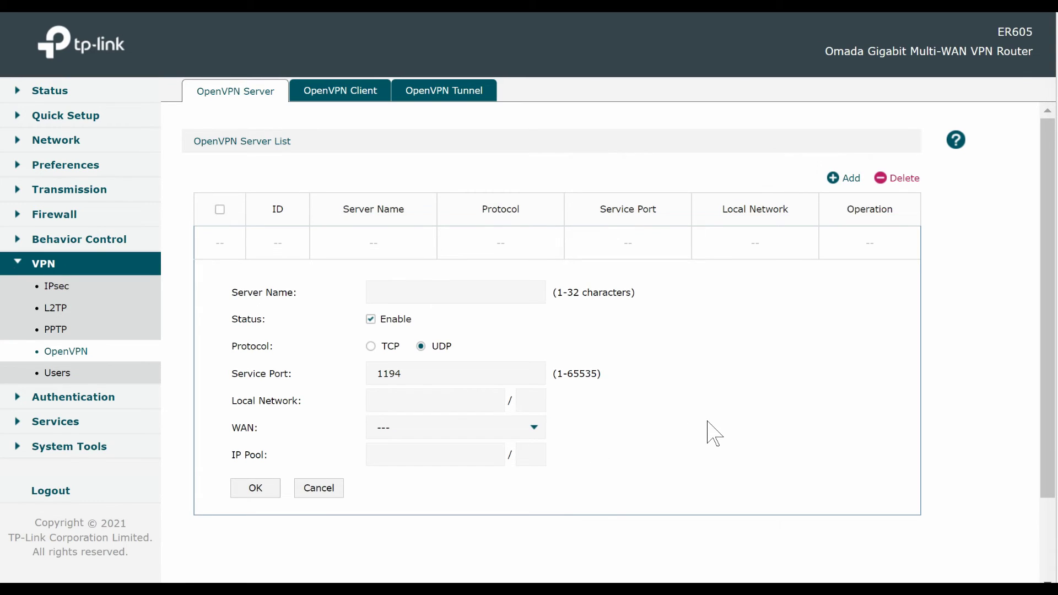
# Step: Inspect the new OpenVPN client form and its WAN choices without changing them, and view the OpenVPN tunnel list
pyautogui.click(338, 97)
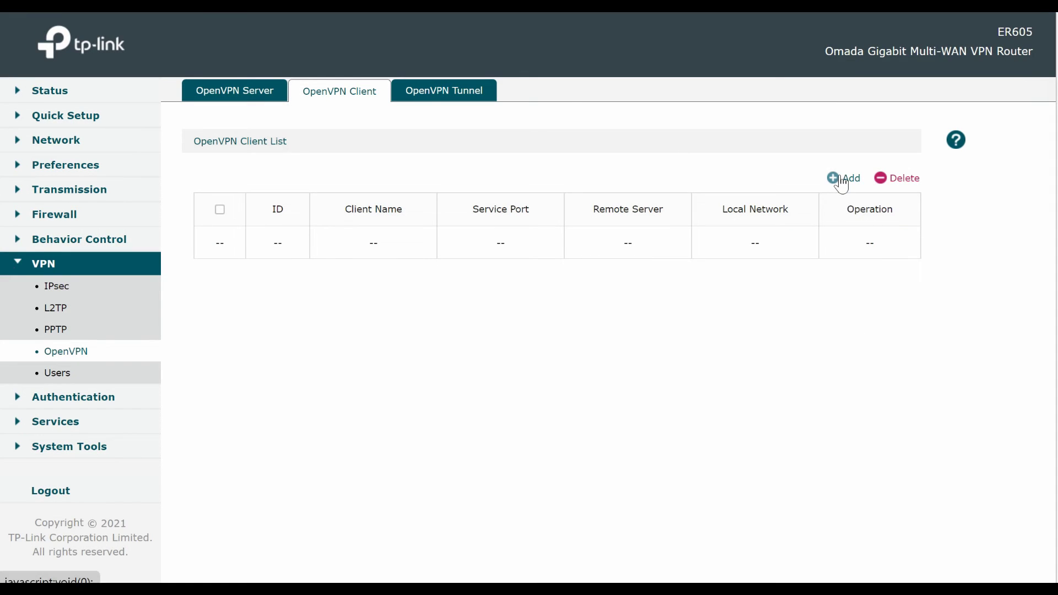
pyautogui.click(841, 180)
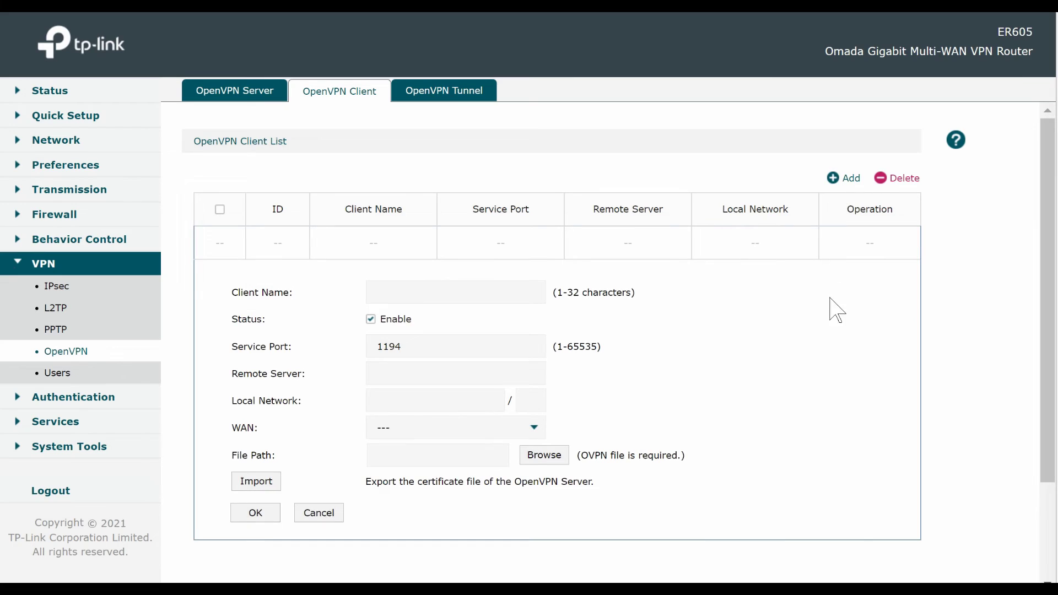
pyautogui.click(534, 430)
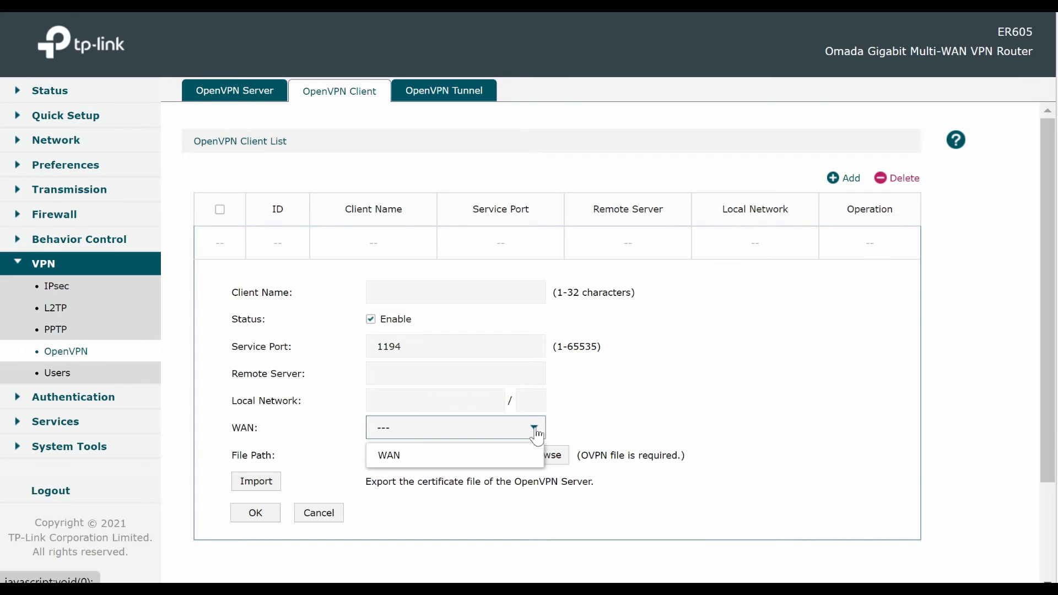
pyautogui.click(695, 387)
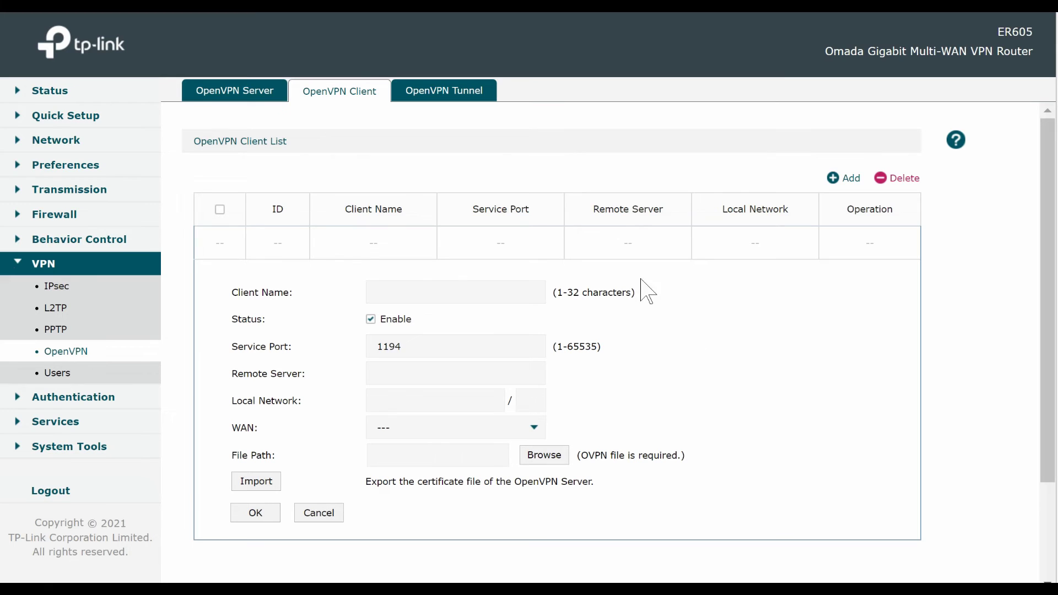
pyautogui.click(469, 100)
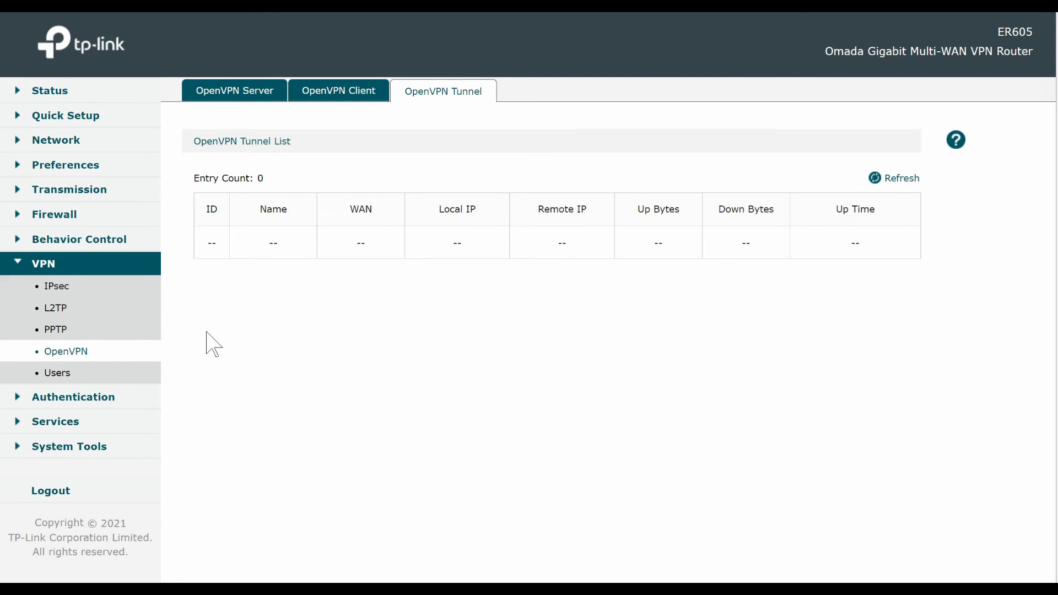
# Step: Go to the VPN users and inspect the new account form with its protocol and network mode choices without changing them
pyautogui.click(67, 381)
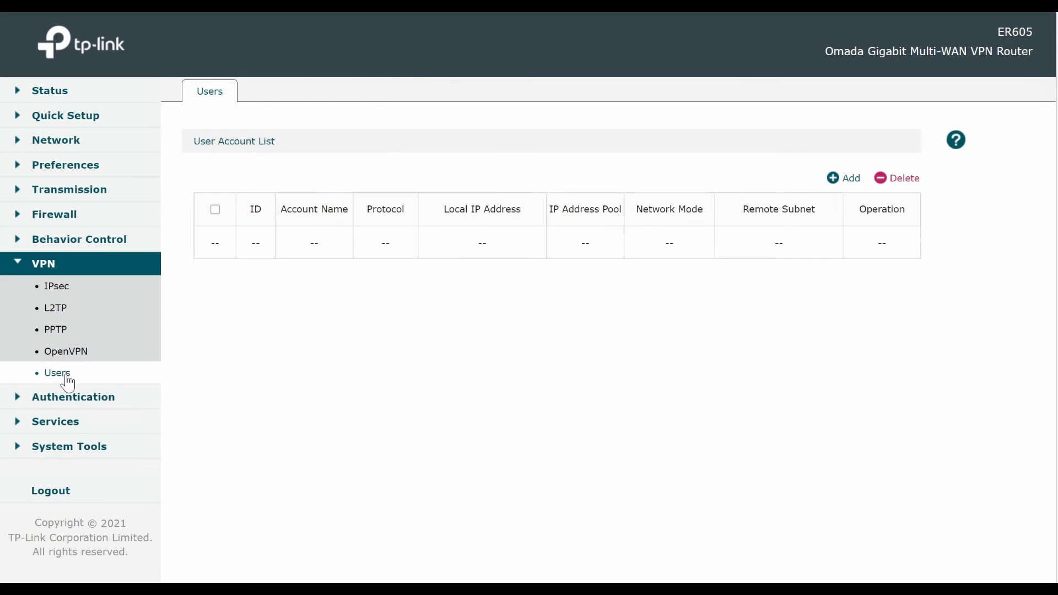
pyautogui.click(837, 178)
pyautogui.scroll(-1, 791, 338)
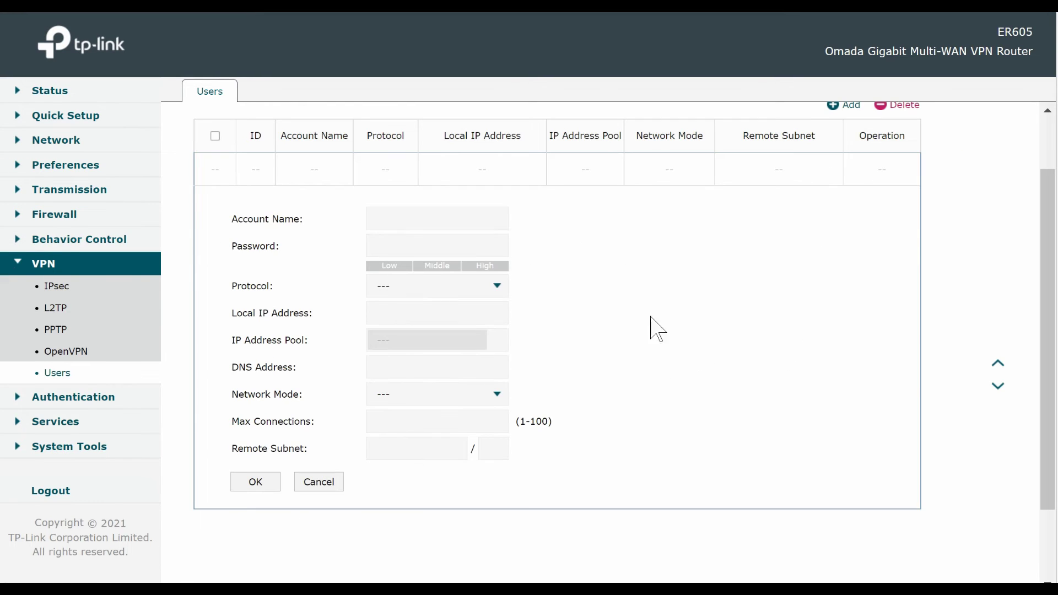
pyautogui.click(479, 292)
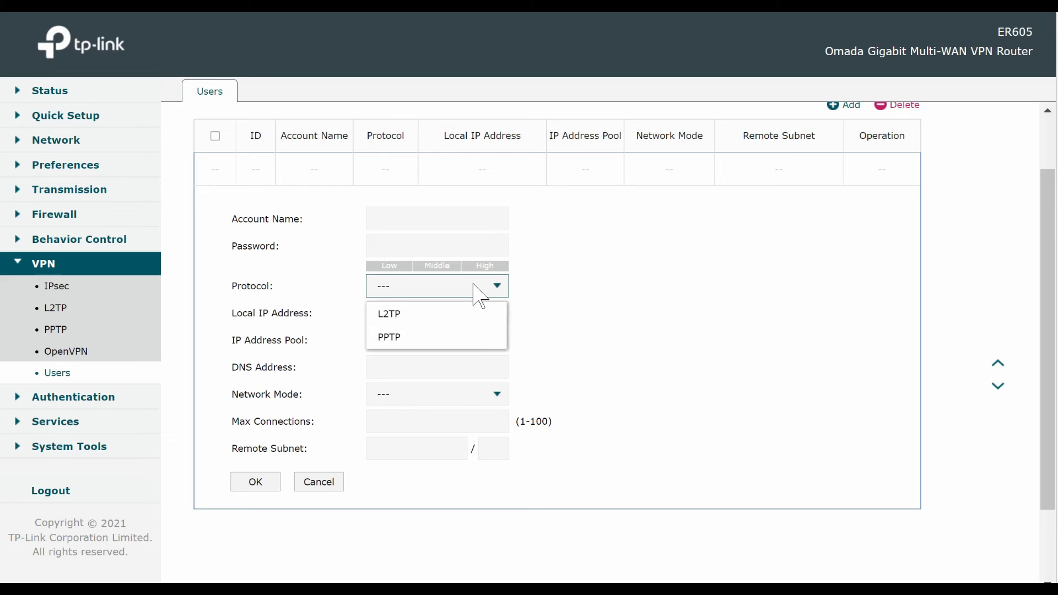
pyautogui.click(603, 290)
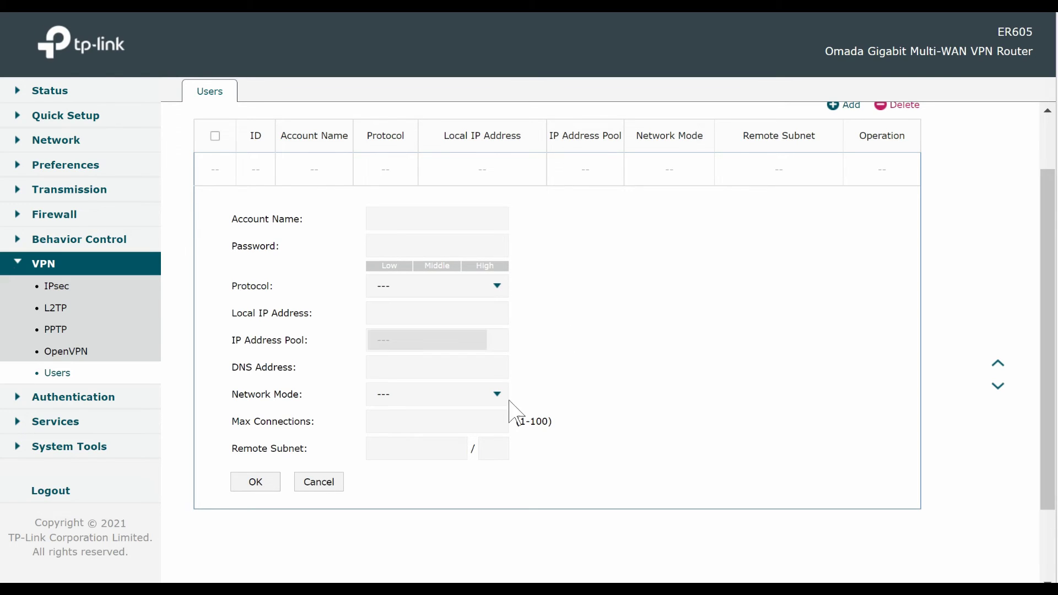
pyautogui.click(485, 401)
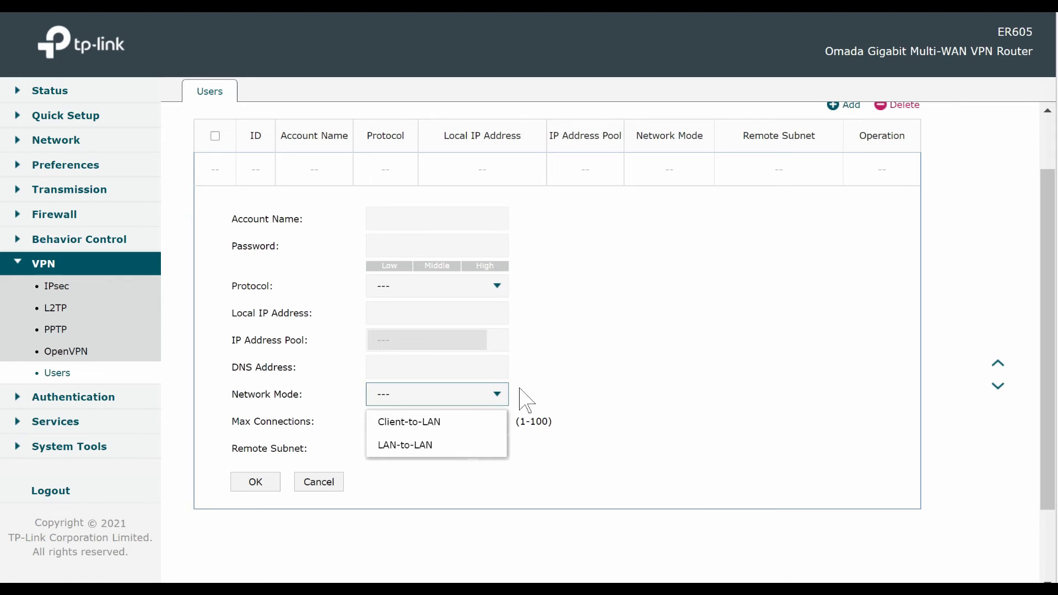
pyautogui.click(649, 376)
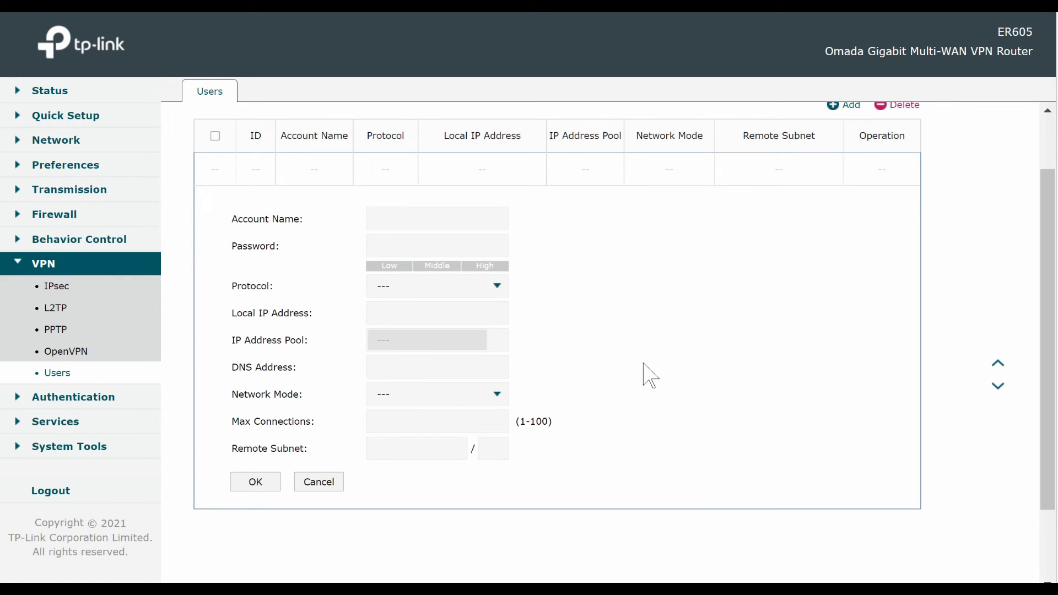
pyautogui.scroll(2, 649, 376)
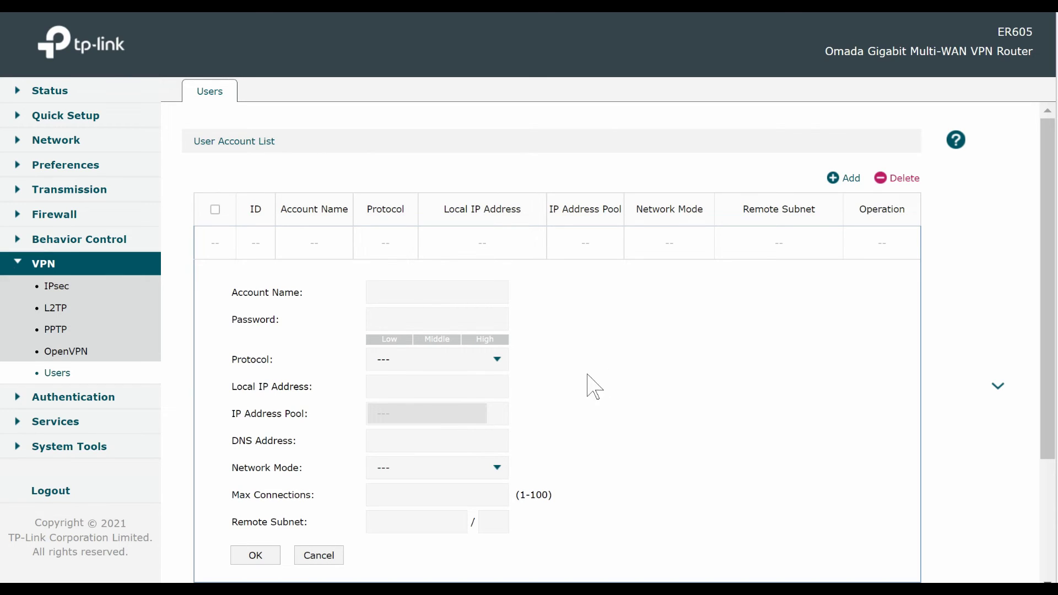
# Step: View the web authentication settings and inspect the interface, authentication page and authentication type choices without changing them
pyautogui.click(118, 408)
pyautogui.click(120, 317)
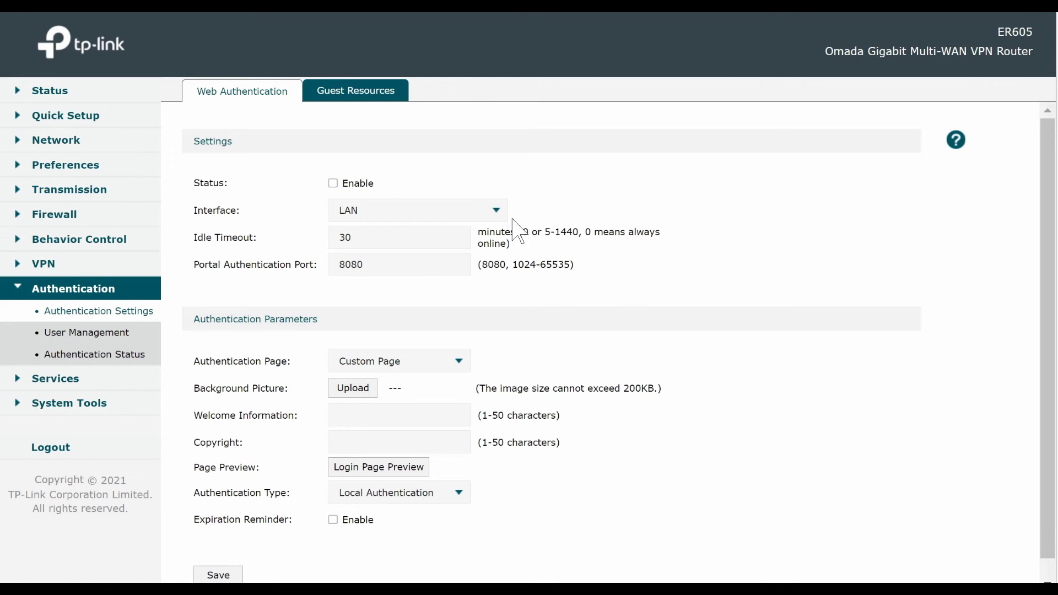
pyautogui.click(497, 214)
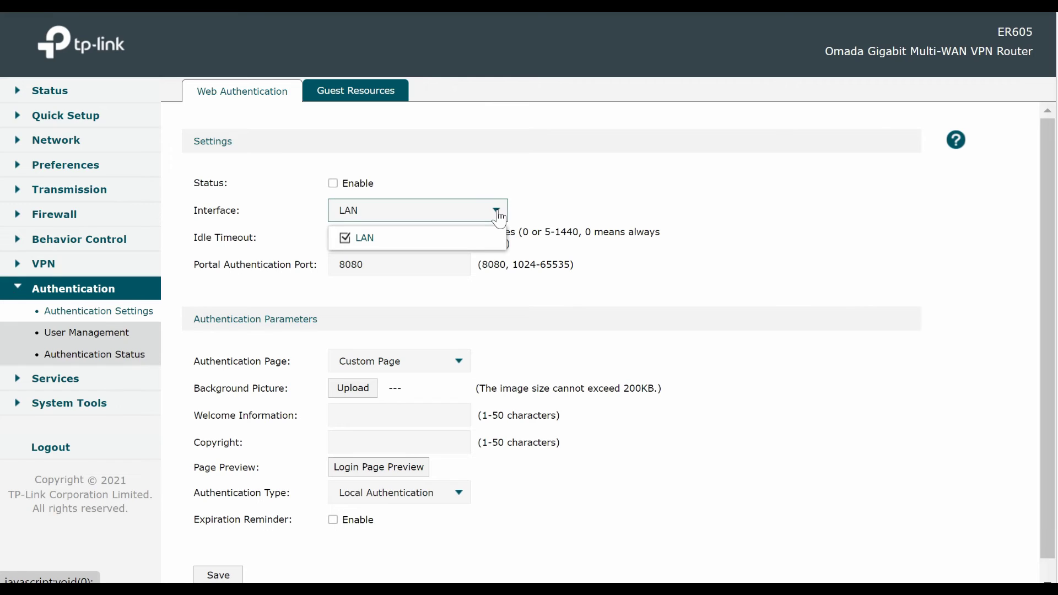
pyautogui.click(498, 215)
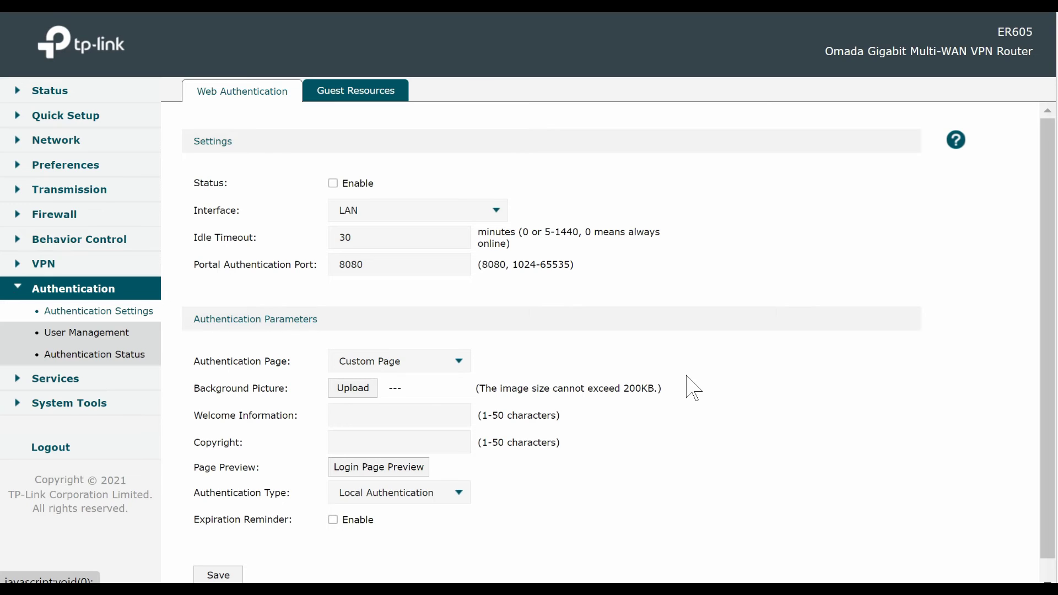
pyautogui.scroll(-1, 693, 388)
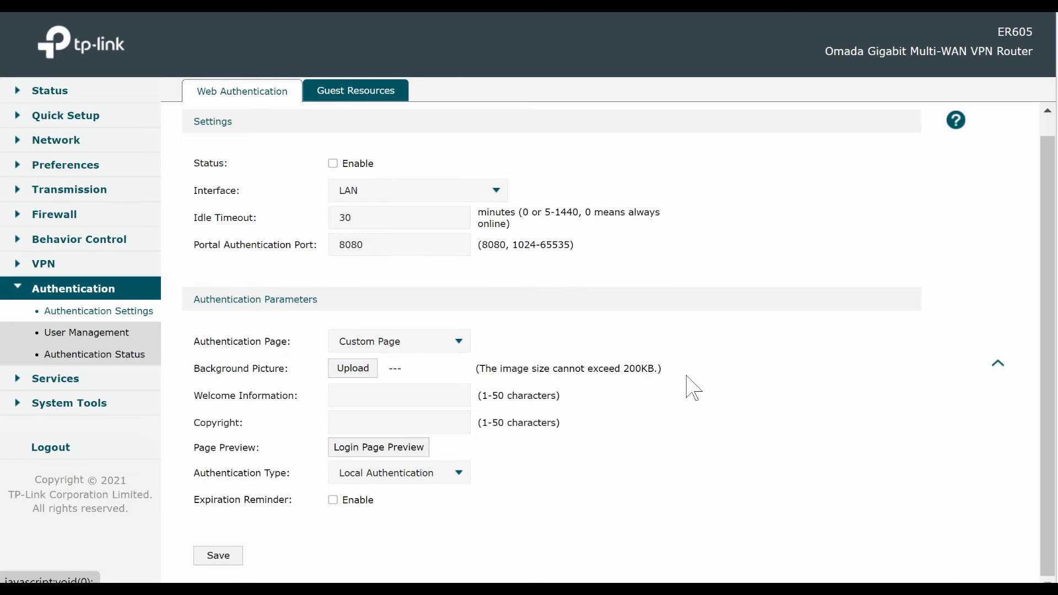
pyautogui.click(461, 344)
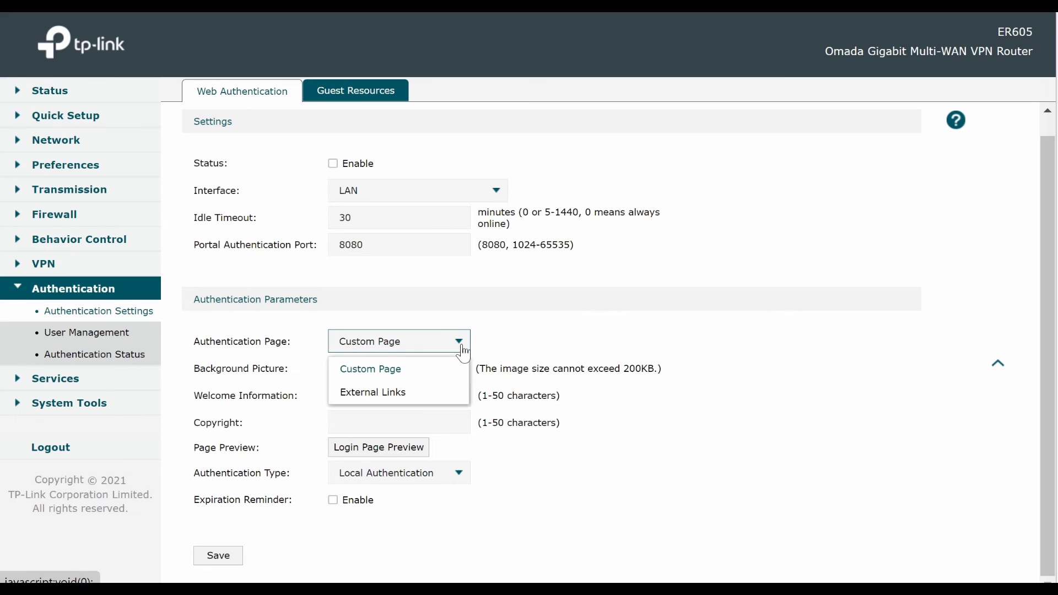
pyautogui.click(626, 330)
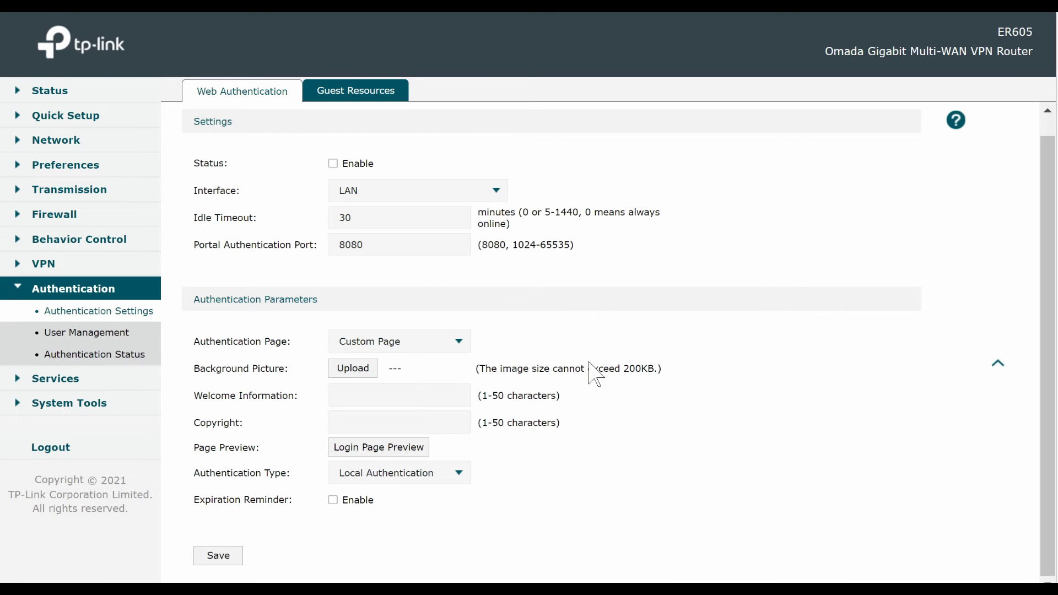
pyautogui.click(458, 476)
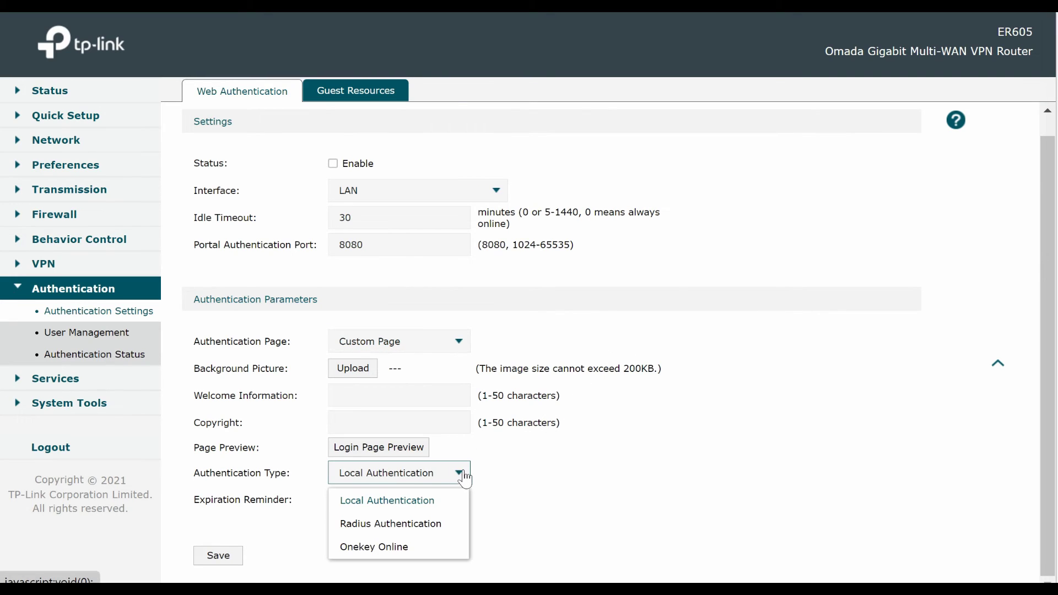
pyautogui.click(578, 470)
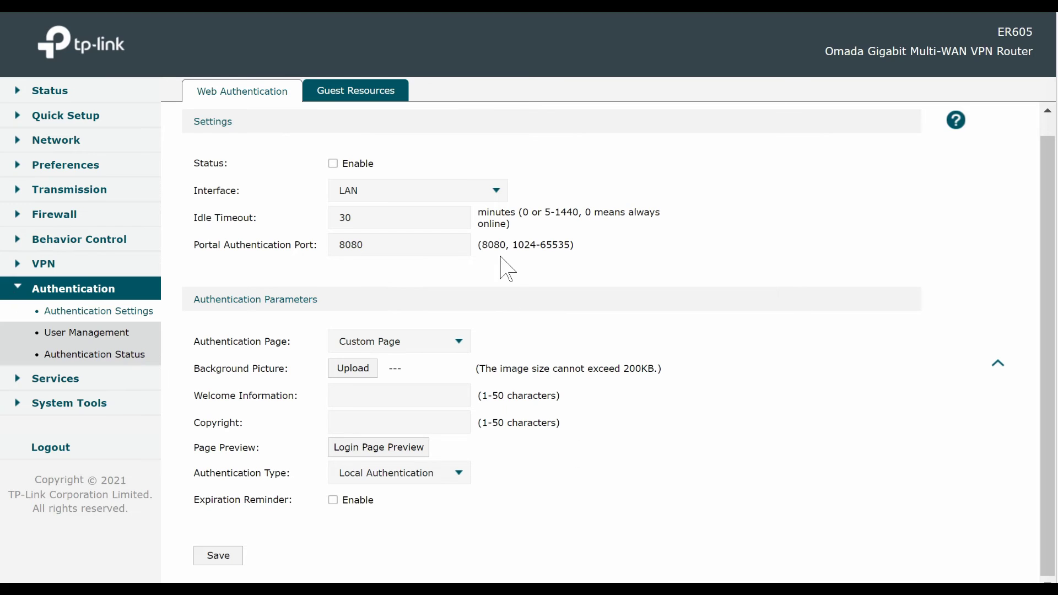
# Step: Open the form for a new guest resource and inspect its type, protocol and direction choices without changing them
pyautogui.click(359, 92)
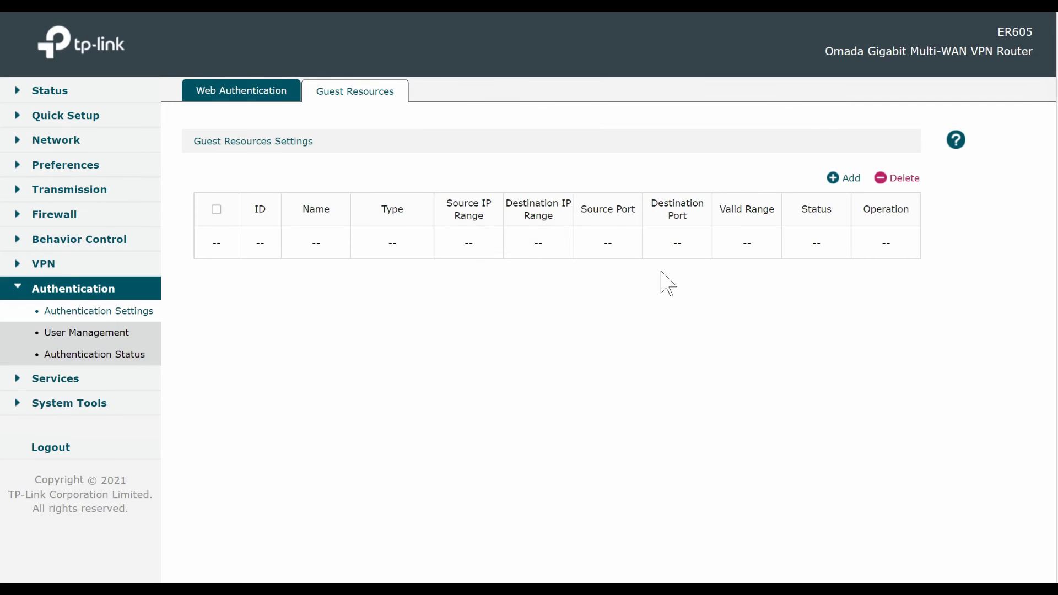
pyautogui.click(832, 177)
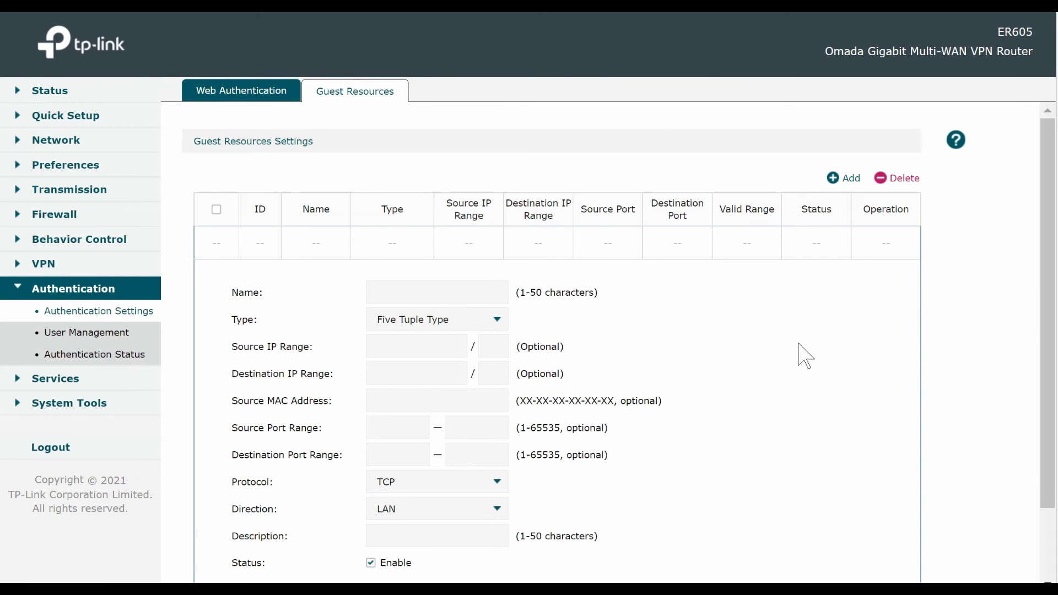
pyautogui.scroll(-2, 797, 348)
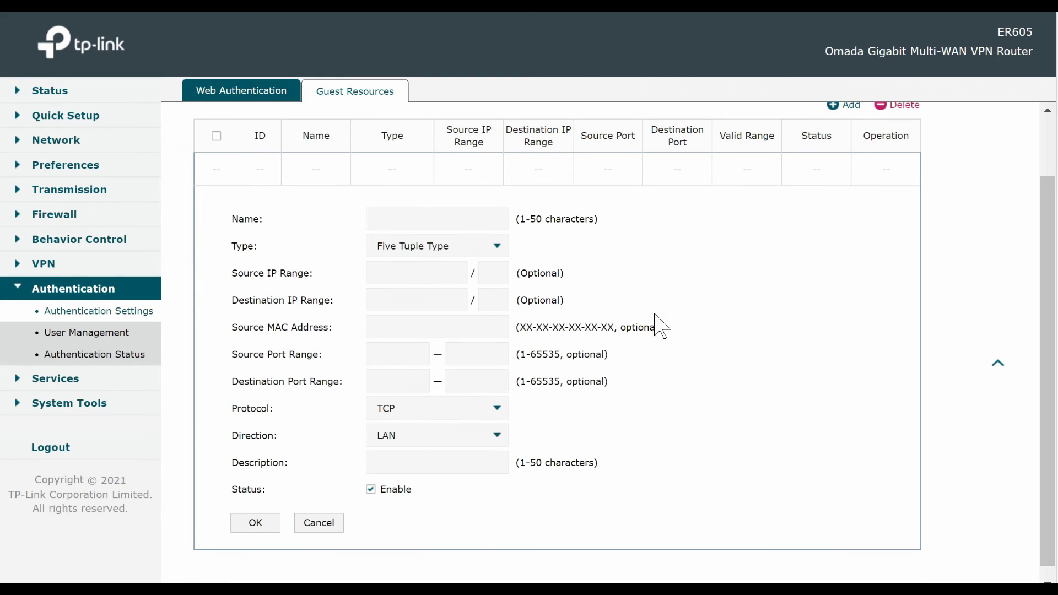
pyautogui.click(489, 257)
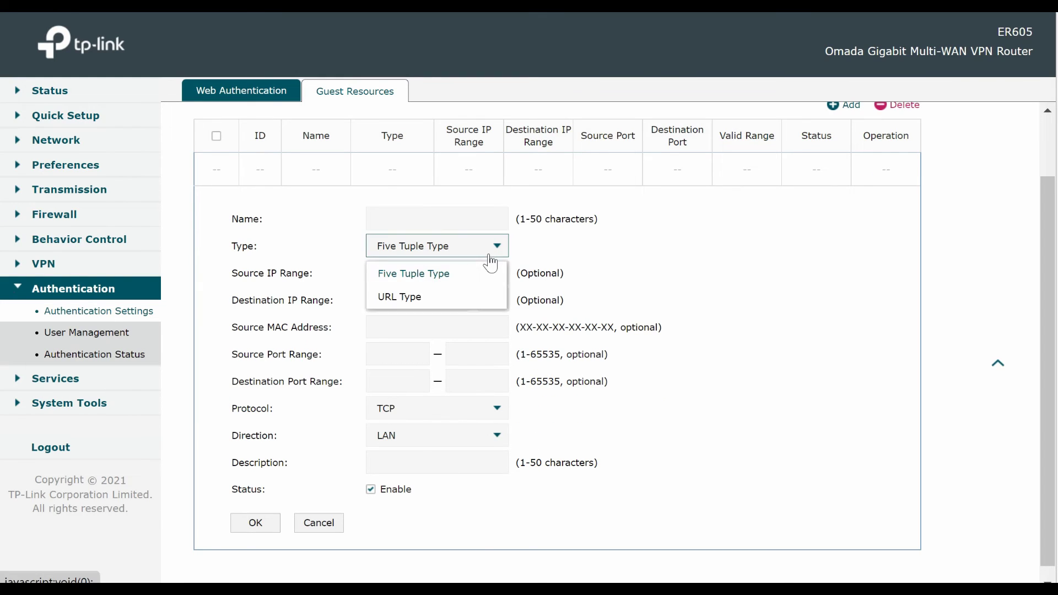
pyautogui.click(634, 266)
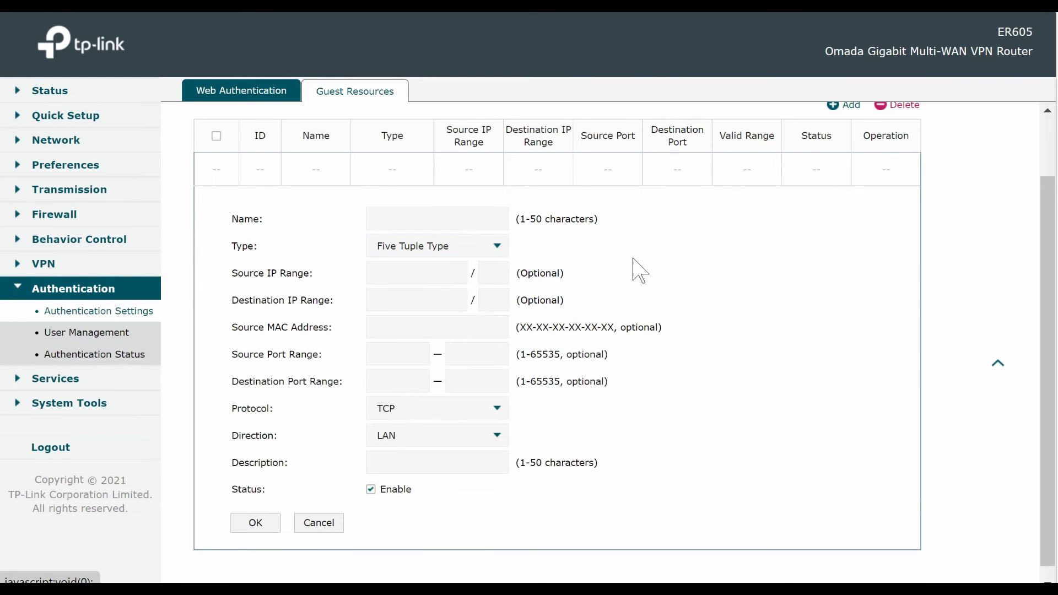
pyautogui.click(504, 408)
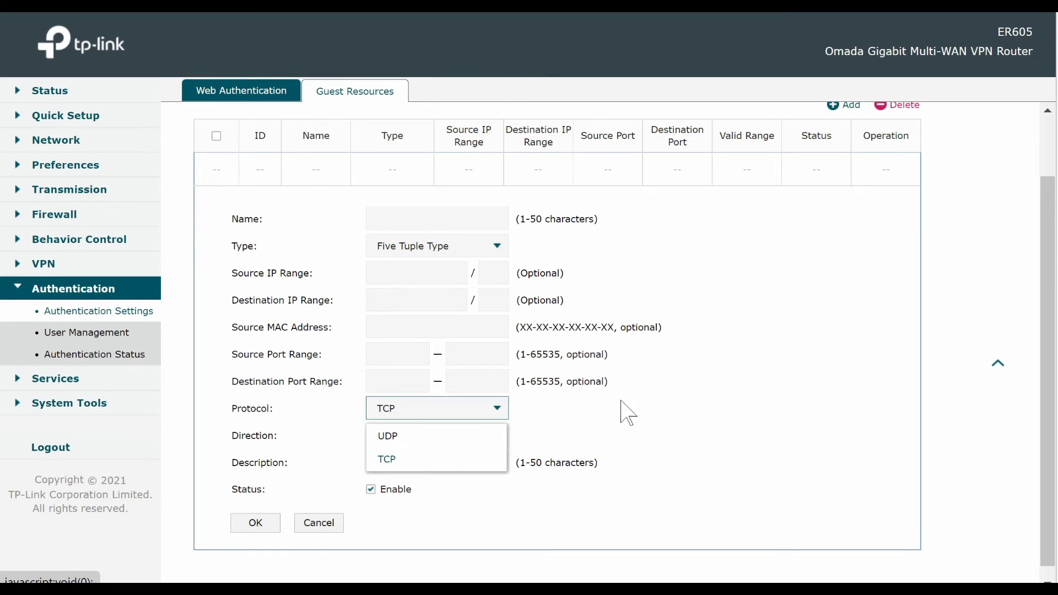
pyautogui.click(719, 402)
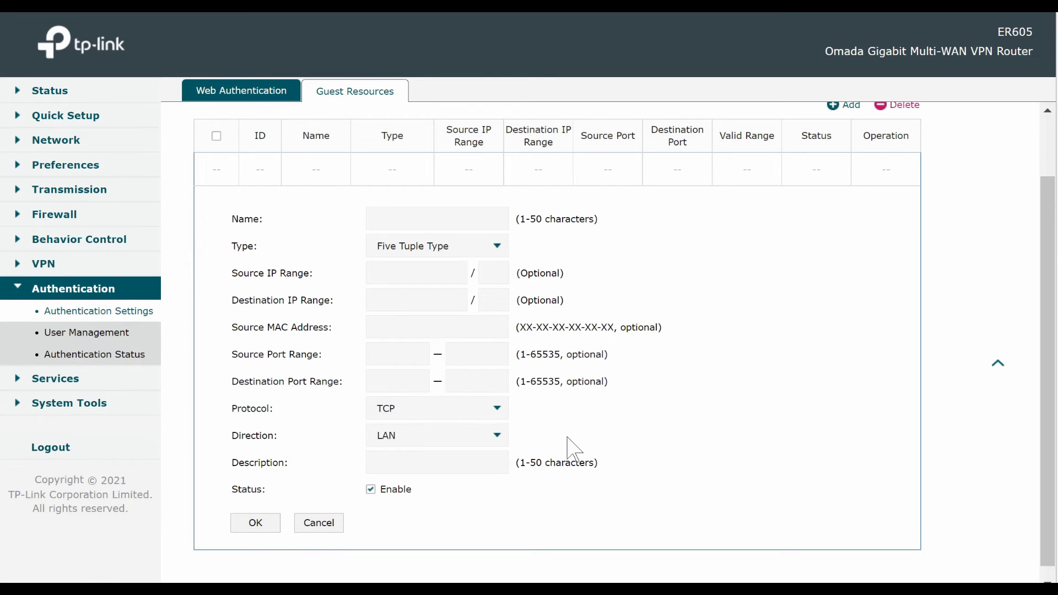
pyautogui.click(504, 440)
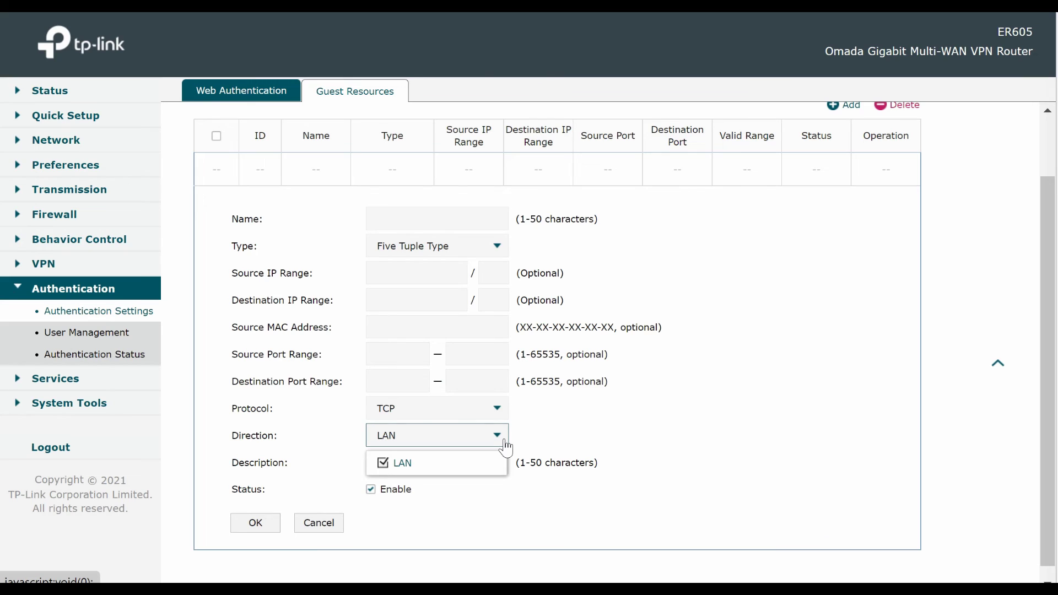
pyautogui.click(661, 426)
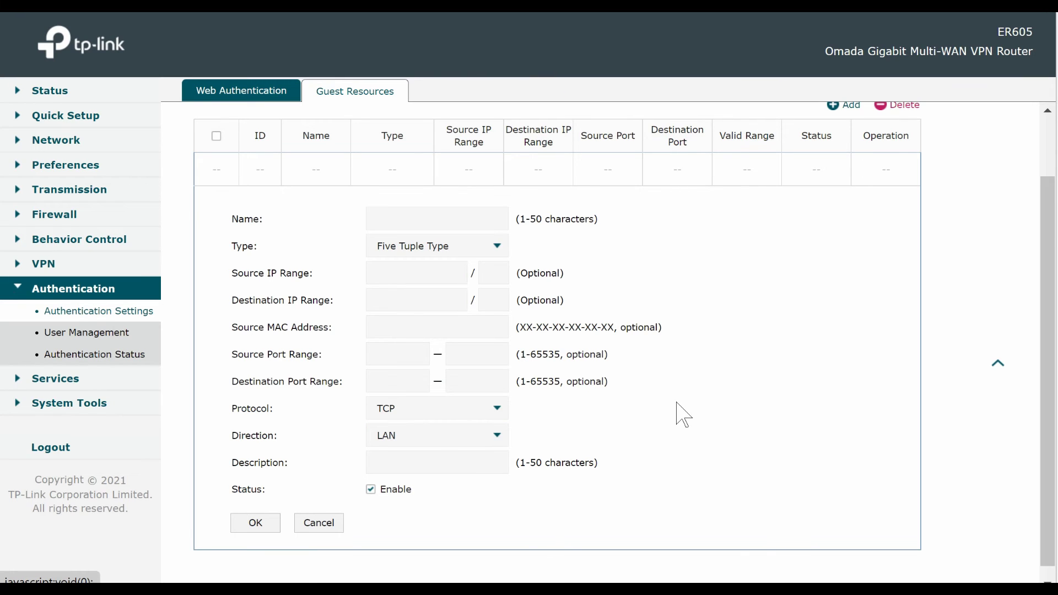
# Step: Go to User Management under Authentication and inspect the new user form's user type and MAC binding choices without changing them
pyautogui.click(95, 332)
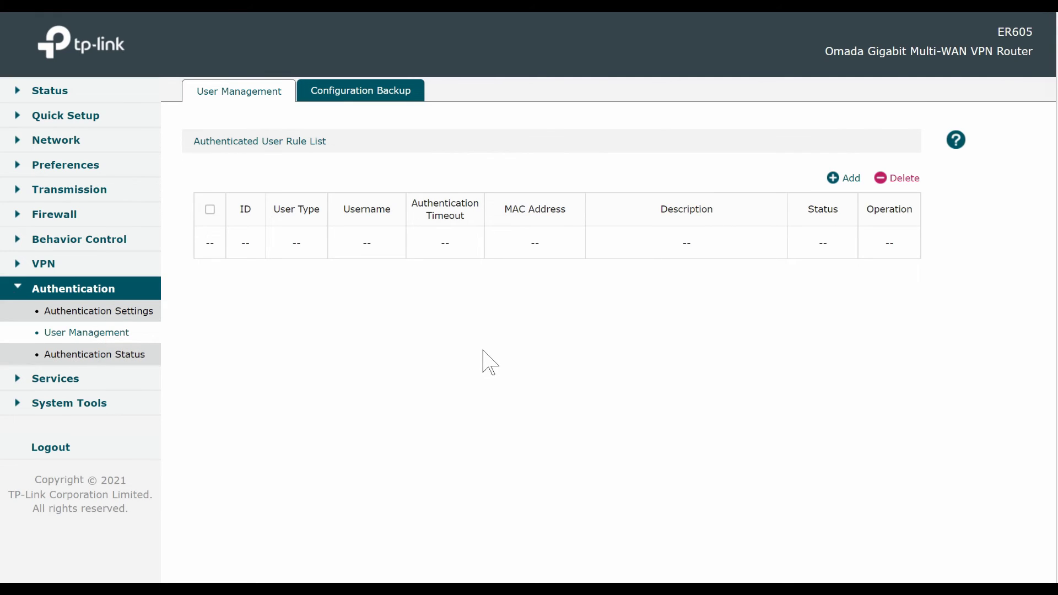
pyautogui.click(838, 177)
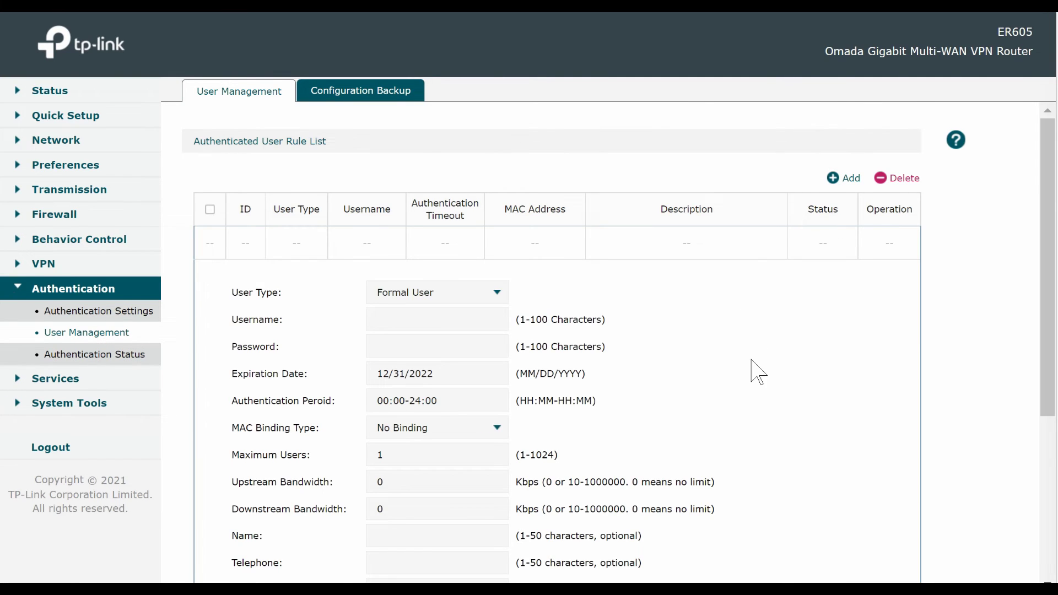
pyautogui.scroll(-1, 750, 373)
pyautogui.scroll(-1, 732, 373)
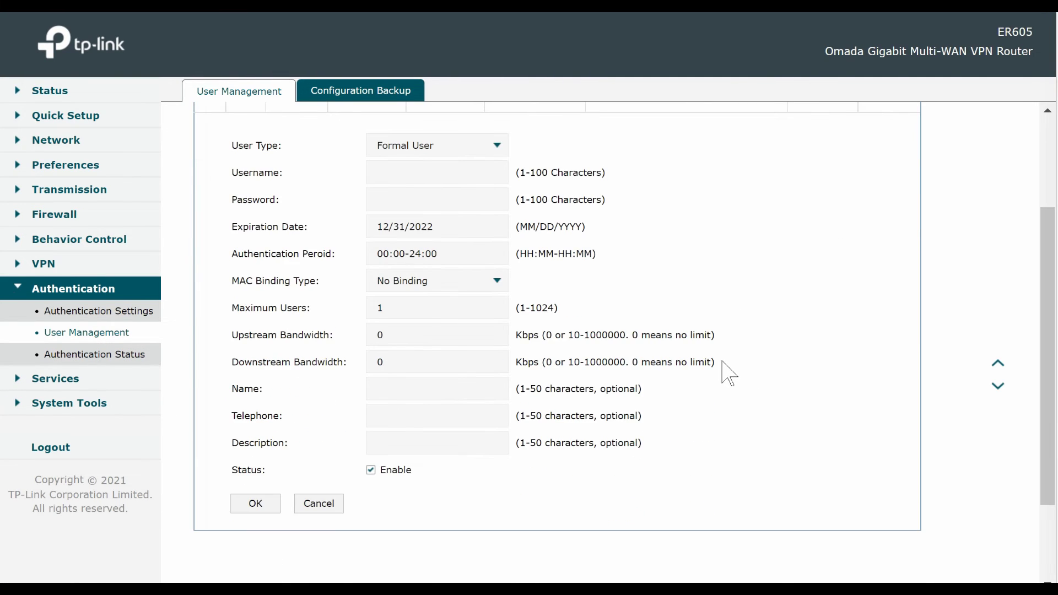
pyautogui.click(469, 148)
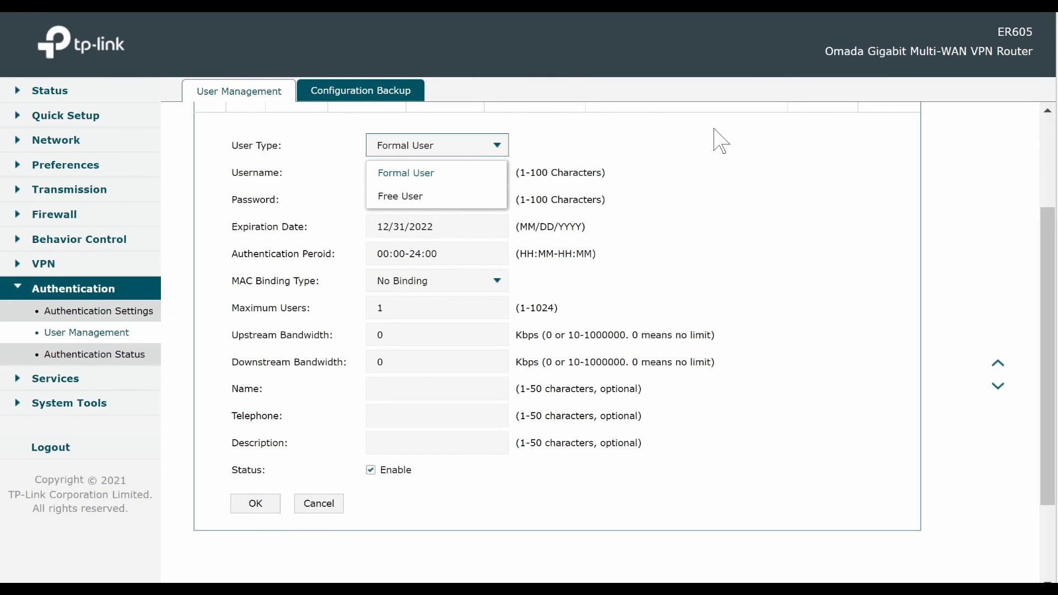
pyautogui.click(705, 154)
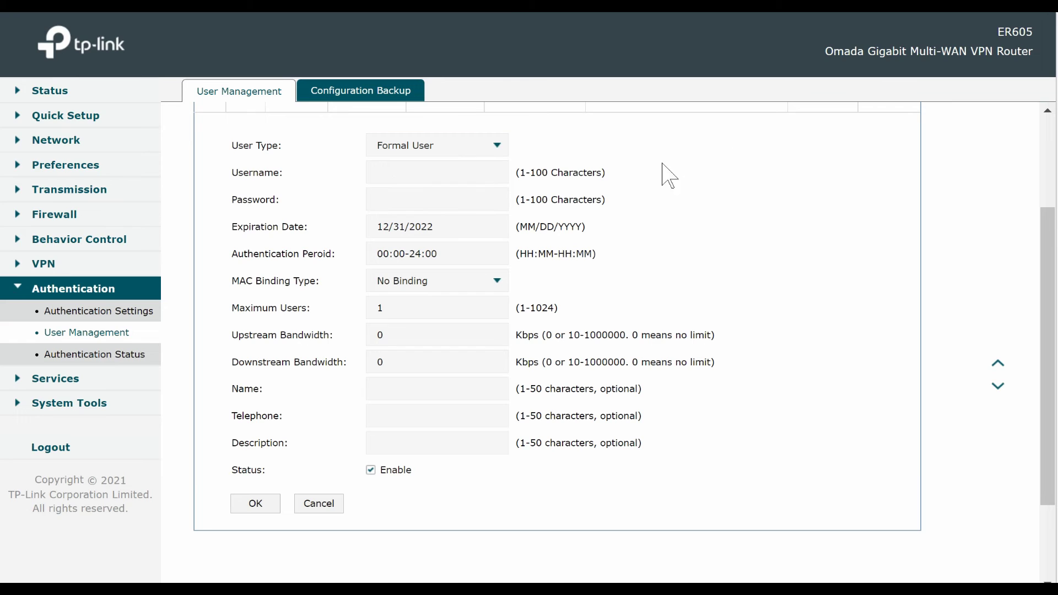
pyautogui.click(495, 284)
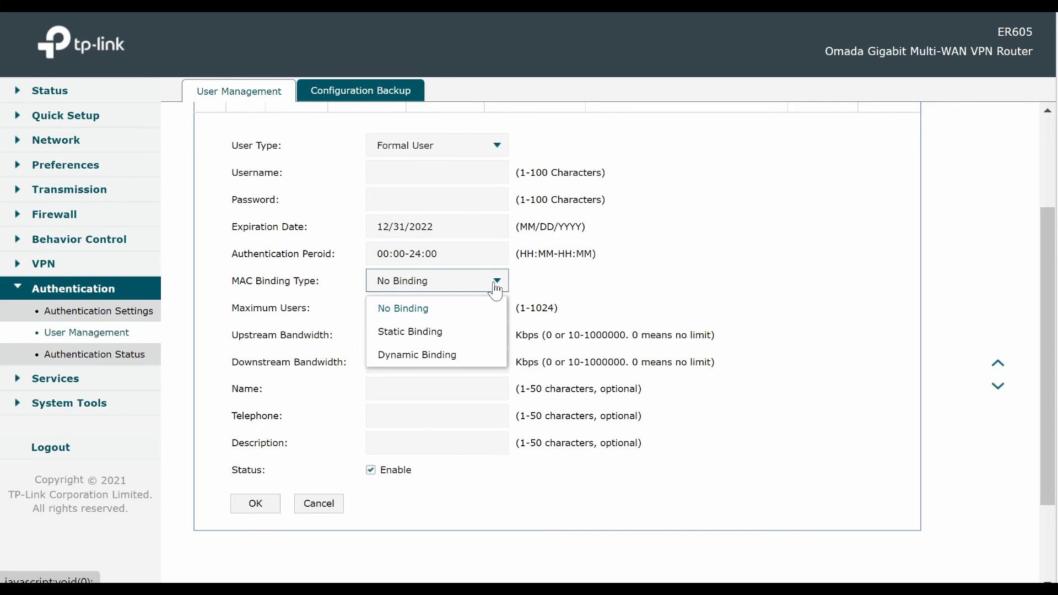
pyautogui.click(496, 284)
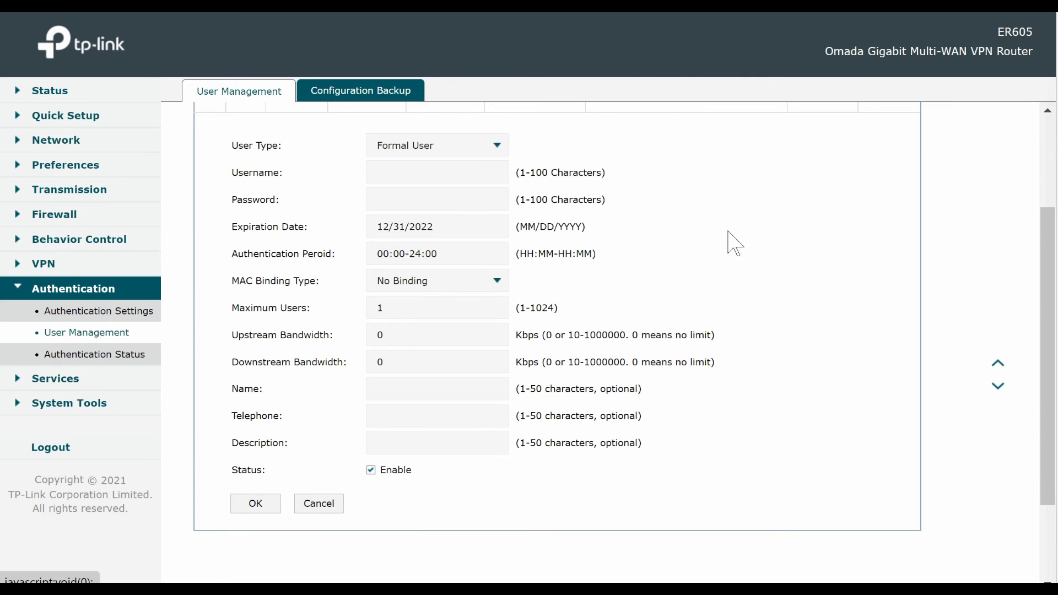
# Step: View the authentication users' configuration backup and restore options, and the authenticated user list under Authentication Status
pyautogui.click(390, 98)
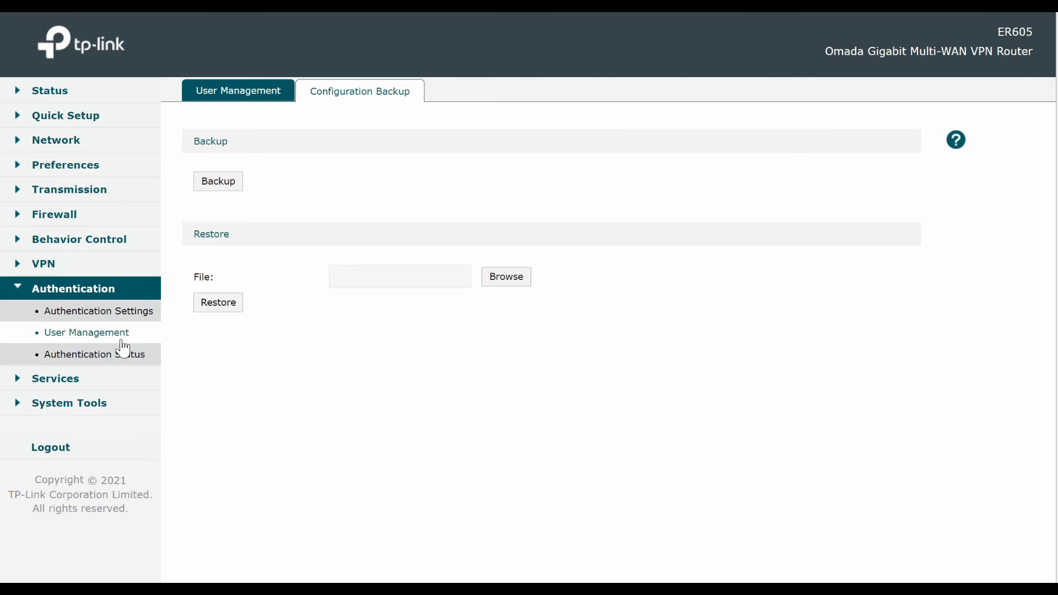
pyautogui.click(97, 356)
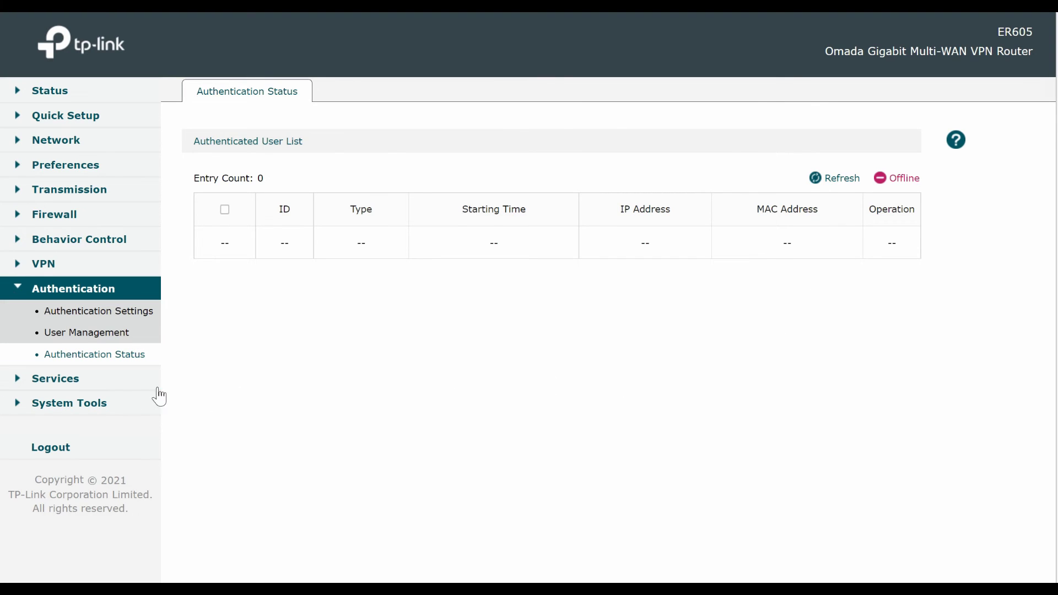
# Step: Go to Dynamic DNS under Services and inspect the new Peanuthull entry's interface and update interval choices without changing them
pyautogui.click(105, 384)
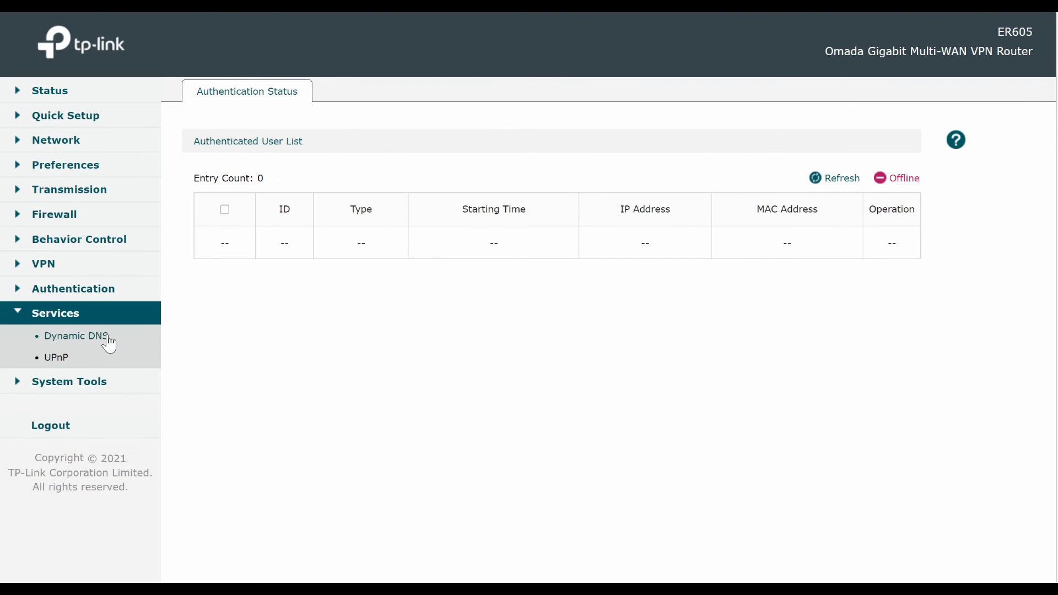
pyautogui.click(108, 342)
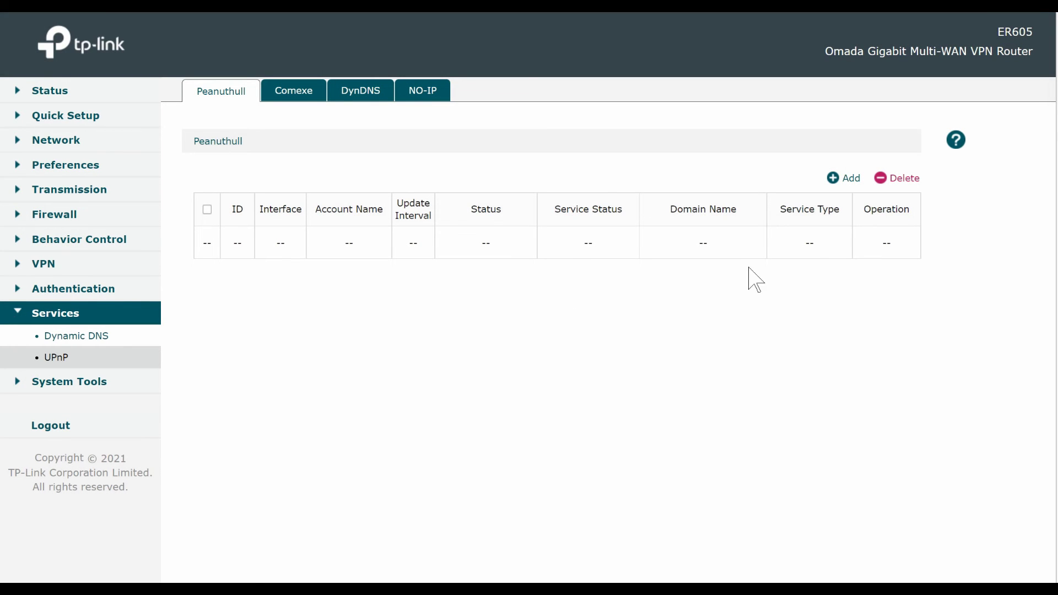
pyautogui.click(834, 189)
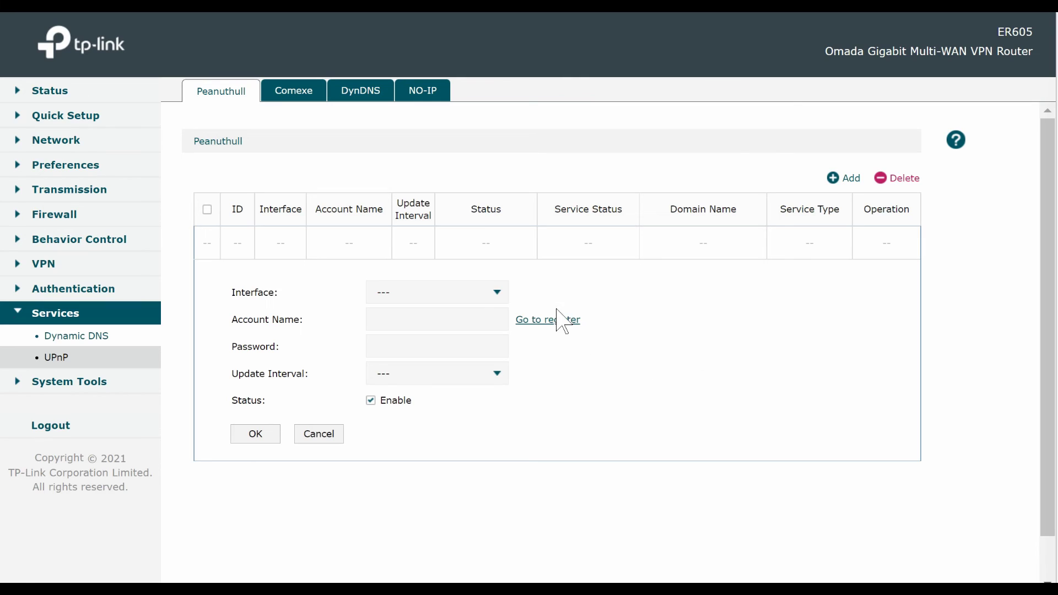
pyautogui.click(499, 291)
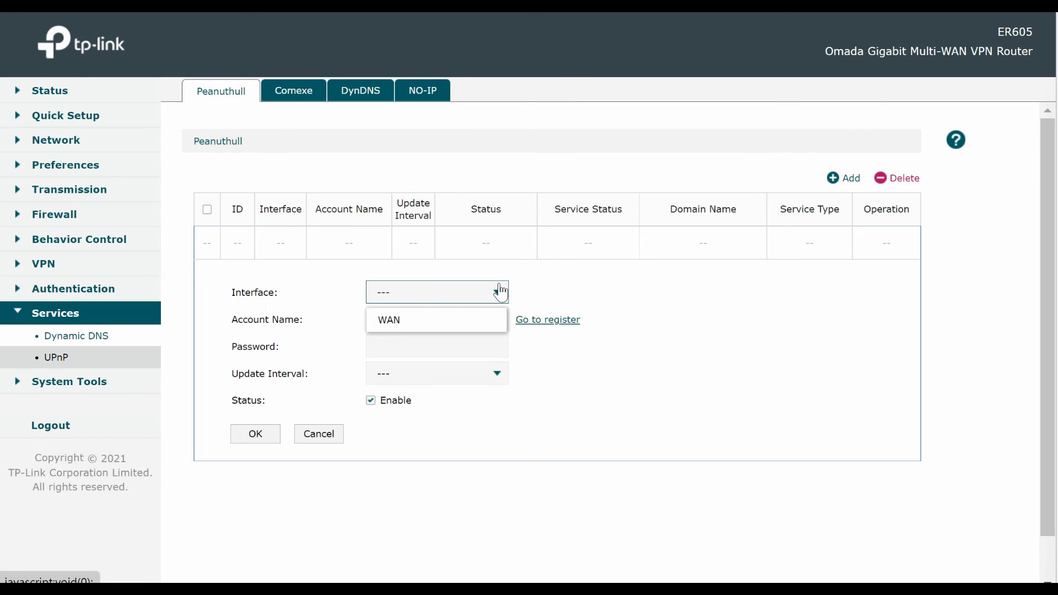
pyautogui.click(499, 291)
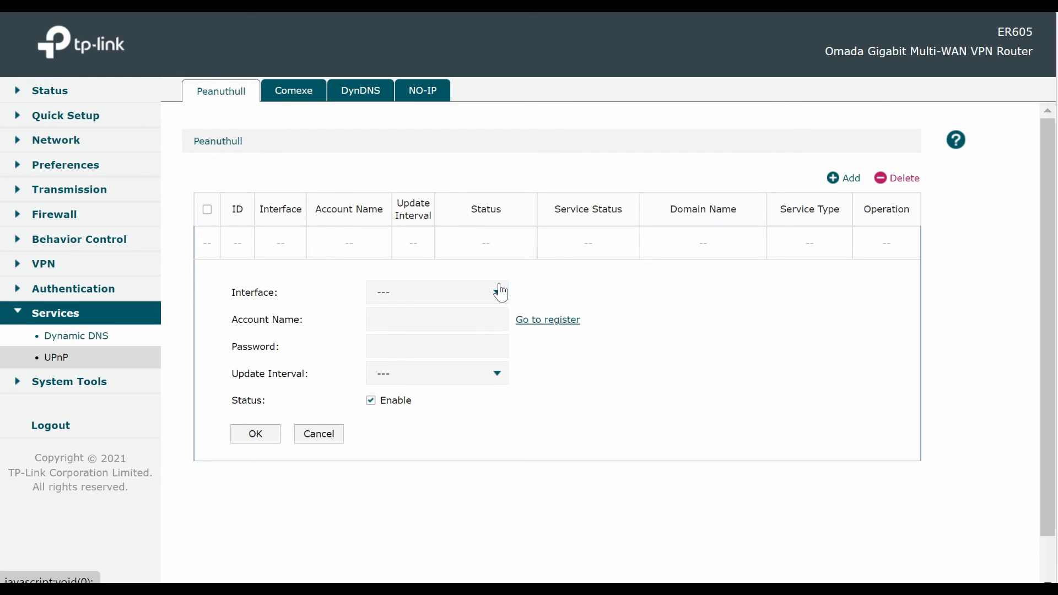
pyautogui.click(498, 374)
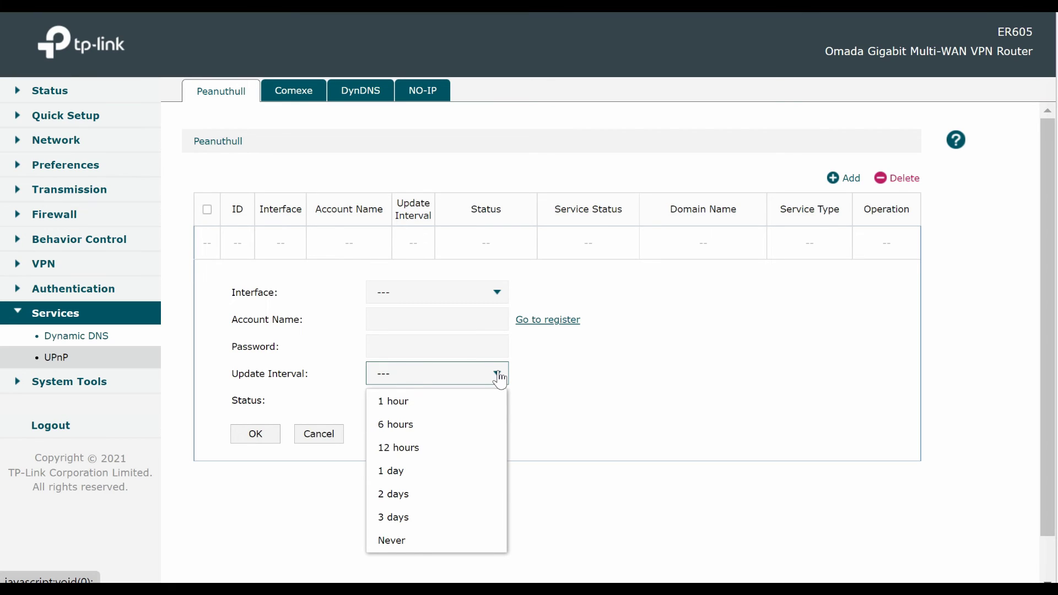
pyautogui.click(499, 379)
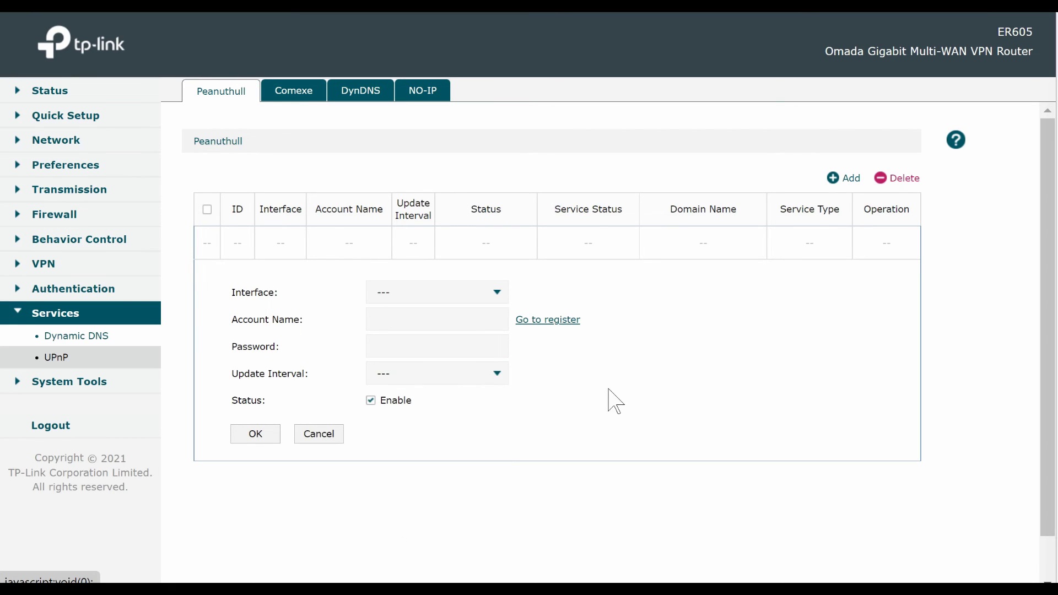
# Step: Open the form for a new Comexe dynamic DNS entry and inspect its interface and update interval choices without changing them
pyautogui.click(289, 99)
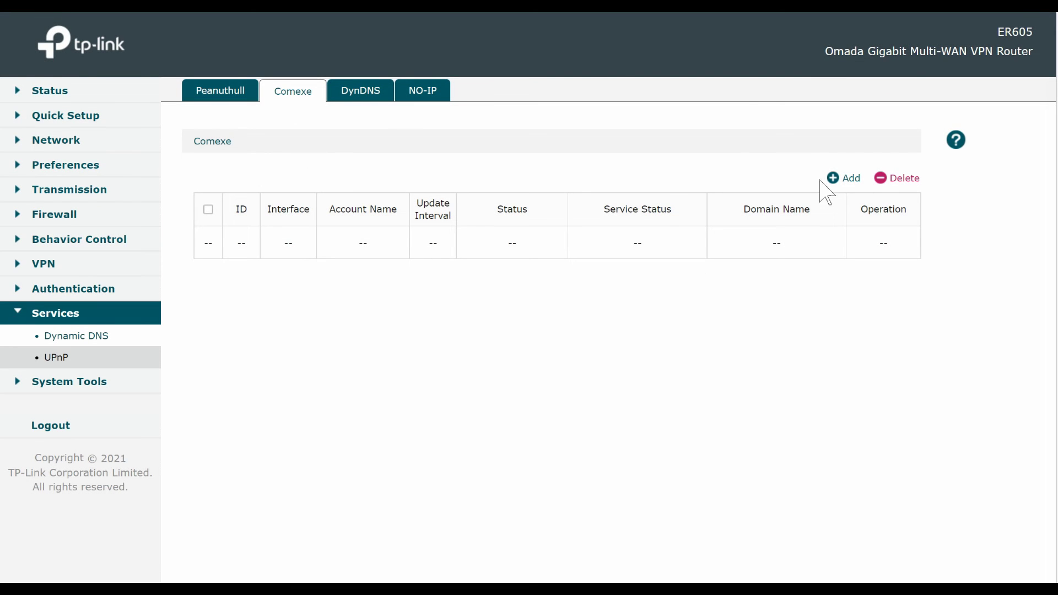
pyautogui.click(833, 178)
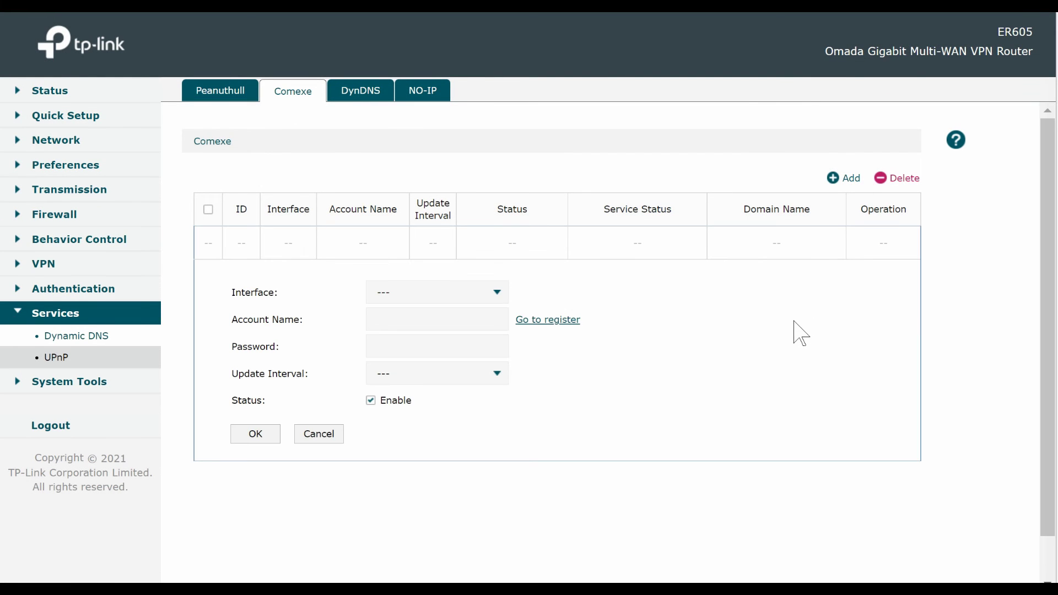
pyautogui.click(500, 298)
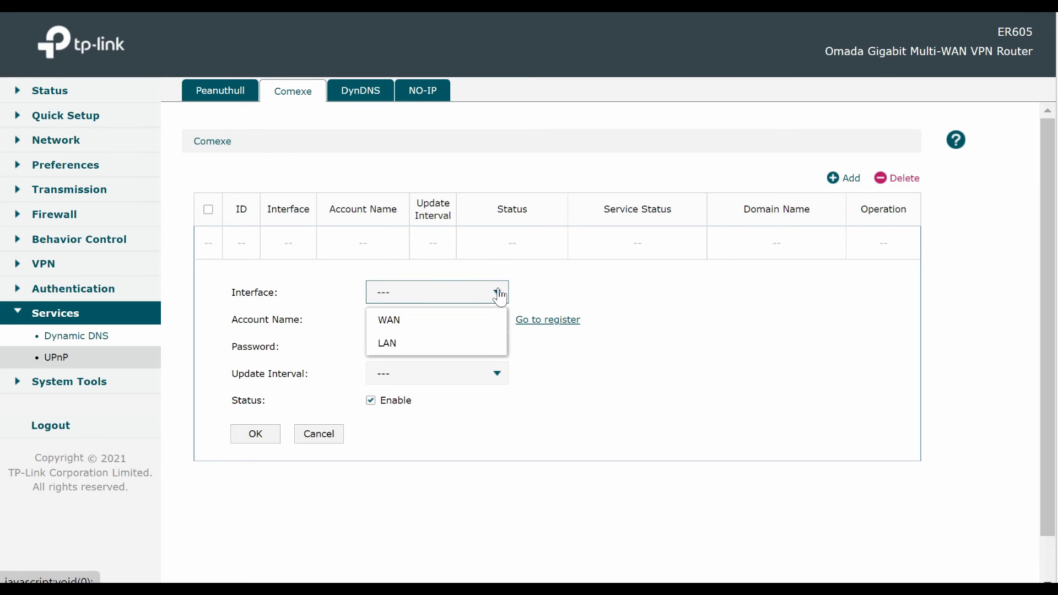
pyautogui.click(500, 298)
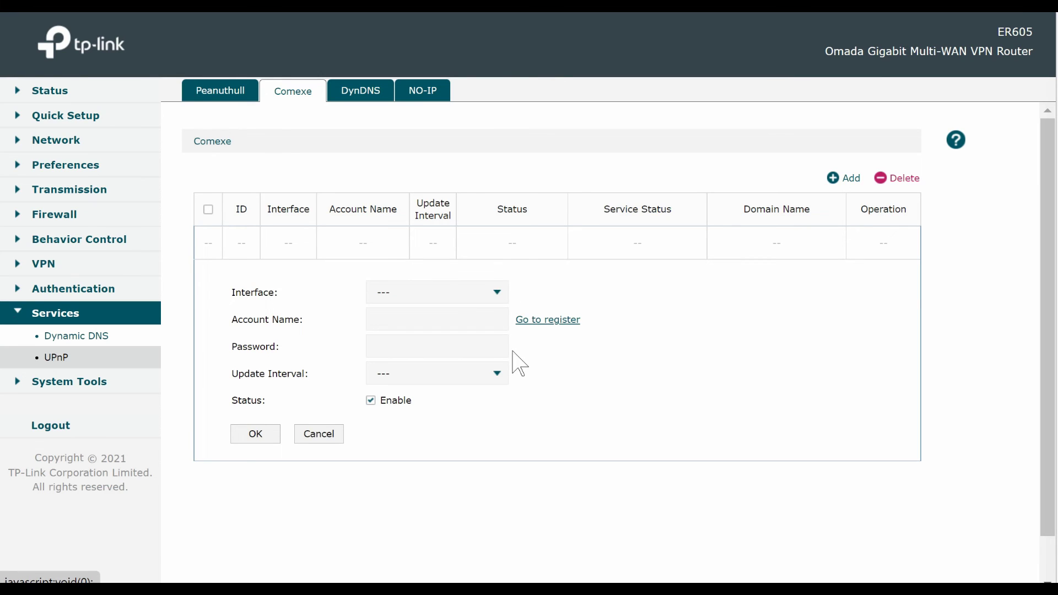
pyautogui.click(488, 377)
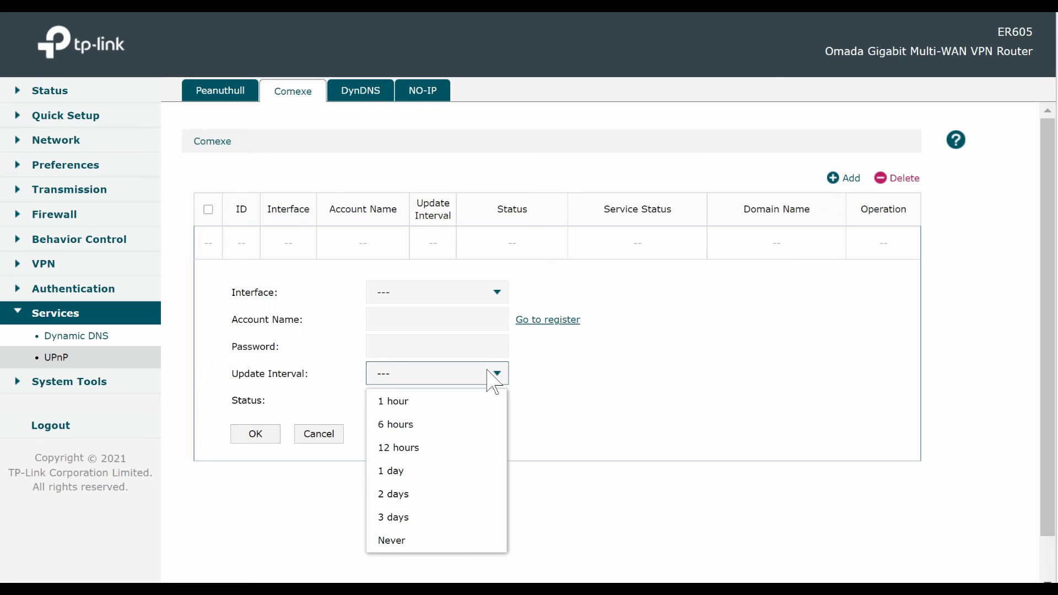
pyautogui.click(610, 383)
# Step: View the DynDNS entry form and inspect its interface and update interval choices without changing them
pyautogui.click(365, 94)
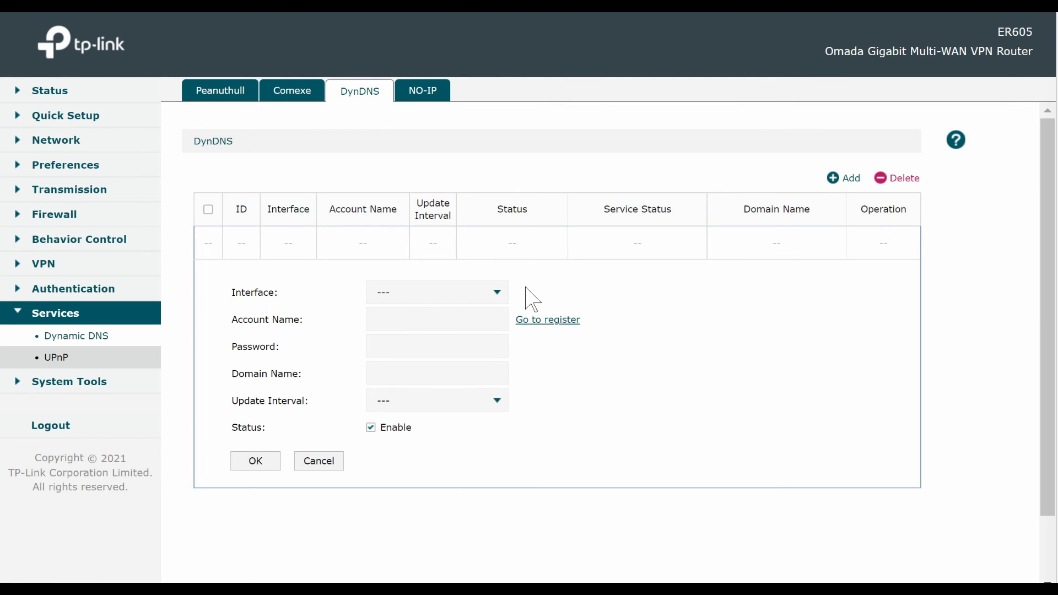
pyautogui.click(501, 292)
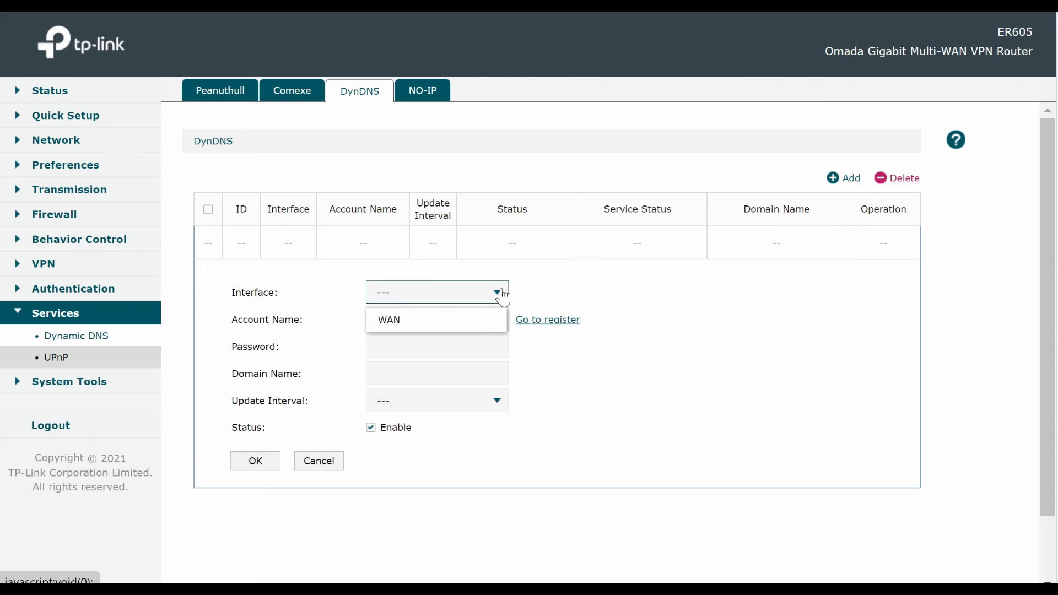
pyautogui.click(500, 292)
pyautogui.click(499, 400)
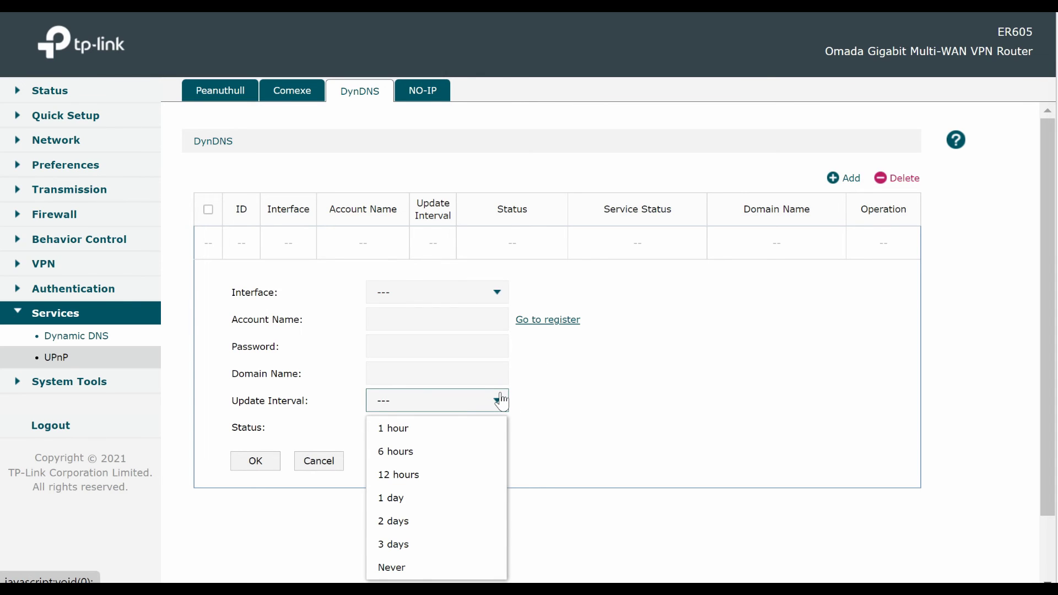
pyautogui.click(501, 400)
# Step: Inspect the NO-IP entry form's interface and update interval choices without changing them, and view the UPnP settings
pyautogui.click(428, 97)
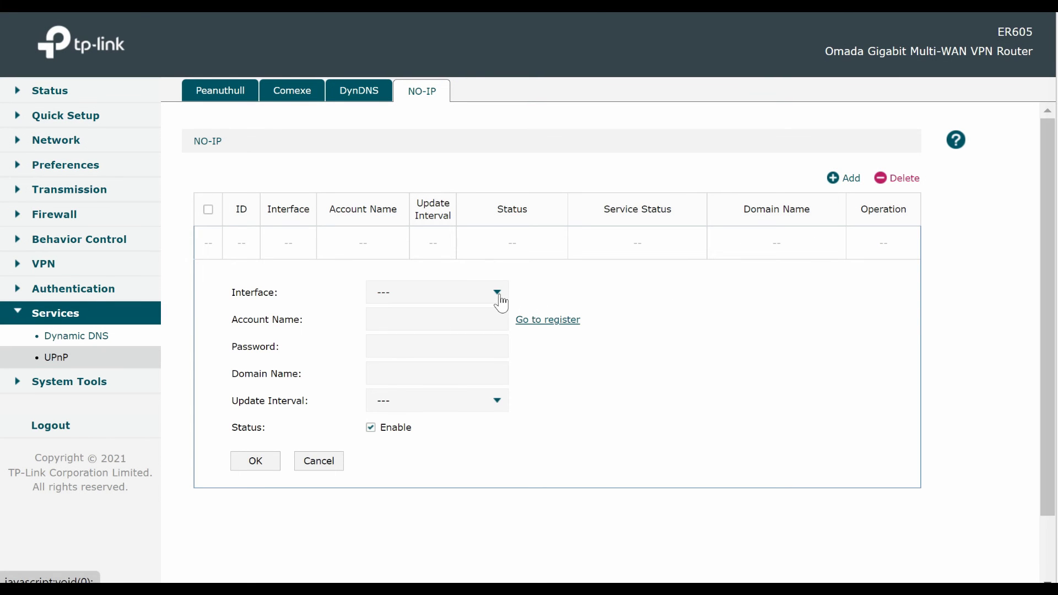
pyautogui.click(500, 303)
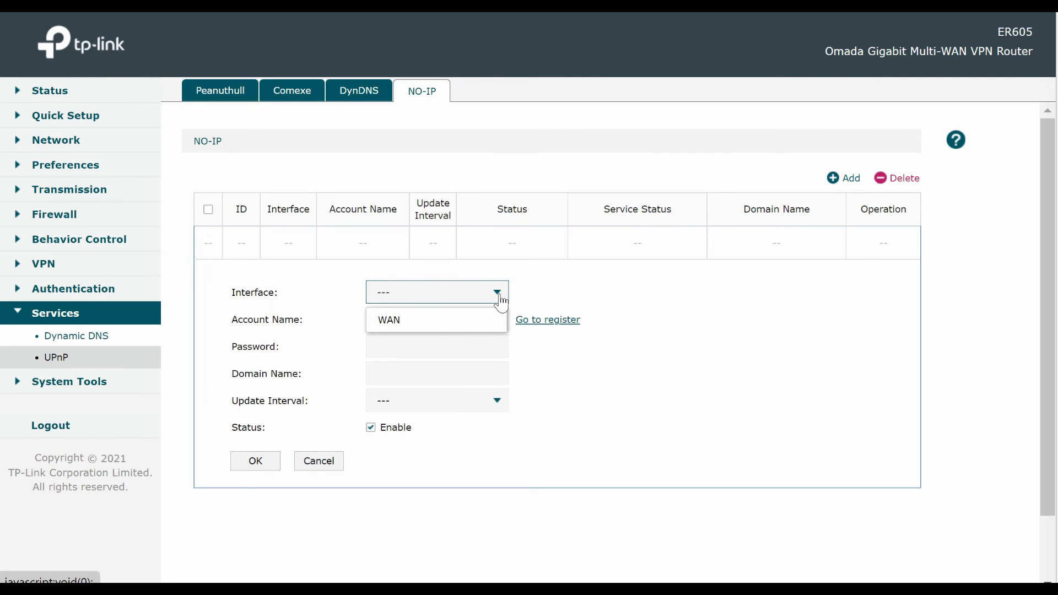
pyautogui.click(499, 301)
pyautogui.click(492, 408)
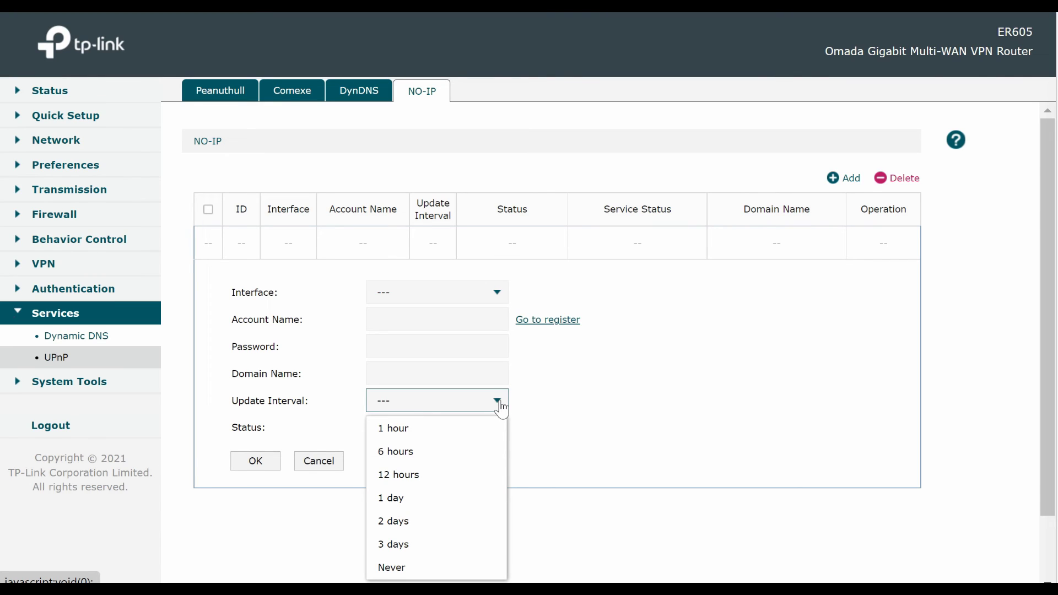
pyautogui.click(501, 409)
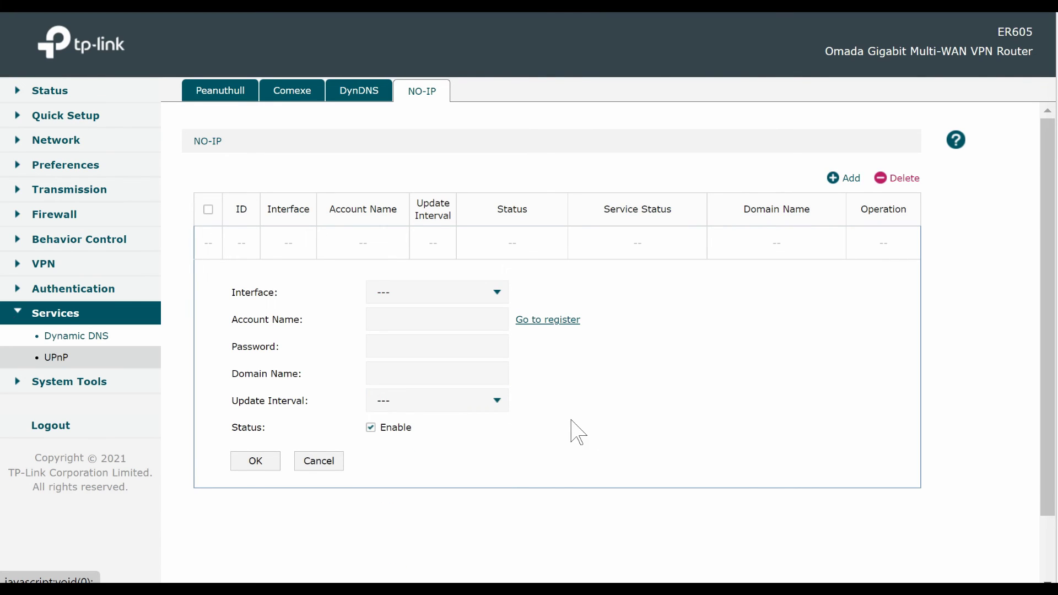
pyautogui.click(68, 364)
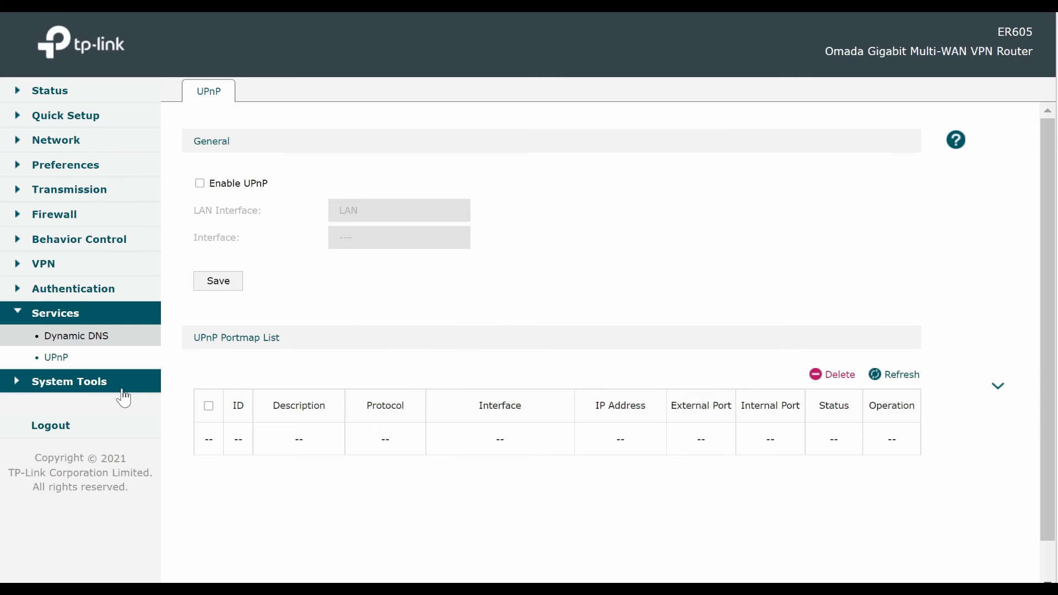
# Step: Go to Admin Setup under System Tools and view the account, remote management entry form and system settings
pyautogui.click(19, 383)
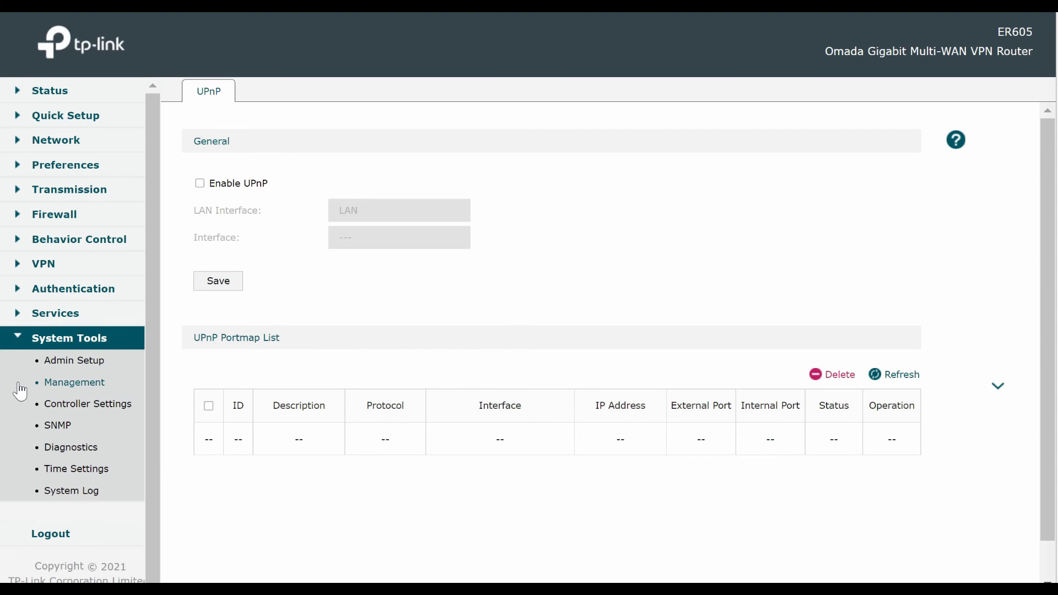
pyautogui.click(72, 365)
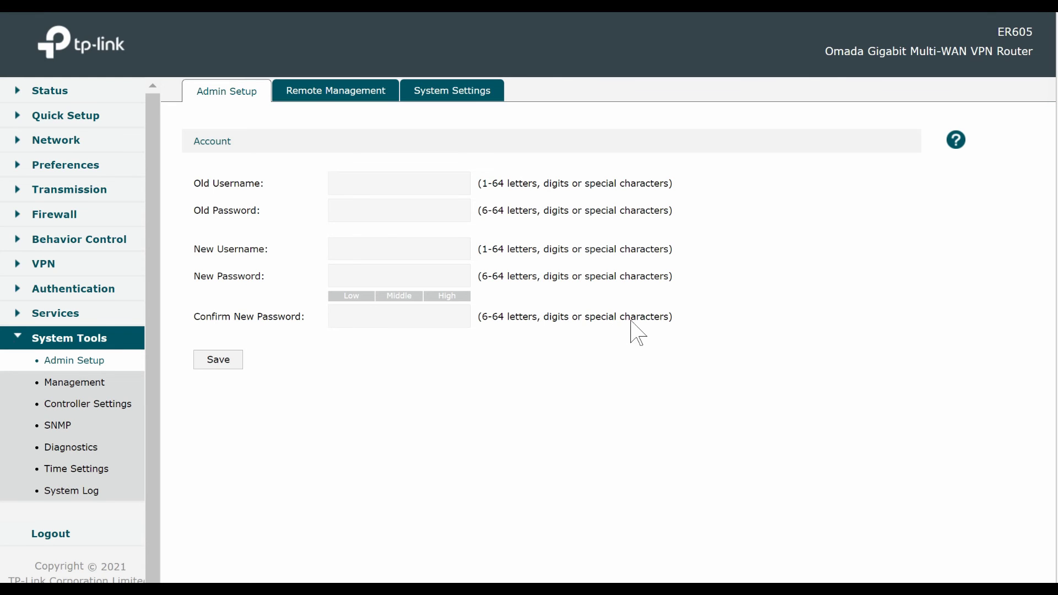
pyautogui.click(340, 98)
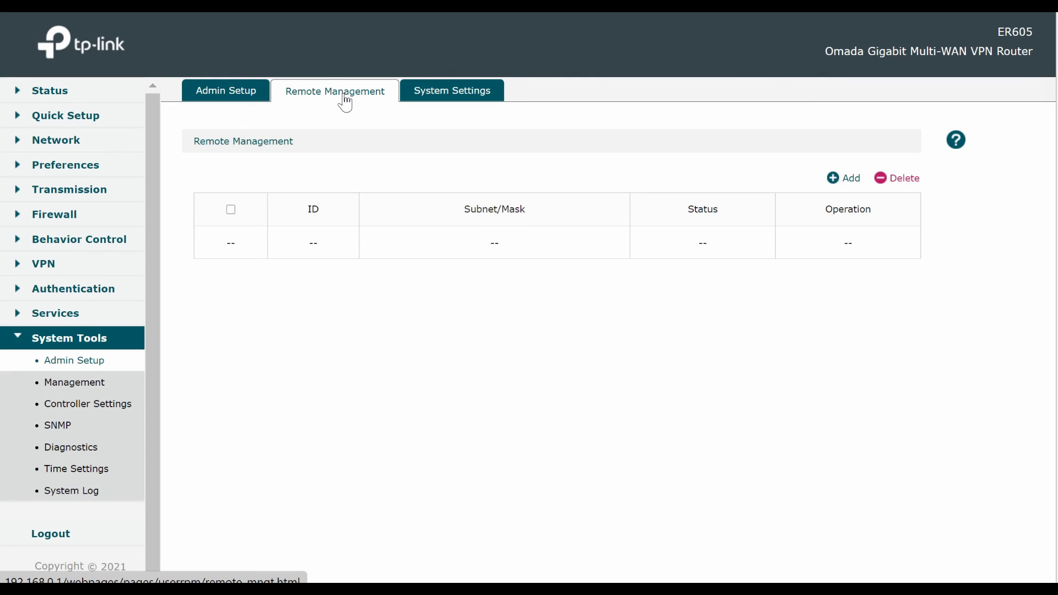
pyautogui.click(832, 180)
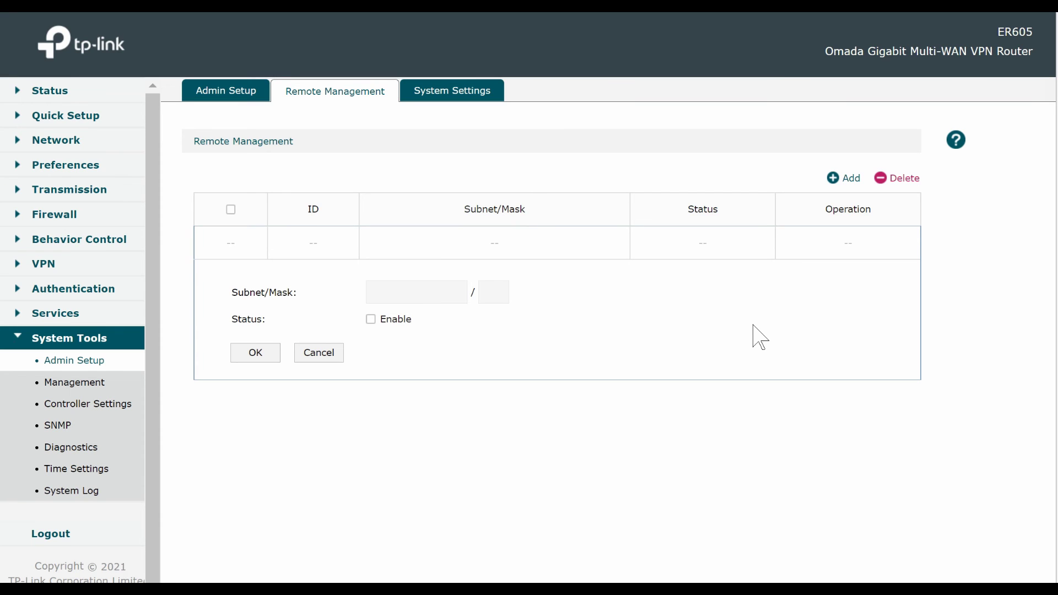
pyautogui.click(461, 96)
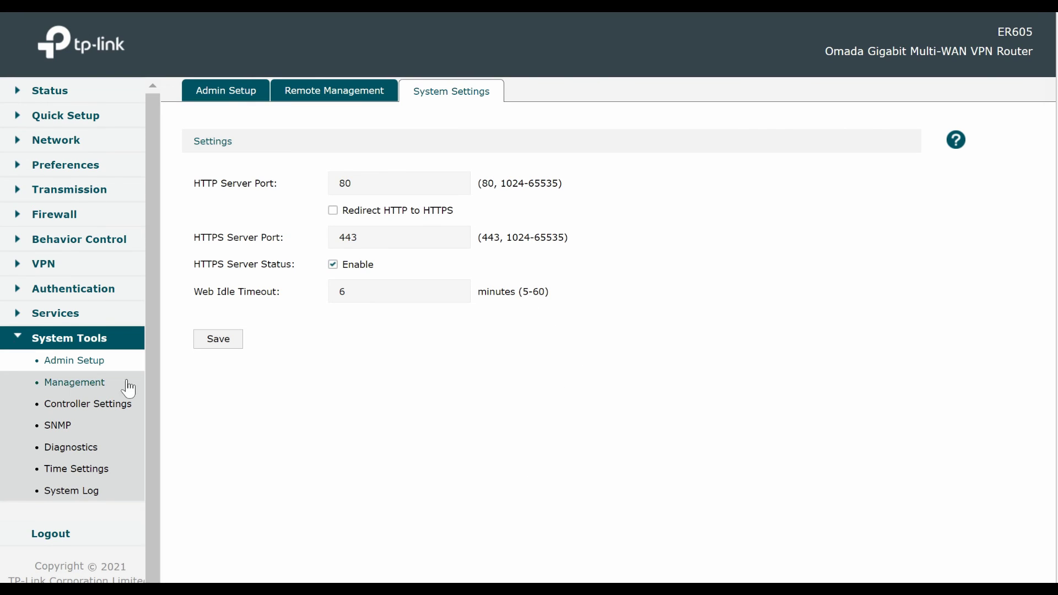
# Step: View the factory restore, backup and restore, reboot and firmware upgrade options under Management, checking the router's hardware version
pyautogui.click(82, 389)
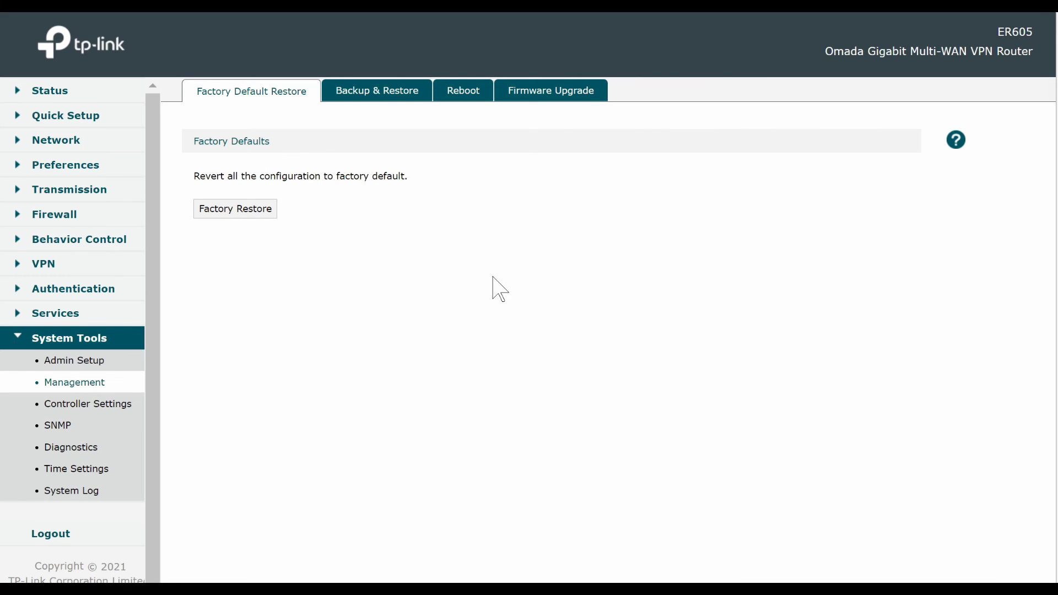
pyautogui.click(382, 99)
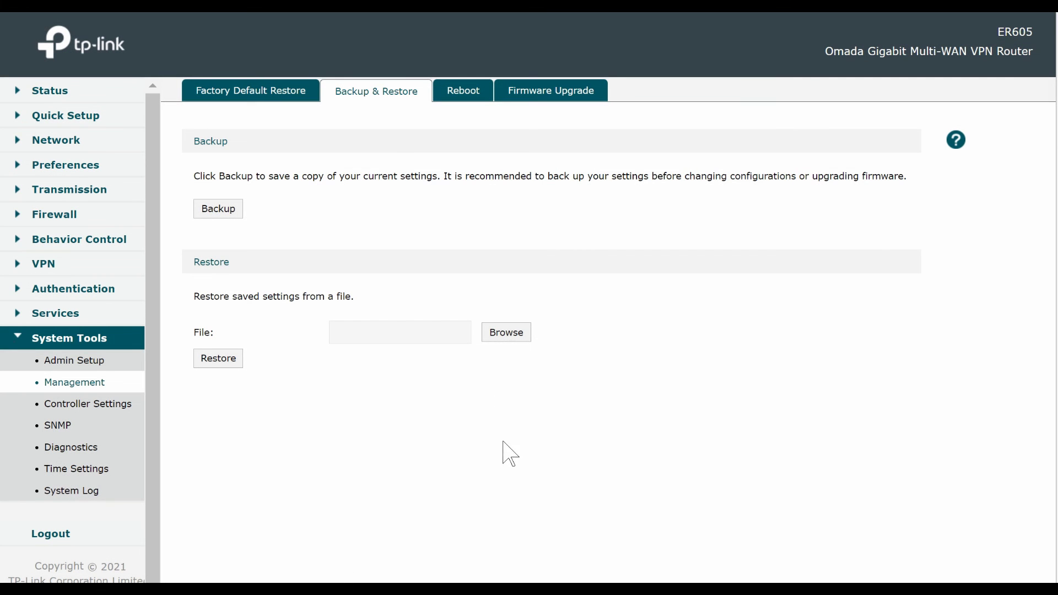
pyautogui.click(470, 100)
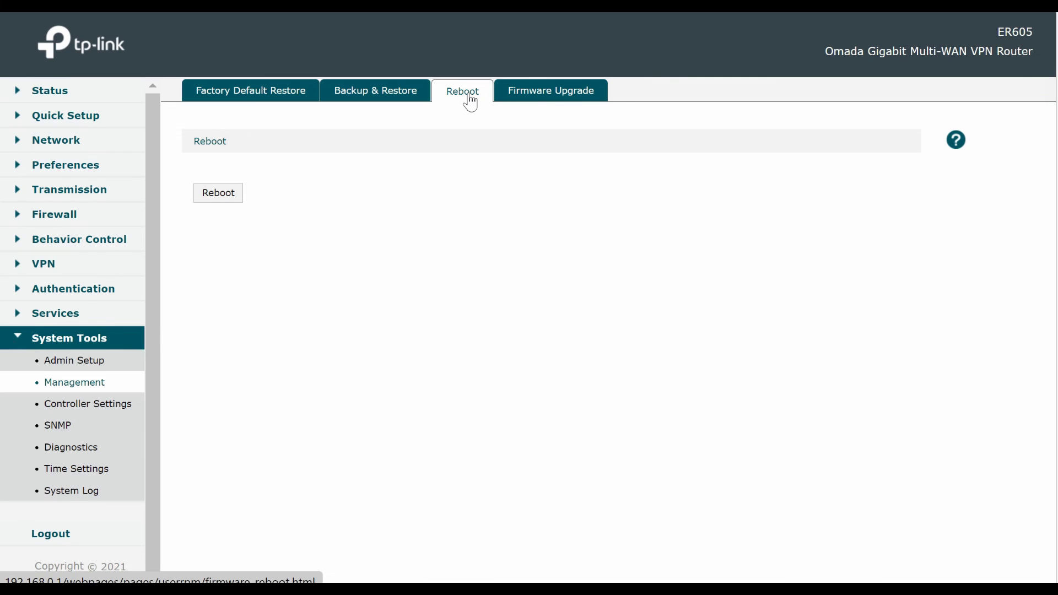
pyautogui.click(569, 97)
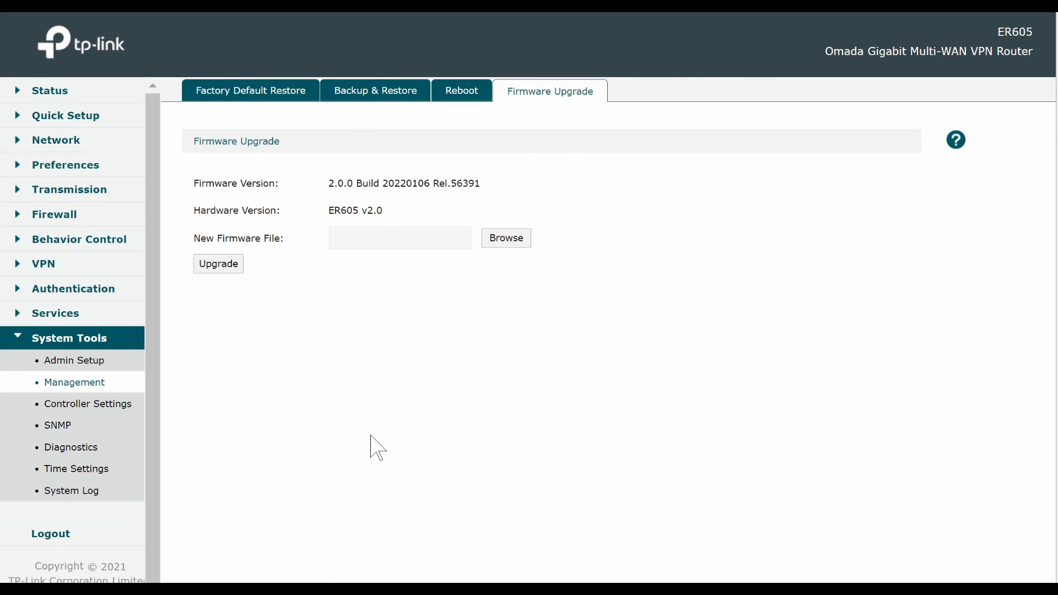
pyautogui.moveTo(387, 215); pyautogui.dragTo(283, 217)
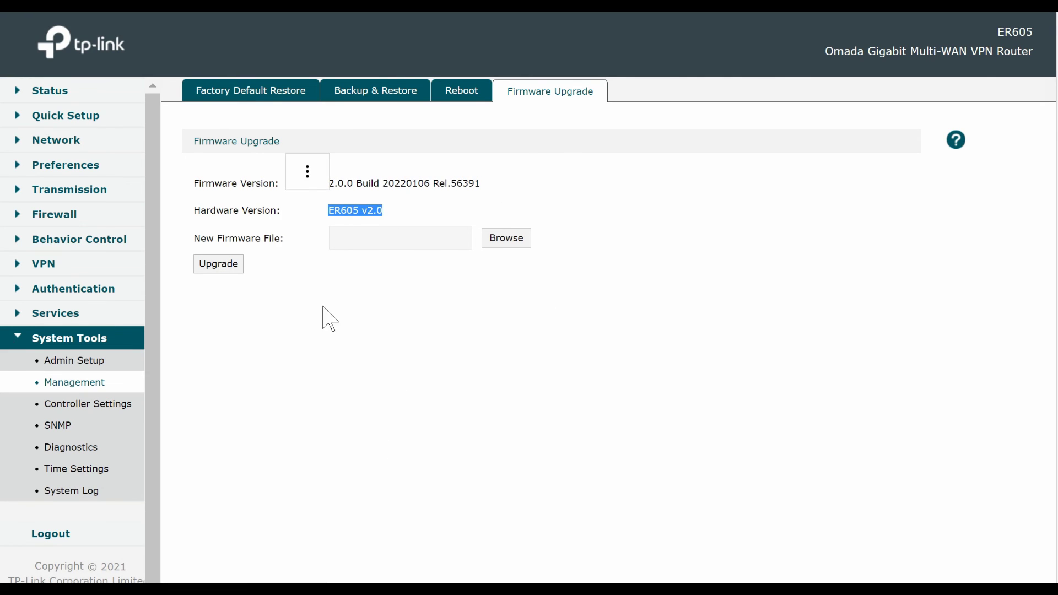
pyautogui.click(451, 325)
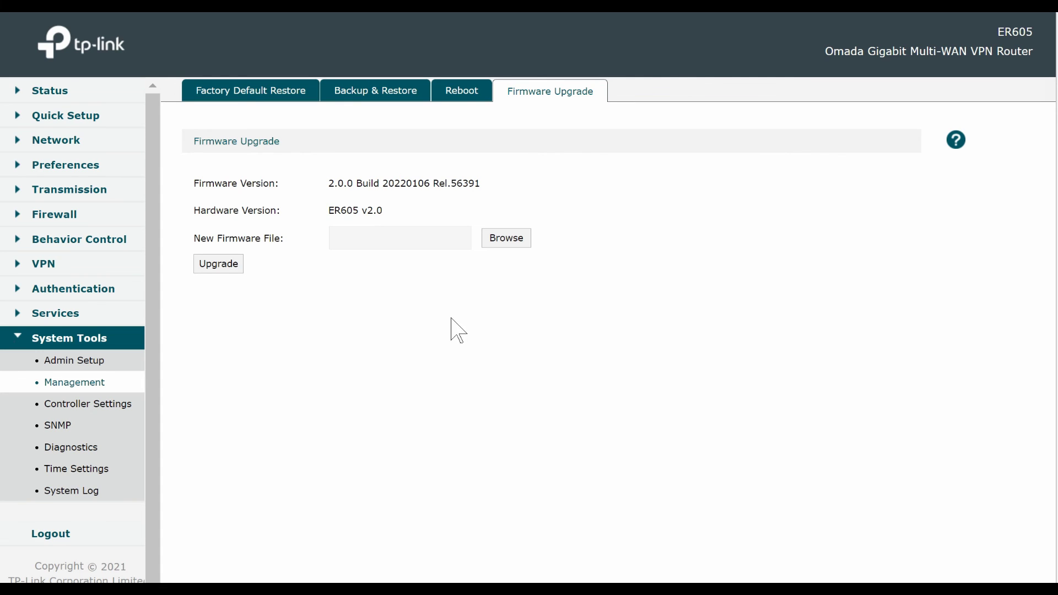
# Step: View the cloud-based controller management and inform URL settings, and the SNMP settings
pyautogui.click(112, 411)
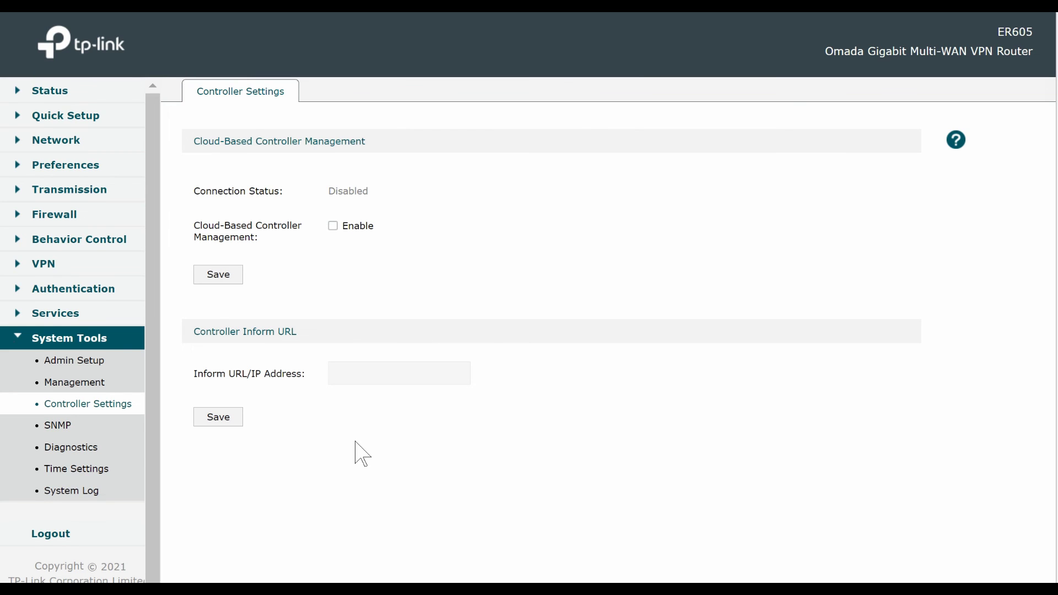
pyautogui.click(61, 431)
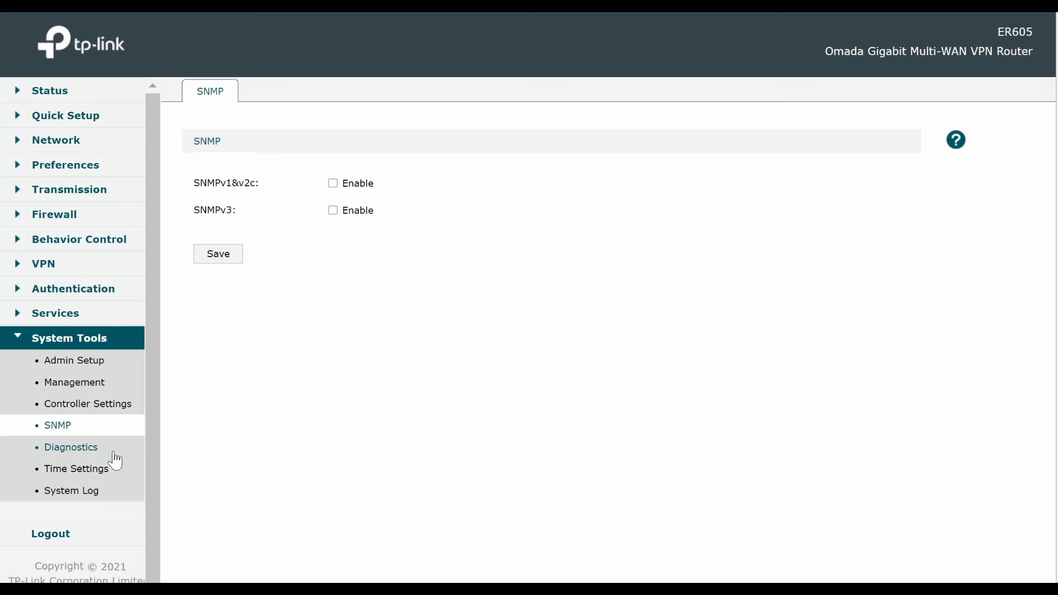
# Step: View the ping diagnostics and their interface choices under System Tools, and the remote assistance settings, without changing them
pyautogui.click(71, 448)
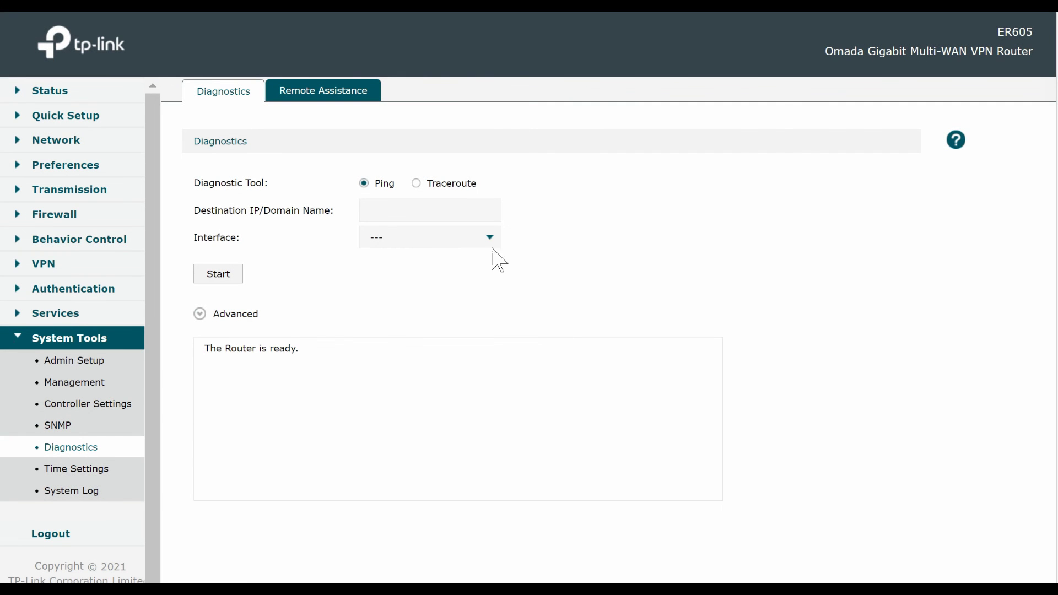
pyautogui.click(486, 239)
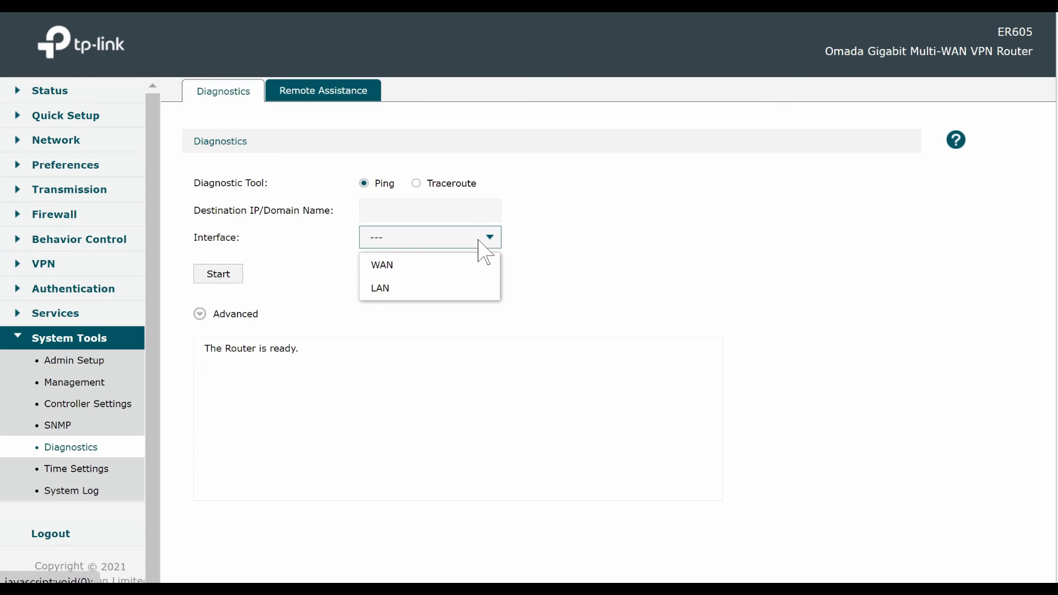
pyautogui.click(478, 240)
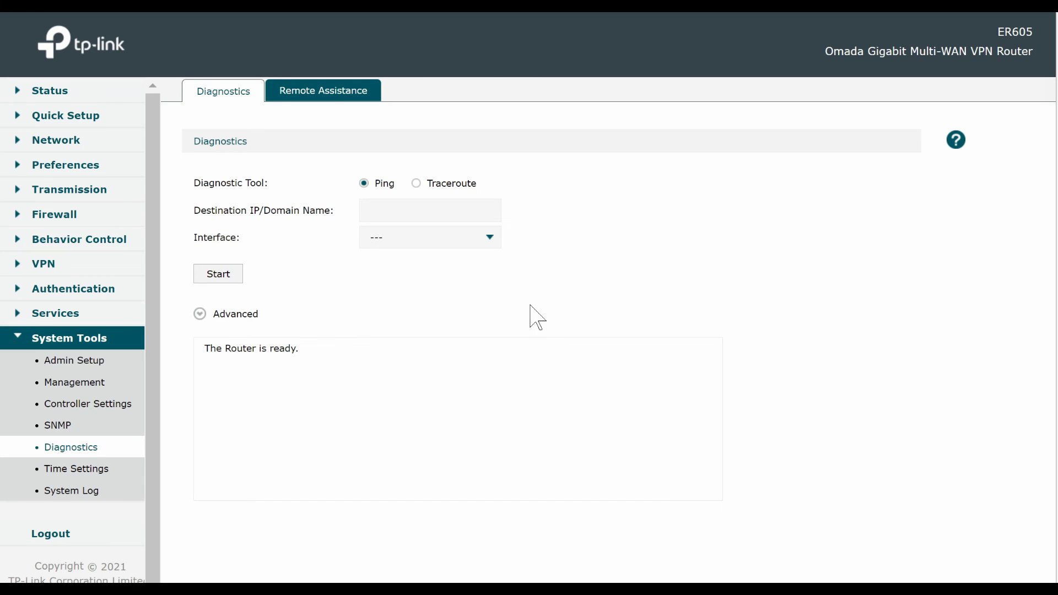
pyautogui.click(328, 104)
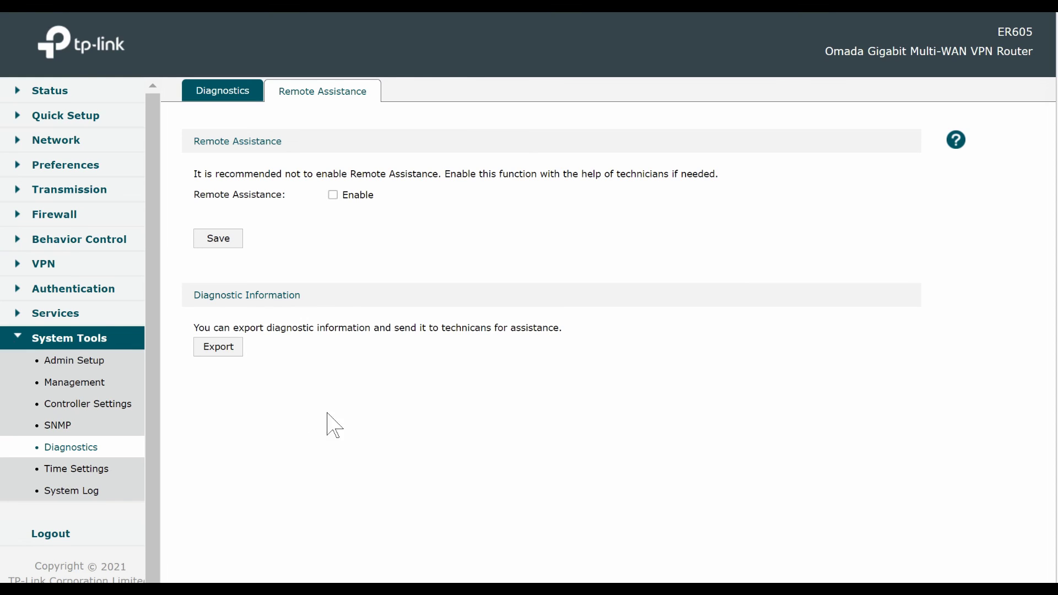
# Step: Try to set the time zone to (UTC-05:00) Eastern Time (US Canada) and view the daylight saving time options
pyautogui.click(98, 478)
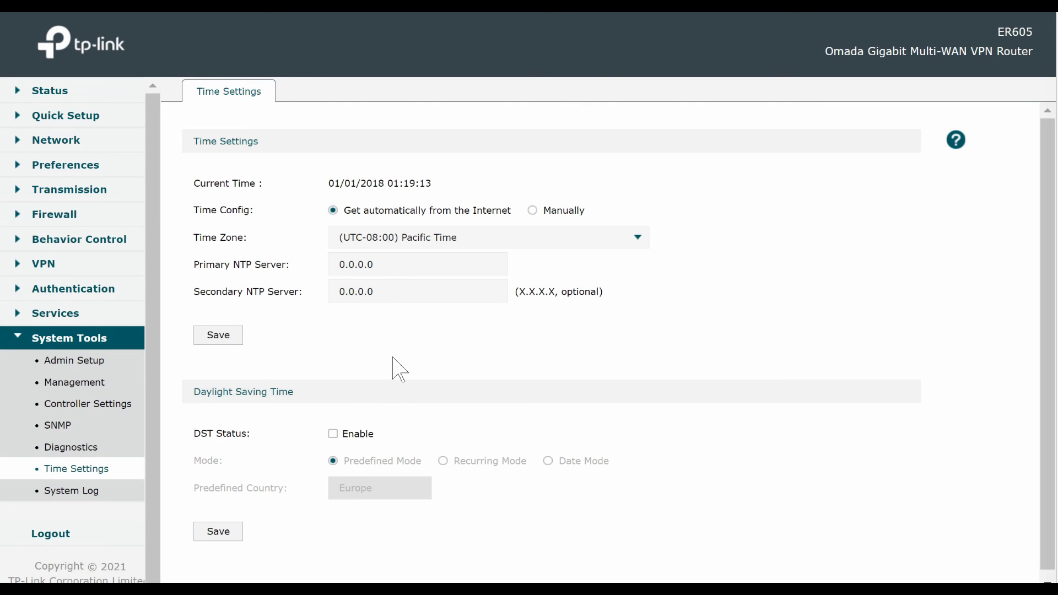
pyautogui.click(630, 239)
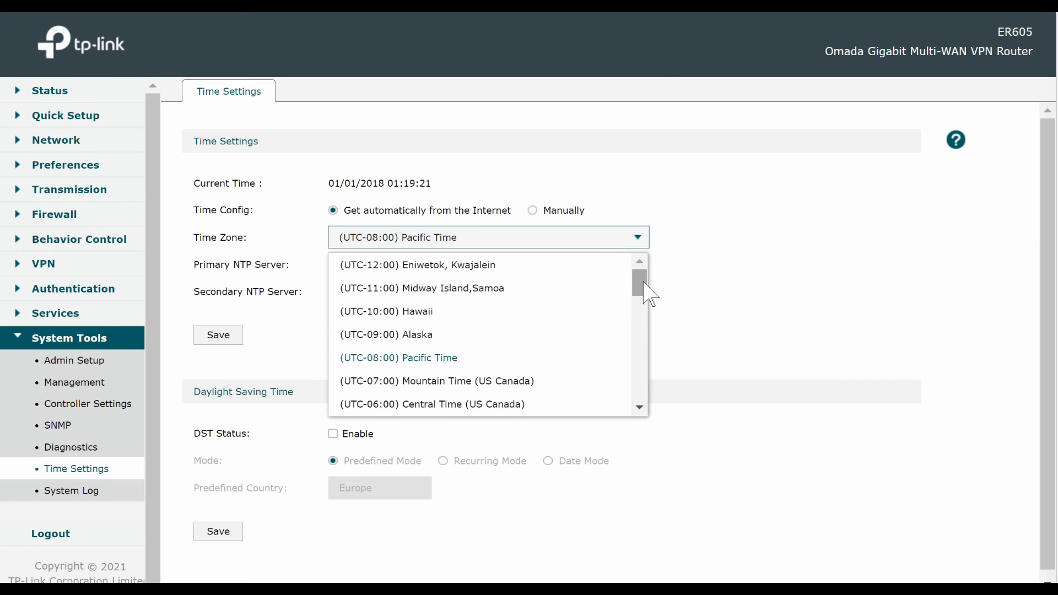
pyautogui.scroll(-1, 642, 289)
pyautogui.moveTo(644, 301); pyautogui.dragTo(619, 301)
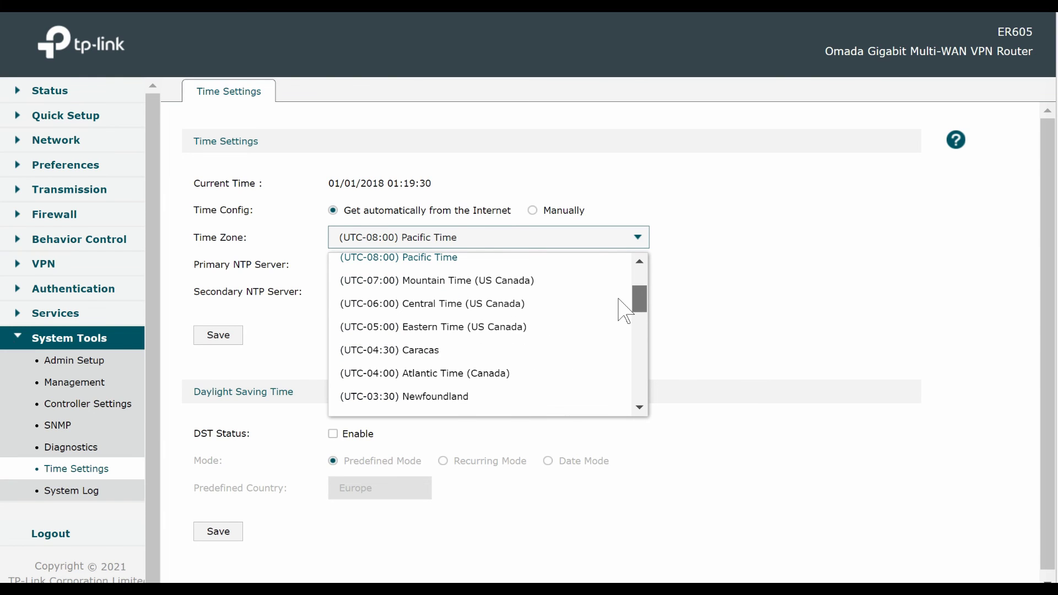
pyautogui.click(590, 327)
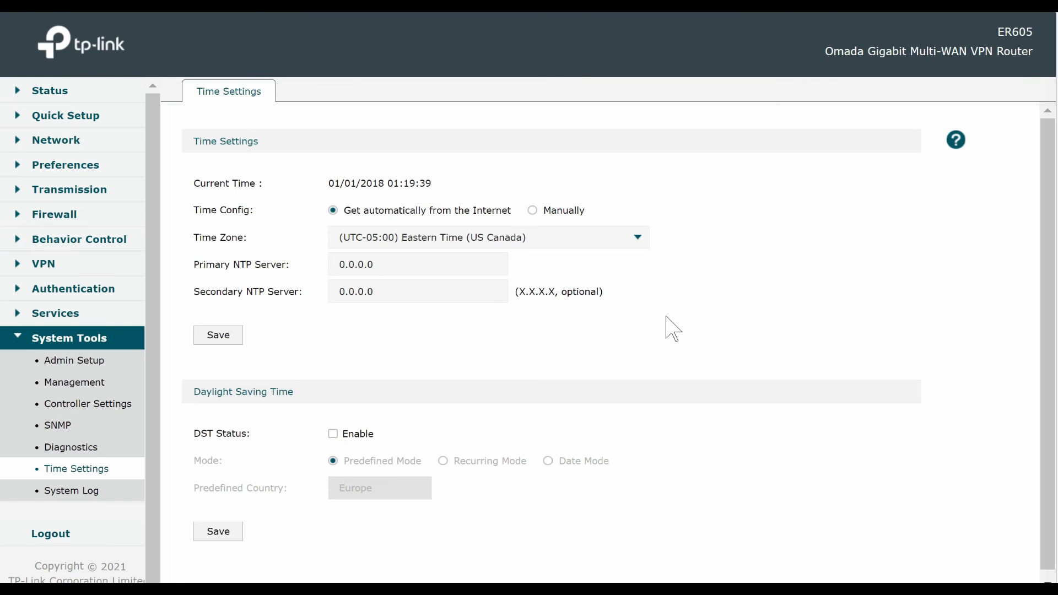
pyautogui.scroll(-1, 666, 330)
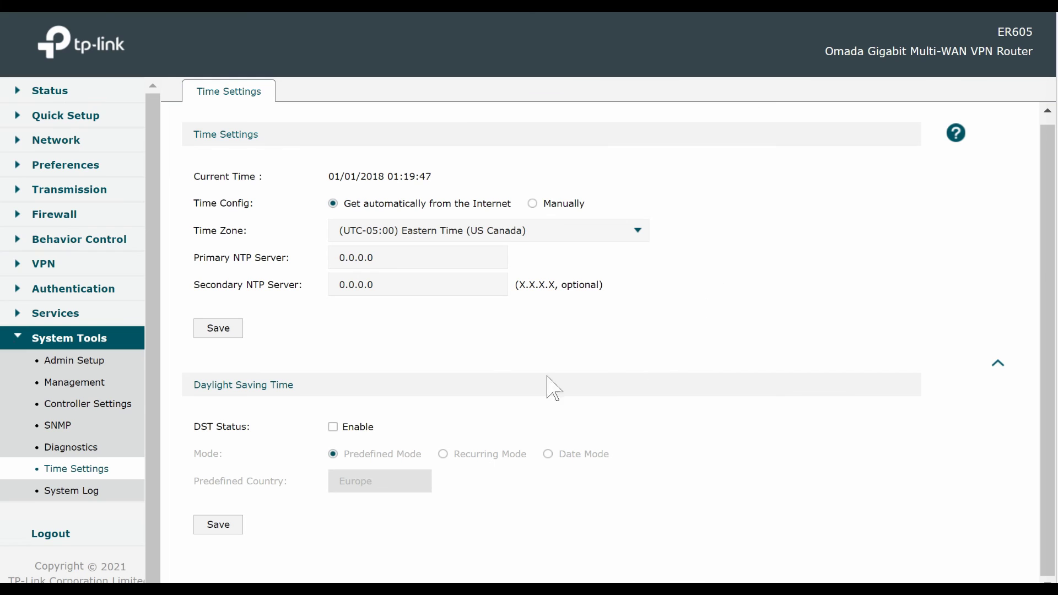
pyautogui.click(67, 496)
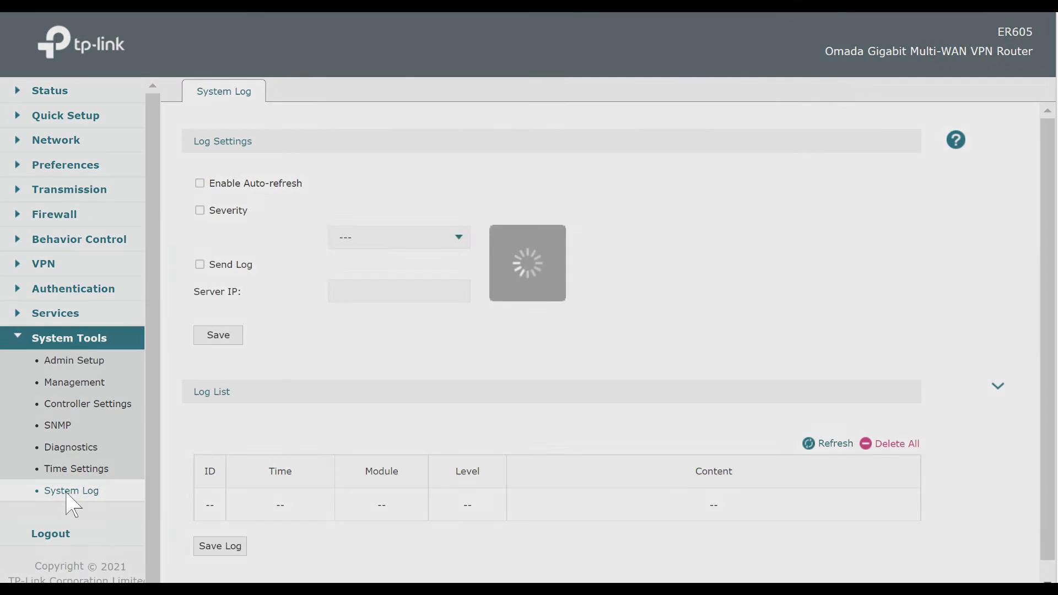
# Step: Return to Time Settings, set the time zone to (UTC-05:00) Eastern Time (US Canada) and save it
pyautogui.click(75, 474)
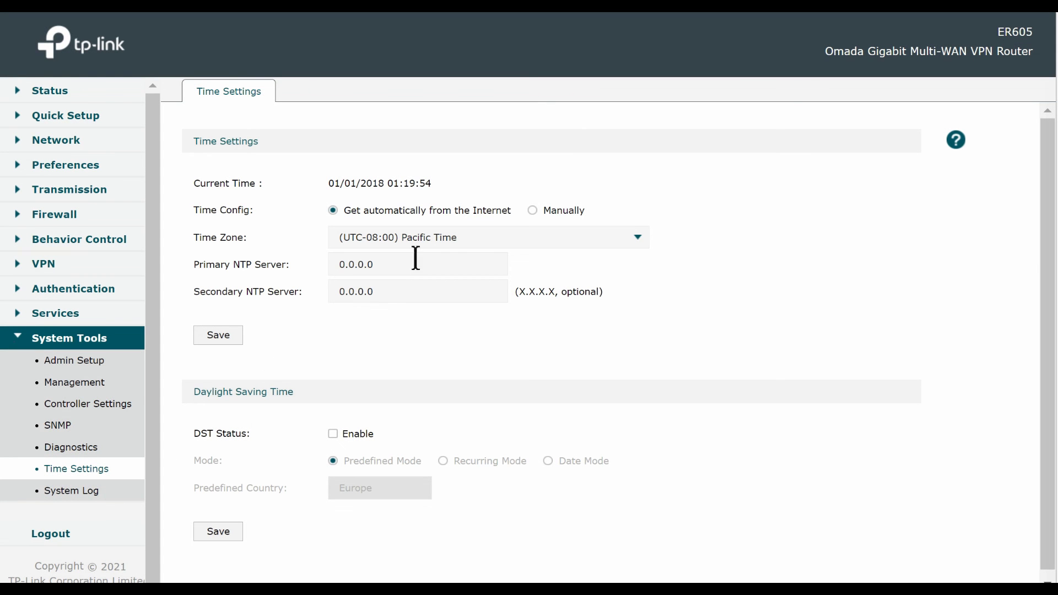
pyautogui.click(490, 239)
pyautogui.scroll(-1, 557, 361)
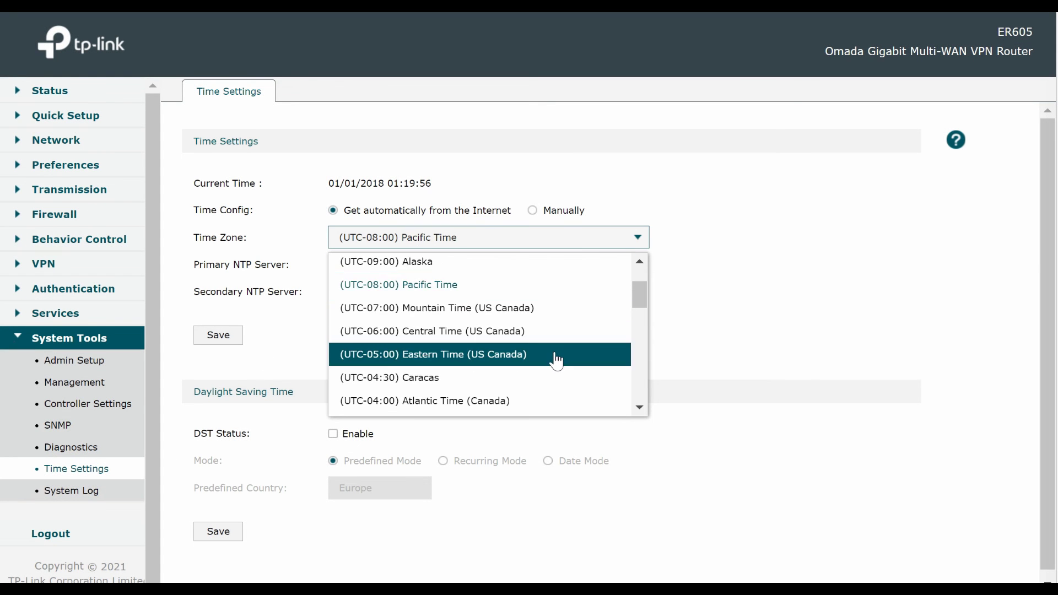
pyautogui.click(556, 361)
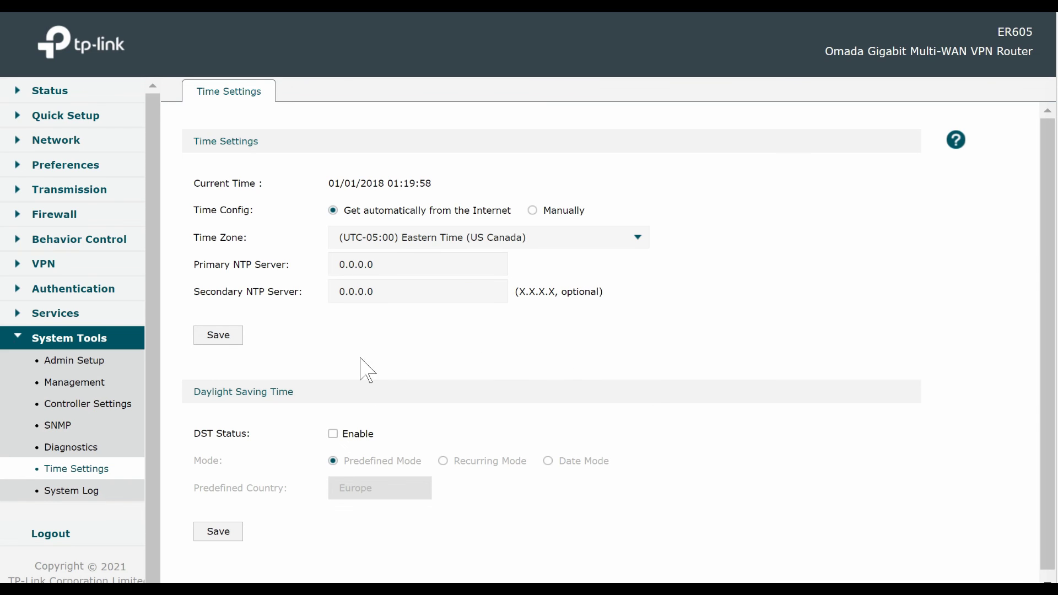
pyautogui.click(217, 337)
# Step: View the log settings and the whole log list under System Log, and log out of the router
pyautogui.click(87, 491)
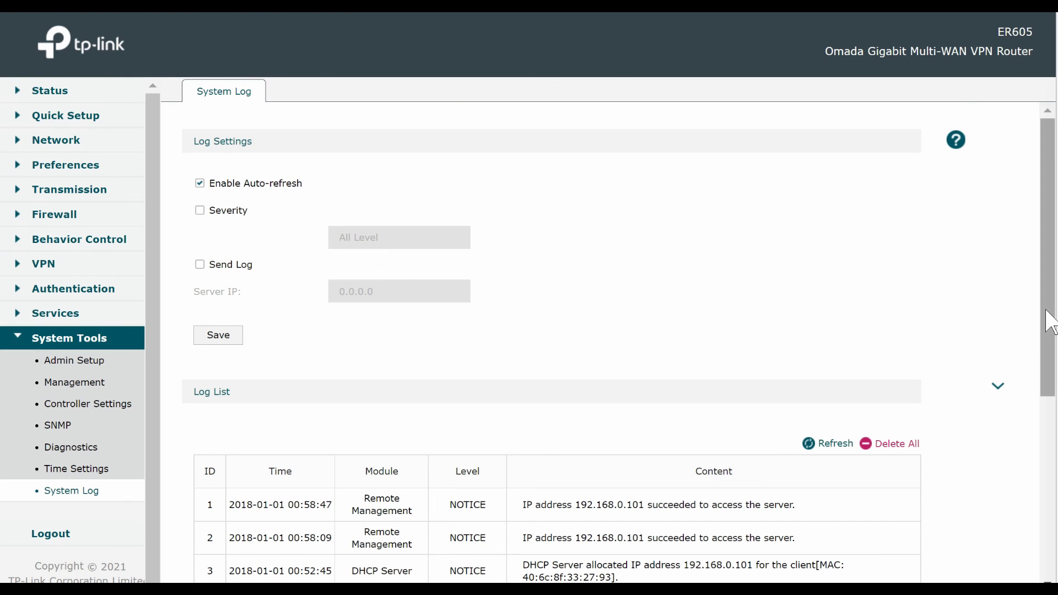
pyautogui.scroll(-2, 1045, 319)
pyautogui.moveTo(1050, 328); pyautogui.dragTo(1049, 460)
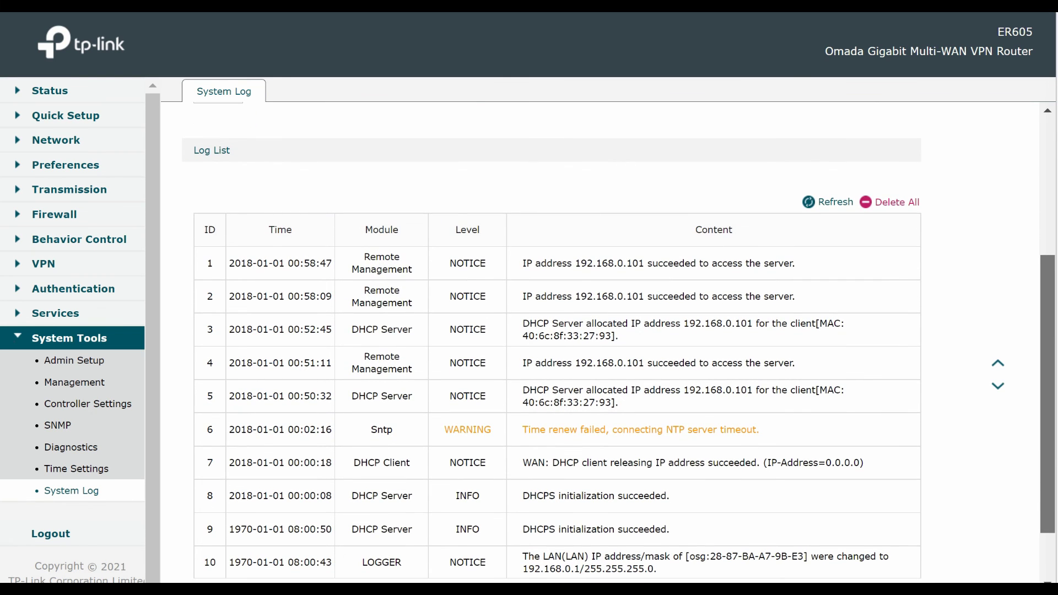
pyautogui.moveTo(1050, 460); pyautogui.dragTo(1049, 503)
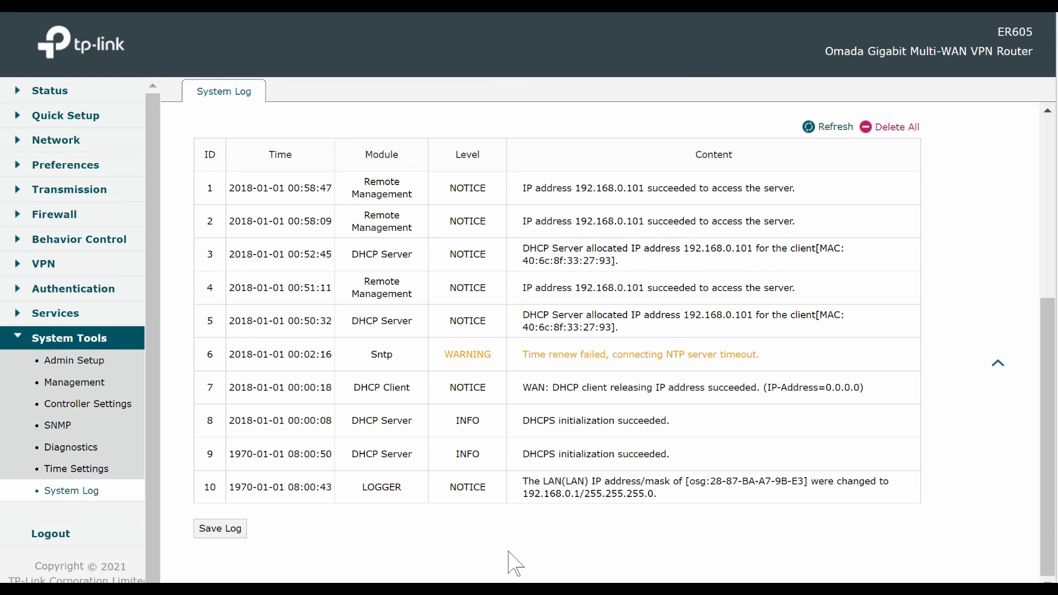
pyautogui.click(64, 536)
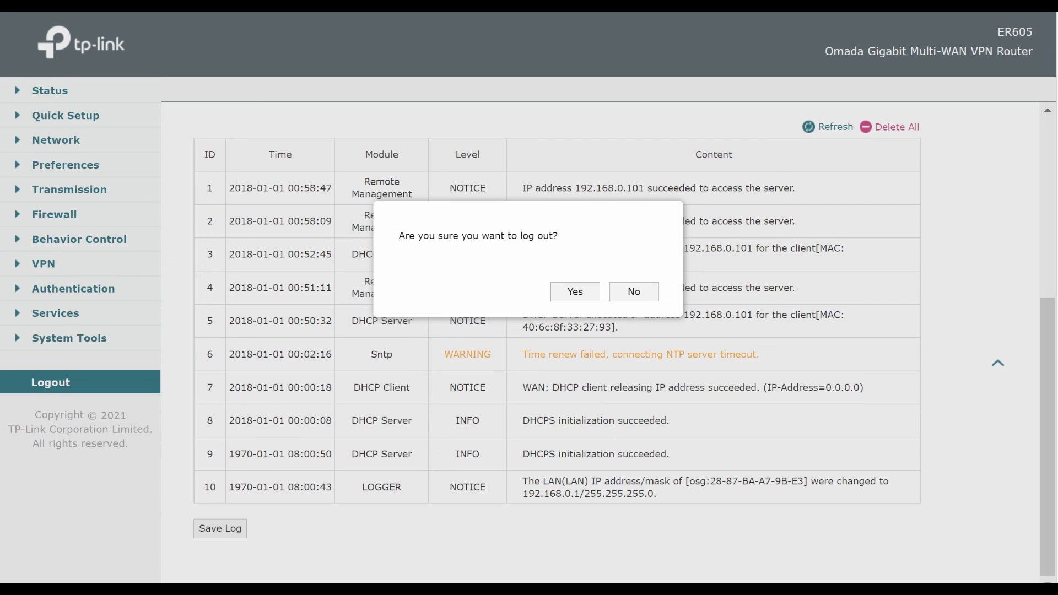
pyautogui.click(562, 290)
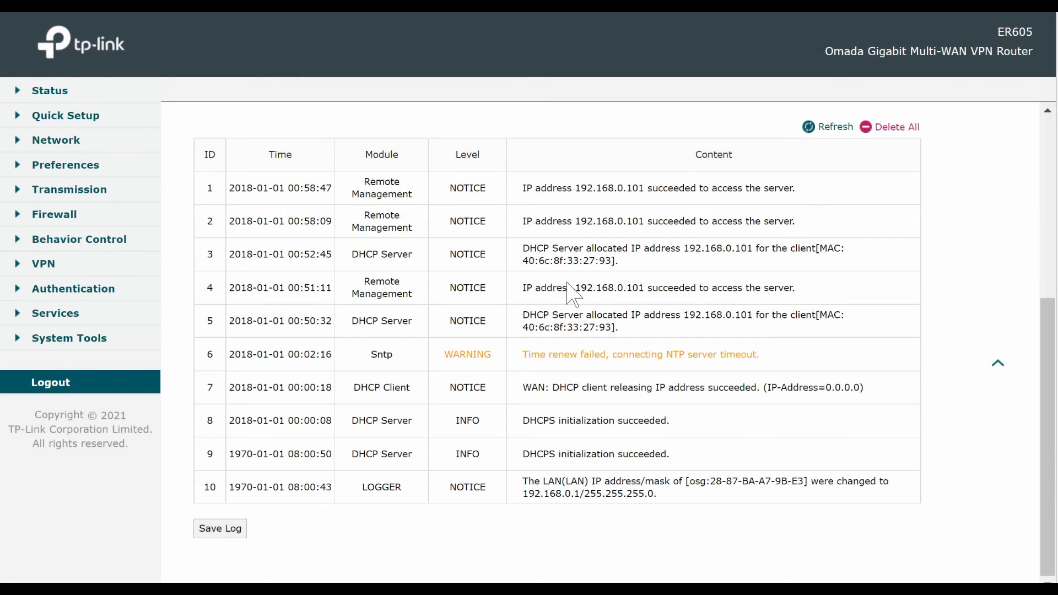